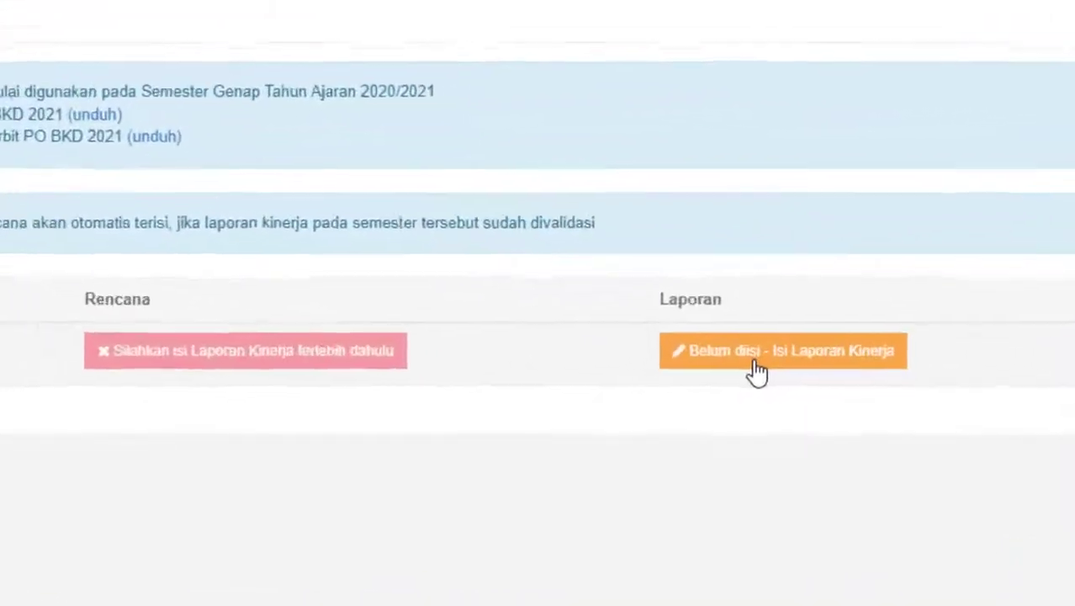
# Open the 2021/2022 Ganjil Laporan Kinerja report from Layanan BKD and review its Biodata details.
pyautogui.click(760, 370)
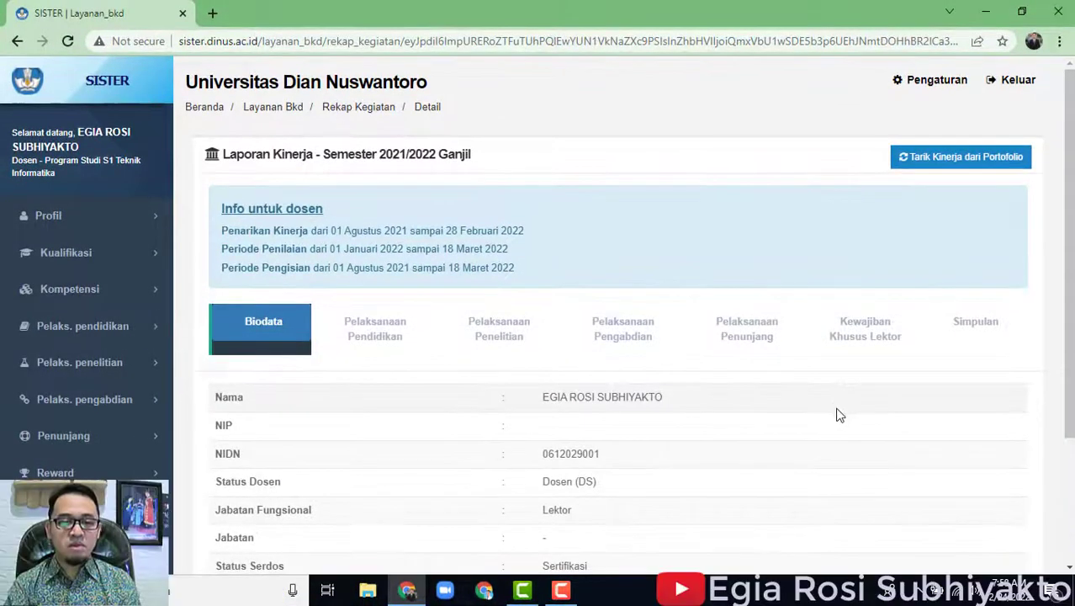
pyautogui.scroll(-1, 853, 421)
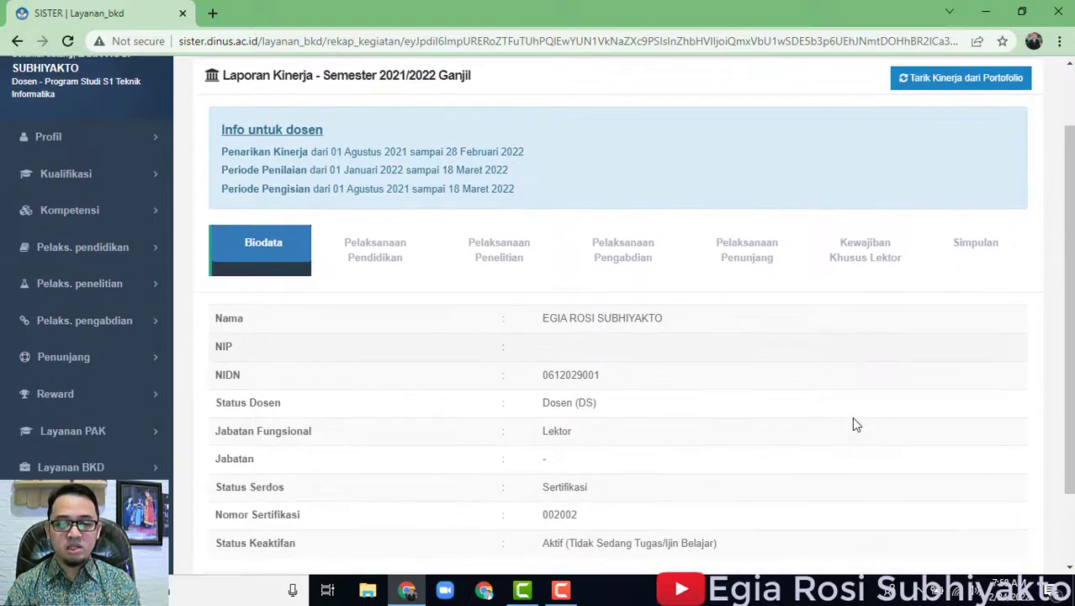
pyautogui.scroll(-1, 852, 417)
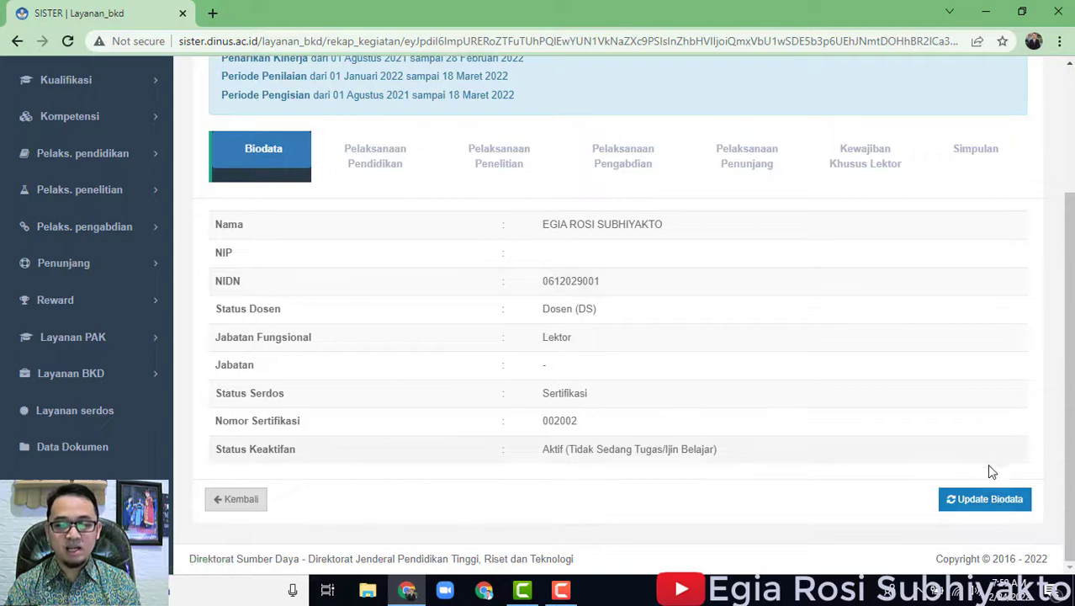
pyautogui.click(996, 501)
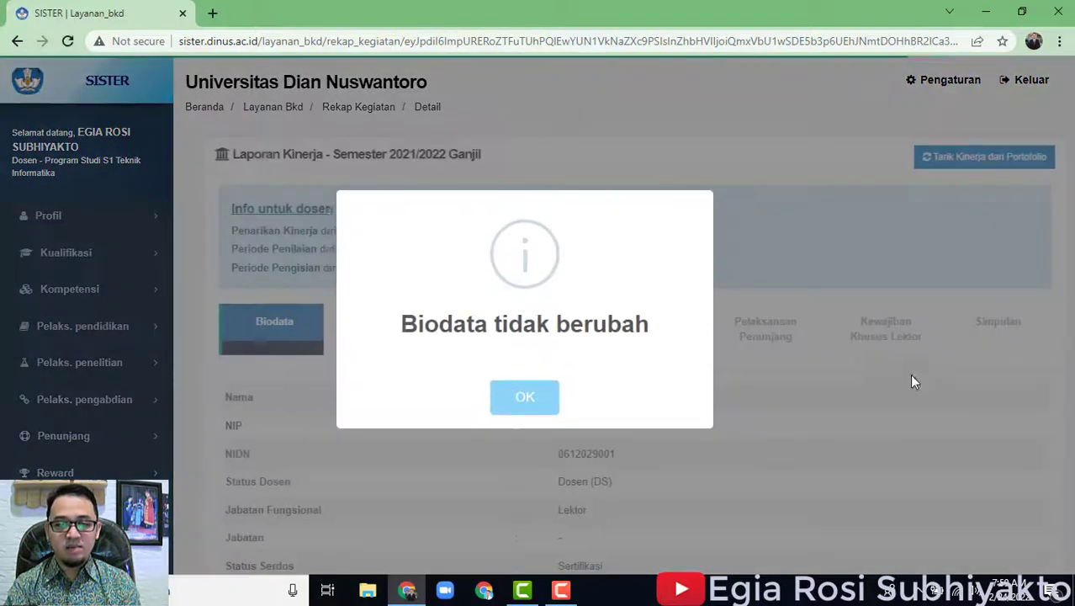
pyautogui.click(533, 402)
pyautogui.scroll(-3, 800, 433)
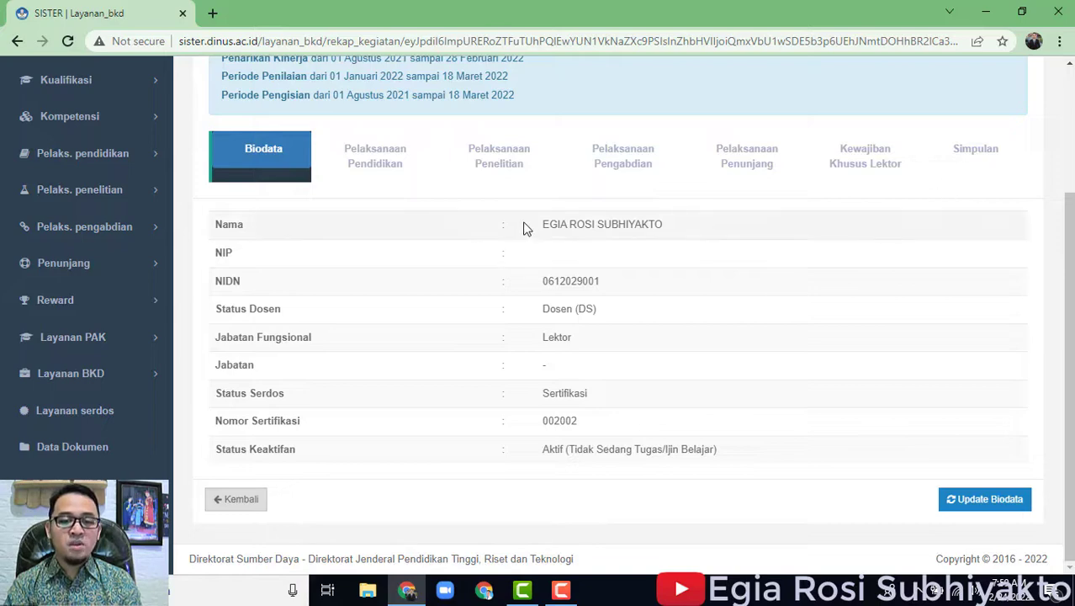
pyautogui.click(383, 174)
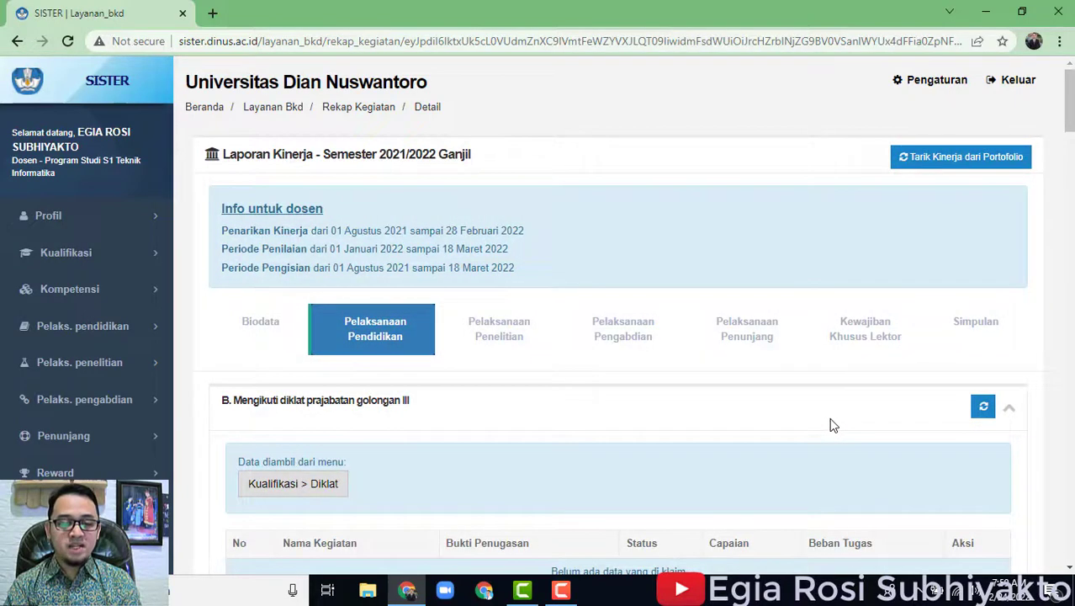
# Scroll through Pelaksanaan Pendidikan sections A to N, none of which has claimed activities.
pyautogui.scroll(-5, 830, 425)
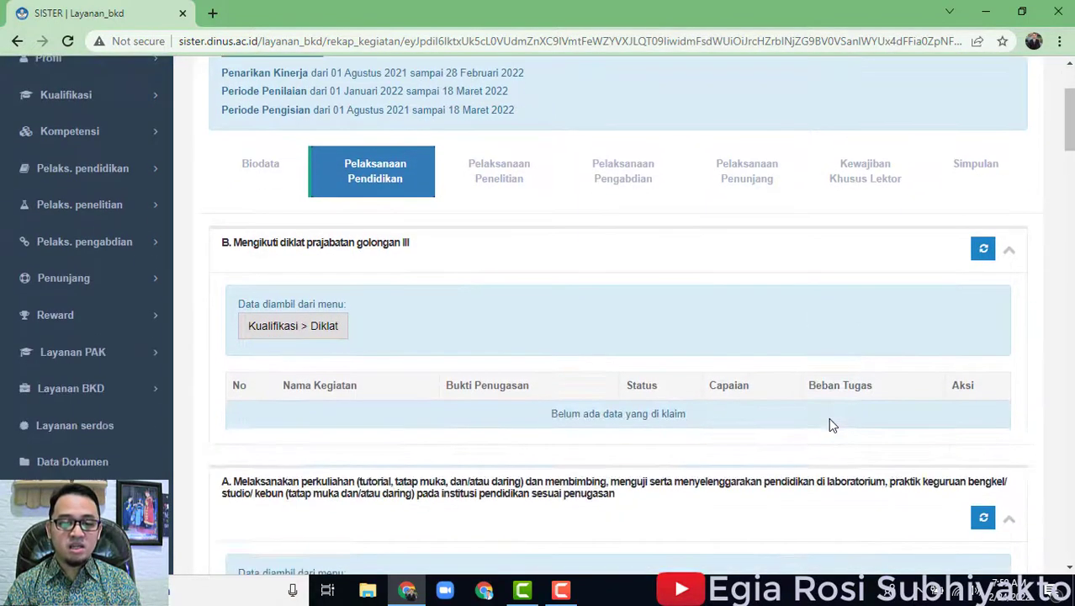
pyautogui.scroll(-3, 830, 425)
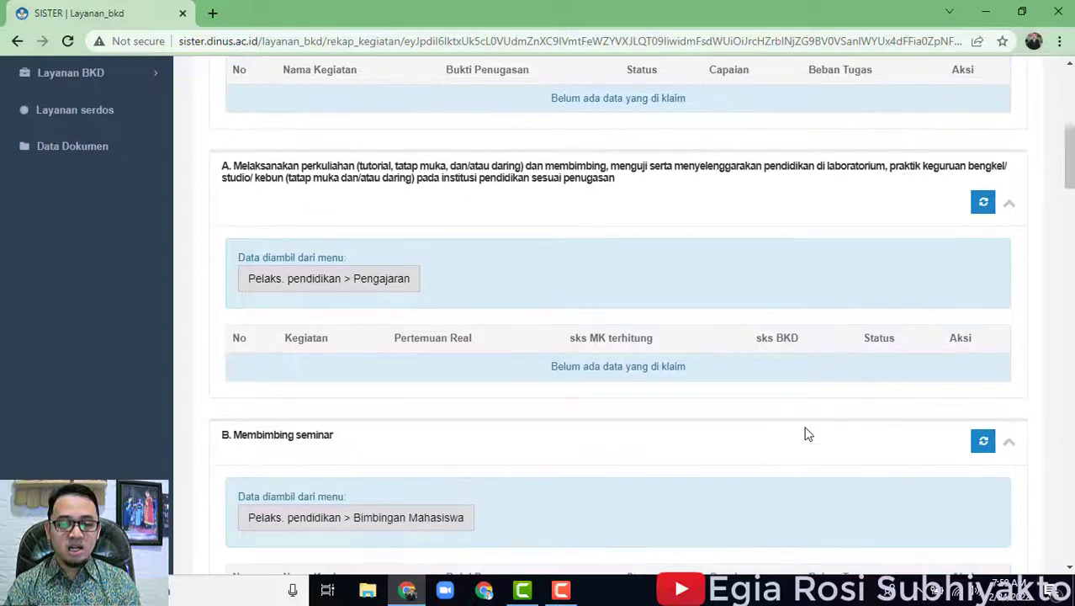
pyautogui.scroll(-2, 812, 437)
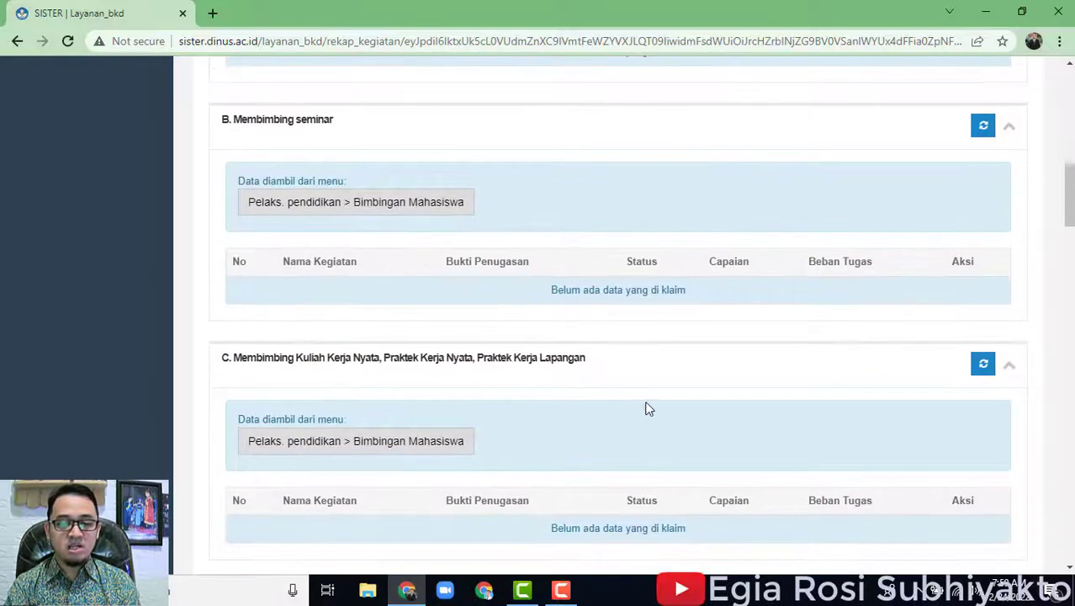
pyautogui.scroll(-2, 627, 406)
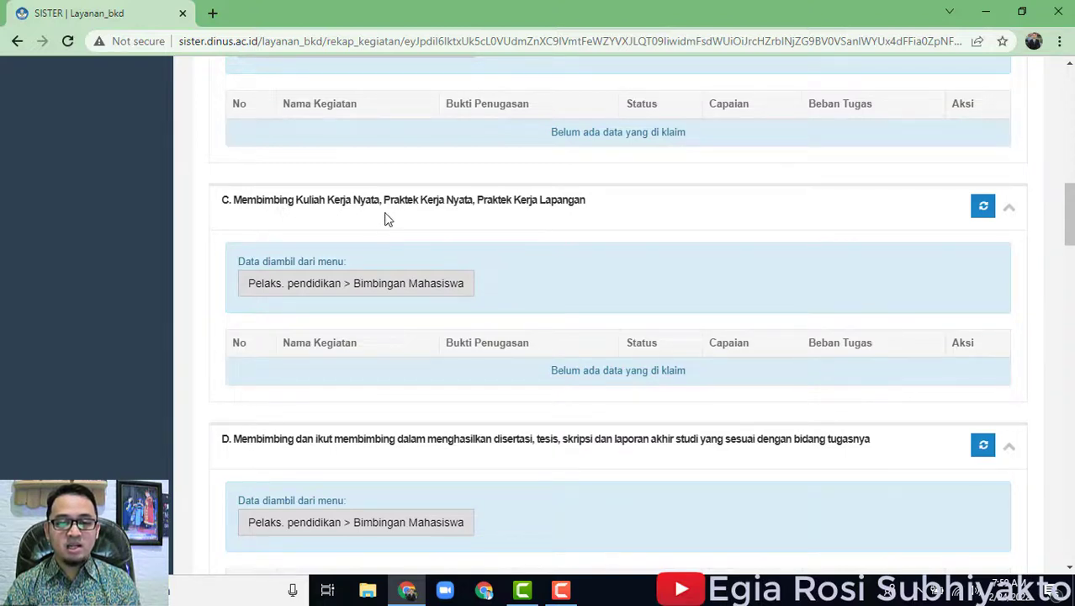
pyautogui.scroll(-4, 677, 300)
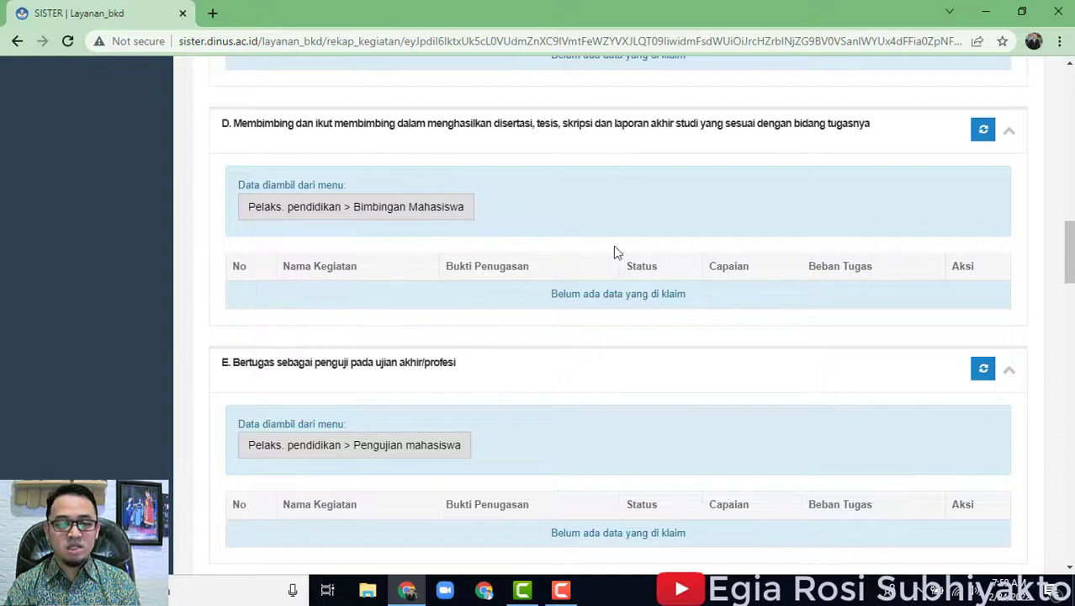
pyautogui.scroll(-2, 561, 405)
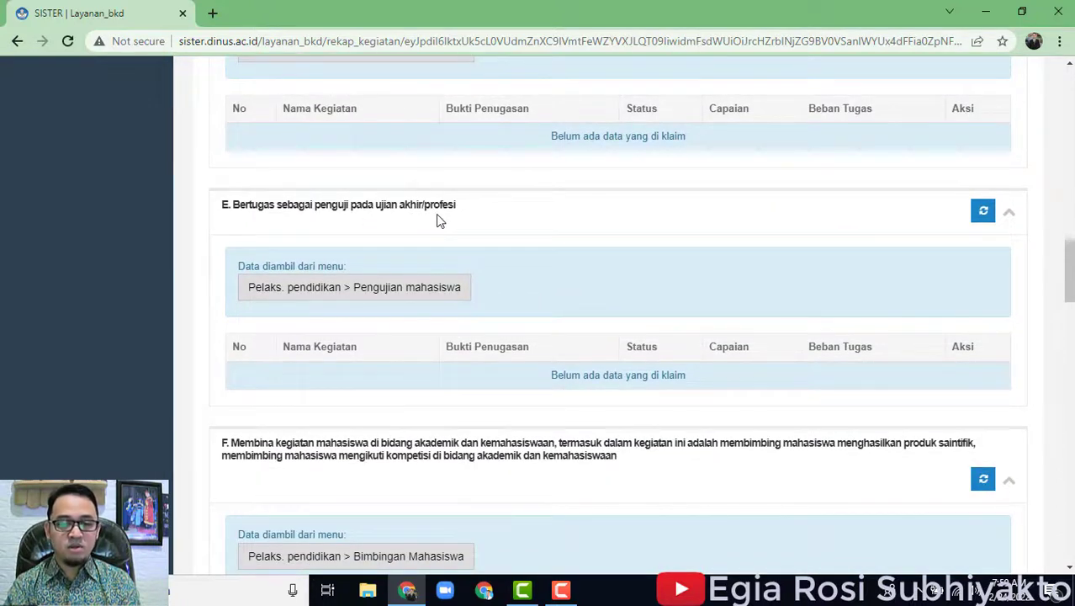
pyautogui.scroll(-4, 572, 315)
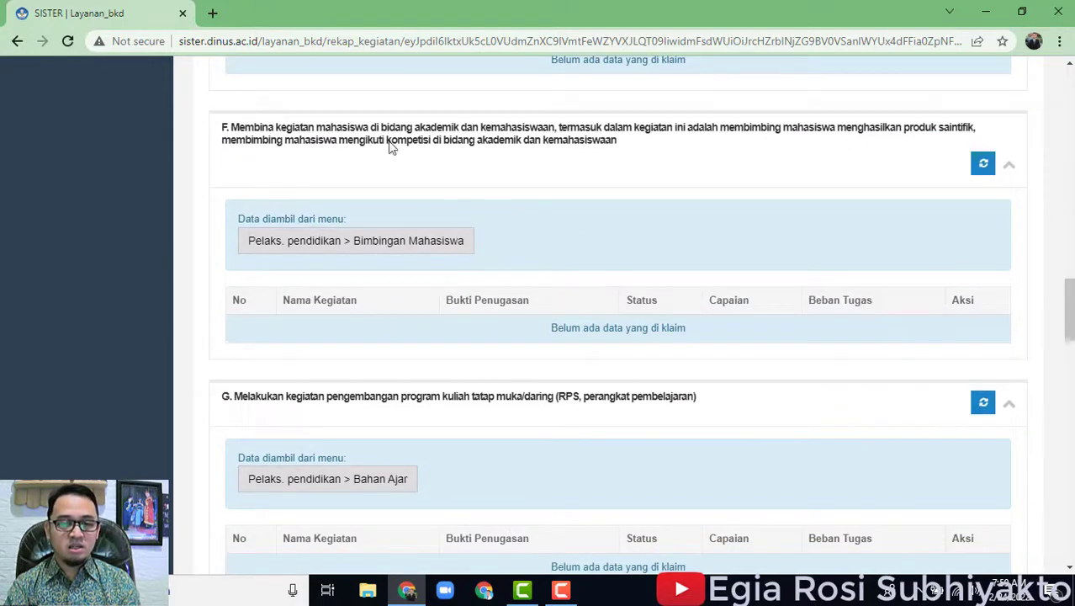
pyautogui.scroll(-2, 510, 347)
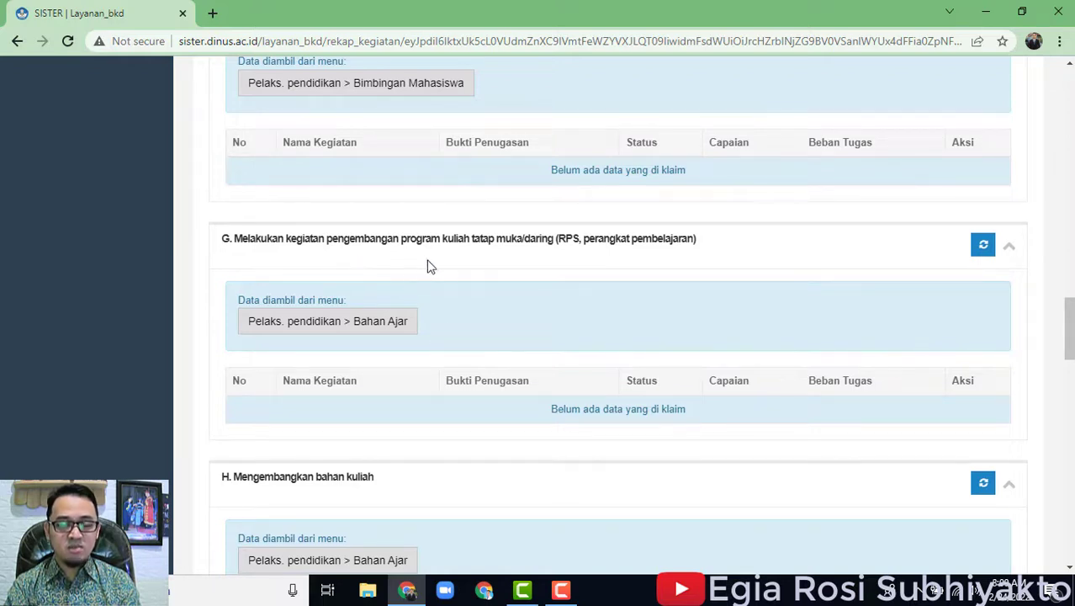
pyautogui.scroll(-2, 501, 337)
pyautogui.scroll(-2, 473, 425)
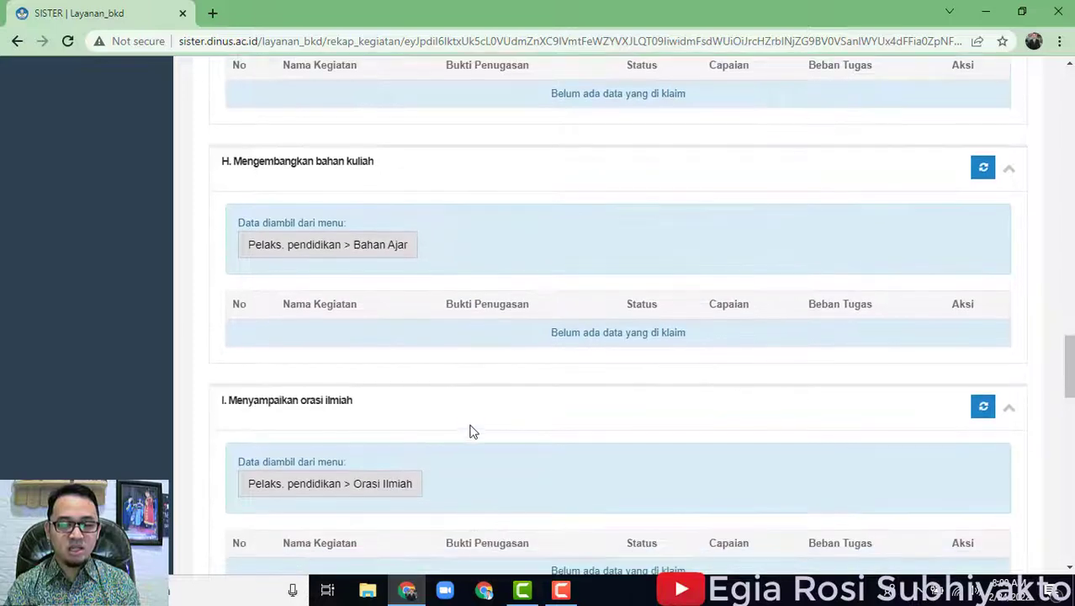
pyautogui.scroll(-3, 425, 488)
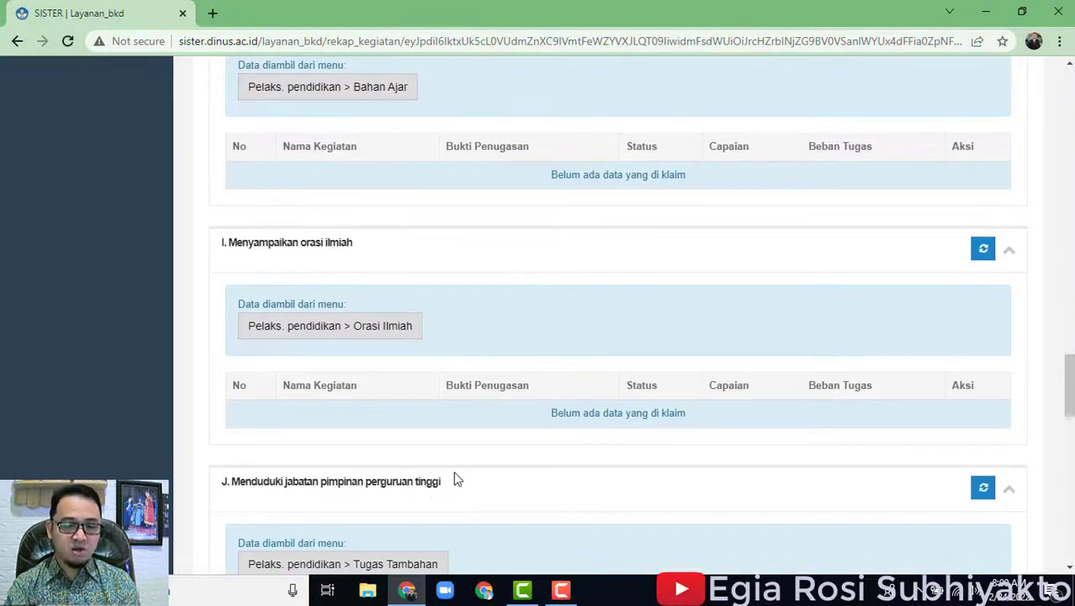
pyautogui.scroll(-2, 562, 456)
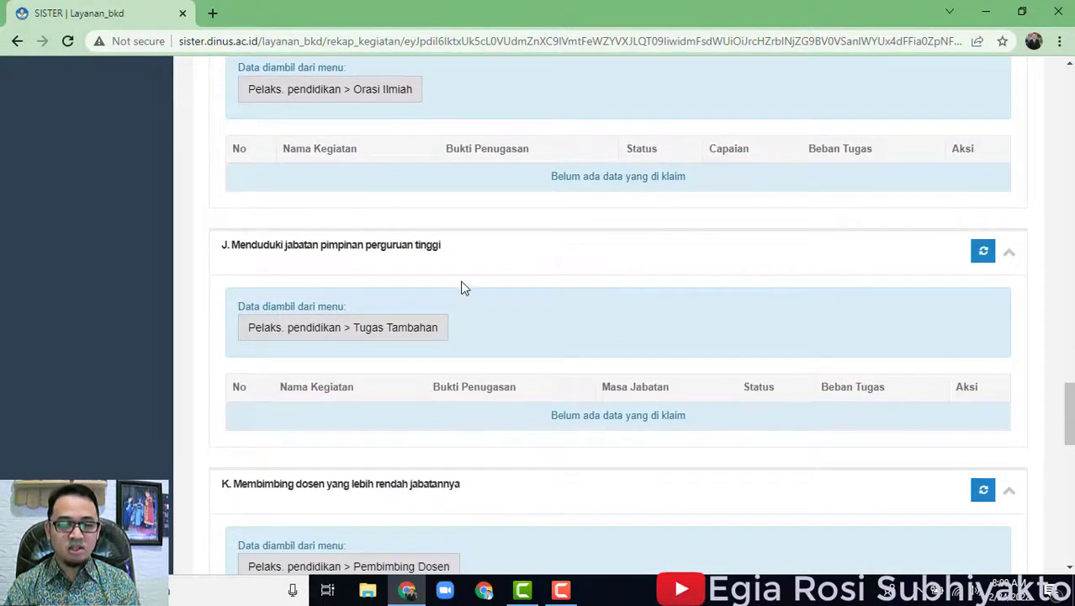
pyautogui.scroll(-1, 551, 352)
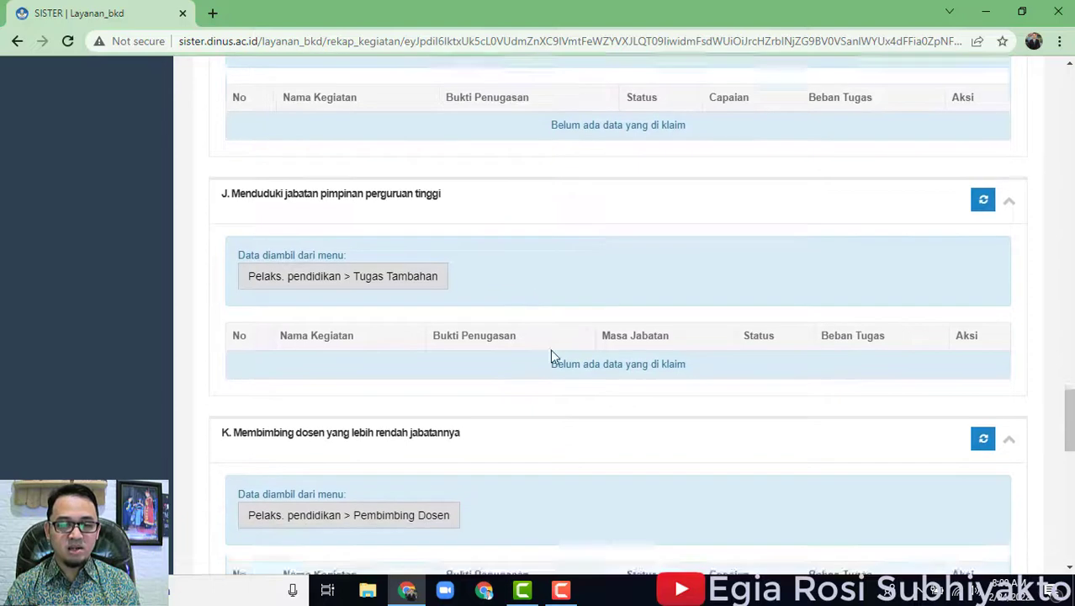
pyautogui.scroll(-3, 553, 355)
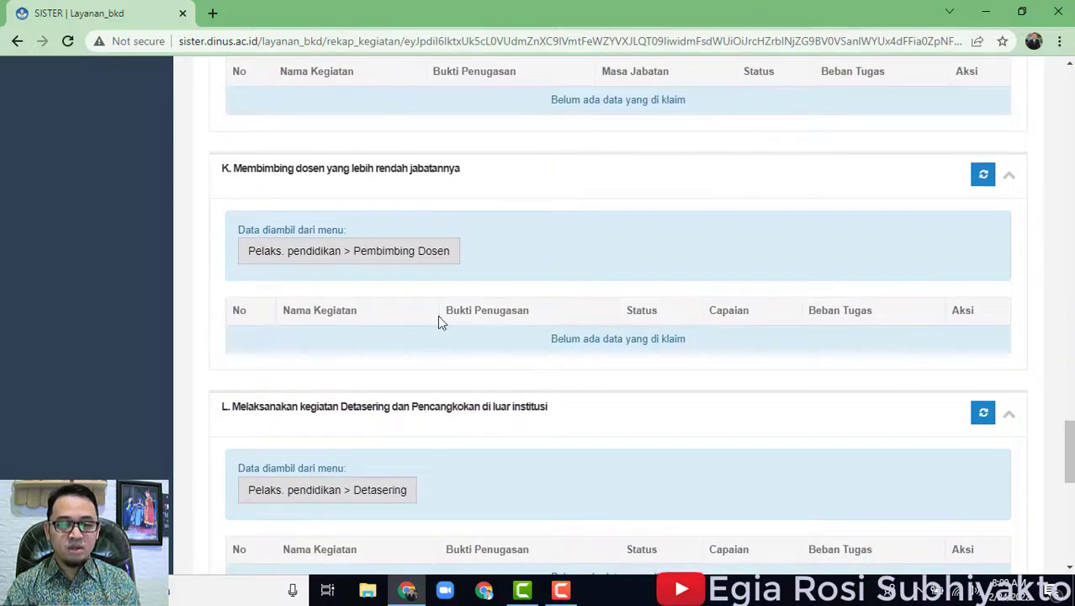
pyautogui.scroll(-6, 437, 496)
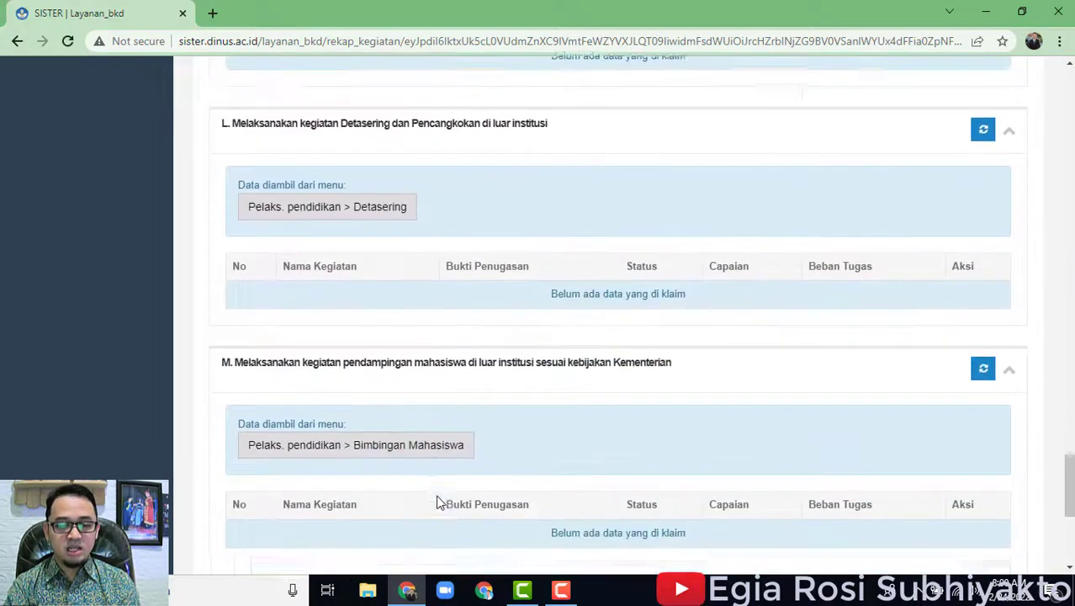
pyautogui.scroll(-2, 436, 496)
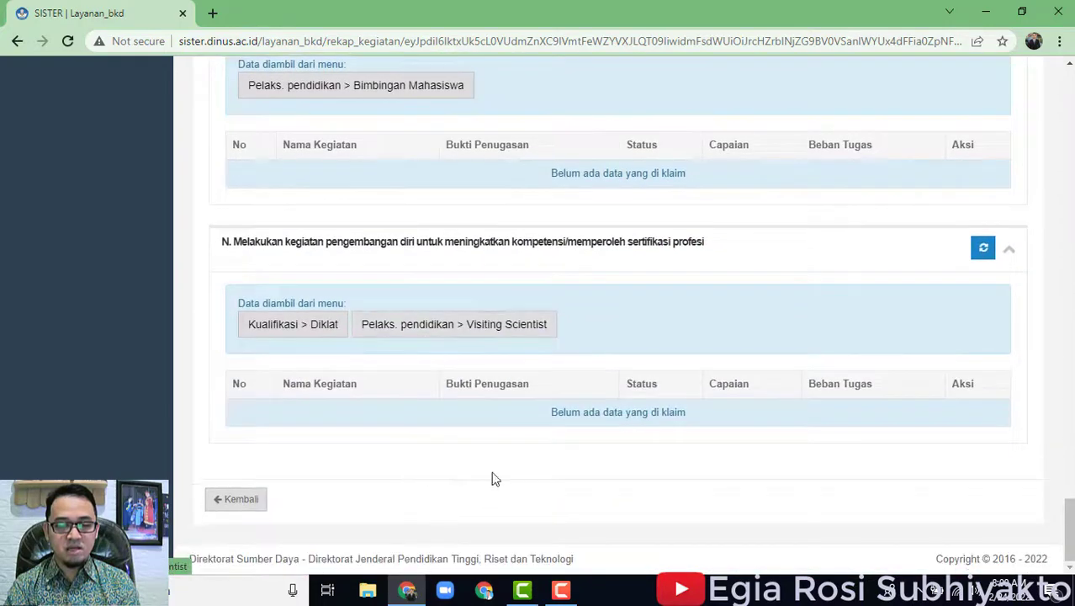
# Go back up to section A and open its source Pengajaran teaching records.
pyautogui.scroll(20, 917, 430)
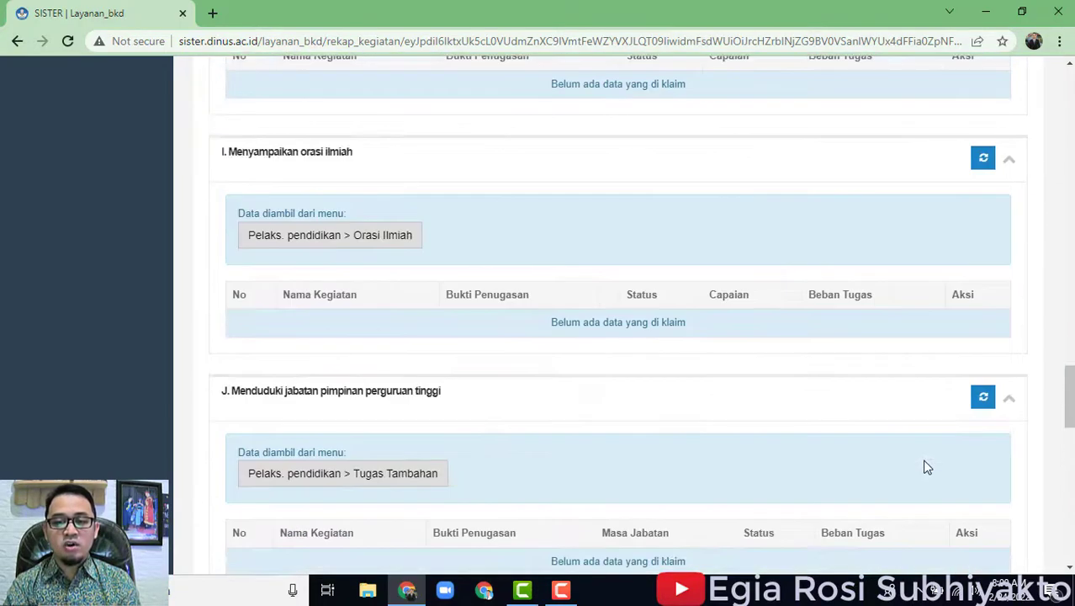
pyautogui.scroll(7, 919, 464)
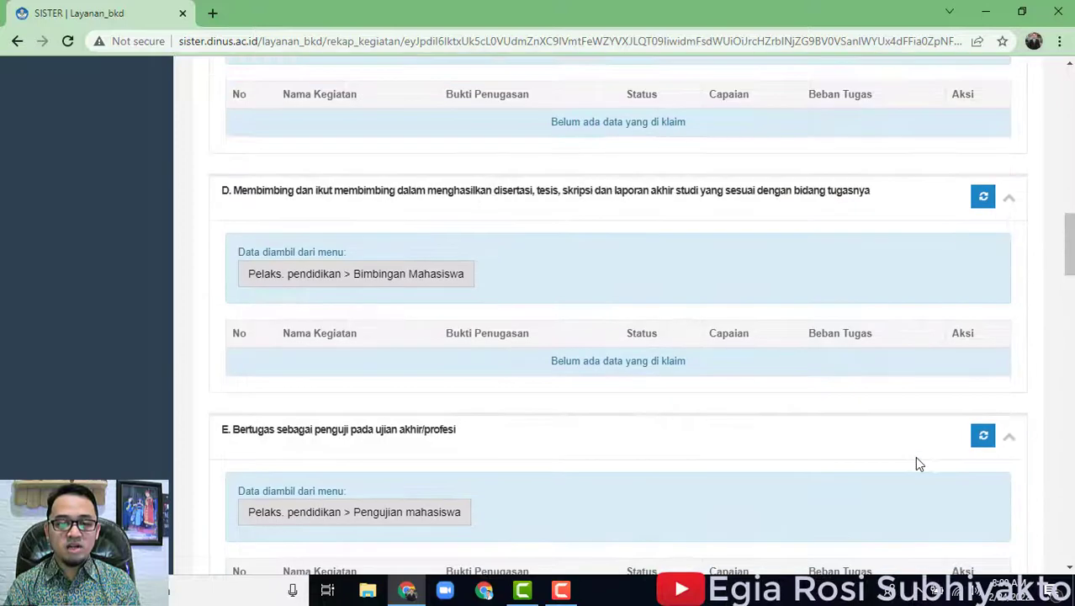
pyautogui.scroll(8, 919, 463)
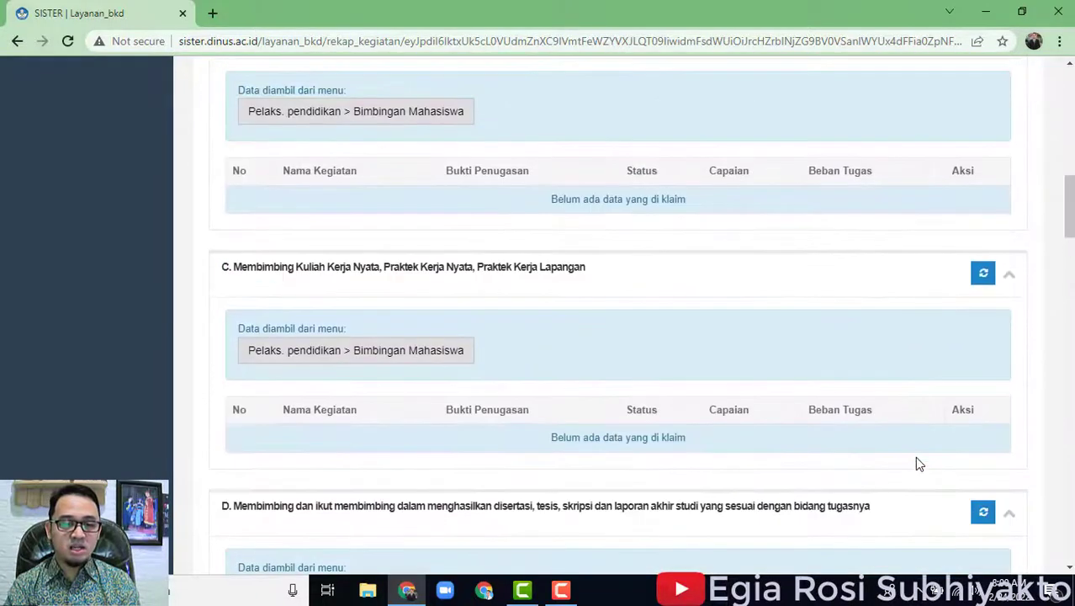
pyautogui.scroll(3, 919, 464)
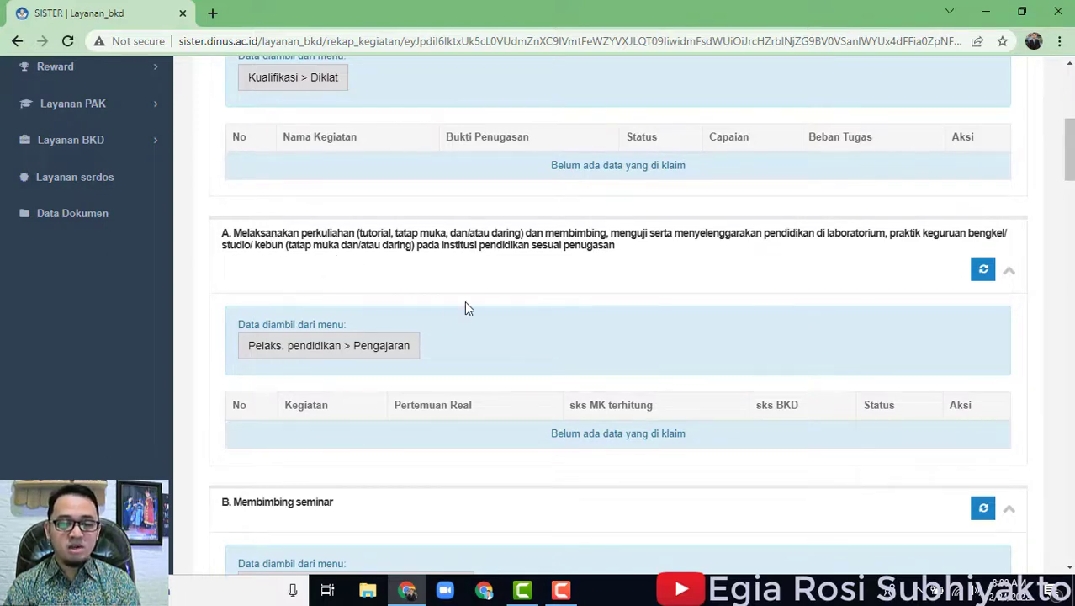
pyautogui.click(399, 353)
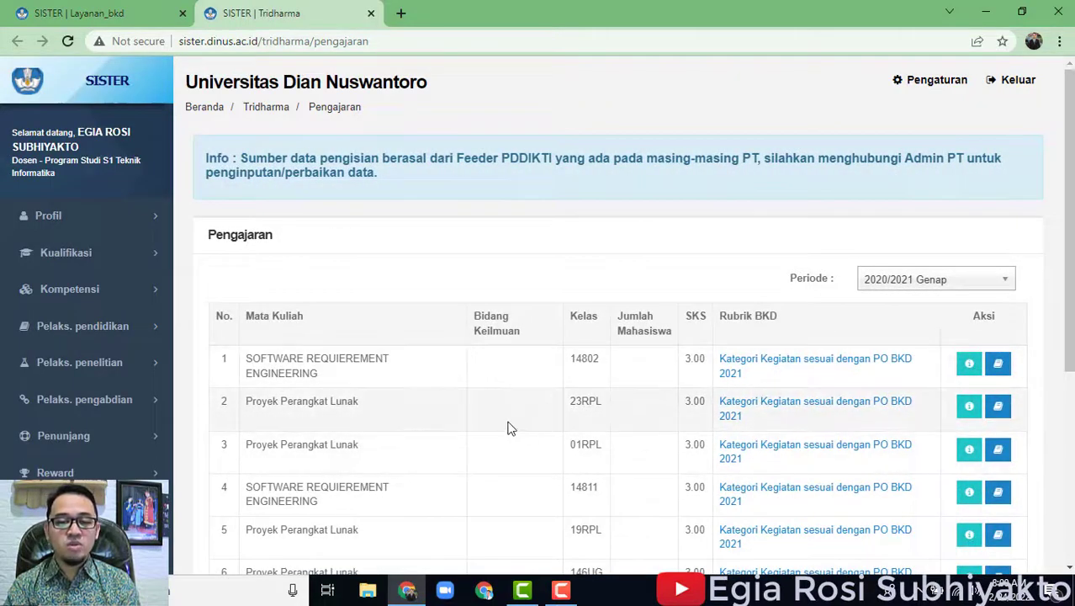
# Review the 2020/2021 Genap courses listed with their SKS and BKD rubric.
pyautogui.scroll(-4, 451, 413)
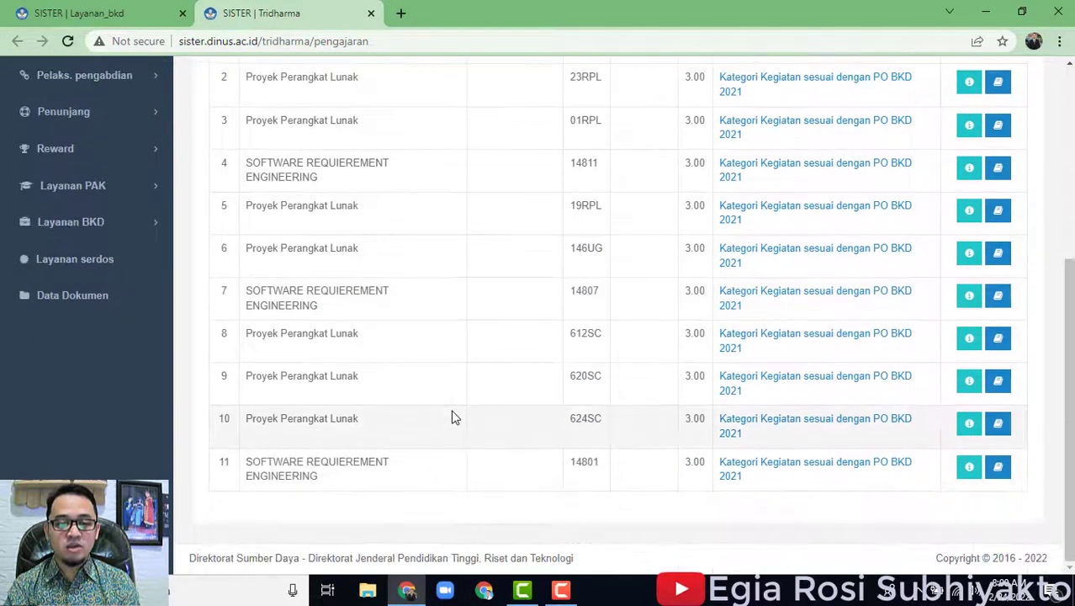
pyautogui.scroll(4, 455, 419)
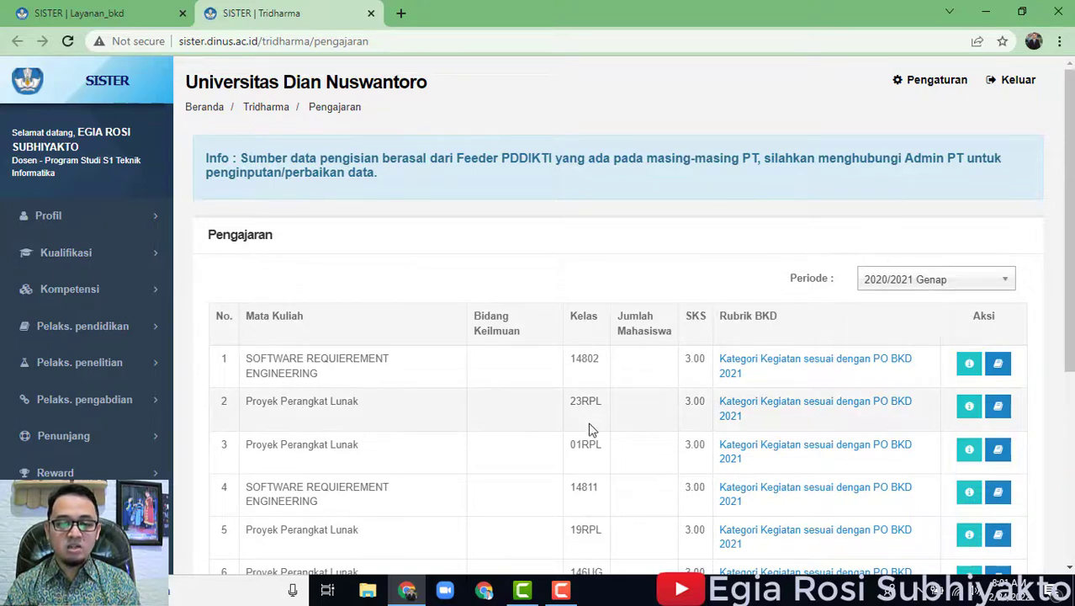
pyautogui.scroll(-4, 776, 439)
pyautogui.scroll(2, 848, 428)
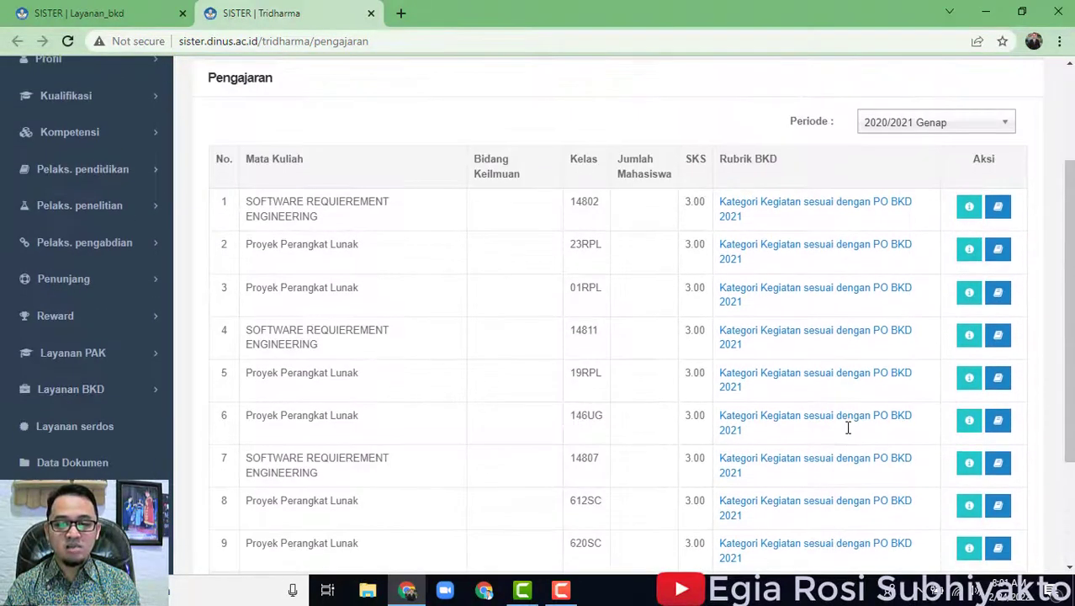
pyautogui.scroll(2, 848, 428)
# Check the available teaching periods, leaving the Periode on 2020/2021 Genap.
pyautogui.click(918, 283)
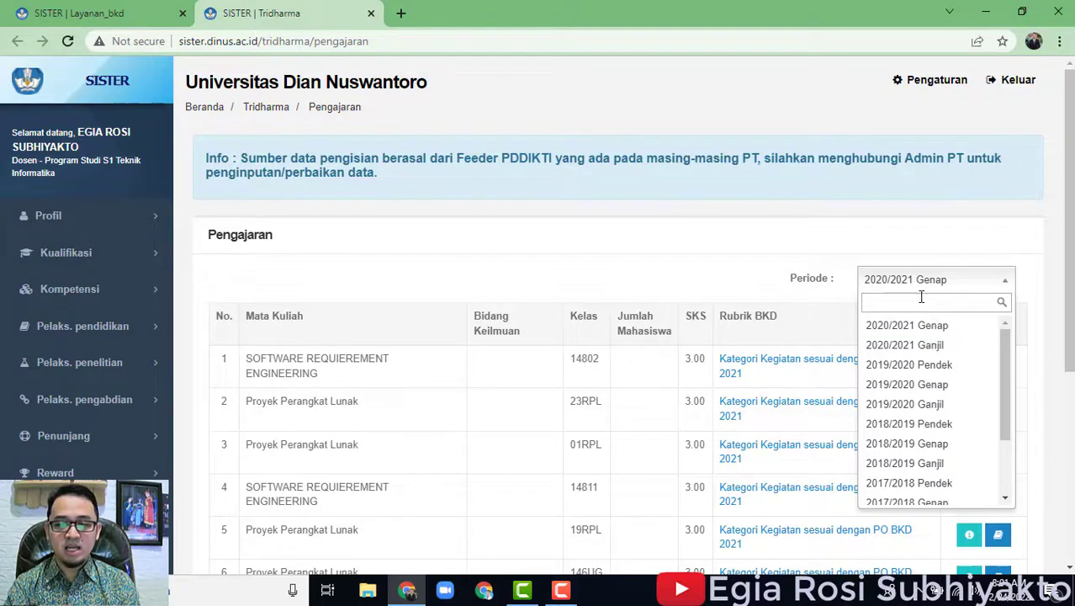
pyautogui.click(867, 236)
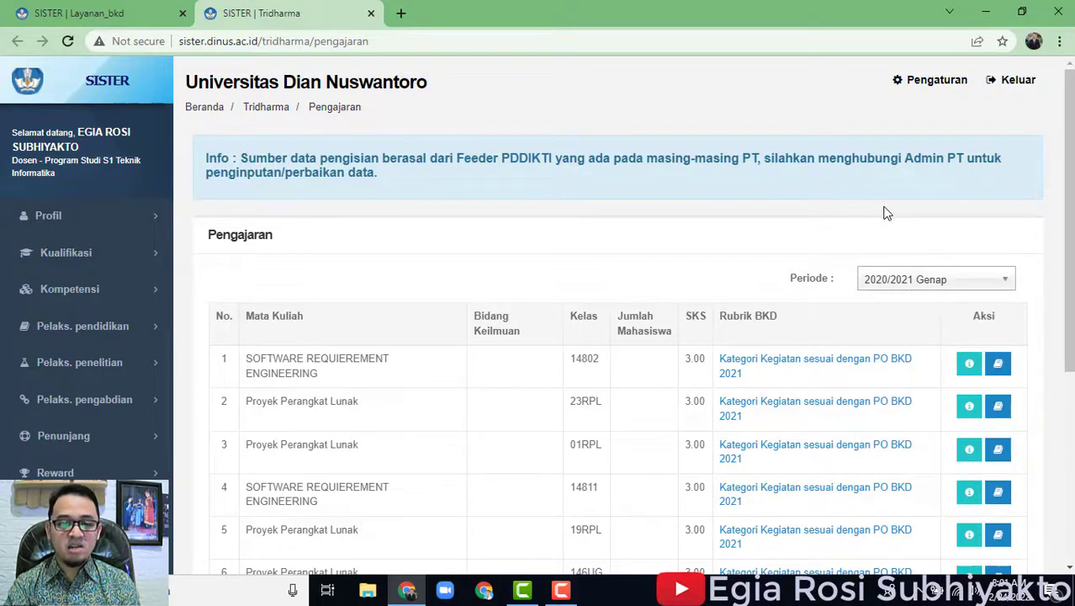
pyautogui.click(922, 281)
pyautogui.click(831, 166)
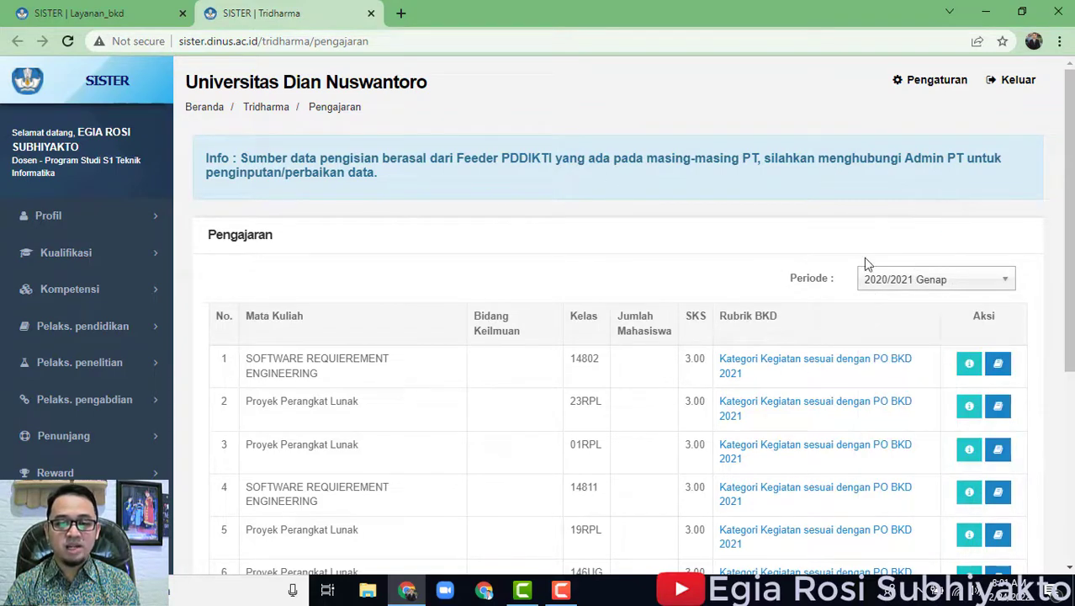
pyautogui.click(929, 280)
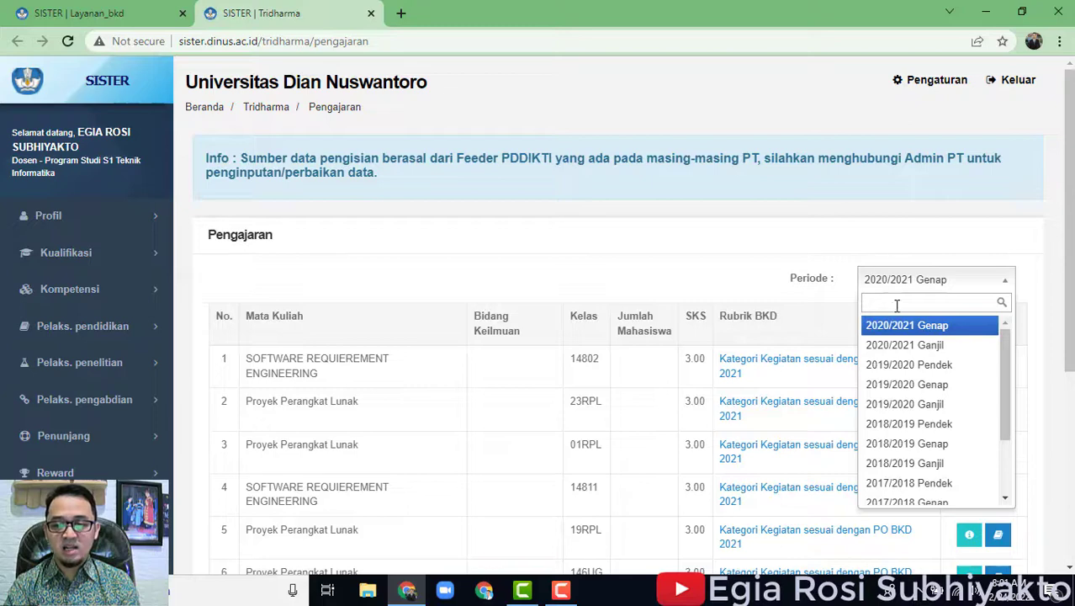
pyautogui.click(903, 244)
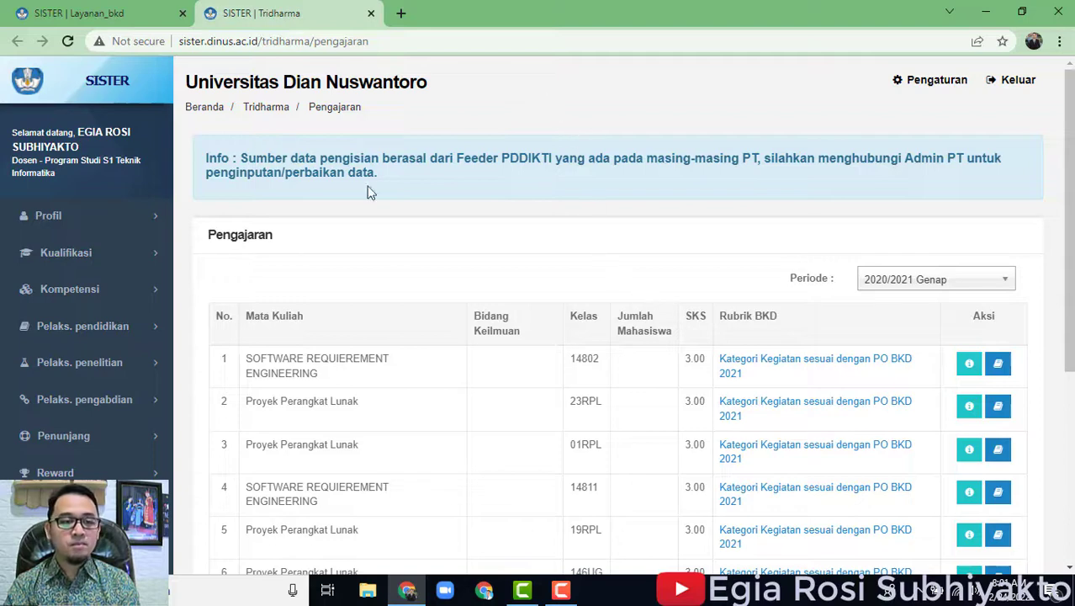
# Return to the BKD report and open the Bimbingan Mahasiswa source data.
pyautogui.click(139, 12)
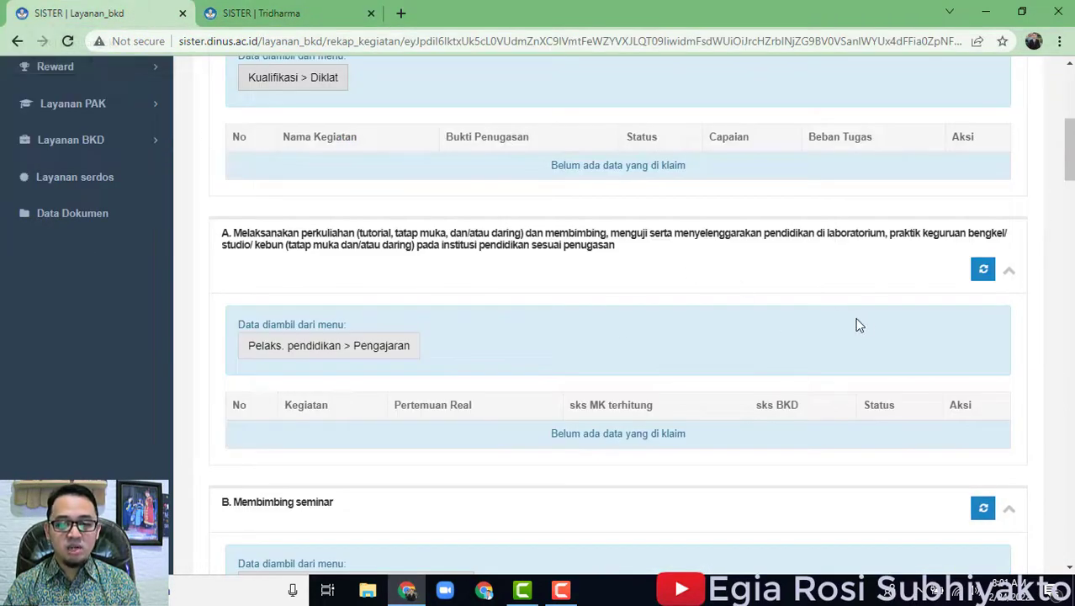
pyautogui.scroll(-5, 874, 434)
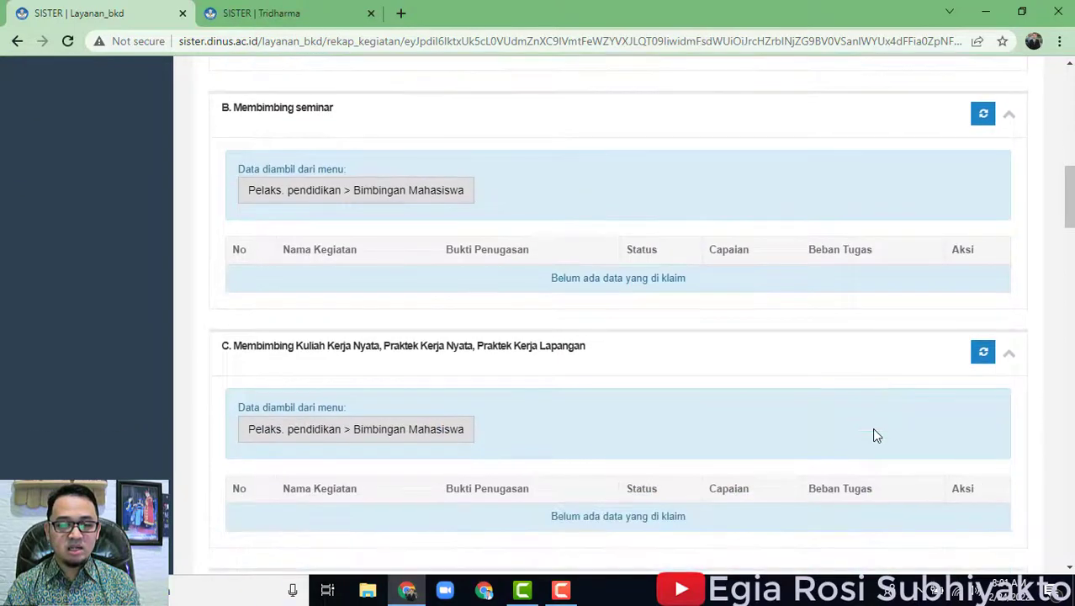
pyautogui.scroll(-2, 873, 434)
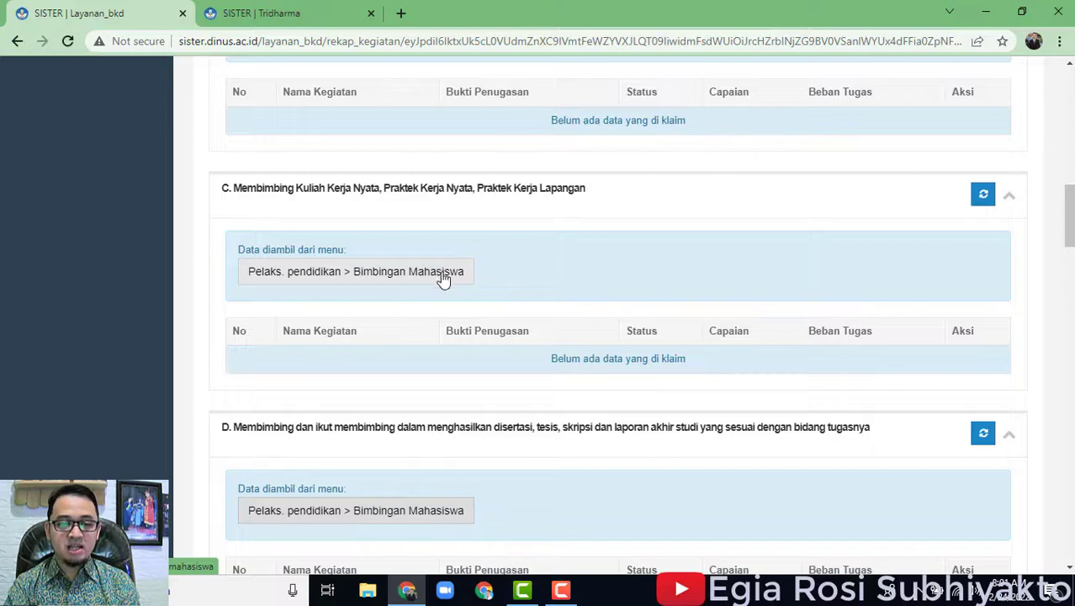
pyautogui.scroll(1, 514, 277)
pyautogui.click(428, 357)
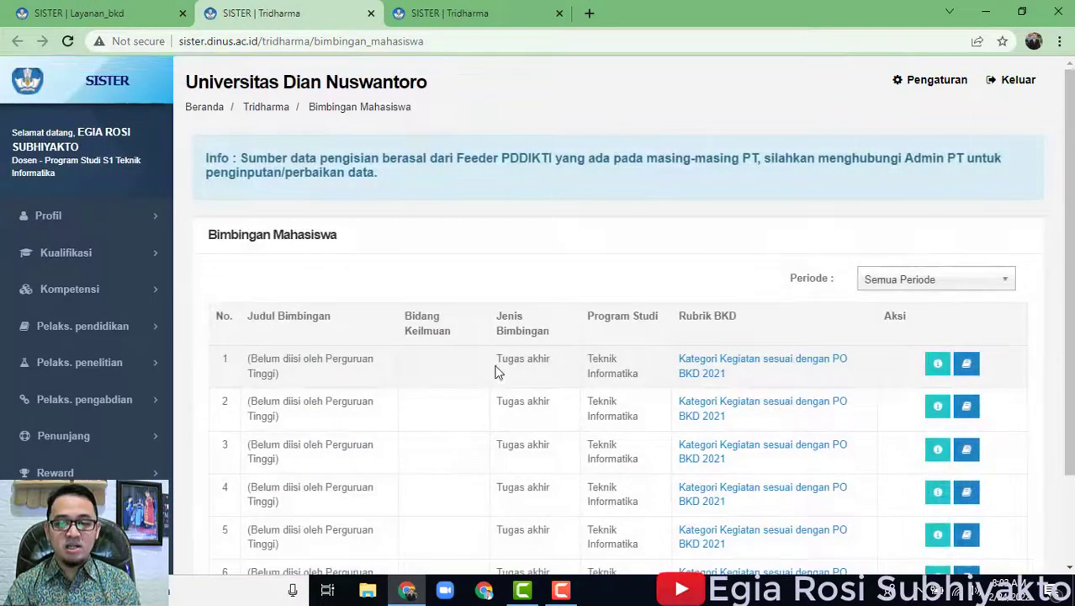
# Filter Bimbingan Mahasiswa to 2021/2022 Ganjil, then to 2021/2022 Genap, which shows no data.
pyautogui.click(915, 277)
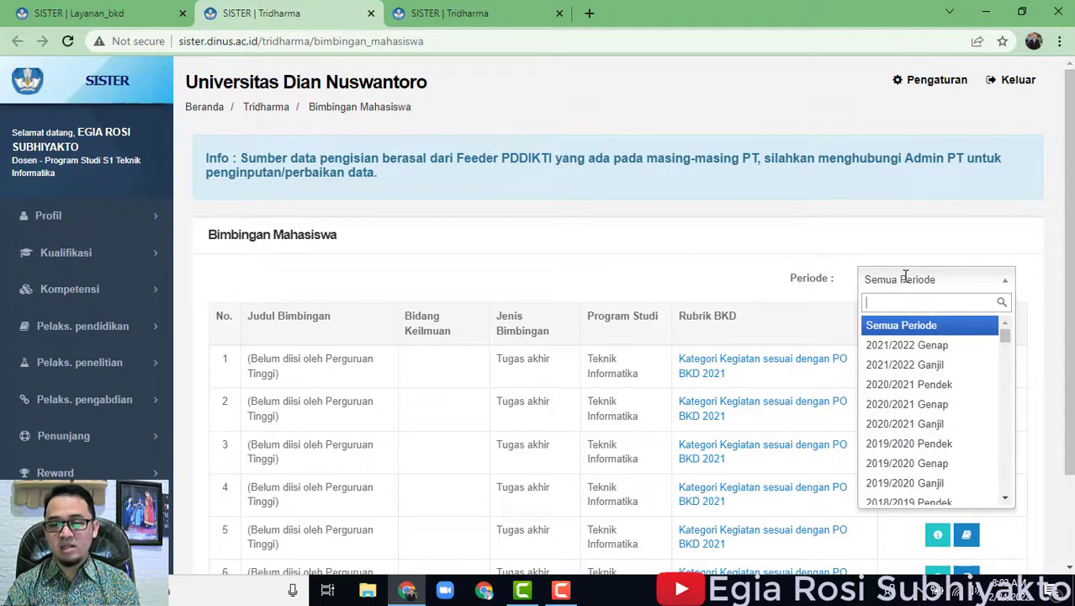
pyautogui.click(942, 367)
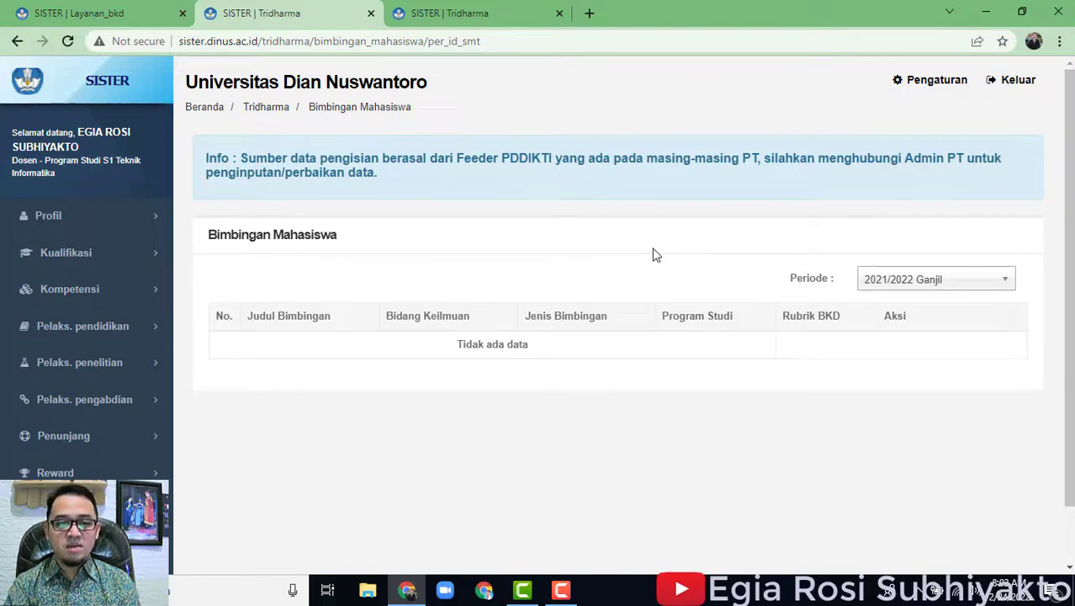
pyautogui.click(923, 277)
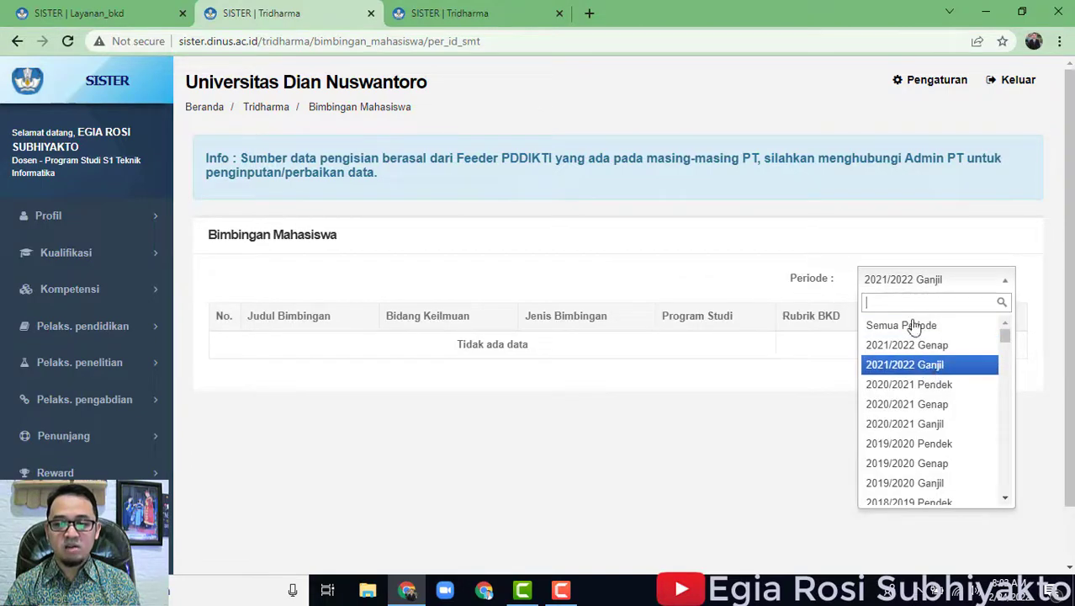
pyautogui.click(850, 195)
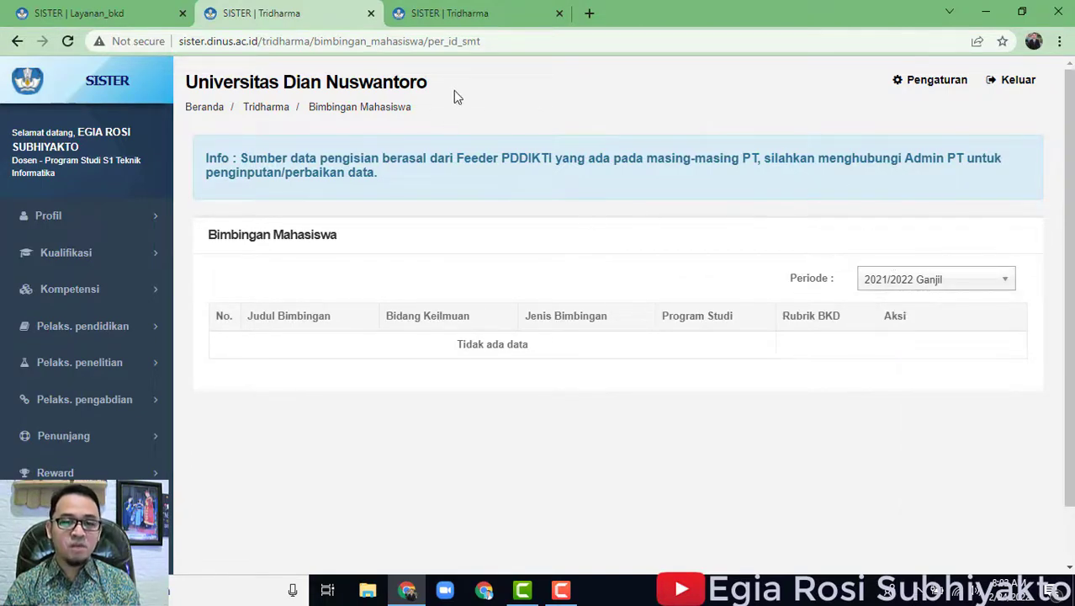
pyautogui.click(898, 275)
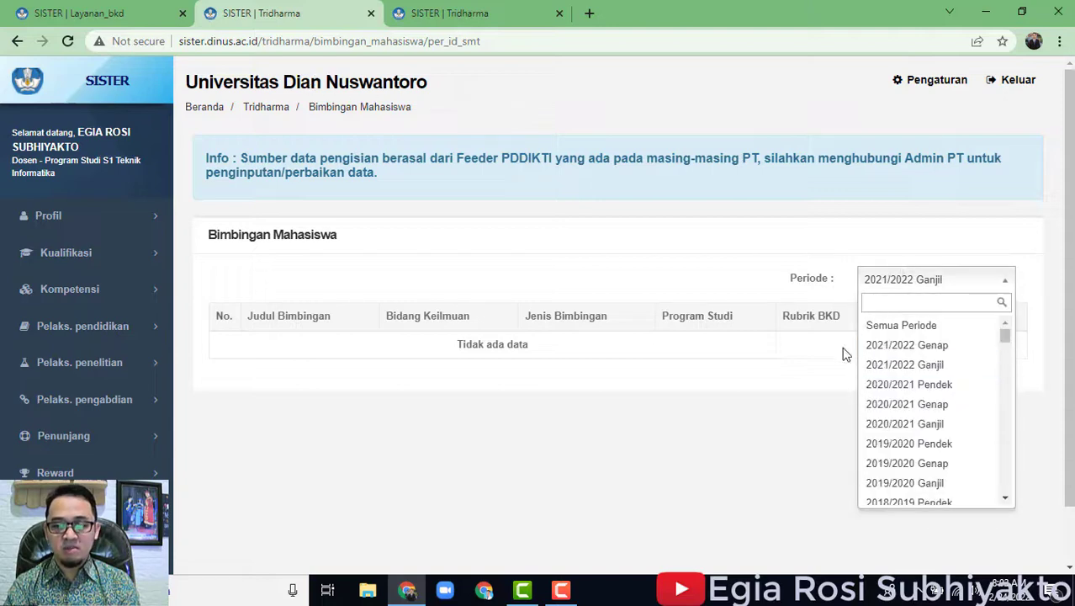
pyautogui.click(897, 347)
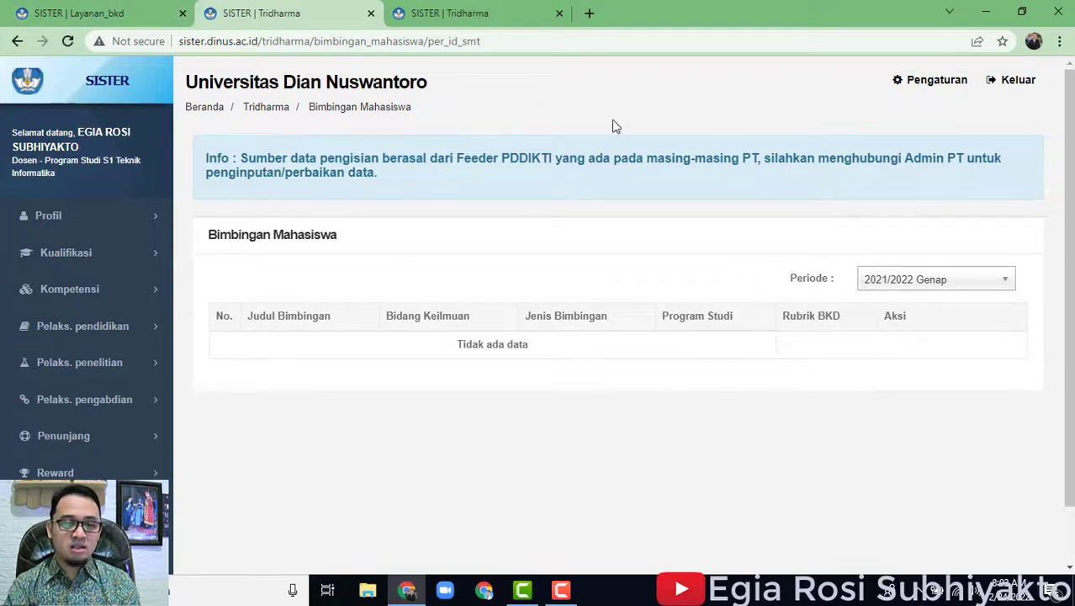
# Close the leftover Pengajaran page and return to the report's Pelaksanaan Pendidikan section.
pyautogui.click(497, 13)
pyautogui.click(560, 13)
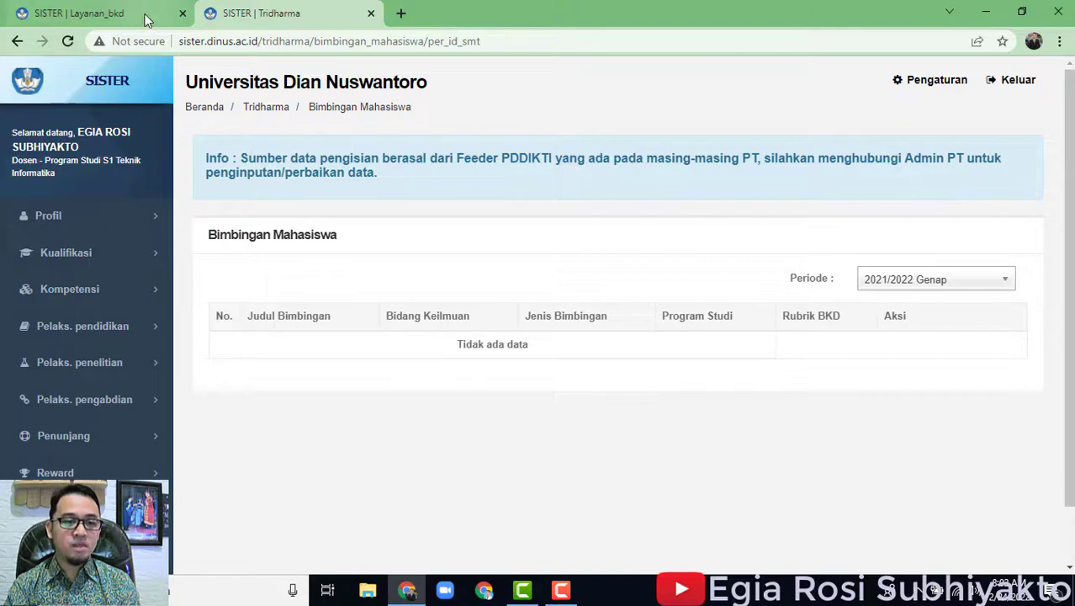
pyautogui.click(145, 18)
pyautogui.scroll(3, 621, 287)
pyautogui.scroll(8, 474, 260)
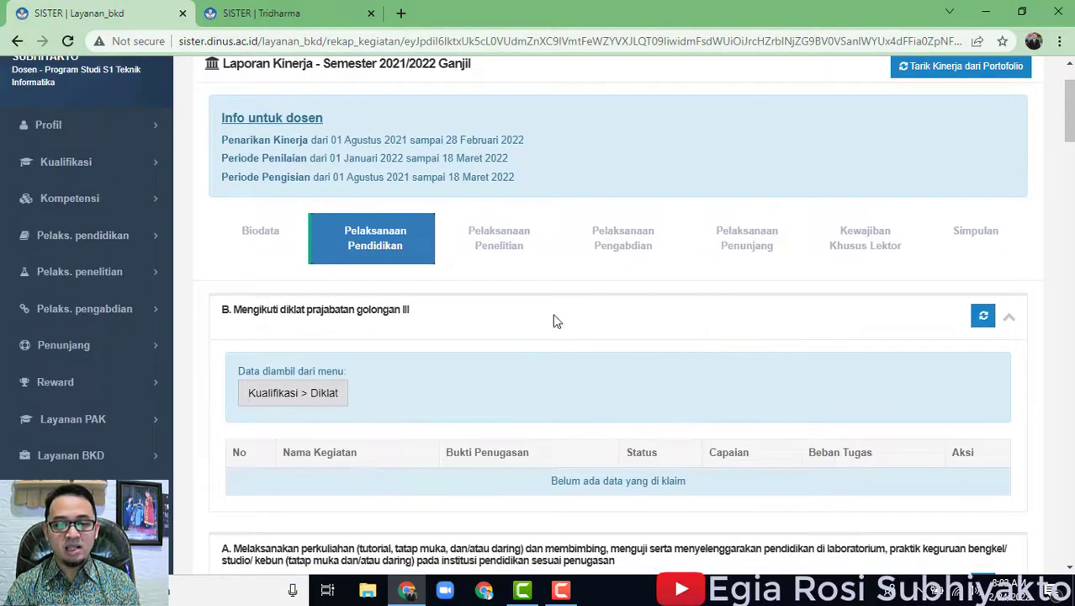
# Show the report's Pelaksanaan Penelitian section and scroll through its categories.
pyautogui.click(495, 255)
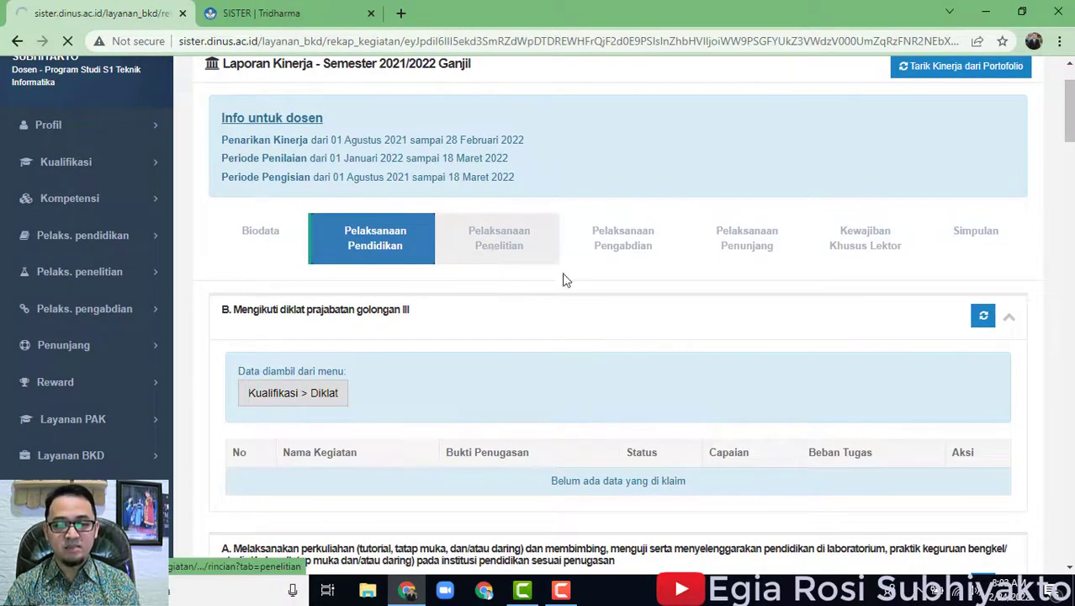
pyautogui.scroll(-1, 819, 383)
pyautogui.scroll(-1, 818, 383)
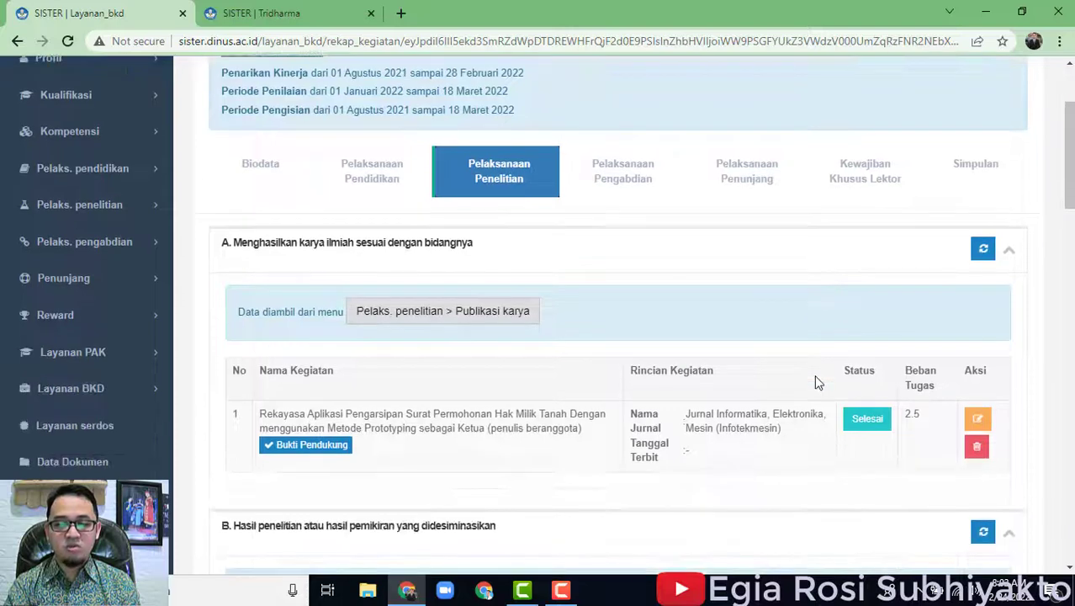
pyautogui.scroll(2, 815, 376)
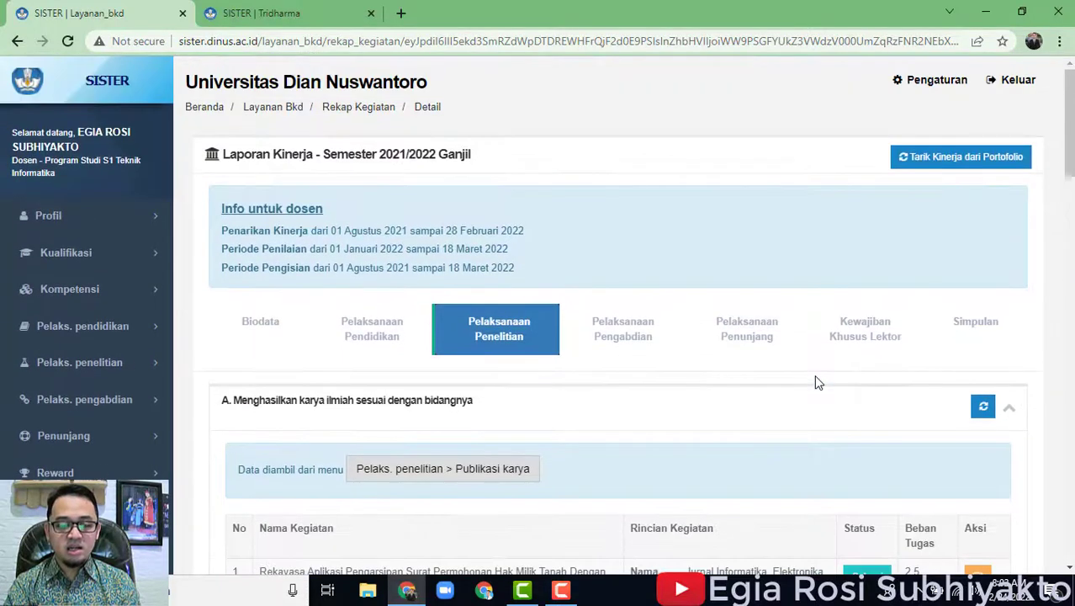
pyautogui.scroll(-3, 651, 429)
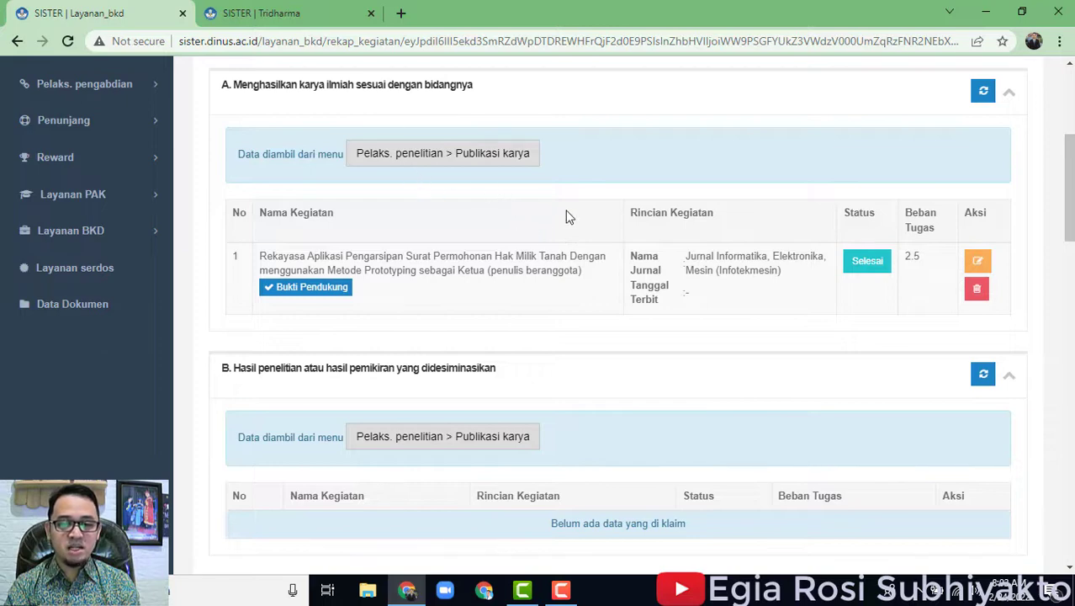
pyautogui.scroll(-2, 589, 364)
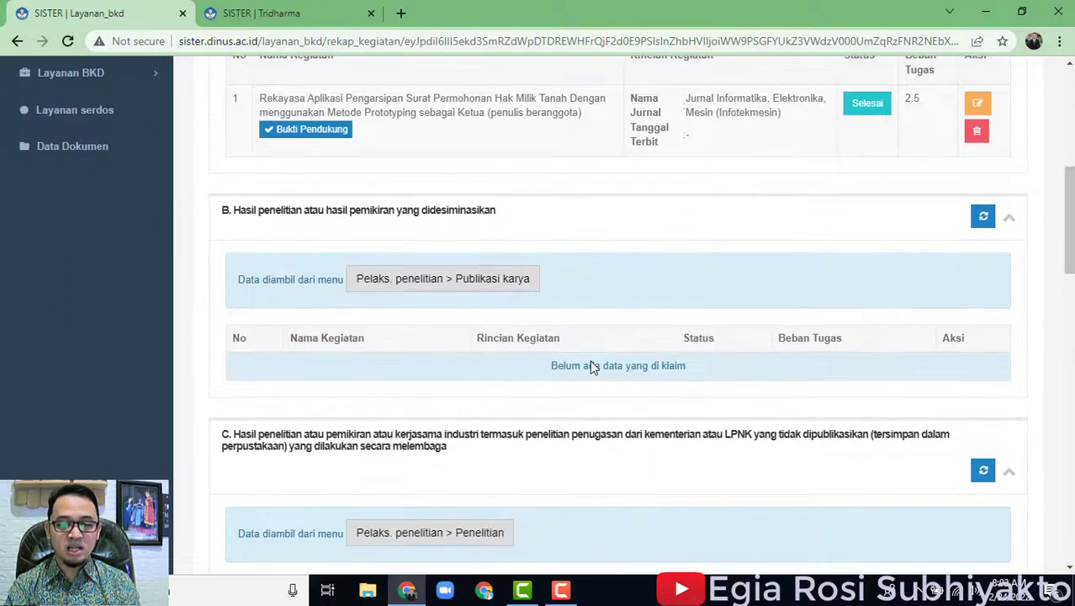
pyautogui.scroll(2, 697, 360)
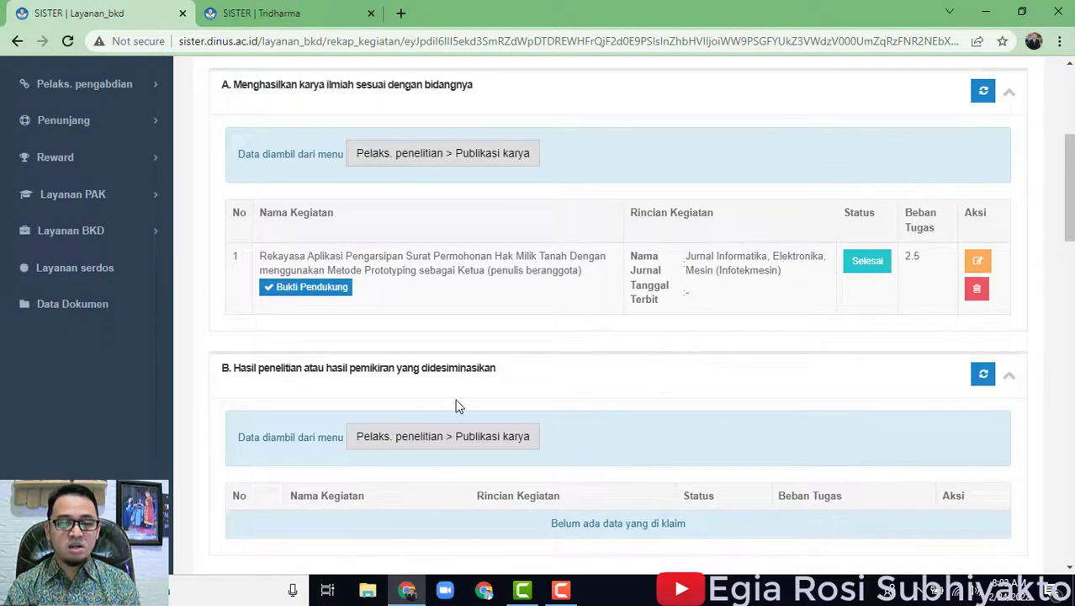
pyautogui.scroll(-1, 459, 406)
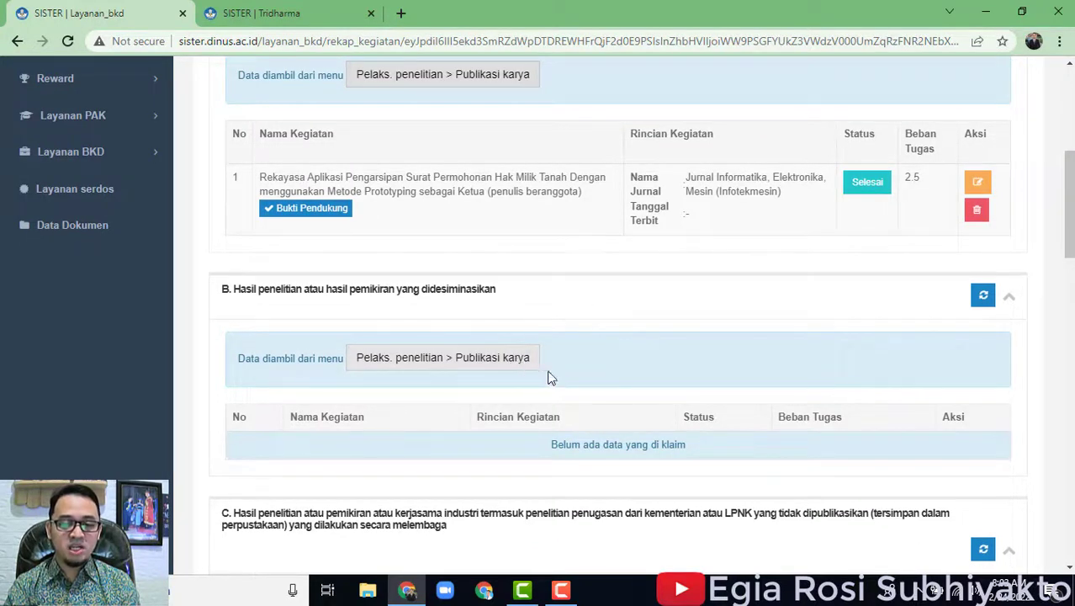
pyautogui.scroll(-2, 543, 374)
pyautogui.scroll(-1, 564, 333)
pyautogui.scroll(-1, 563, 333)
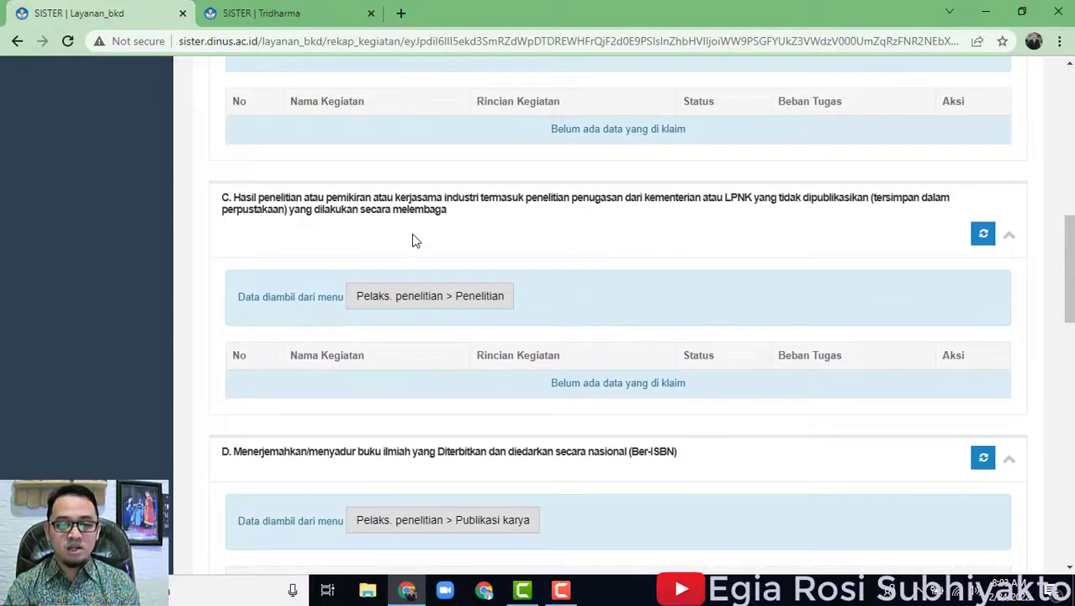
pyautogui.scroll(-2, 593, 298)
pyautogui.scroll(-1, 599, 308)
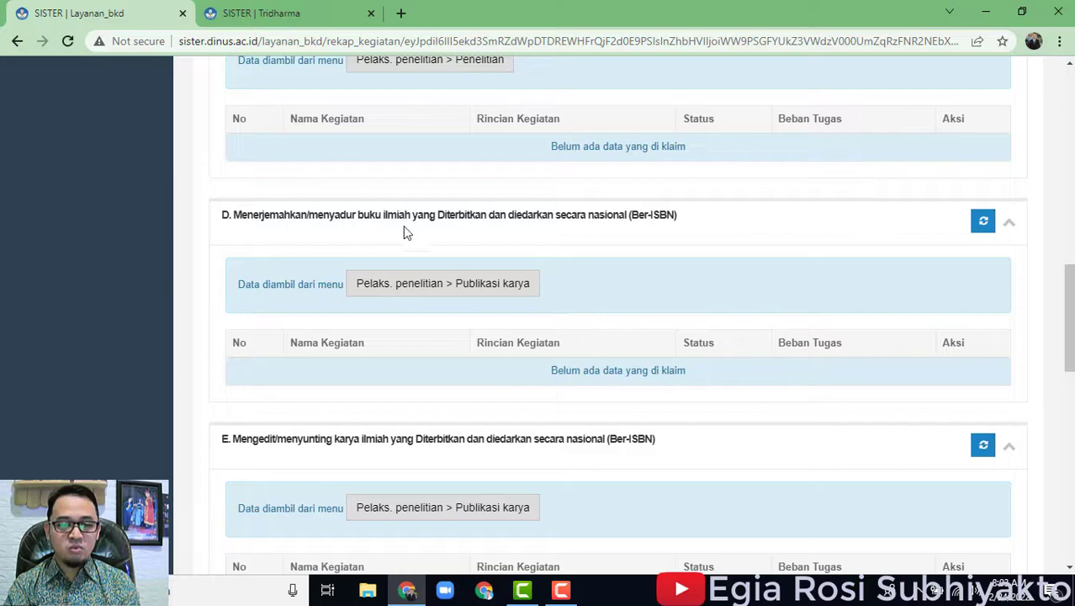
pyautogui.scroll(-2, 749, 362)
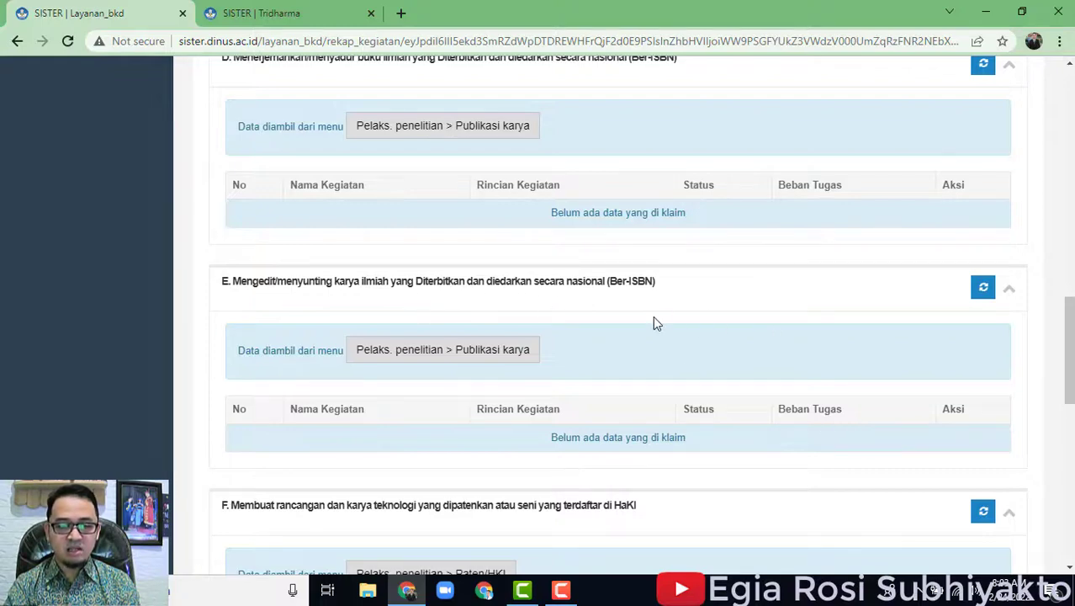
pyautogui.scroll(-4, 653, 318)
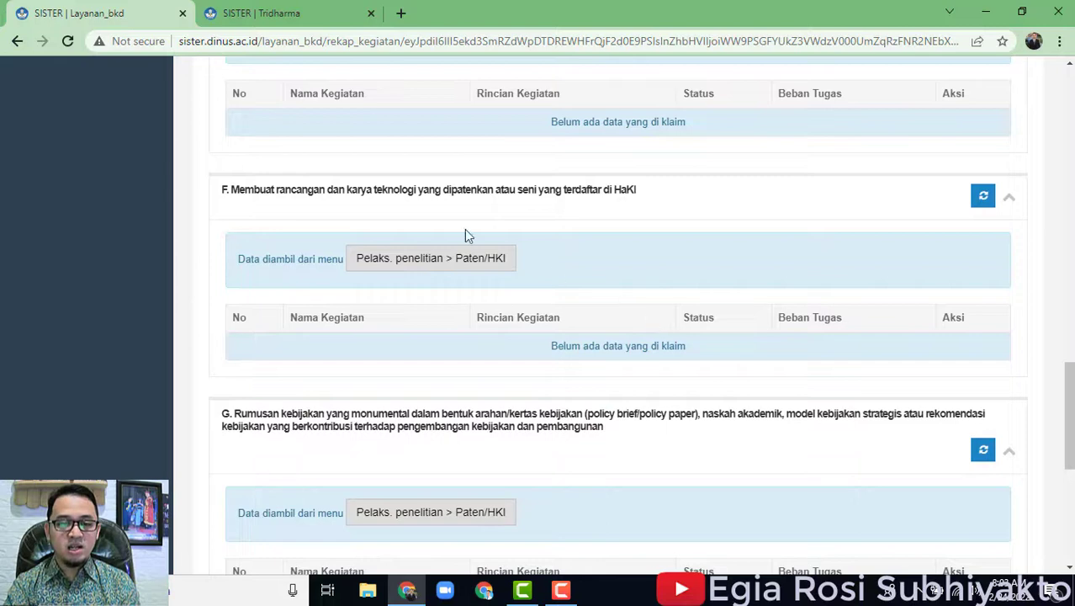
pyautogui.scroll(-3, 542, 382)
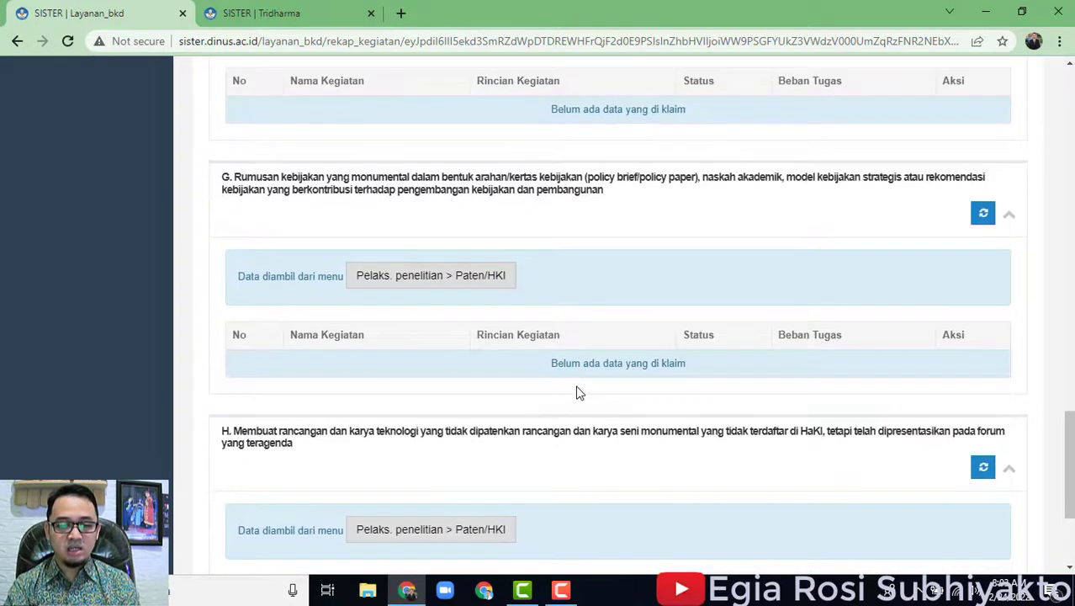
pyautogui.scroll(-3, 577, 389)
# Return to section A and open the 'Pelaks. penelitian > Publikasi karya' source list.
pyautogui.scroll(5, 641, 387)
pyautogui.scroll(1, 643, 384)
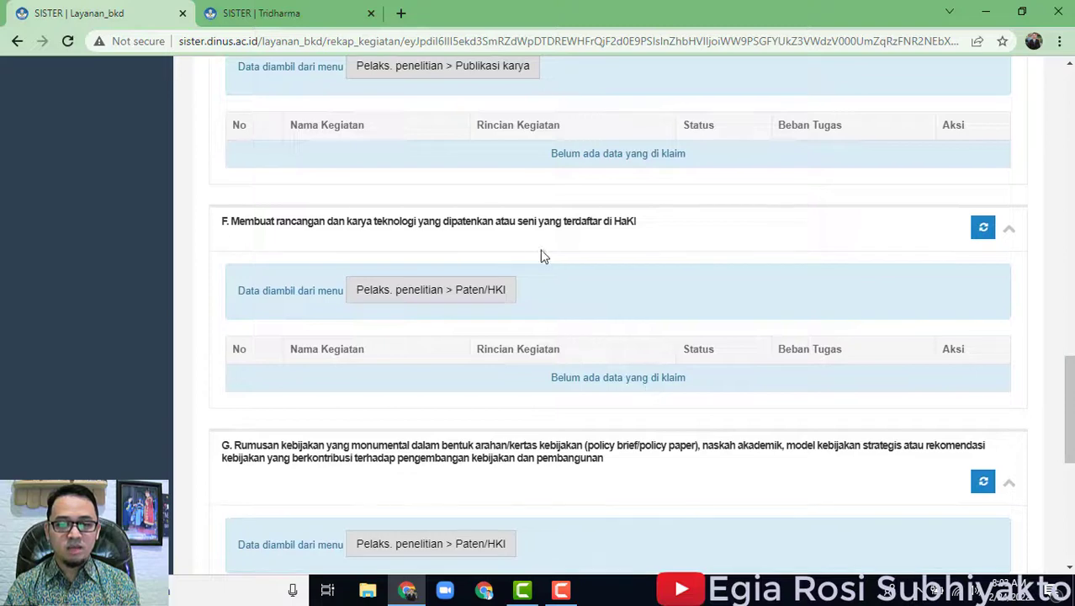
pyautogui.scroll(10, 731, 286)
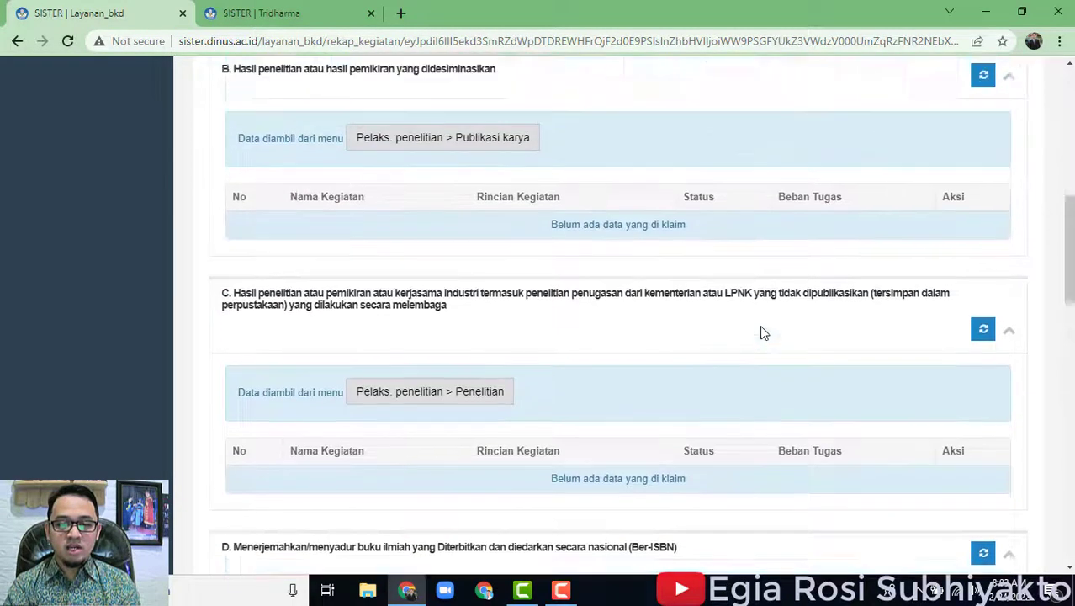
pyautogui.scroll(3, 761, 332)
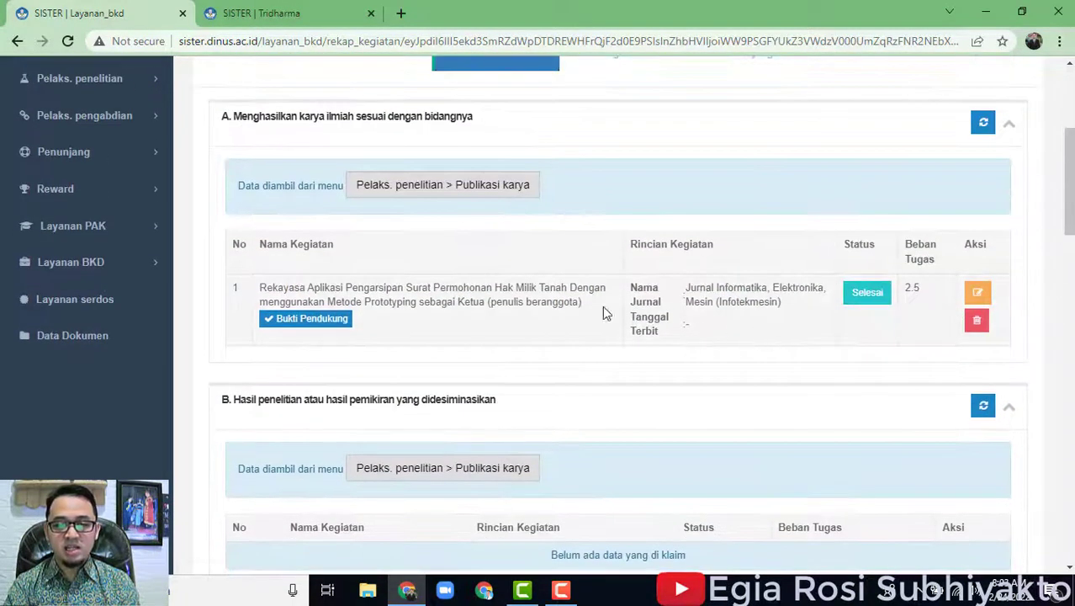
pyautogui.scroll(1, 515, 219)
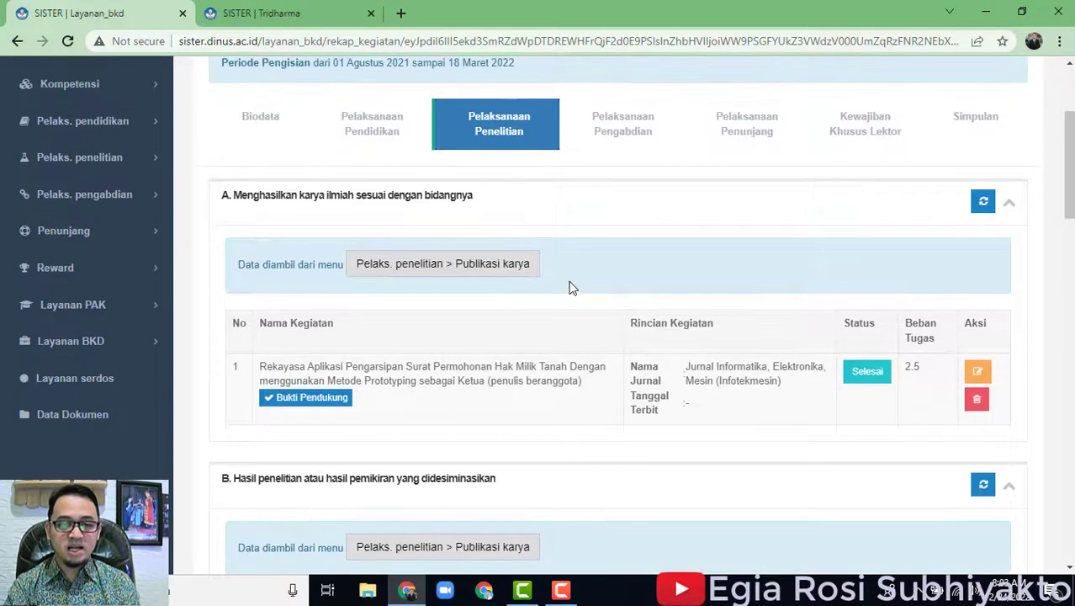
pyautogui.click(517, 267)
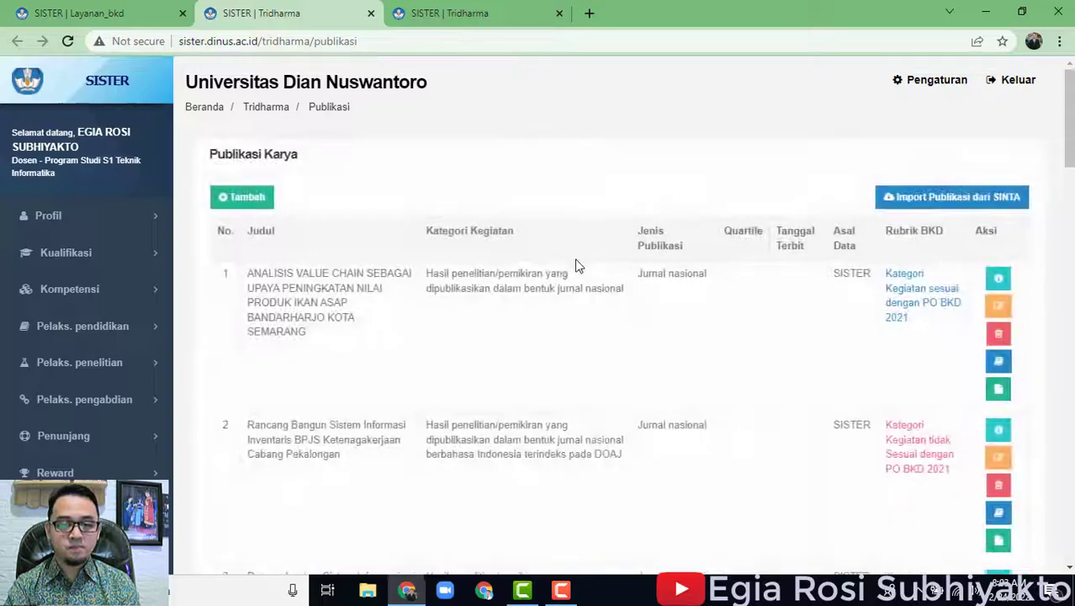
pyautogui.scroll(-4, 654, 352)
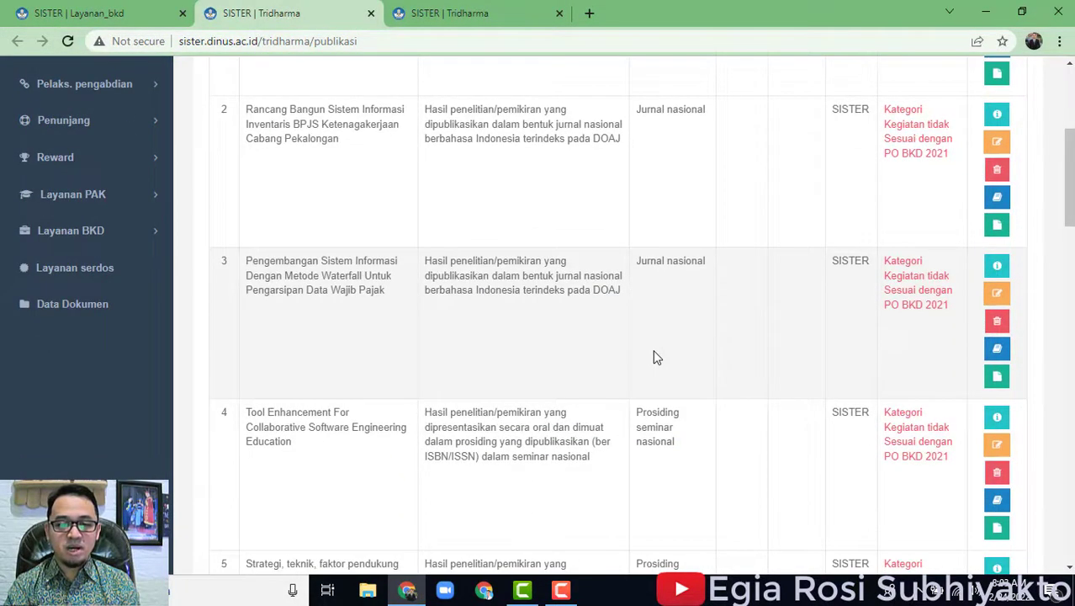
pyautogui.scroll(-5, 791, 353)
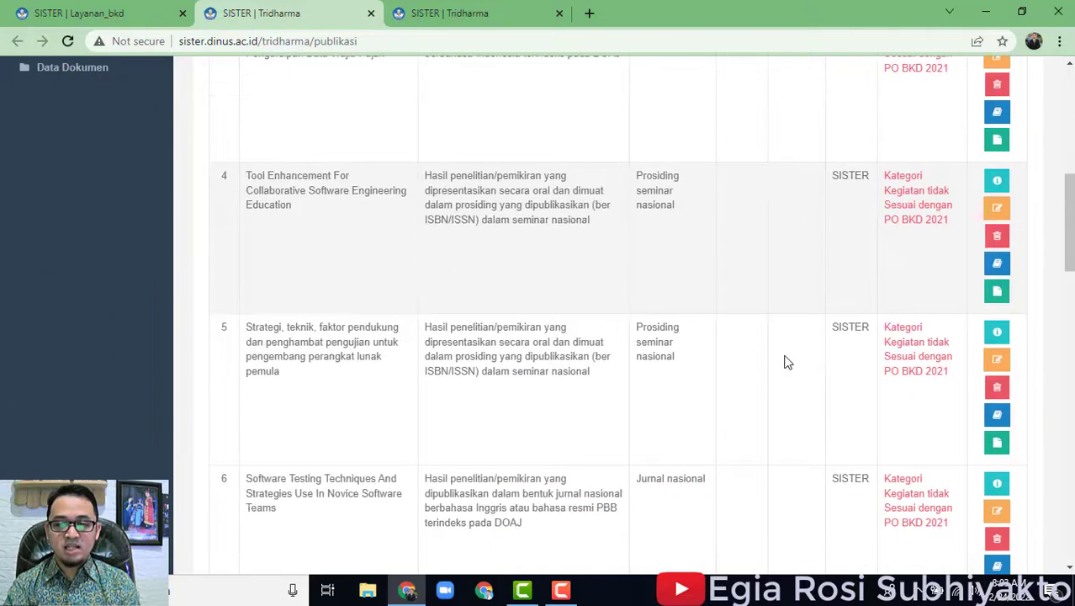
pyautogui.scroll(10, 786, 361)
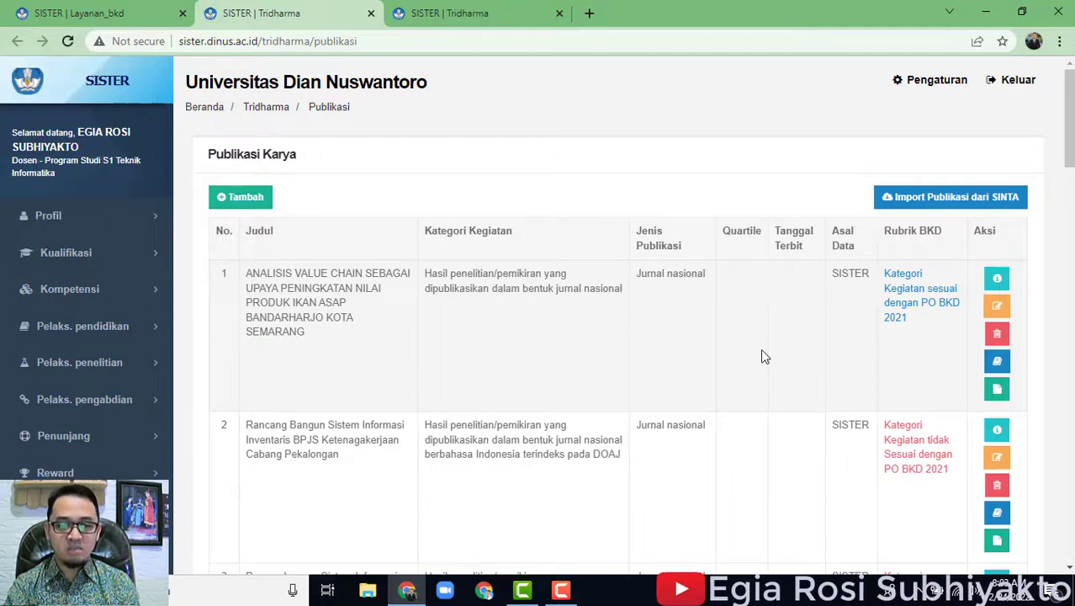
pyautogui.scroll(-7, 762, 350)
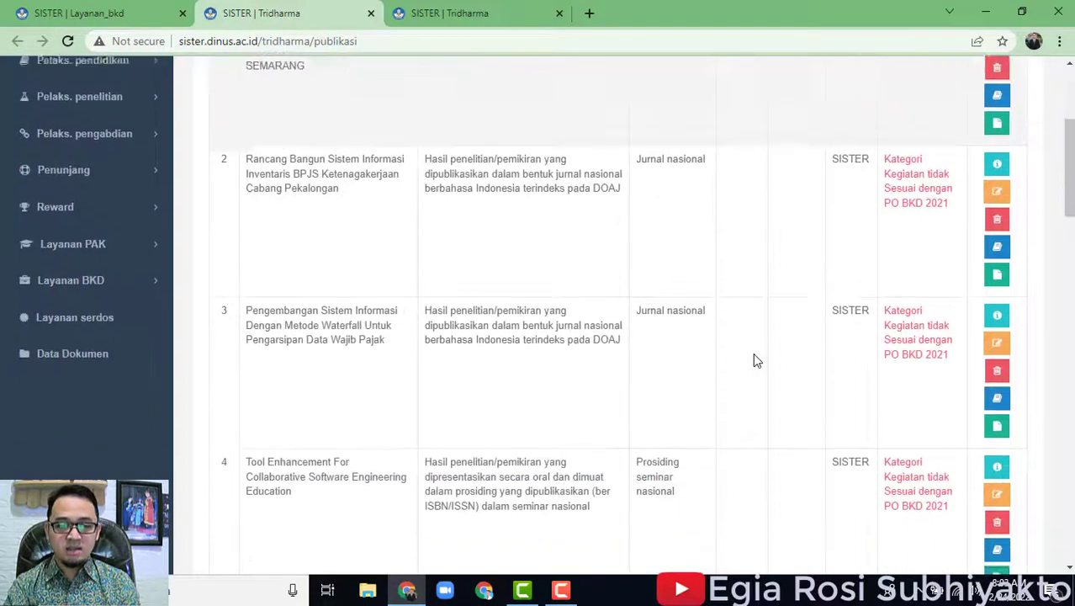
pyautogui.scroll(-10, 753, 353)
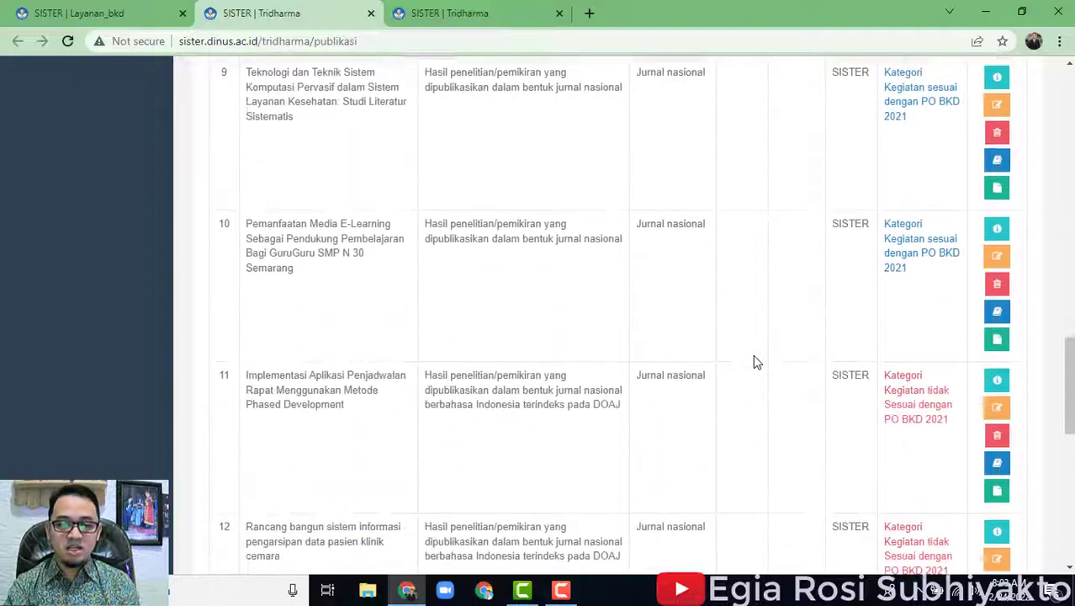
pyautogui.scroll(-4, 757, 368)
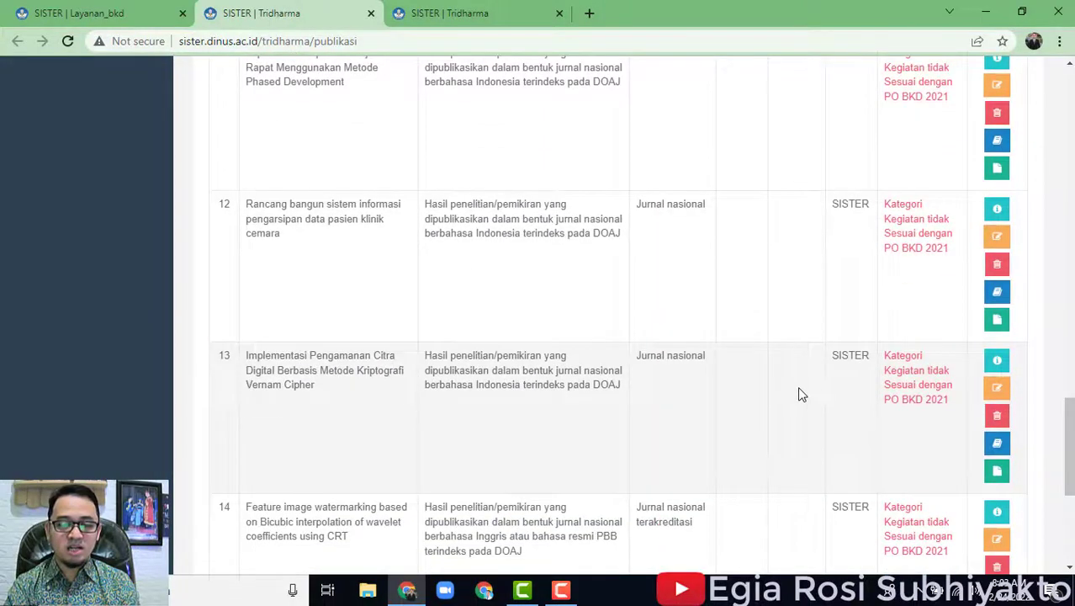
pyautogui.scroll(16, 801, 395)
pyautogui.scroll(4, 805, 402)
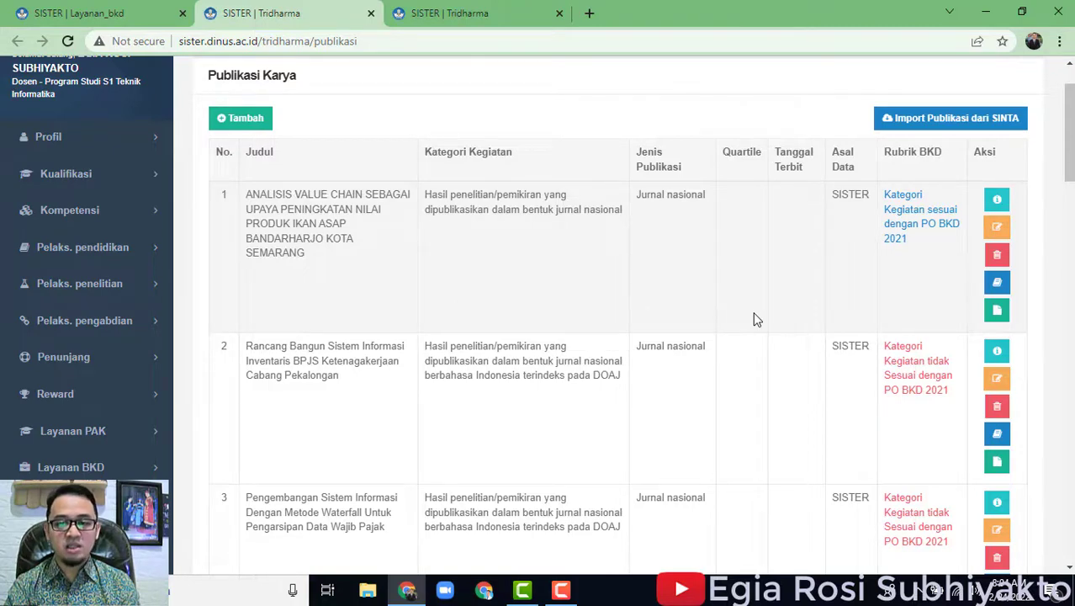
pyautogui.scroll(-15, 755, 319)
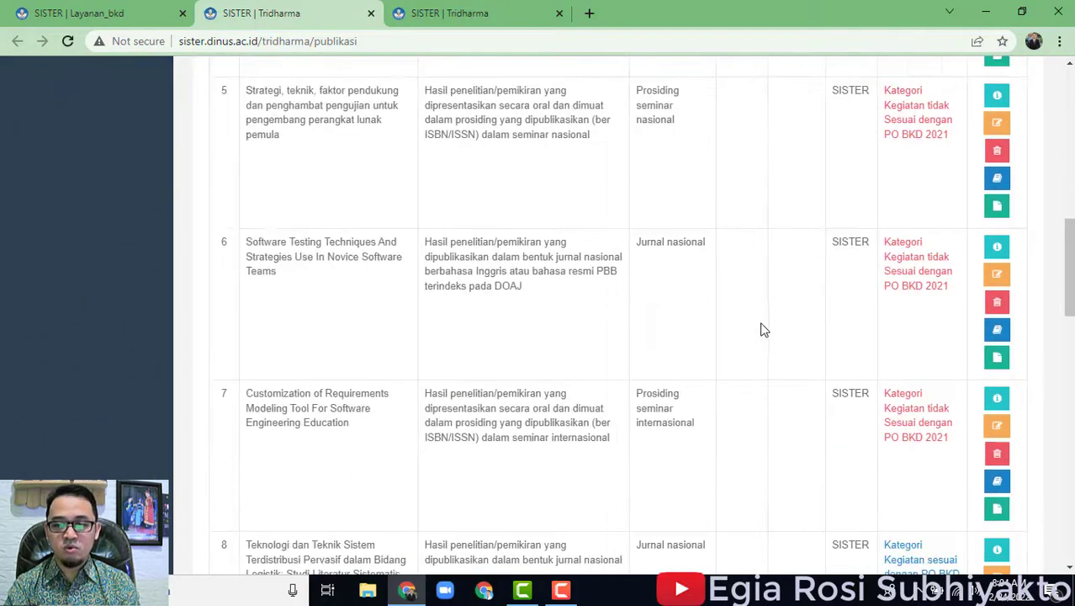
pyautogui.scroll(-4, 762, 326)
pyautogui.scroll(13, 766, 330)
pyautogui.scroll(9, 772, 345)
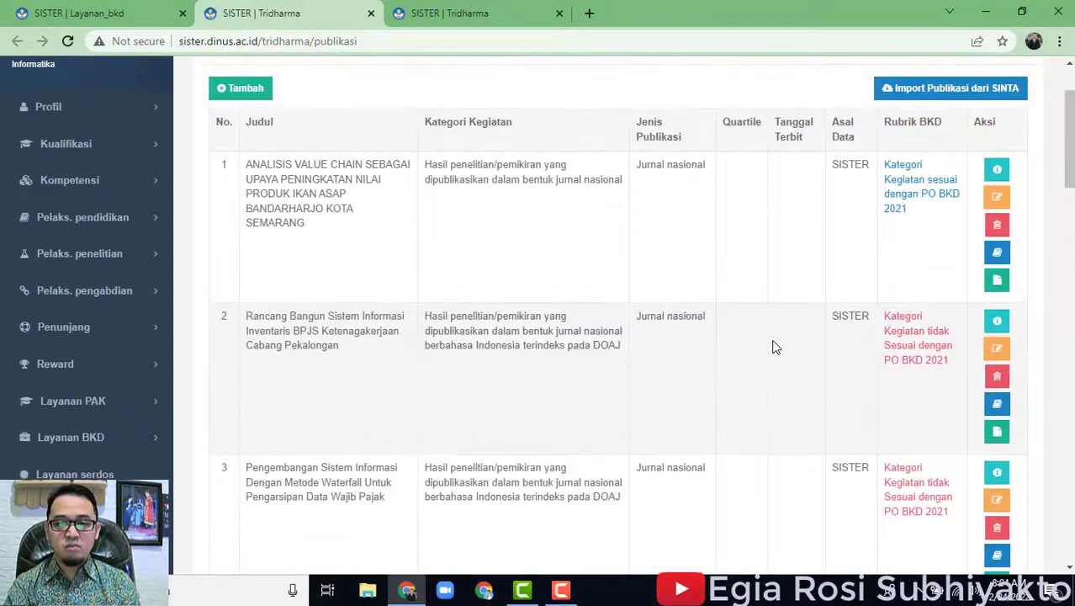
pyautogui.scroll(-5, 639, 376)
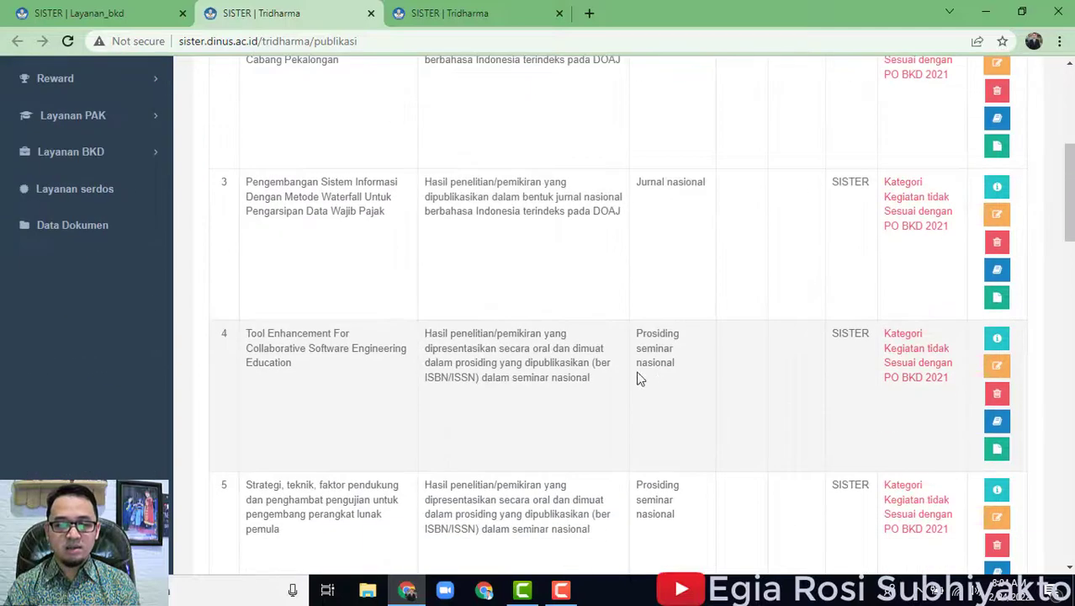
pyautogui.scroll(4, 662, 385)
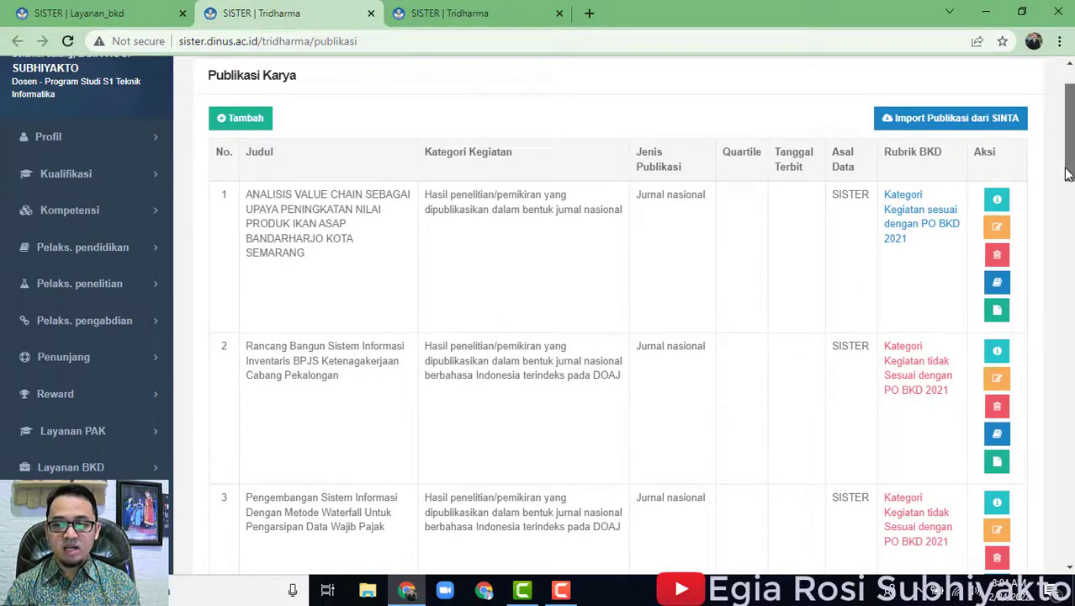
pyautogui.scroll(1, 520, 162)
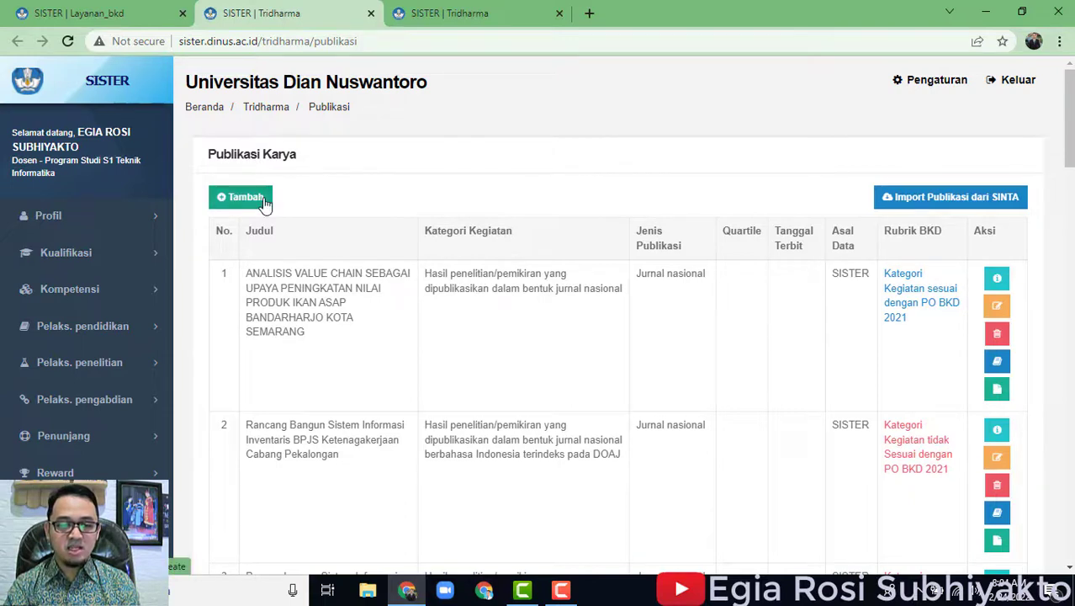
# Start a new publication and expand the research-results and 'Menghasilkan Karya Ilmiah sesuai dengan bidangnya' categories.
pyautogui.click(265, 202)
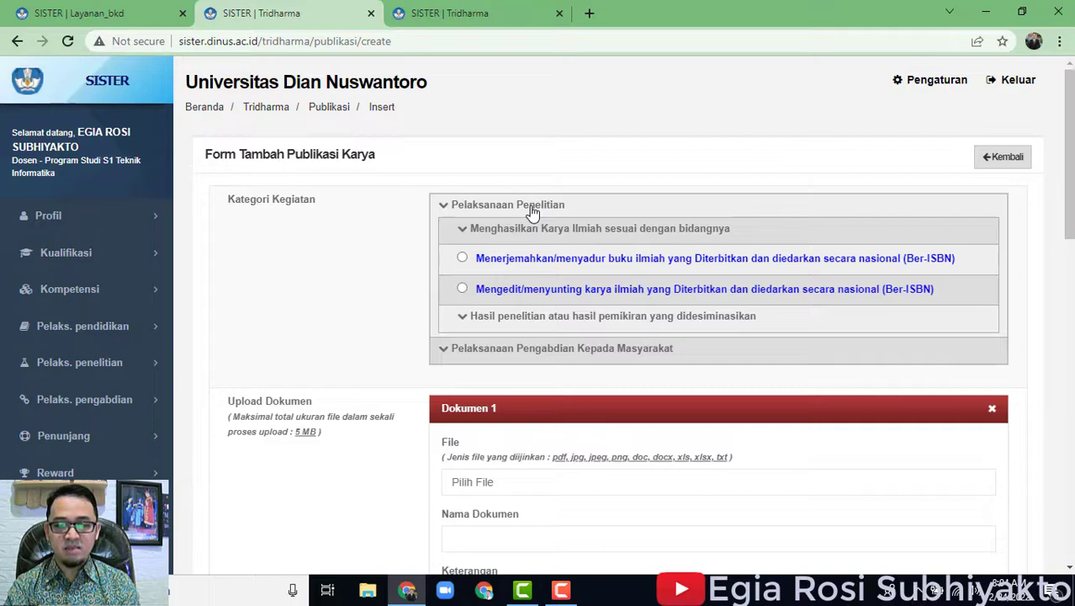
pyautogui.click(545, 316)
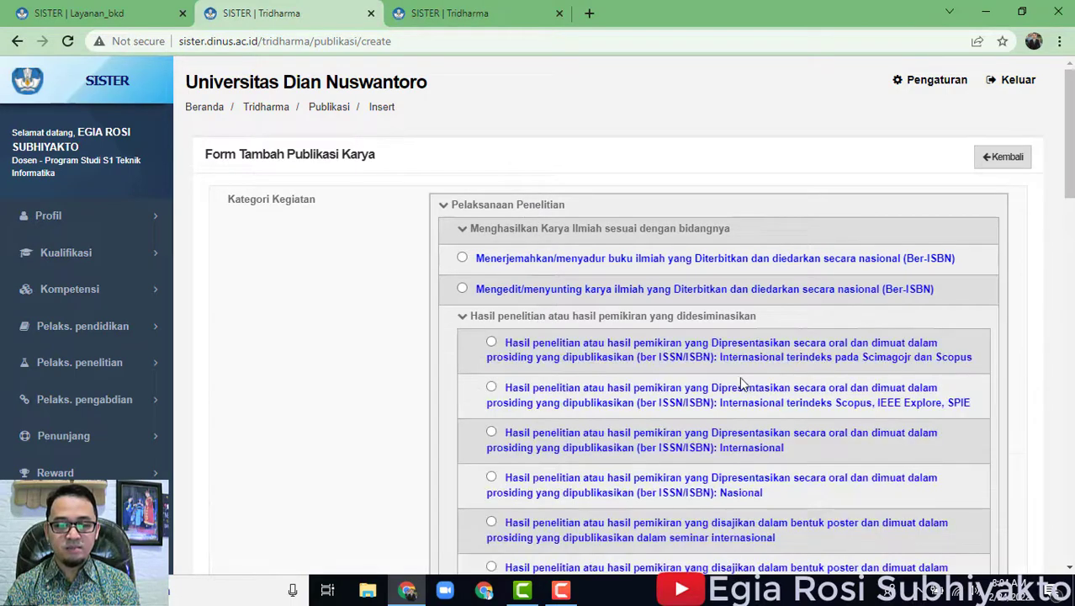
pyautogui.scroll(-4, 743, 379)
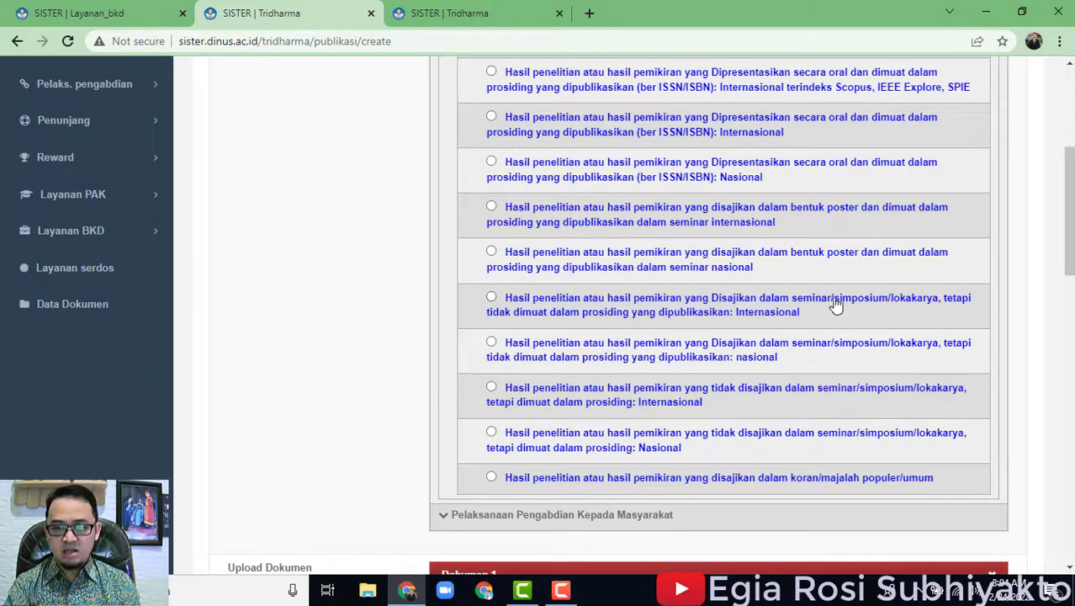
pyautogui.scroll(1, 845, 335)
pyautogui.scroll(-1, 852, 368)
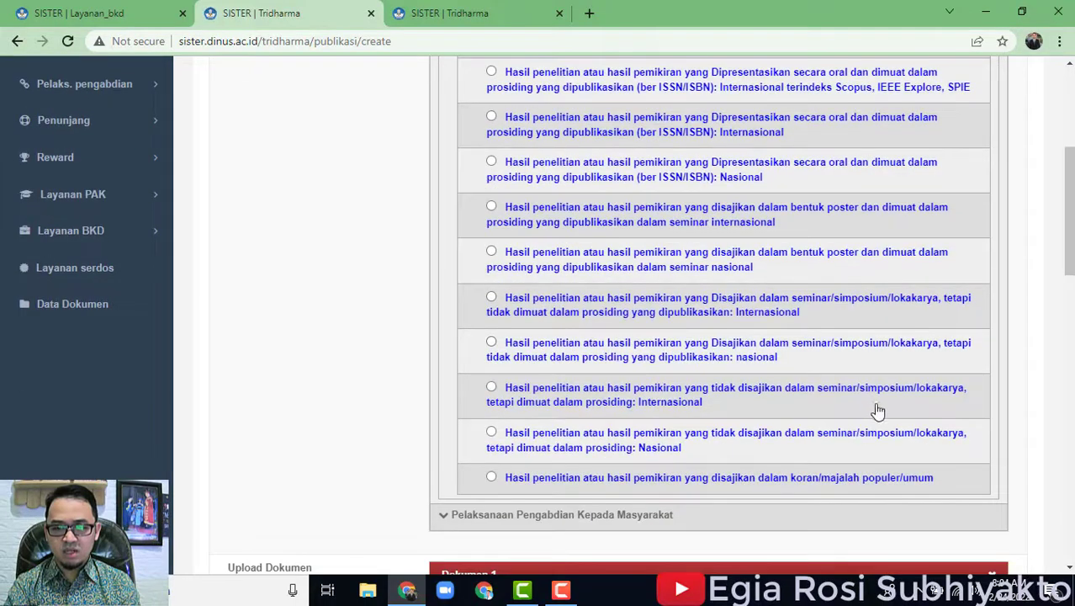
pyautogui.scroll(-2, 875, 505)
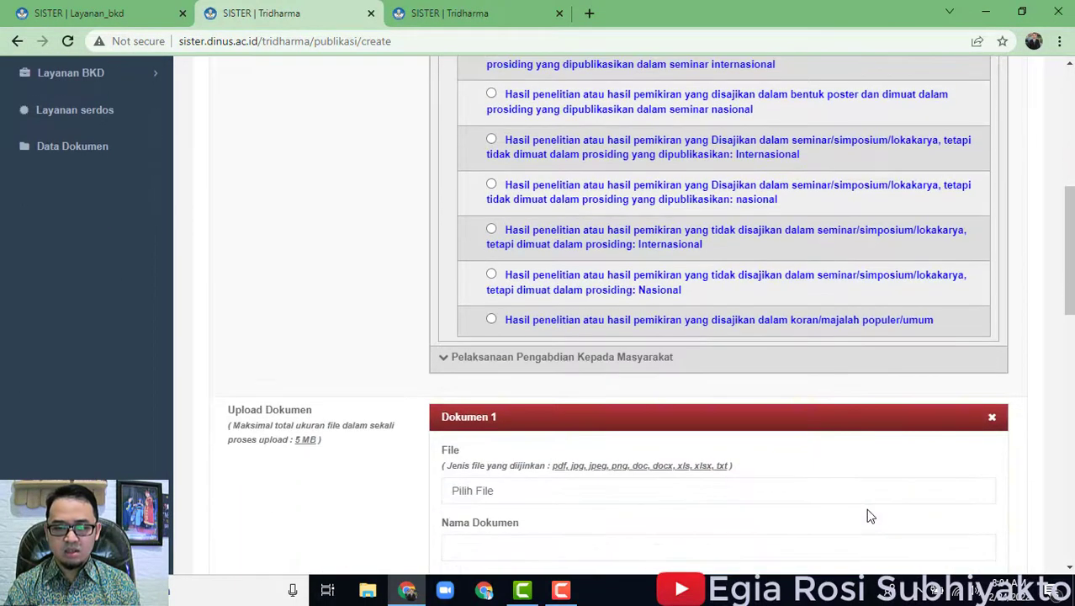
pyautogui.scroll(10, 871, 514)
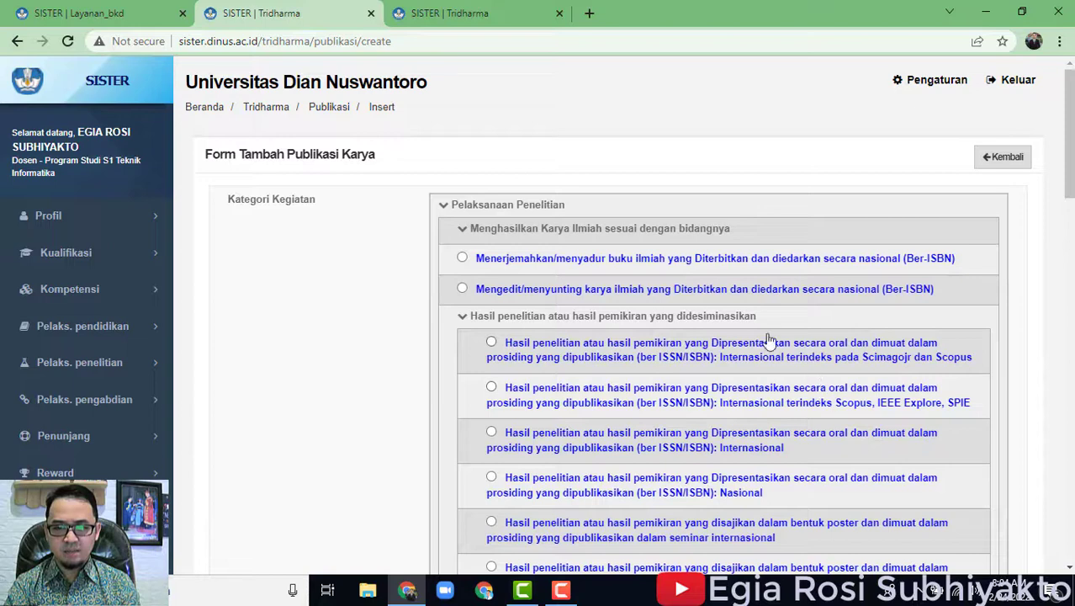
pyautogui.scroll(-1, 741, 361)
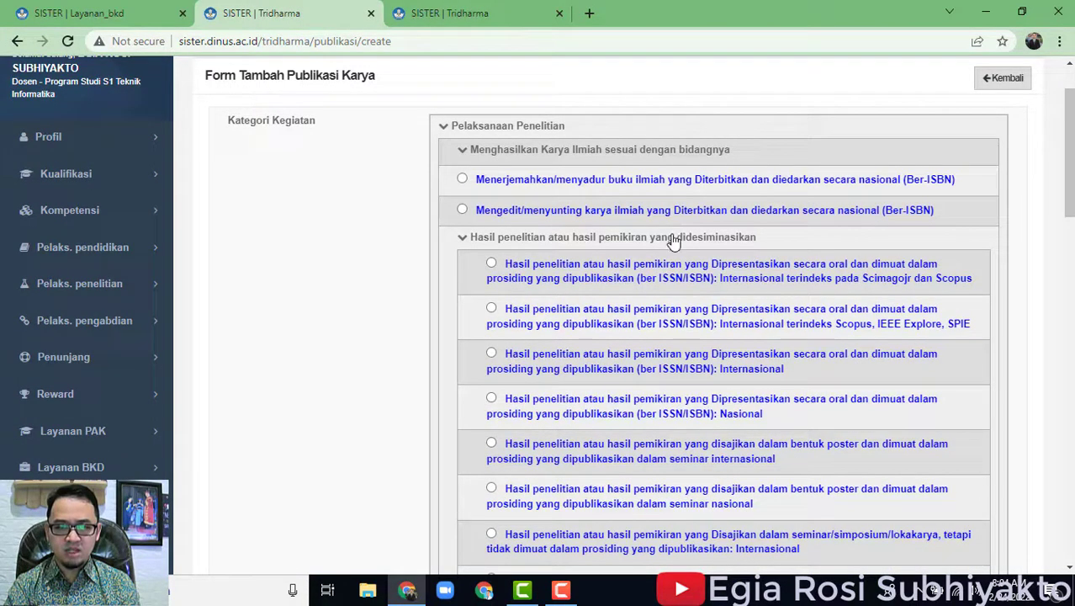
pyautogui.click(604, 151)
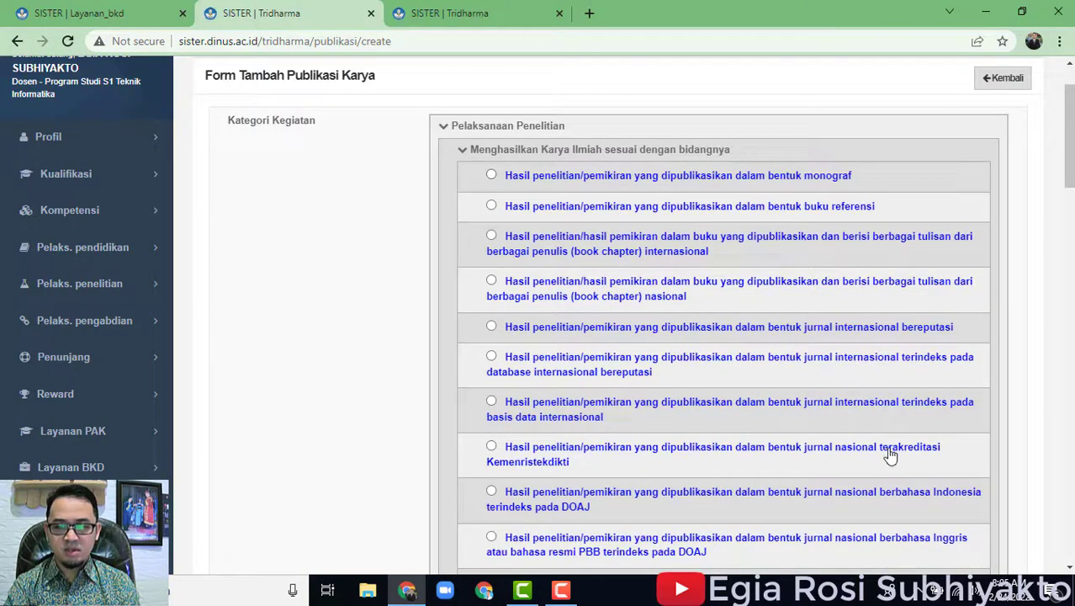
pyautogui.scroll(-2, 883, 452)
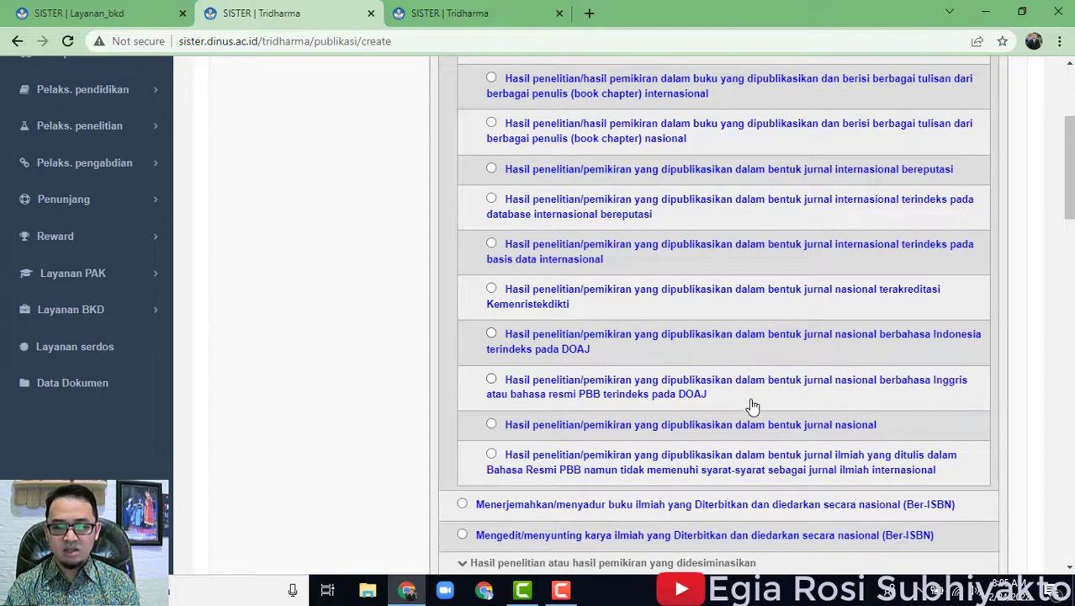
# Pick category 'jurnal nasional terakreditasi Kemenristekdikti', Jenis 'Jurnal nasional terakreditasi' and Kategori Capaian 'Publikasi'.
pyautogui.click(603, 295)
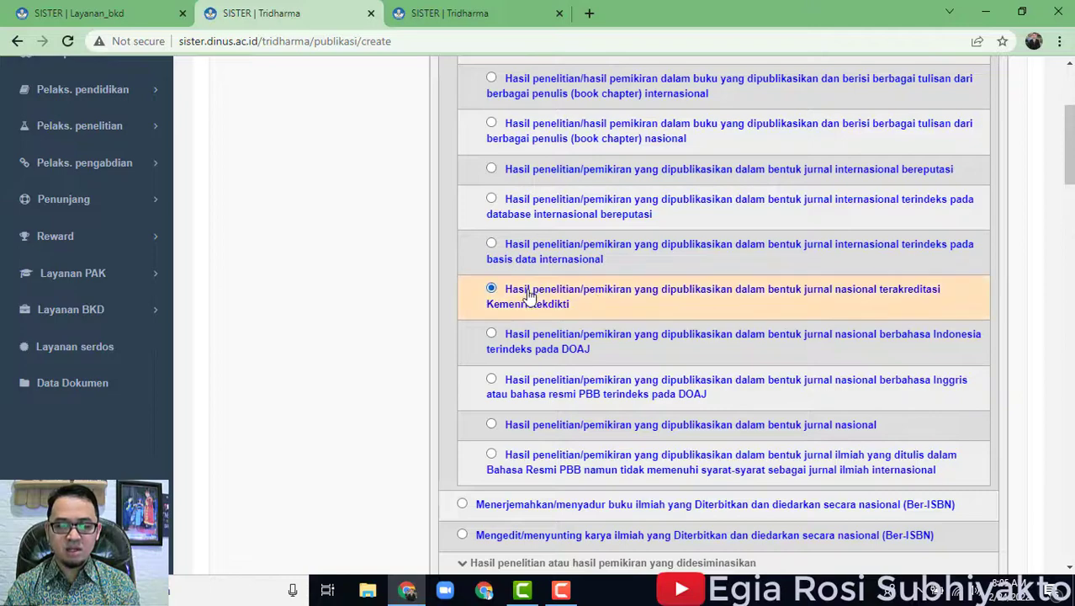
pyautogui.scroll(-5, 748, 349)
pyautogui.scroll(-5, 749, 357)
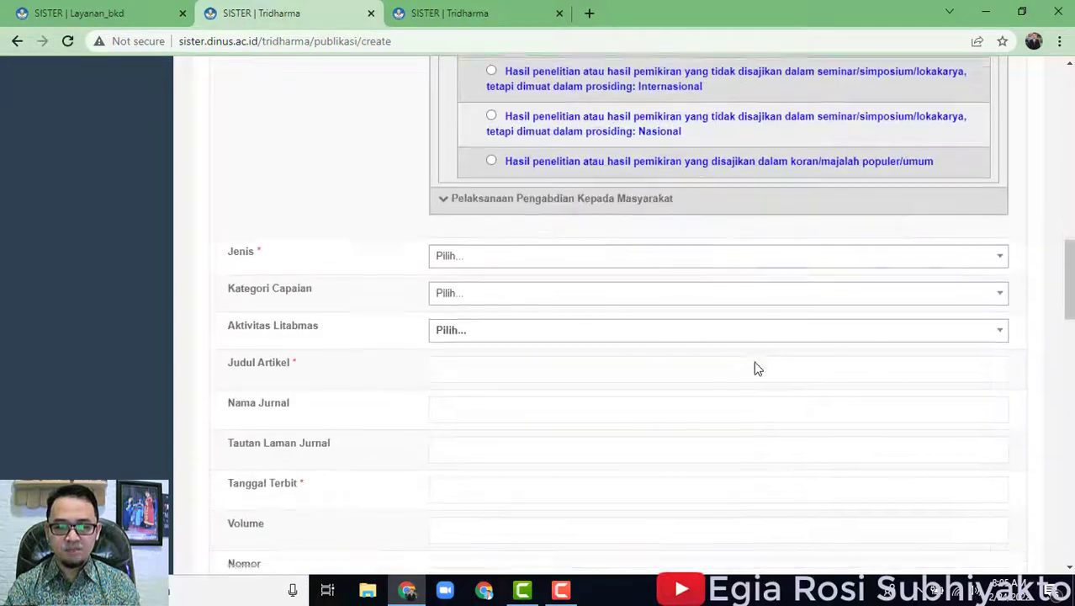
pyautogui.click(562, 187)
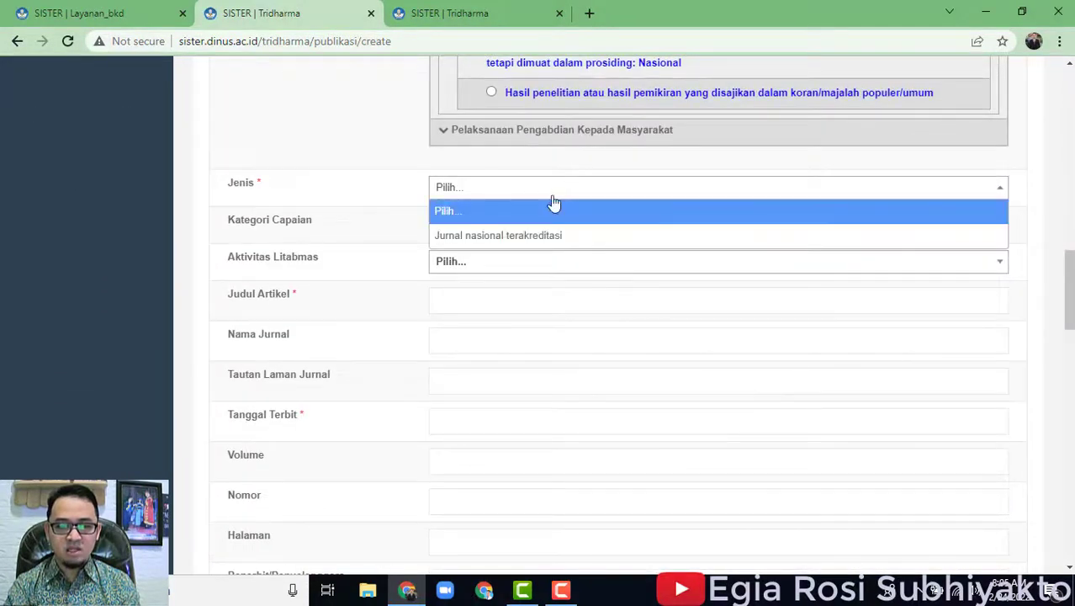
pyautogui.click(547, 236)
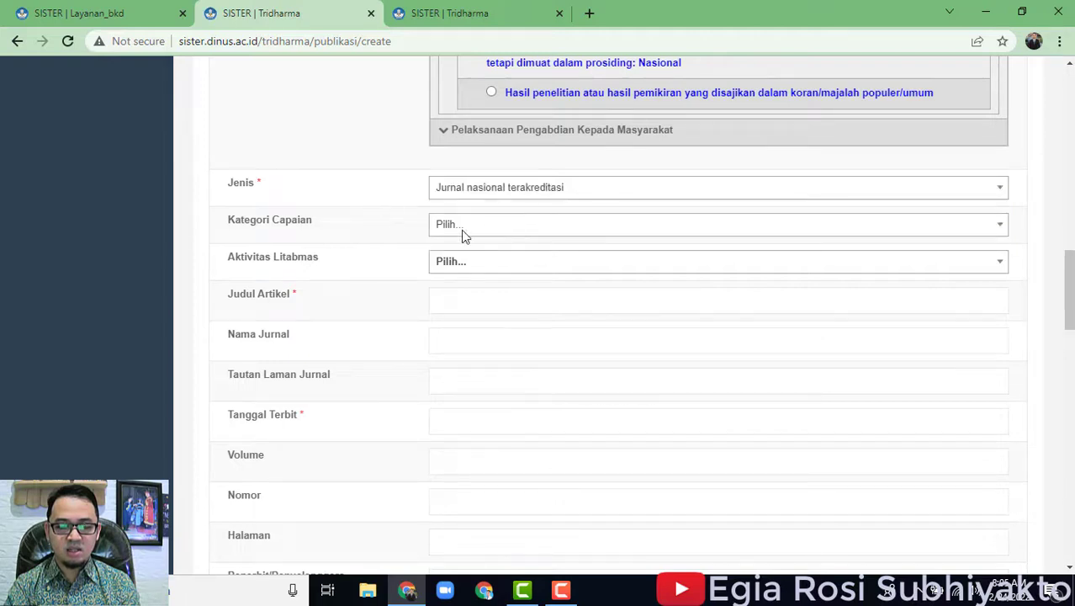
pyautogui.click(487, 227)
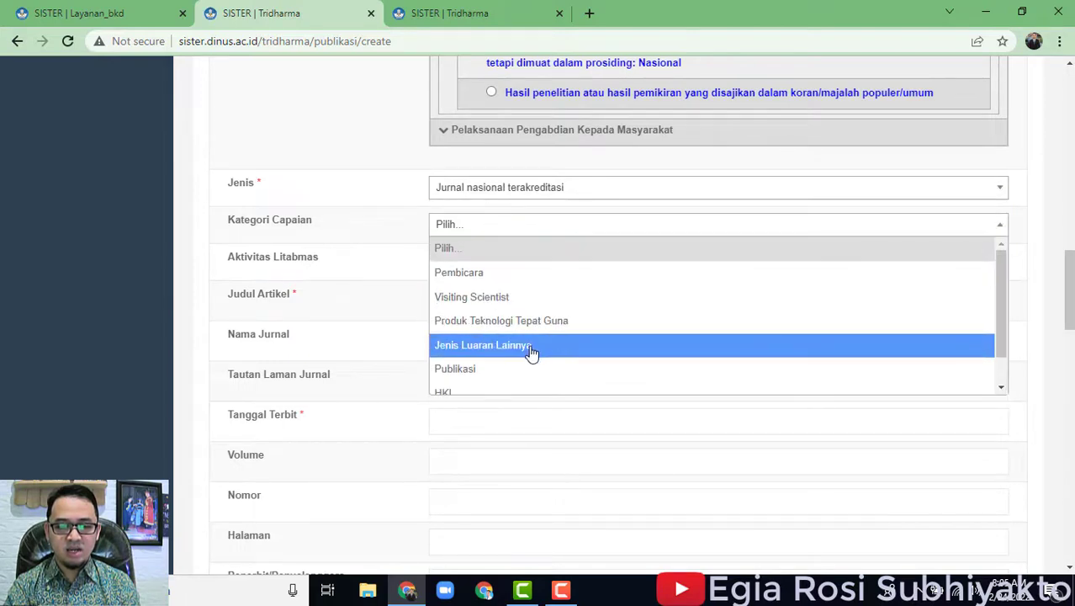
pyautogui.scroll(-1, 530, 349)
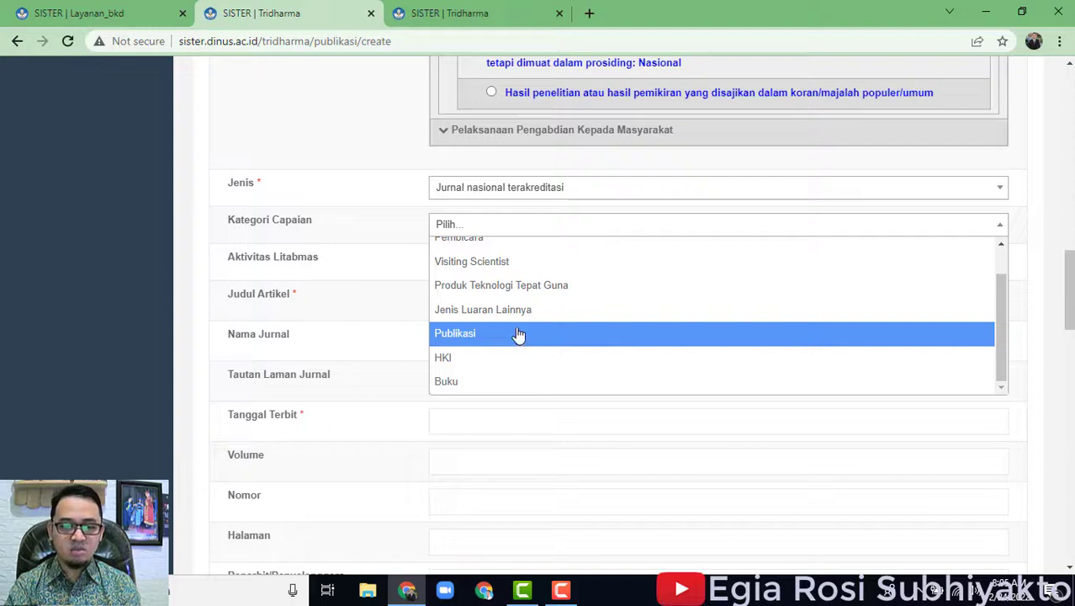
pyautogui.click(487, 335)
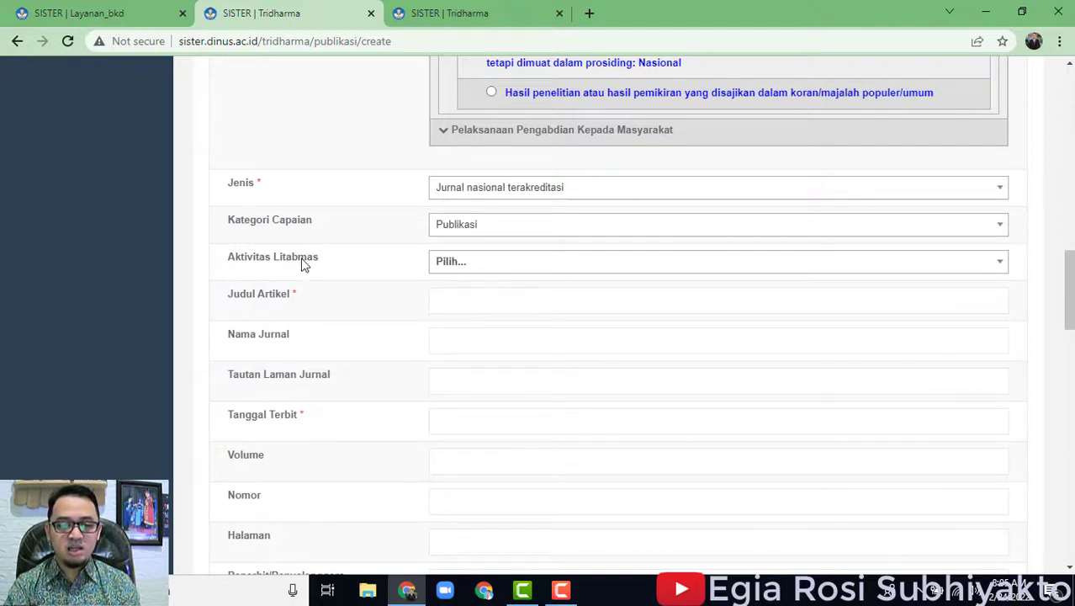
# Leave Aktivitas Litabmas unset and put the cursor in the Judul Artikel field.
pyautogui.click(547, 262)
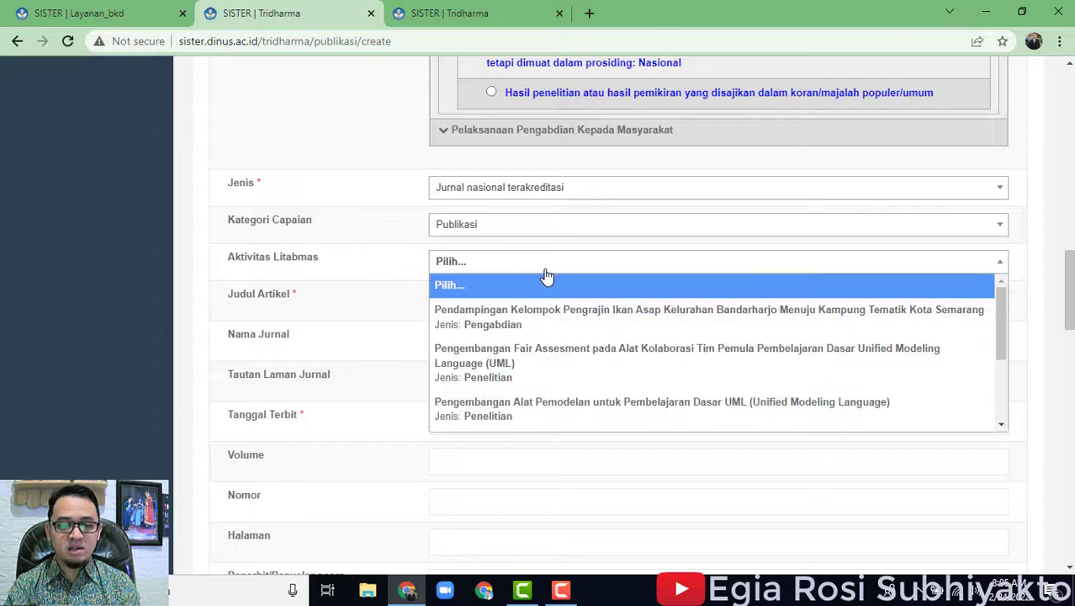
pyautogui.scroll(-3, 568, 353)
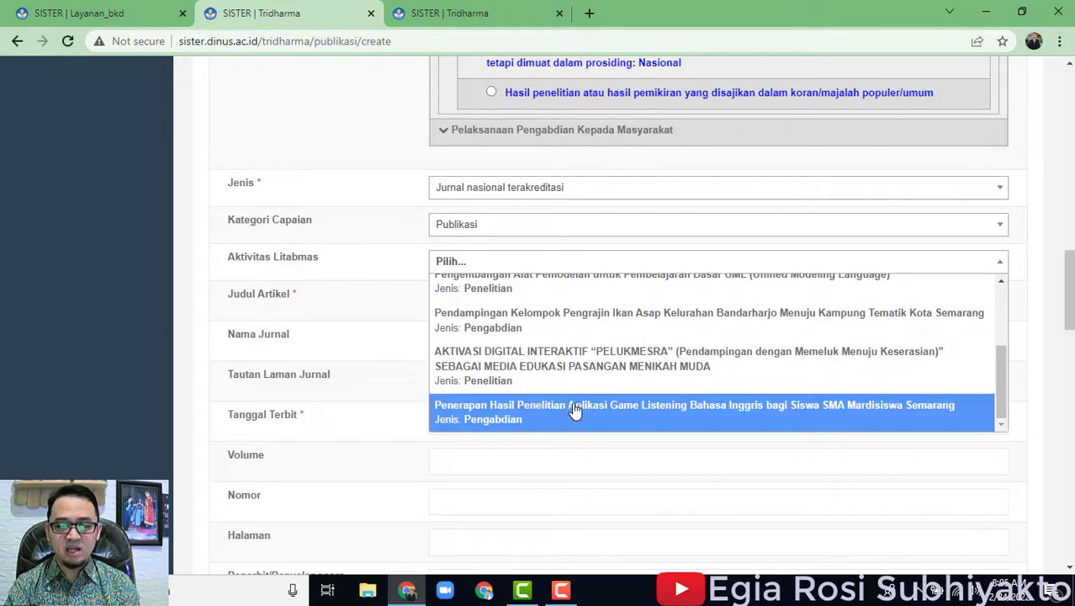
pyautogui.scroll(1, 589, 391)
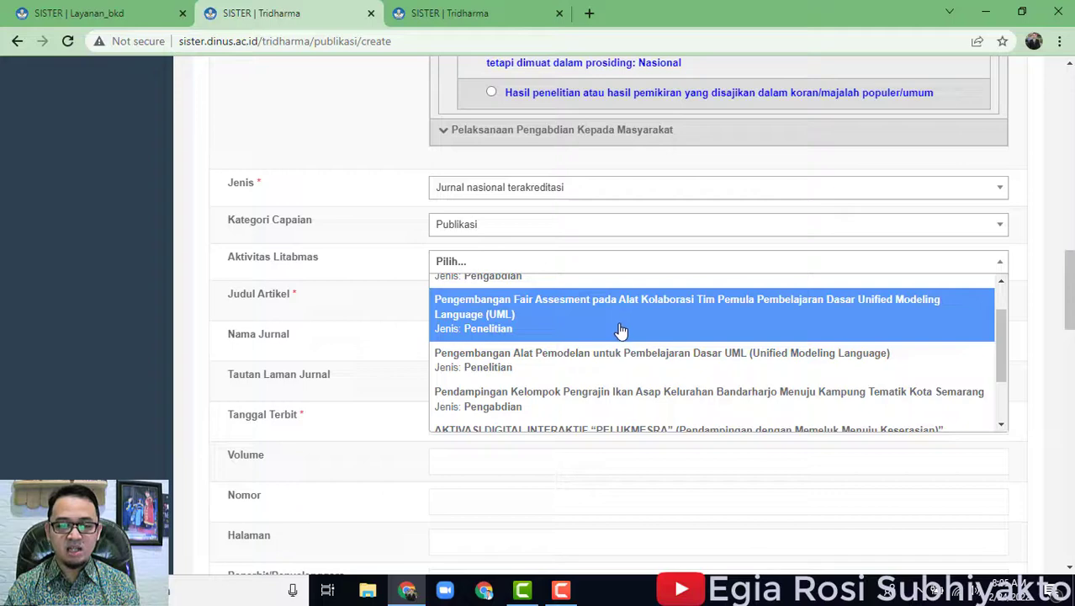
pyautogui.scroll(-1, 644, 376)
pyautogui.scroll(-1, 644, 376)
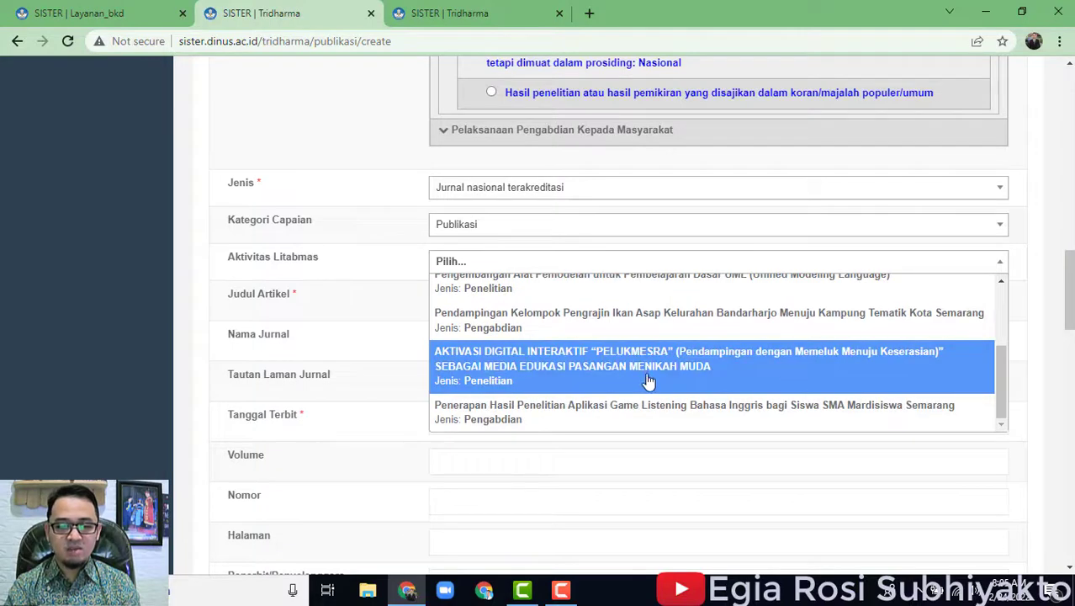
pyautogui.click(155, 303)
pyautogui.click(454, 303)
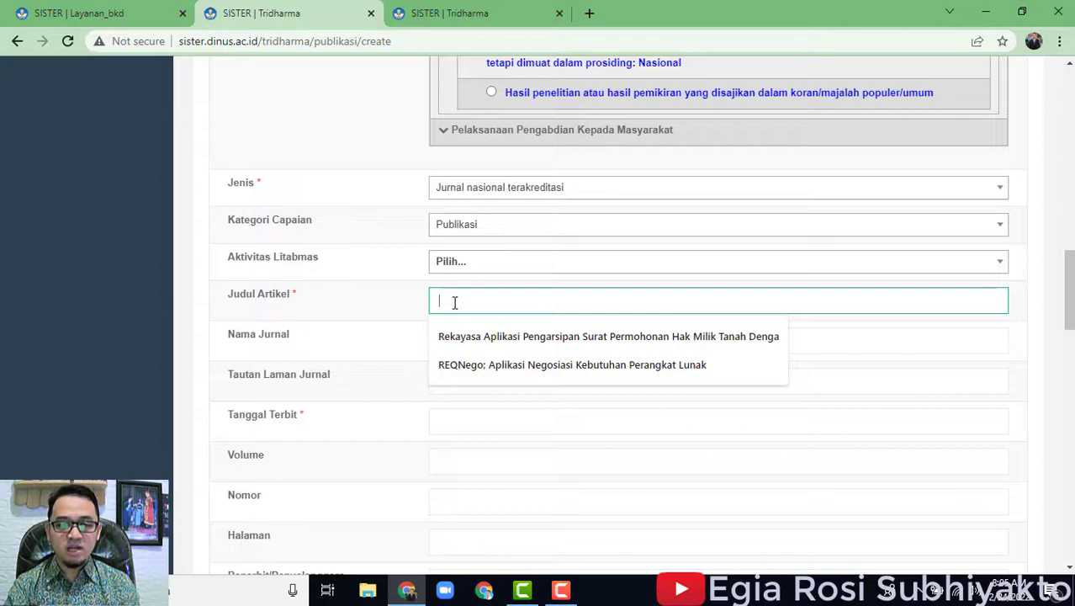
# In a new tab, search for 'jurnal teknik informatika universitas syarif' and open the journal site.
pyautogui.click(589, 14)
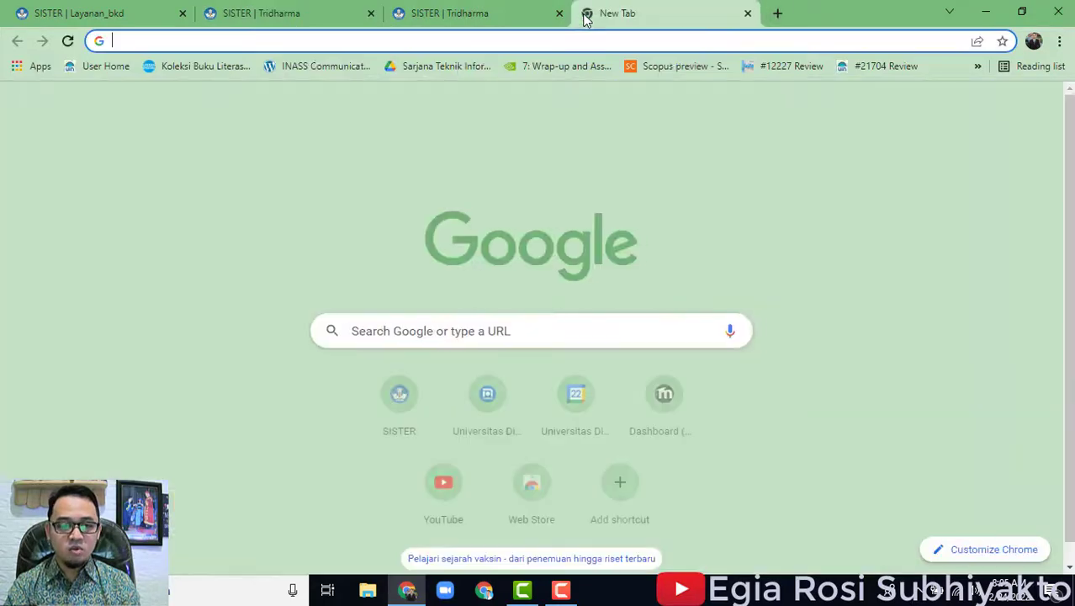
pyautogui.write('jurnal')
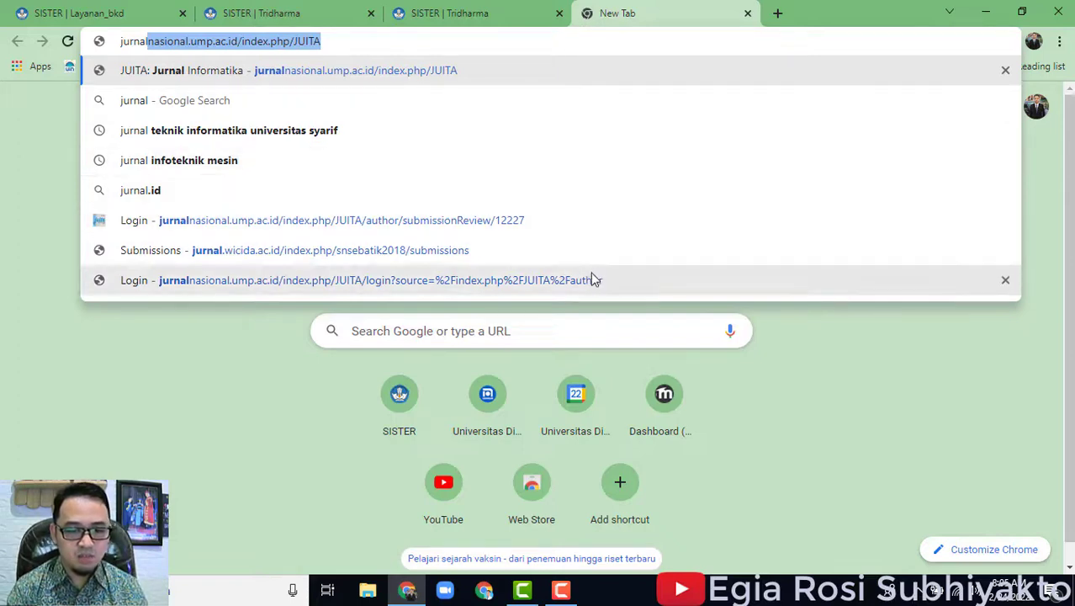
pyautogui.click(483, 139)
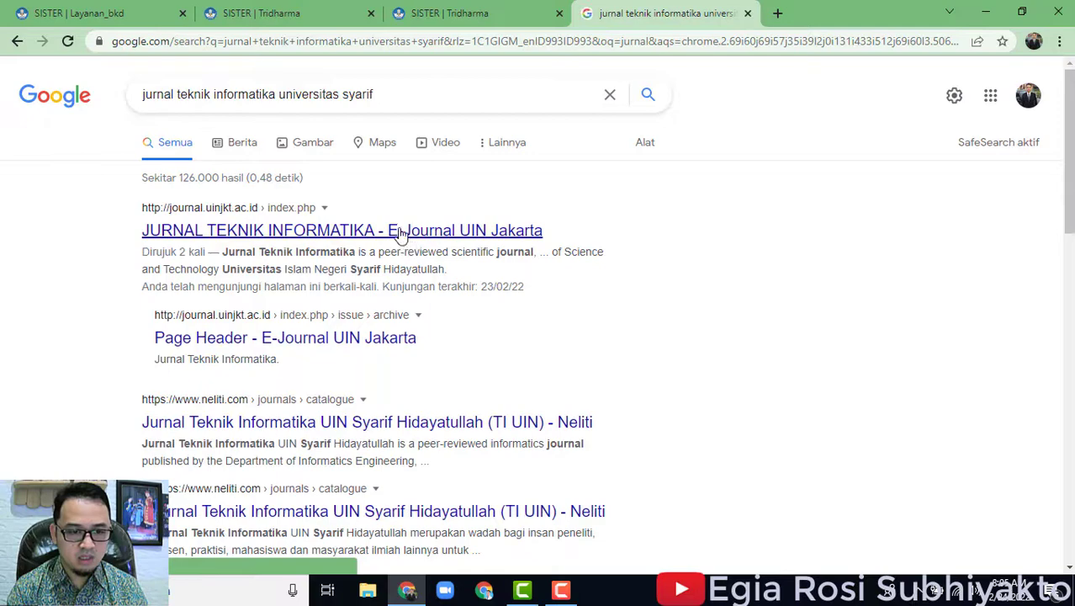
pyautogui.click(400, 231)
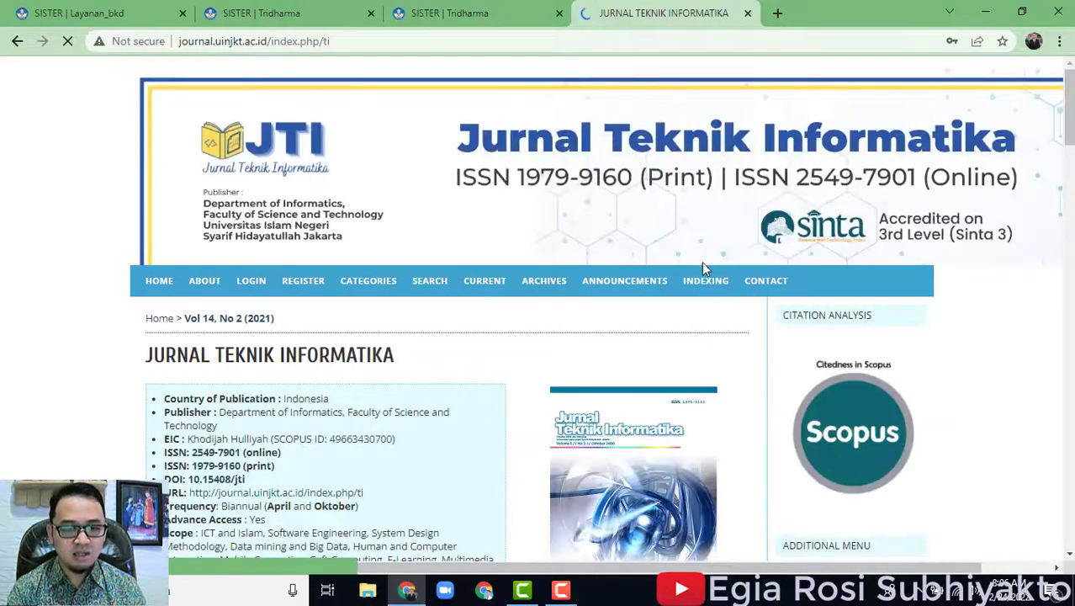
pyautogui.scroll(-3, 482, 345)
pyautogui.scroll(2, 549, 350)
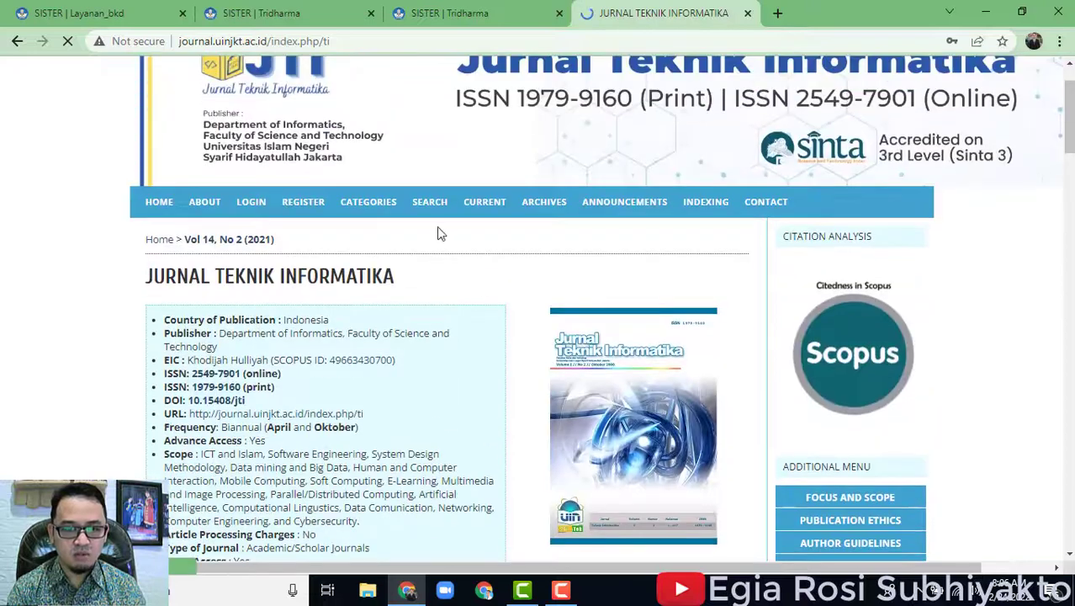
# Browse the journal archive to the Vol 14, No 2 (2021) issue.
pyautogui.click(547, 210)
pyautogui.scroll(-2, 504, 385)
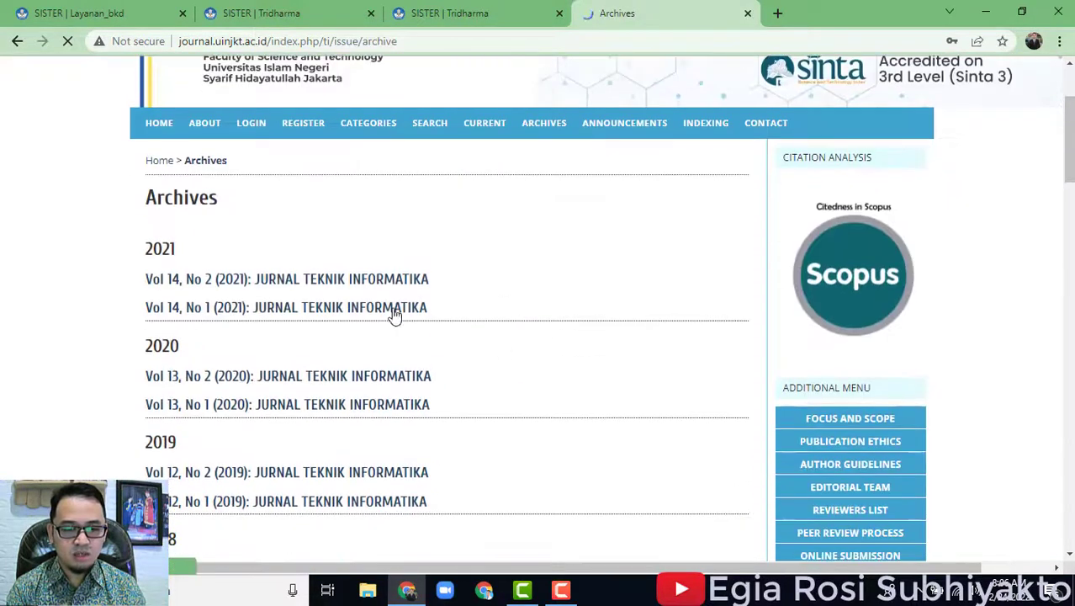
pyautogui.click(372, 280)
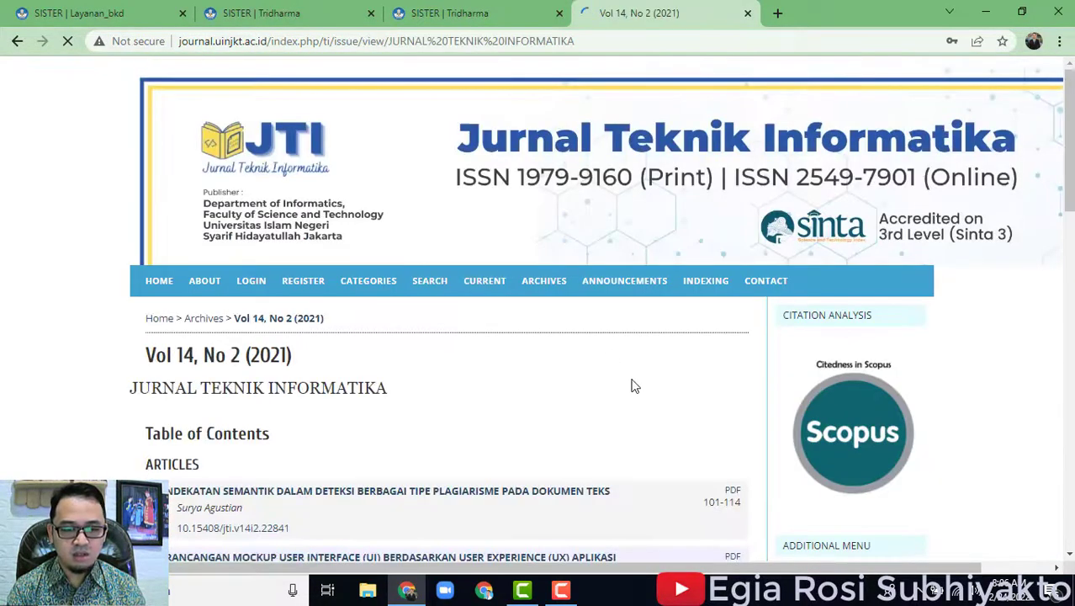
pyautogui.scroll(-5, 633, 396)
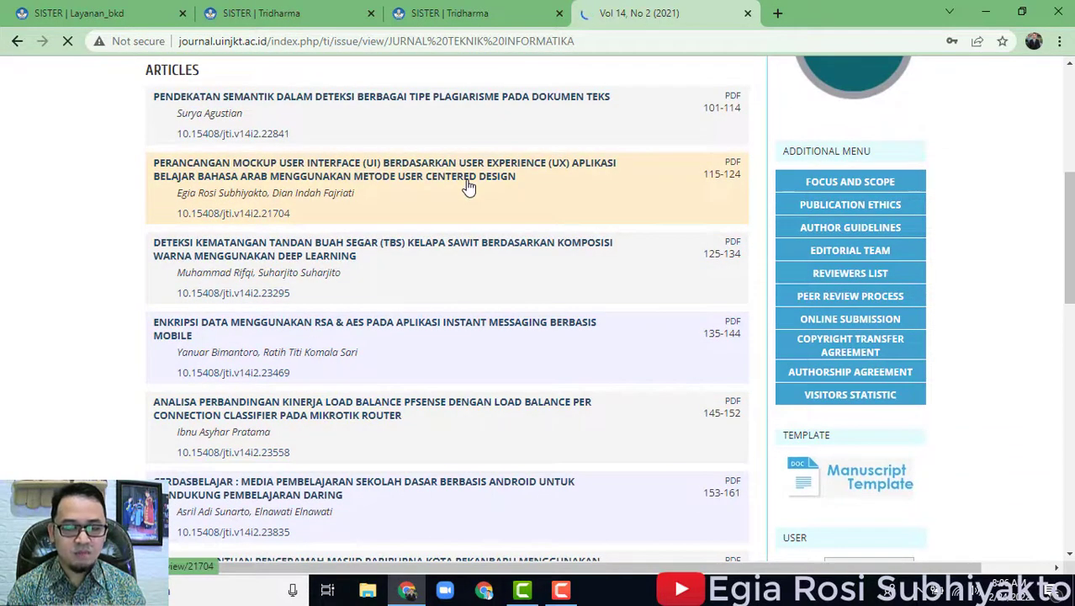
pyautogui.scroll(-3, 637, 240)
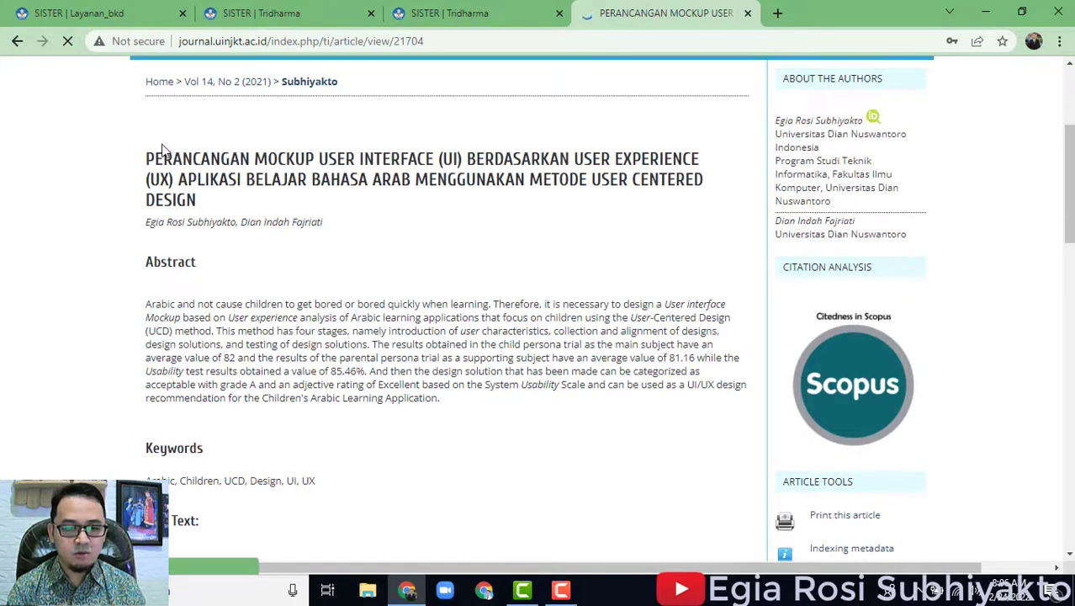
# Select the full 'Perancangan Mockup User Interface…' article title for copying and go back to SISTER.
pyautogui.moveTo(147, 154); pyautogui.dragTo(212, 206)
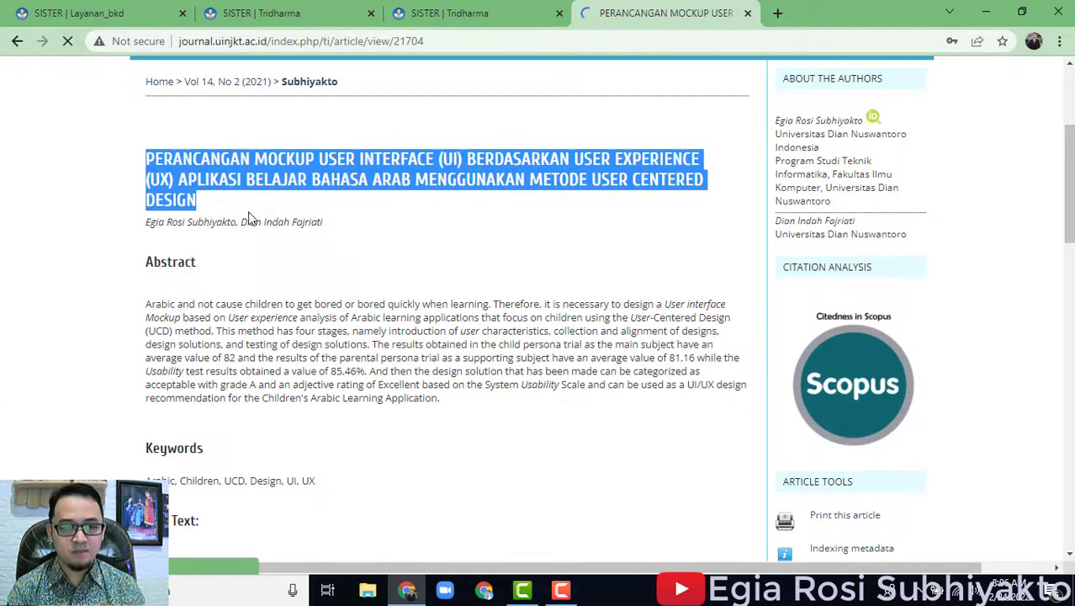
pyautogui.scroll(1, 212, 205)
pyautogui.scroll(-2, 518, 365)
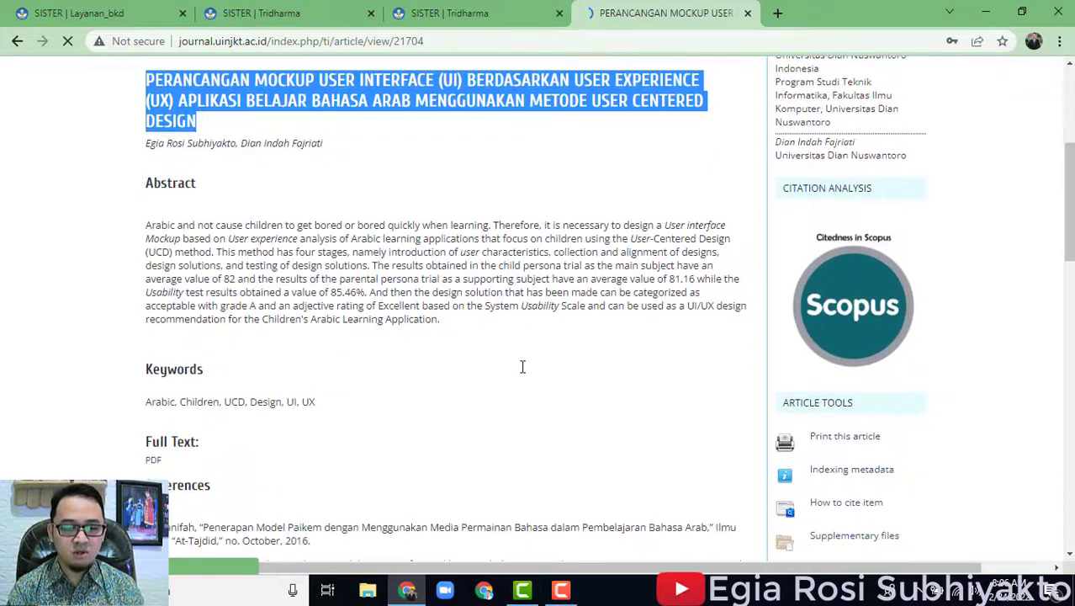
pyautogui.scroll(3, 522, 367)
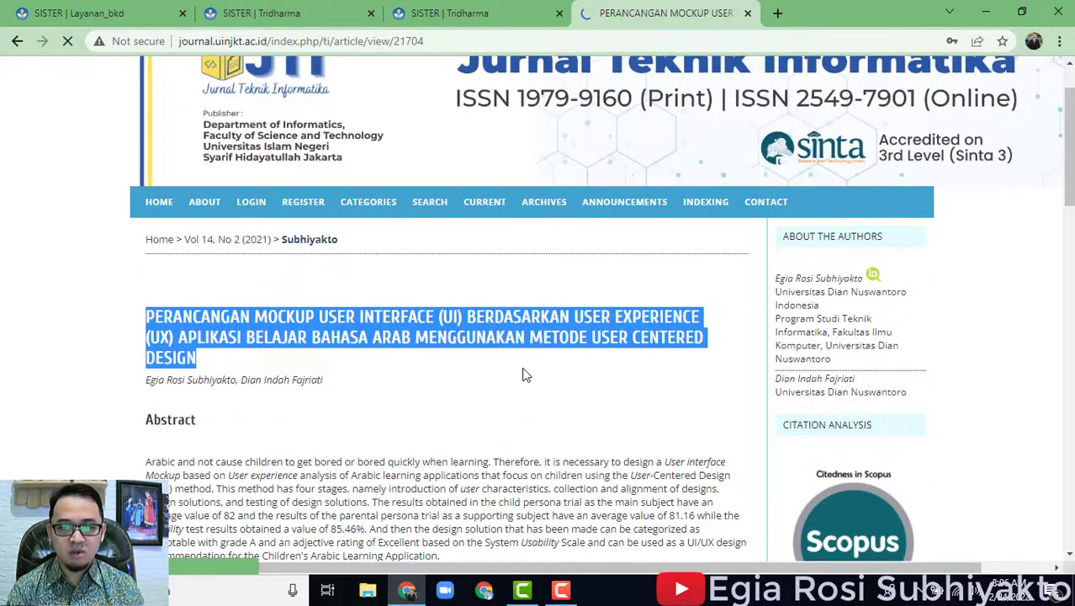
pyautogui.scroll(-3, 522, 375)
pyautogui.scroll(2, 523, 374)
pyautogui.scroll(2, 1037, 252)
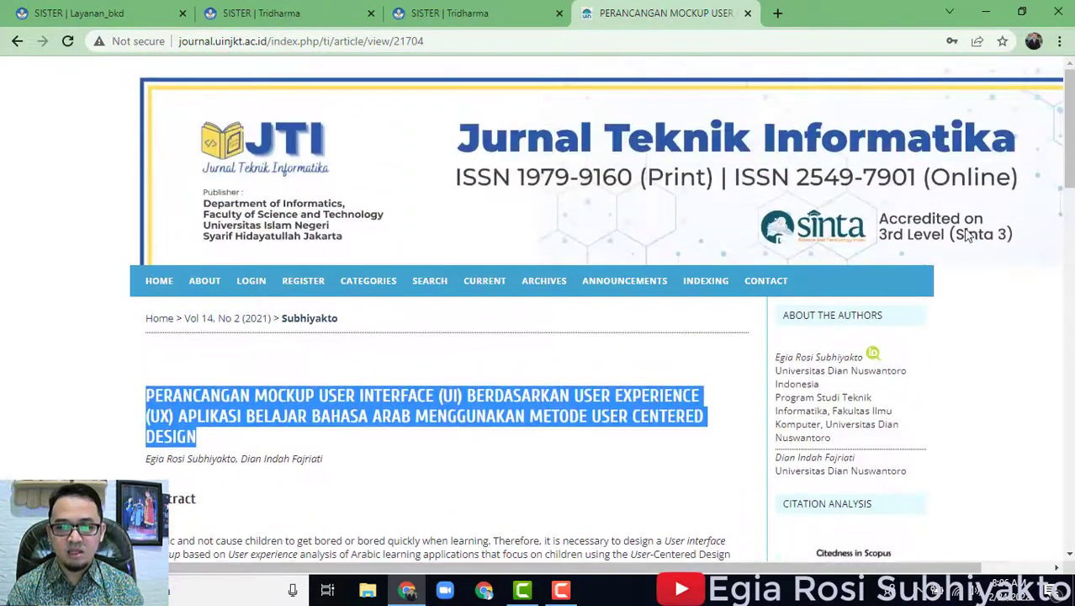
pyautogui.scroll(-4, 538, 319)
pyautogui.click(463, 12)
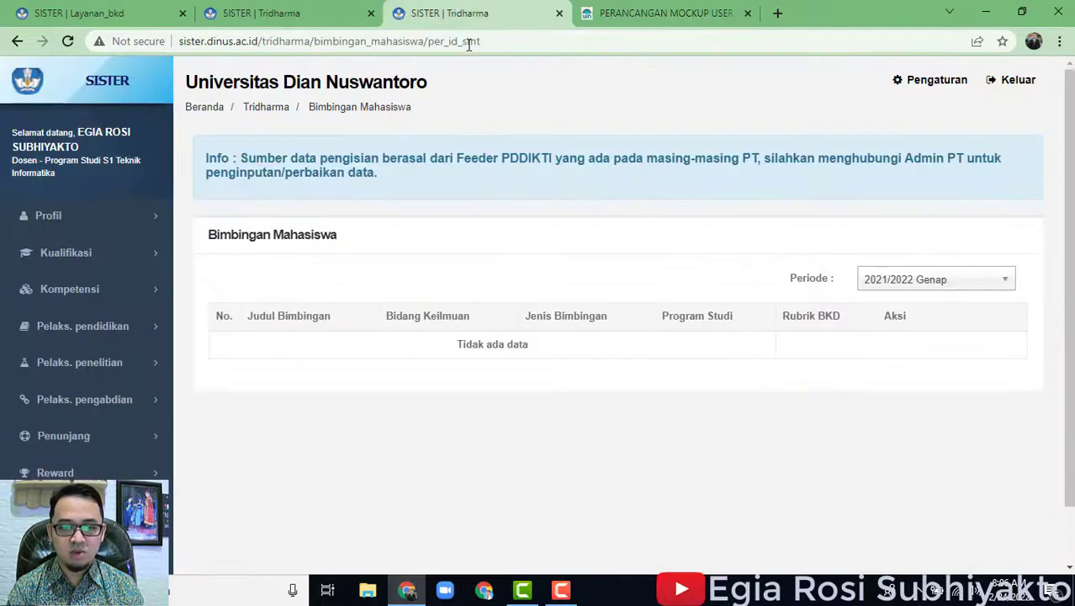
# Close the spare Bimbingan Mahasiswa tab and paste the article title into Judul Artikel.
pyautogui.click(345, 12)
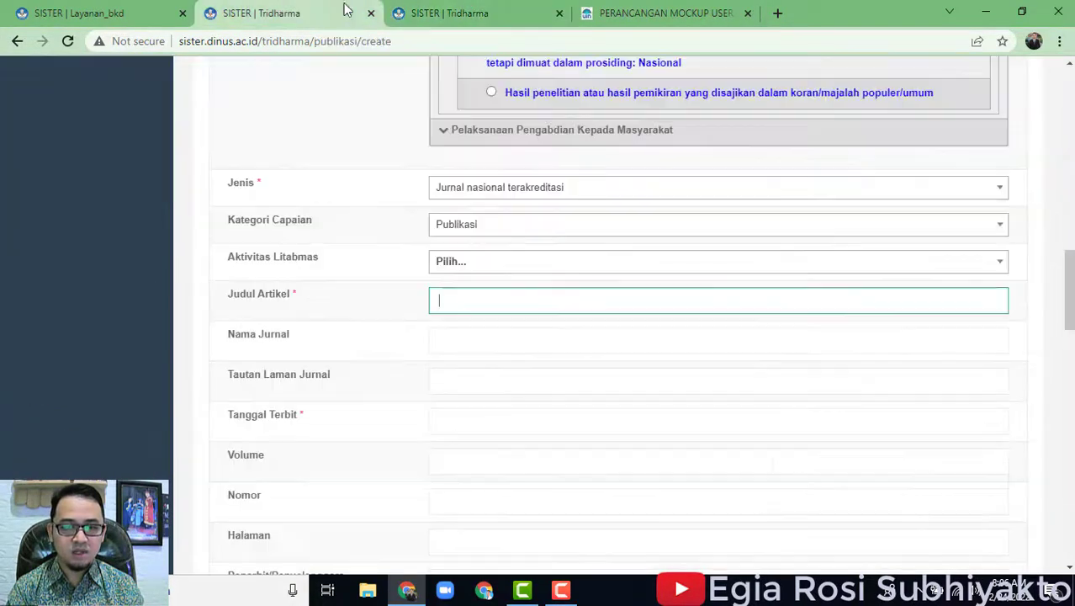
pyautogui.click(559, 13)
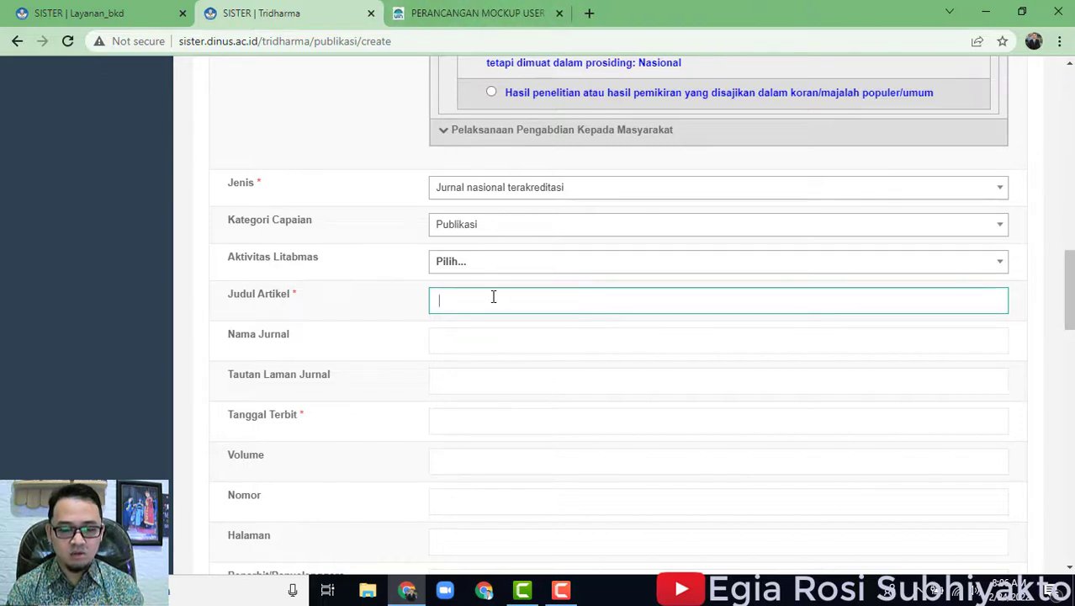
pyautogui.write('PERANCANGAN MOCKUP USER EXPERIENCE (UX) APLIKASI BELAJAR BAHASA ARAB MENGGUNAKAN METODE USER CENTERED DESIGN')
pyautogui.scroll(-1, 538, 315)
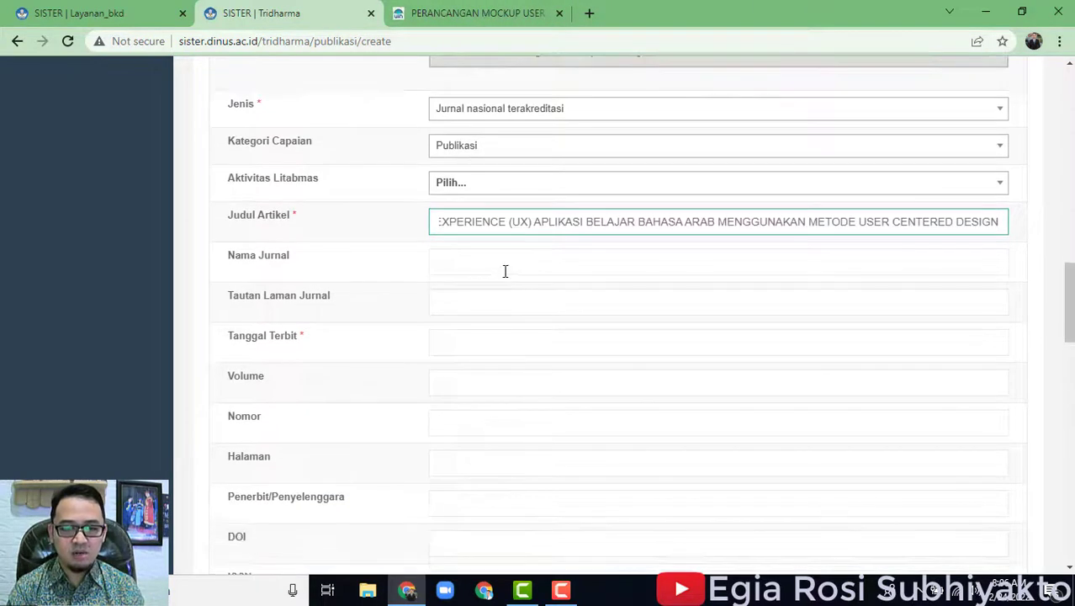
pyautogui.click(505, 270)
# Fill Nama Jurnal with 'Jurnal Teknik Informatika'.
pyautogui.click(454, 12)
pyautogui.scroll(3, 681, 312)
pyautogui.click(252, 13)
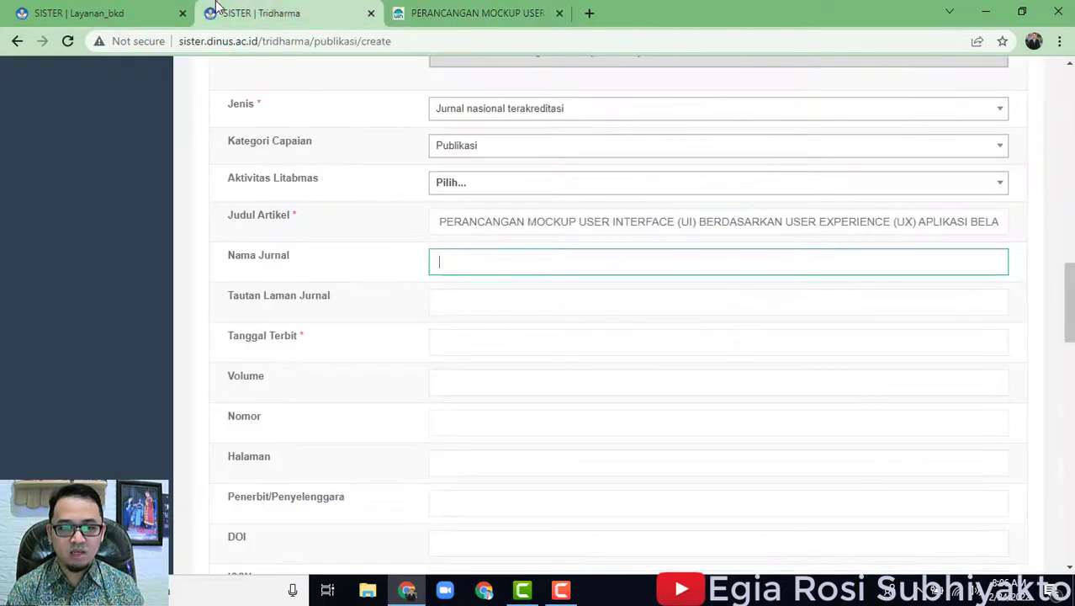
pyautogui.write('Jur')
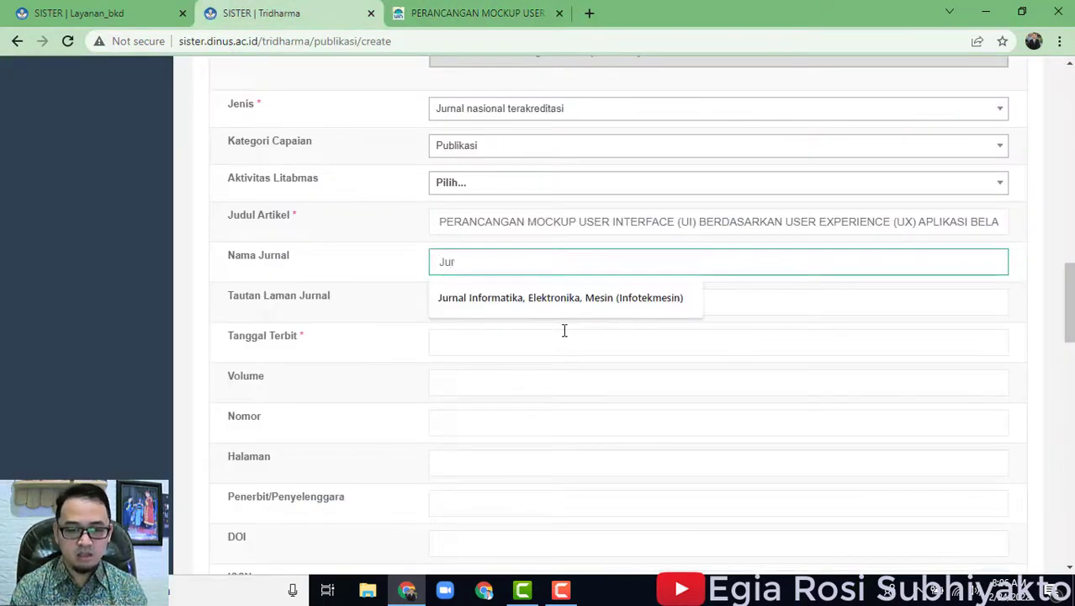
pyautogui.write('nal Teknik Informatika')
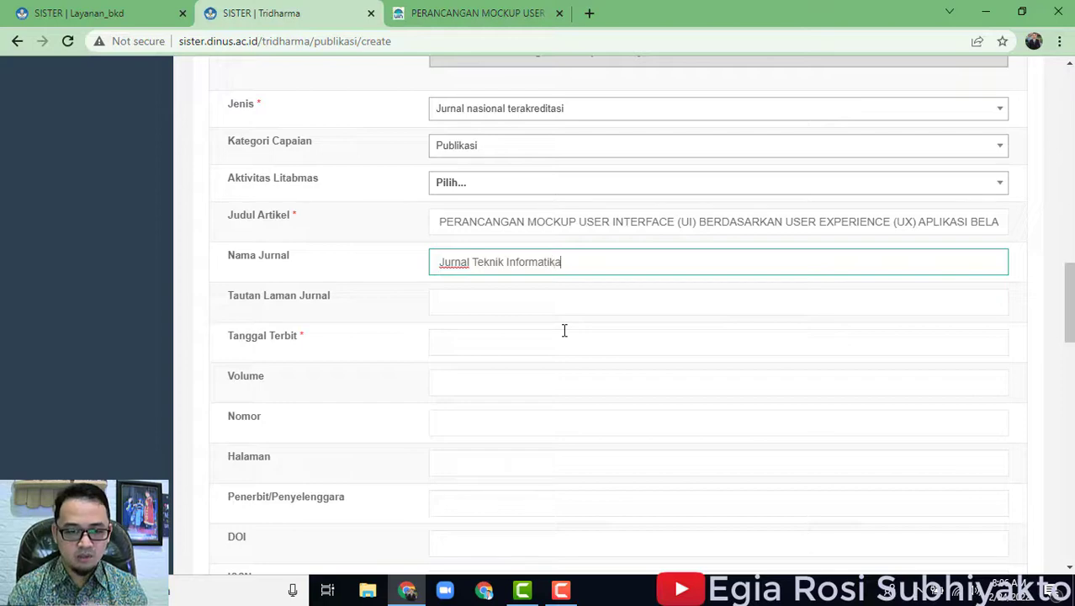
pyautogui.click(541, 300)
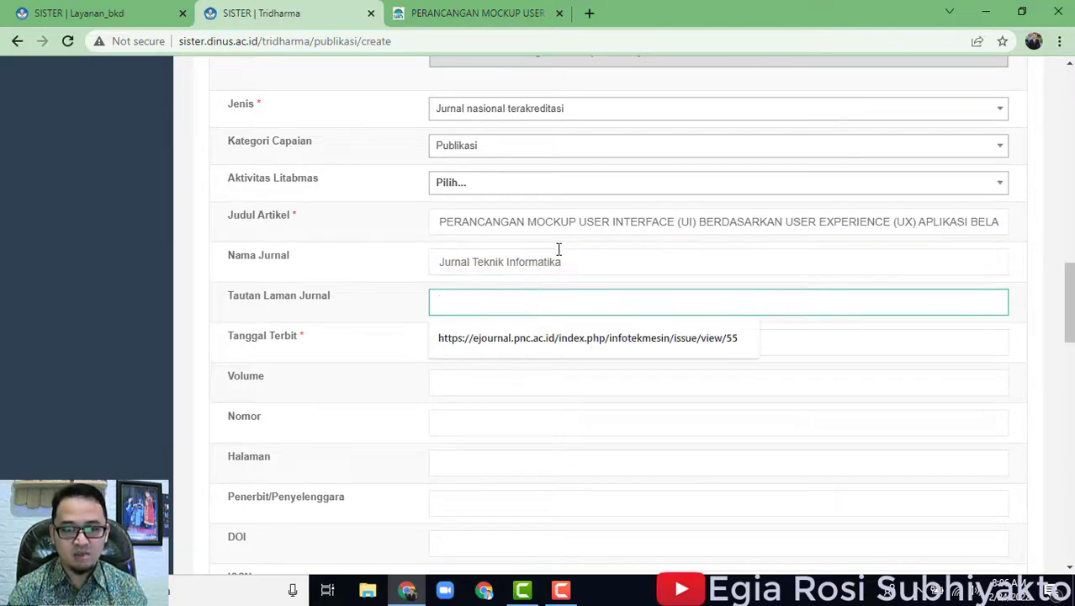
# Copy the article page's web address and paste it into Tautan Laman Jurnal.
pyautogui.click(500, 15)
pyautogui.click(502, 44)
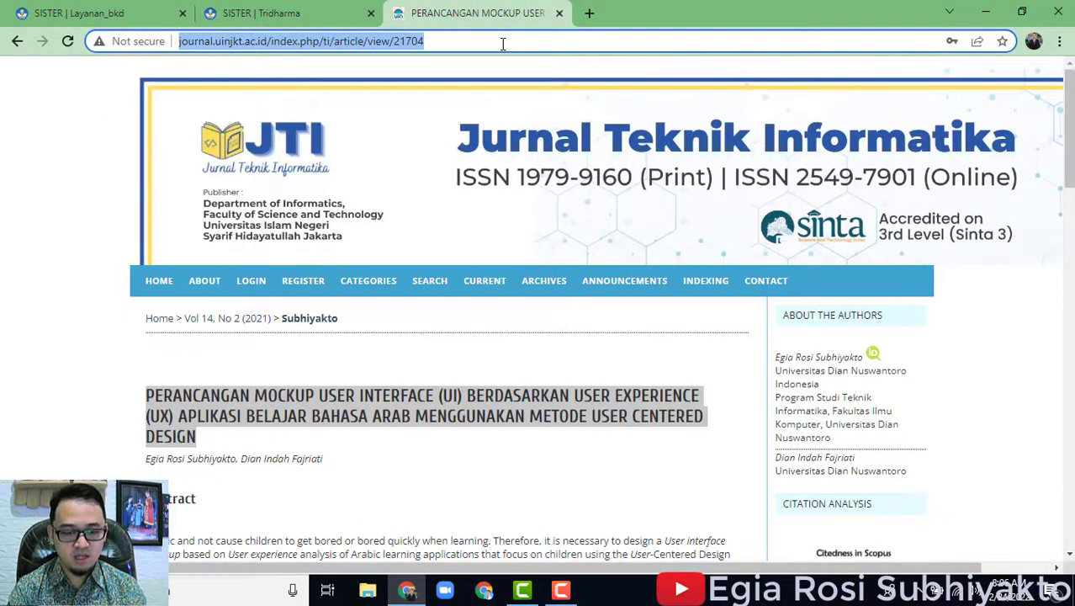
pyautogui.scroll(-3, 394, 466)
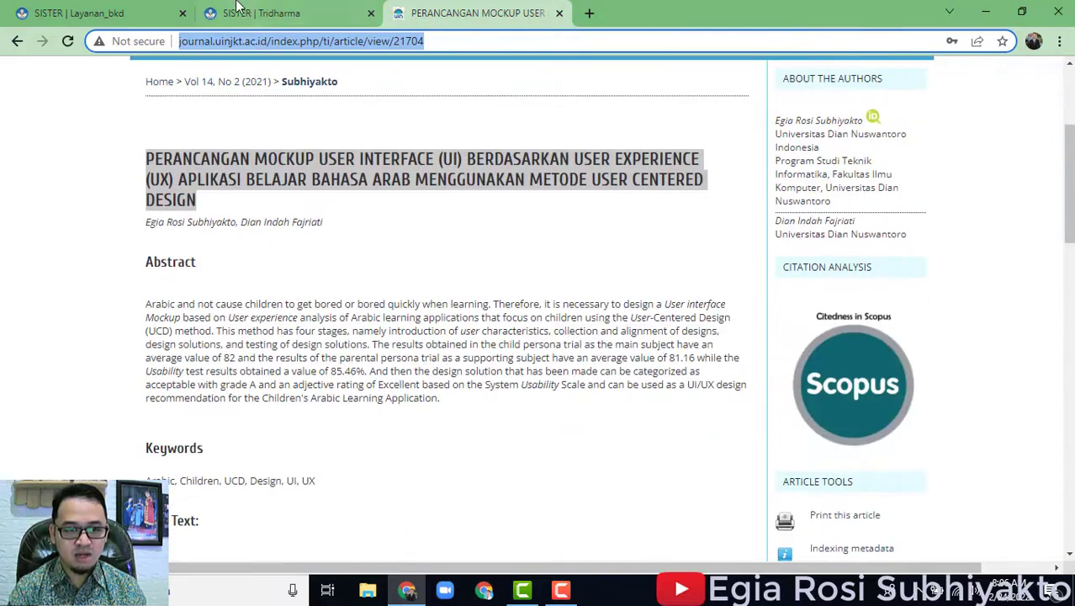
pyautogui.click(238, 13)
pyautogui.hotkey('ctrl', 'v')
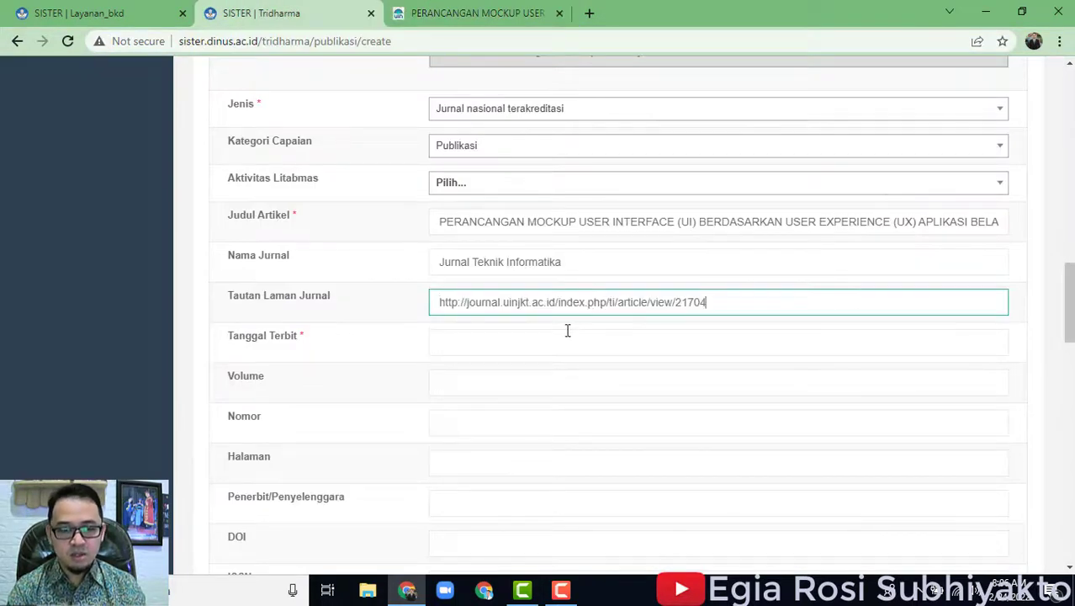
pyautogui.click(557, 336)
# Open the Vol 14, No 2 (2021) issue page in a new tab and look through it.
pyautogui.click(443, 23)
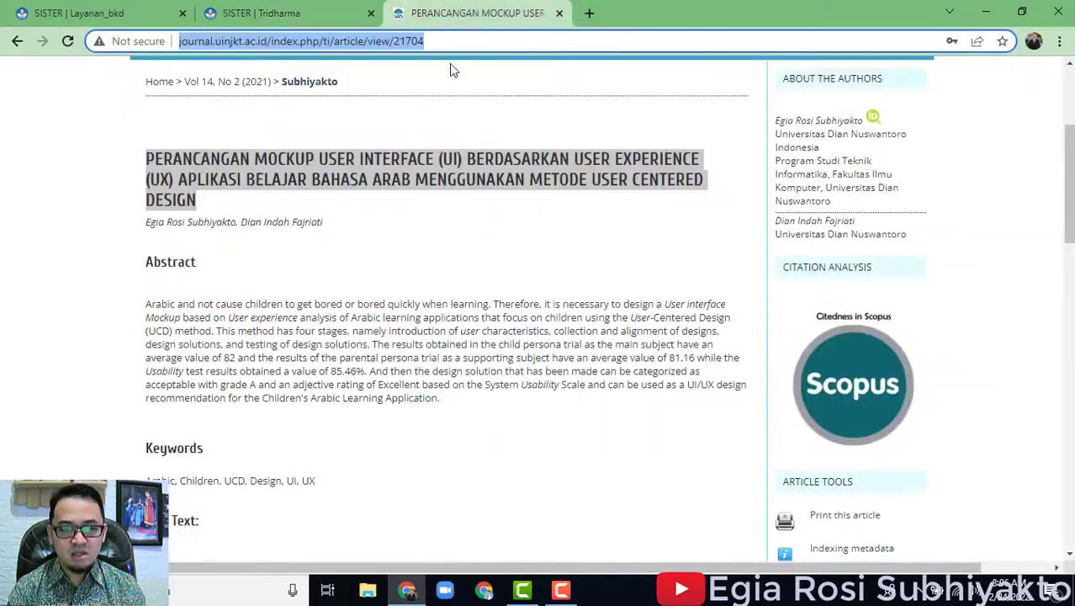
pyautogui.scroll(3, 572, 284)
pyautogui.middleClick(247, 240)
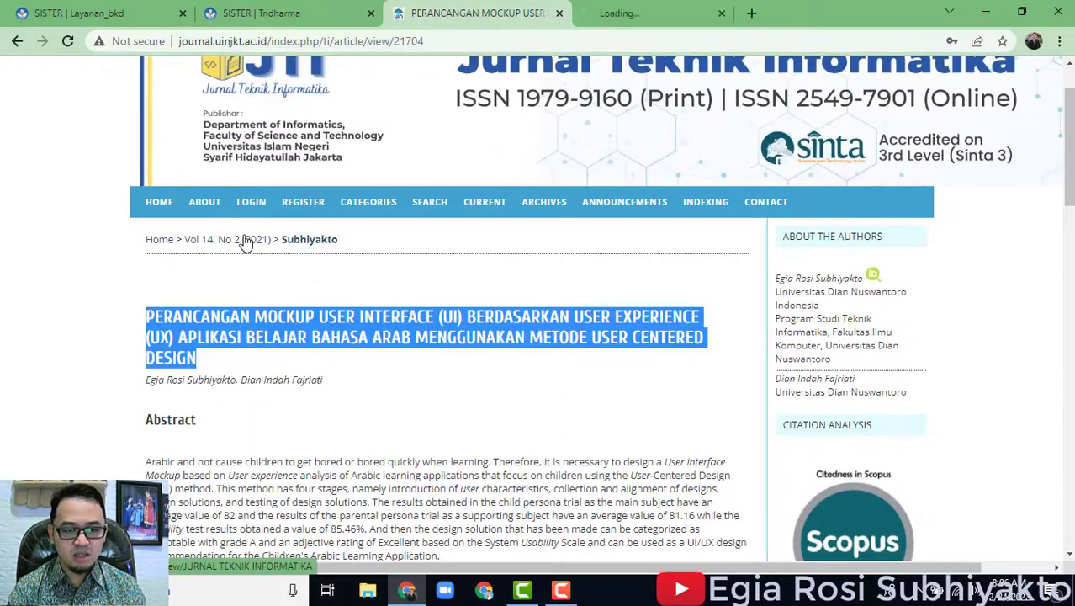
pyautogui.click(600, 11)
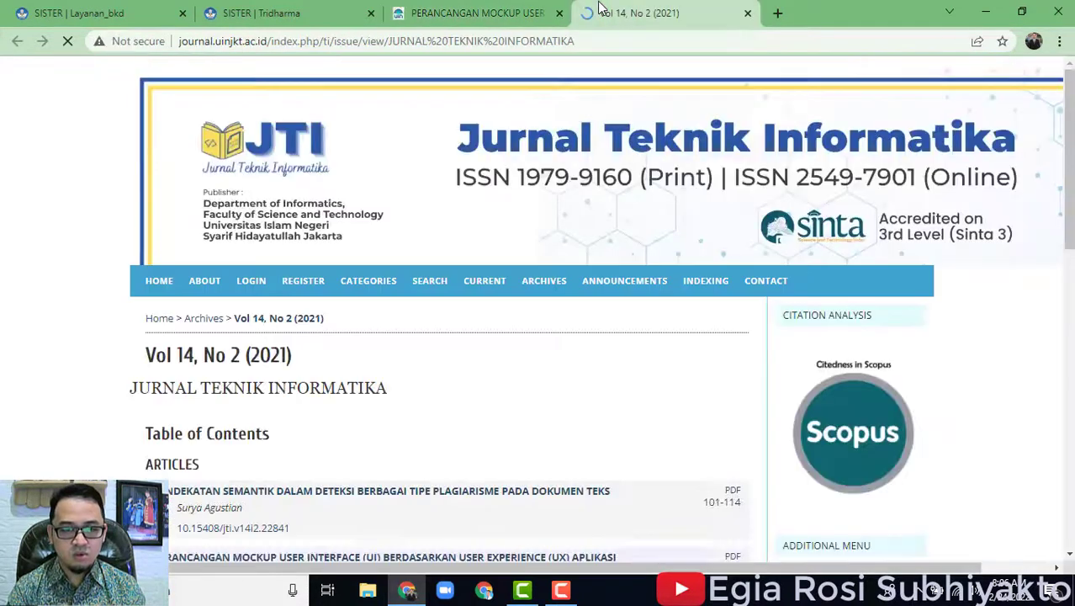
pyautogui.scroll(-2, 585, 405)
pyautogui.scroll(-1, 581, 387)
# Open the article's Full Text PDF in its own tab, then return to the SISTER form.
pyautogui.click(459, 8)
pyautogui.scroll(-2, 562, 424)
pyautogui.click(460, 221)
pyautogui.scroll(-3, 512, 314)
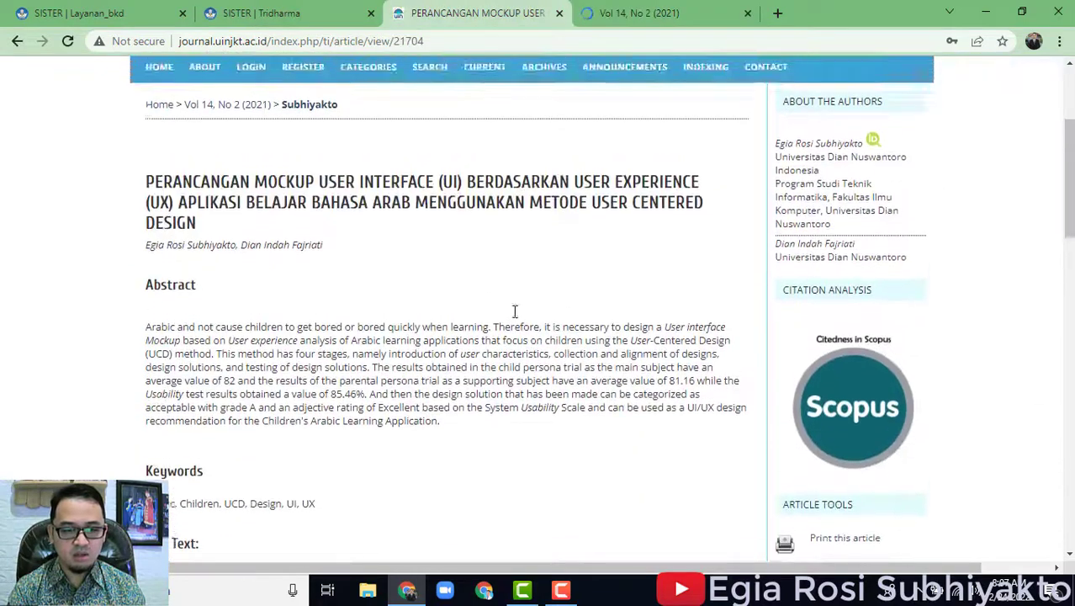
pyautogui.middleClick(155, 304)
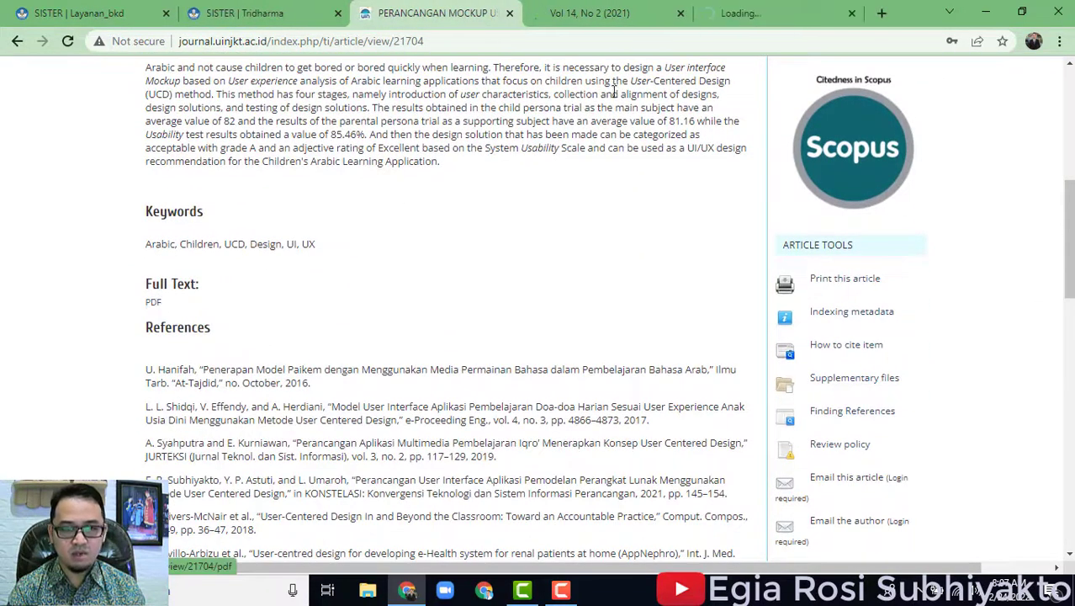
pyautogui.click(757, 13)
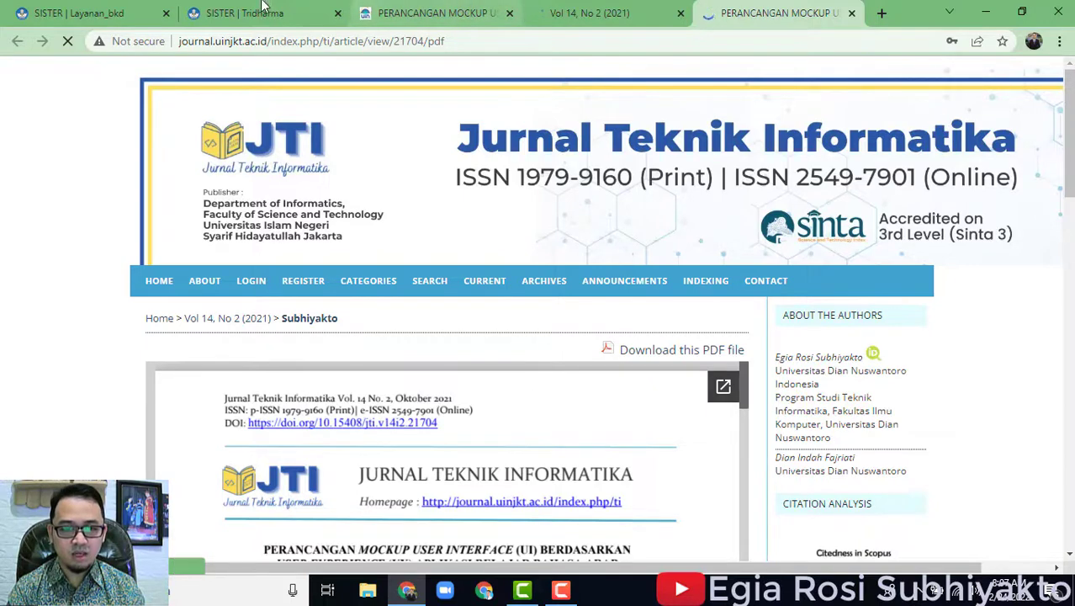
pyautogui.click(294, 3)
pyautogui.click(521, 341)
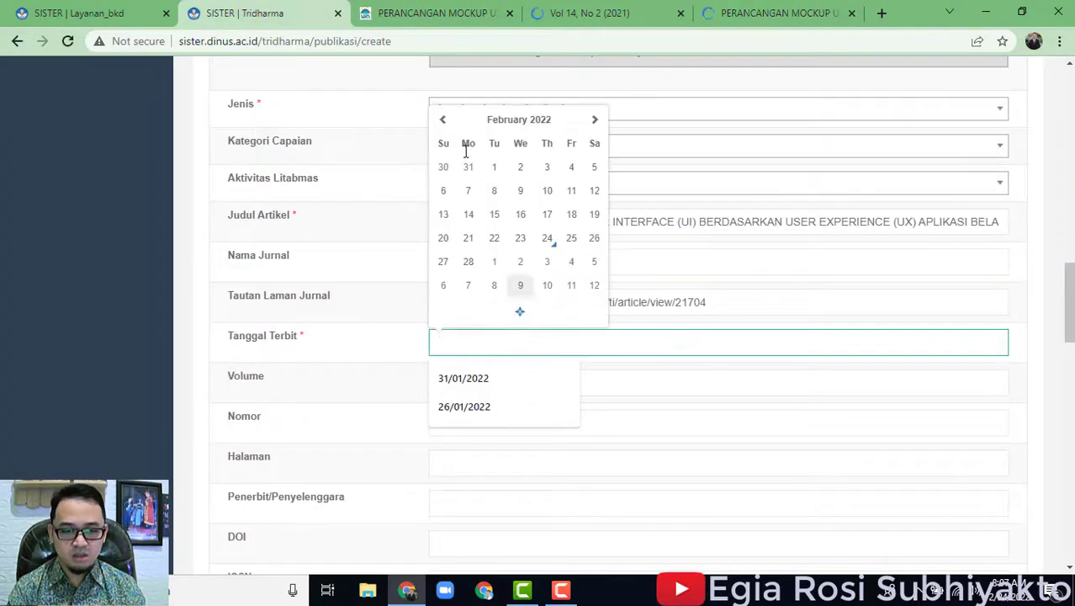
# Set Tanggal Terbit to 29 October 2021 in the date picker.
pyautogui.doubleClick(443, 120)
pyautogui.click(444, 121)
pyautogui.click(444, 120)
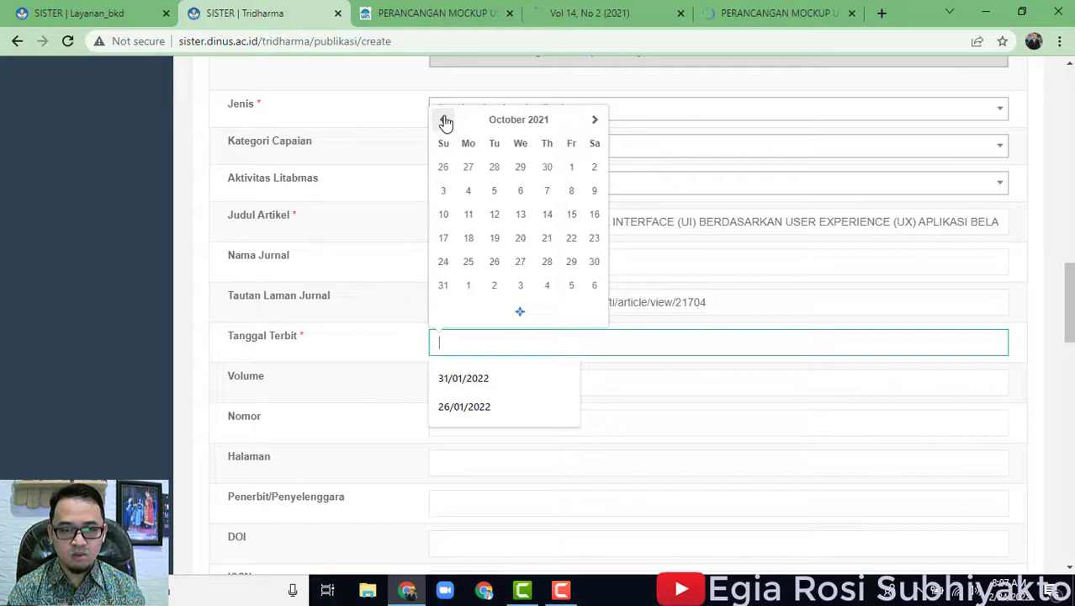
pyautogui.click(574, 263)
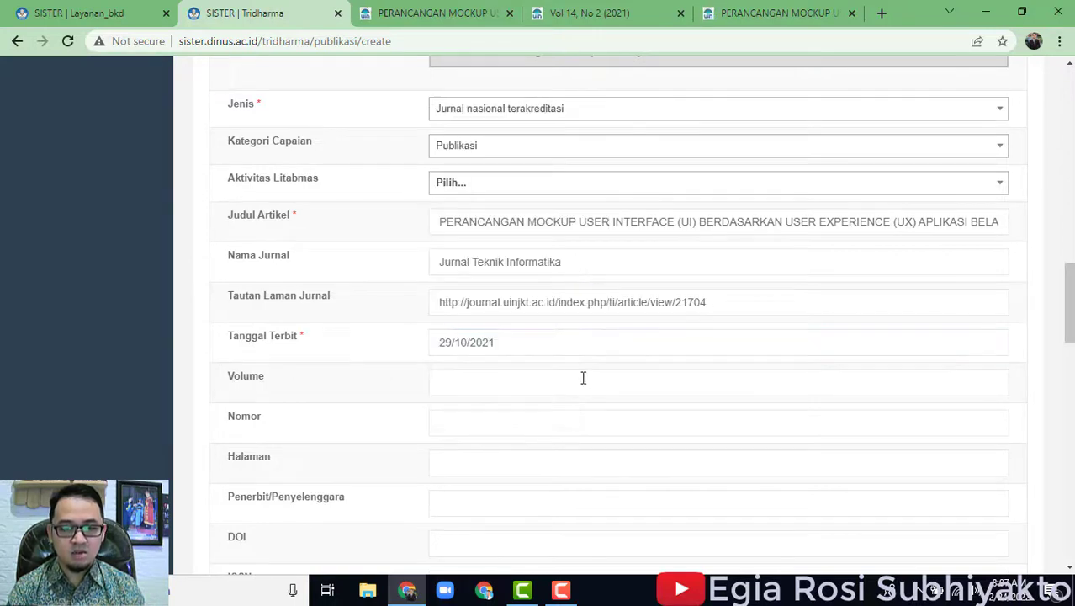
pyautogui.scroll(-2, 581, 370)
# Enter Volume 14 after checking it on the article PDF and article page.
pyautogui.click(488, 226)
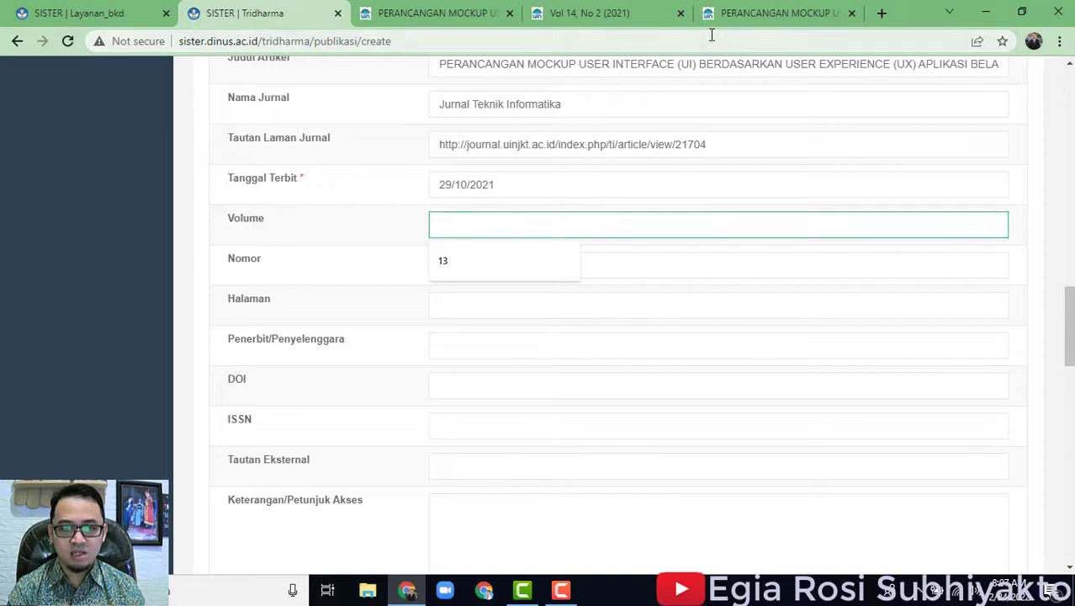
pyautogui.click(756, 15)
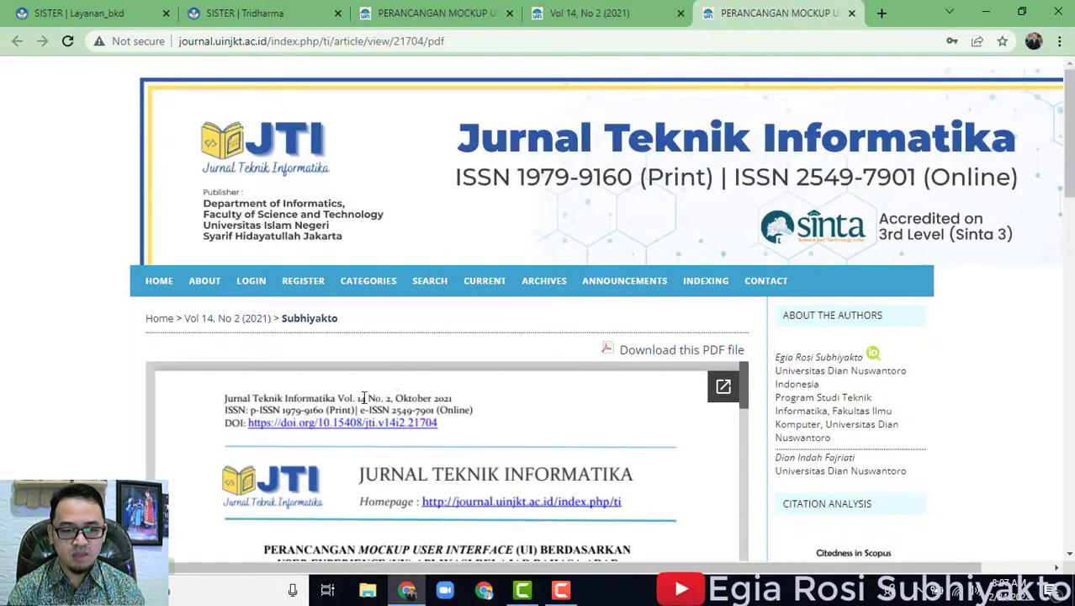
pyautogui.click(404, 10)
pyautogui.click(192, 10)
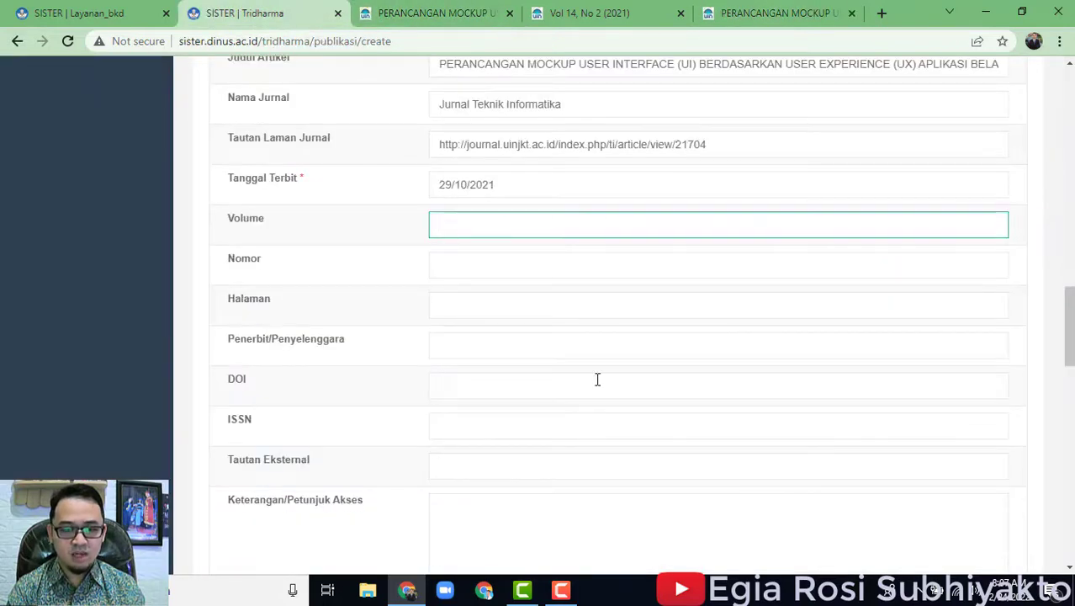
# Fill in Nomor 2 and Halaman 115-124, confirming pages in the issue's table of contents.
pyautogui.click(449, 265)
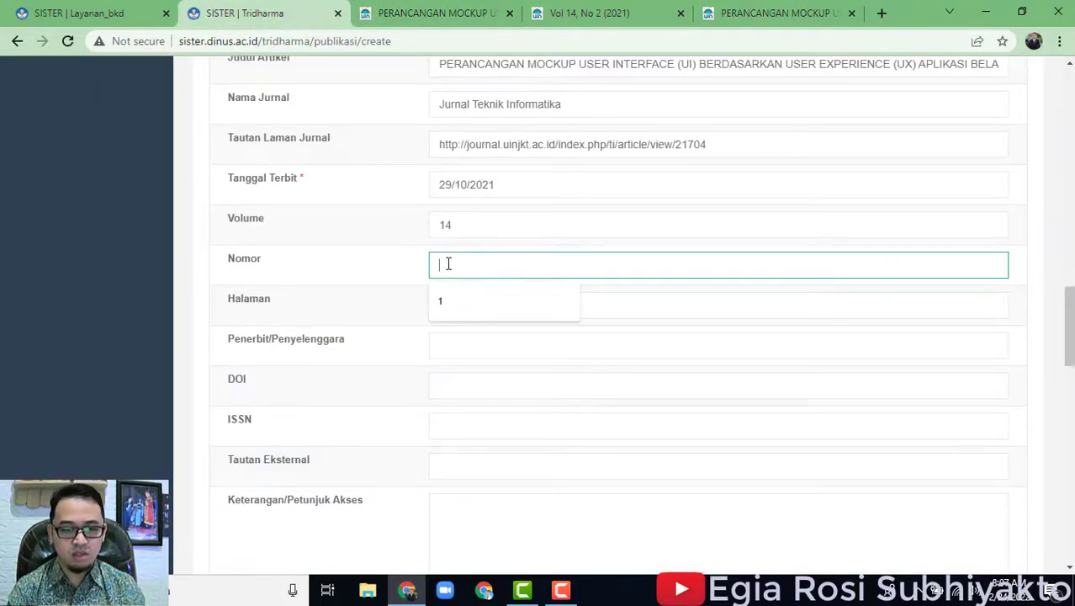
pyautogui.press('Tab')
pyautogui.click(770, 12)
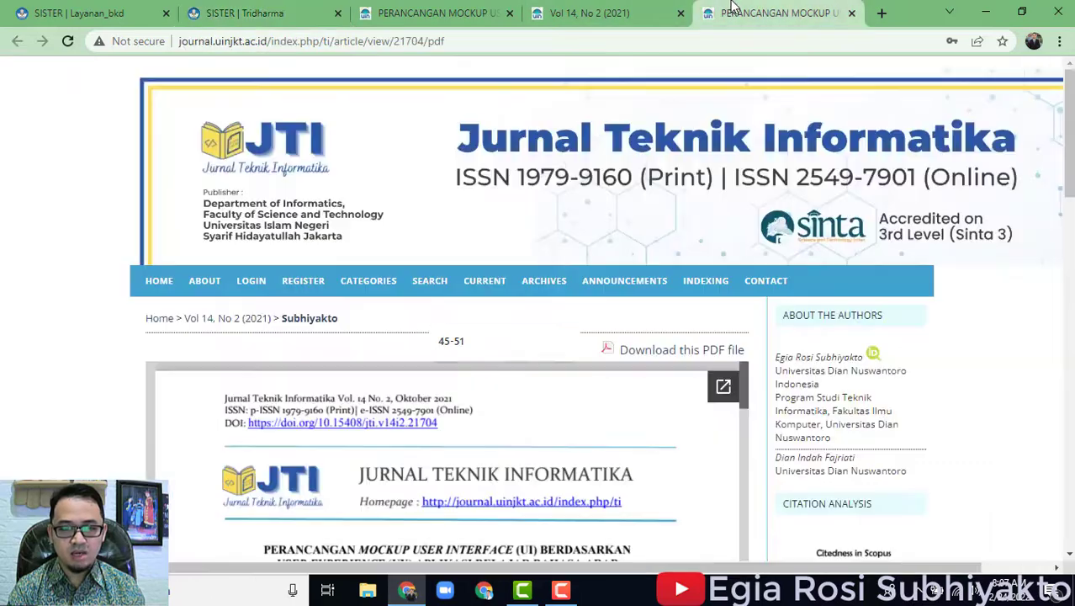
pyautogui.scroll(-10, 685, 438)
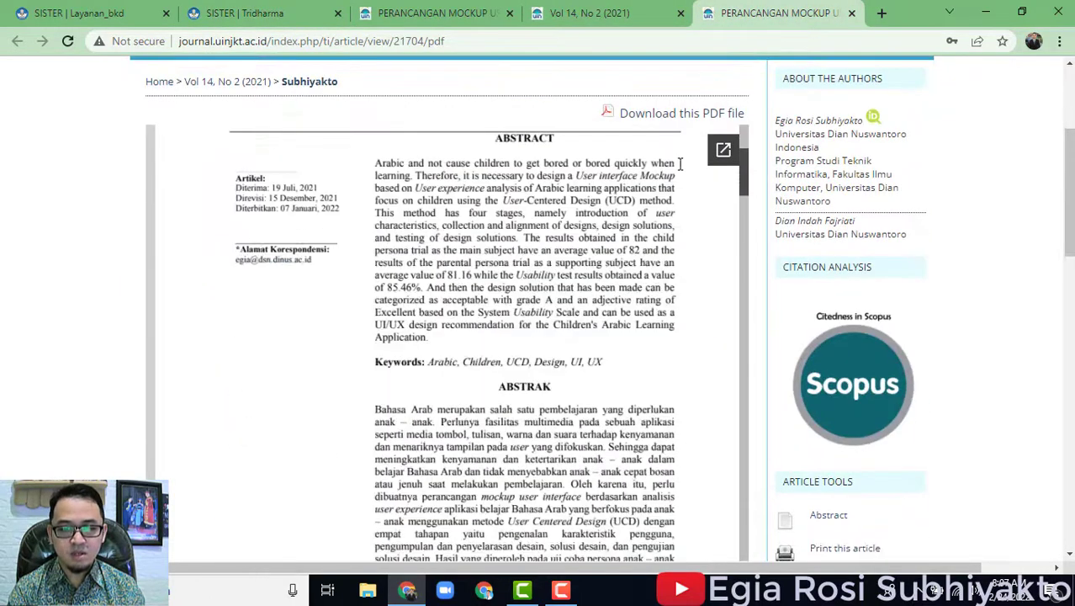
pyautogui.click(589, 10)
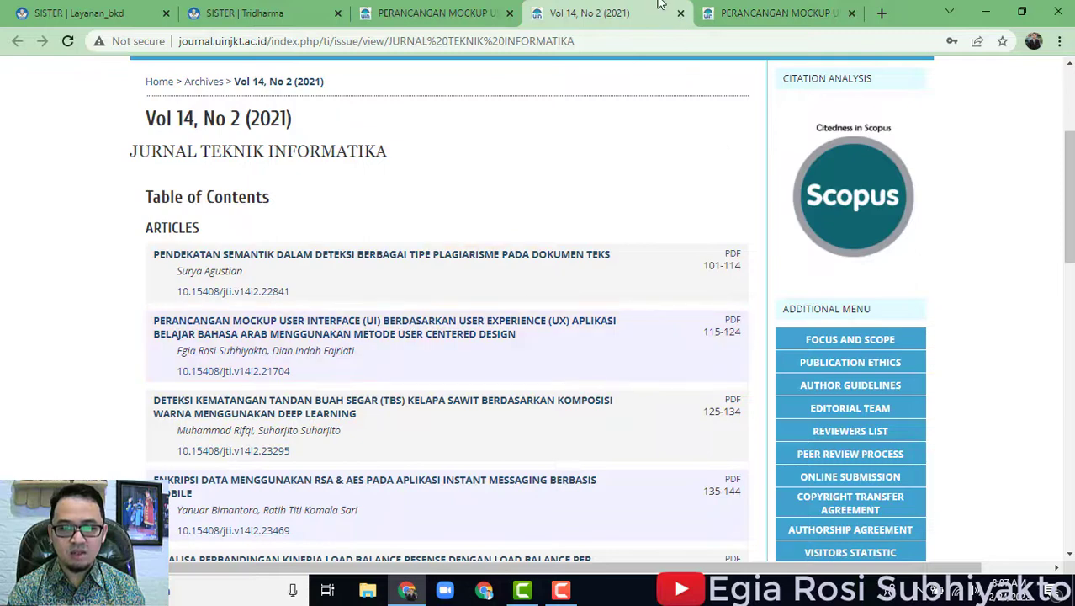
pyautogui.click(244, 13)
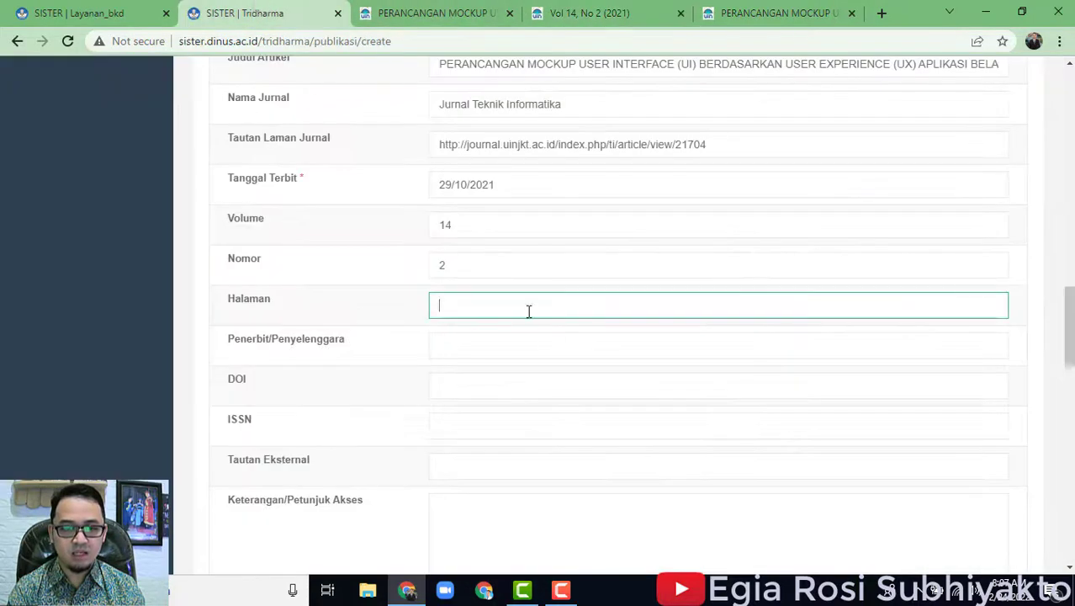
pyautogui.click(543, 351)
# Read the publisher from the article PDF's journal header, then go back to the SISTER form.
pyautogui.click(729, 15)
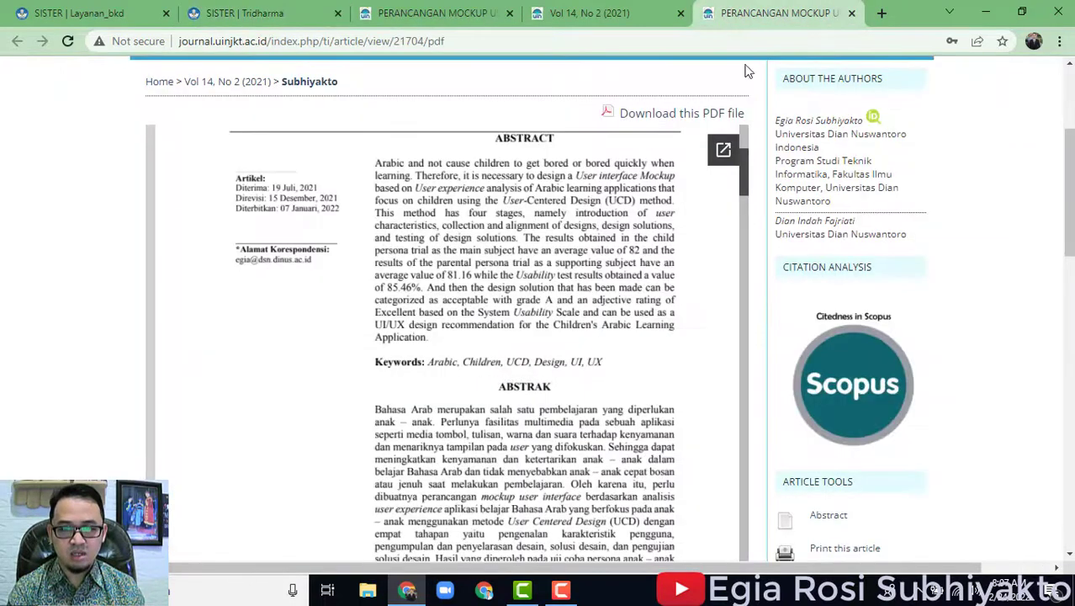
pyautogui.scroll(5, 656, 397)
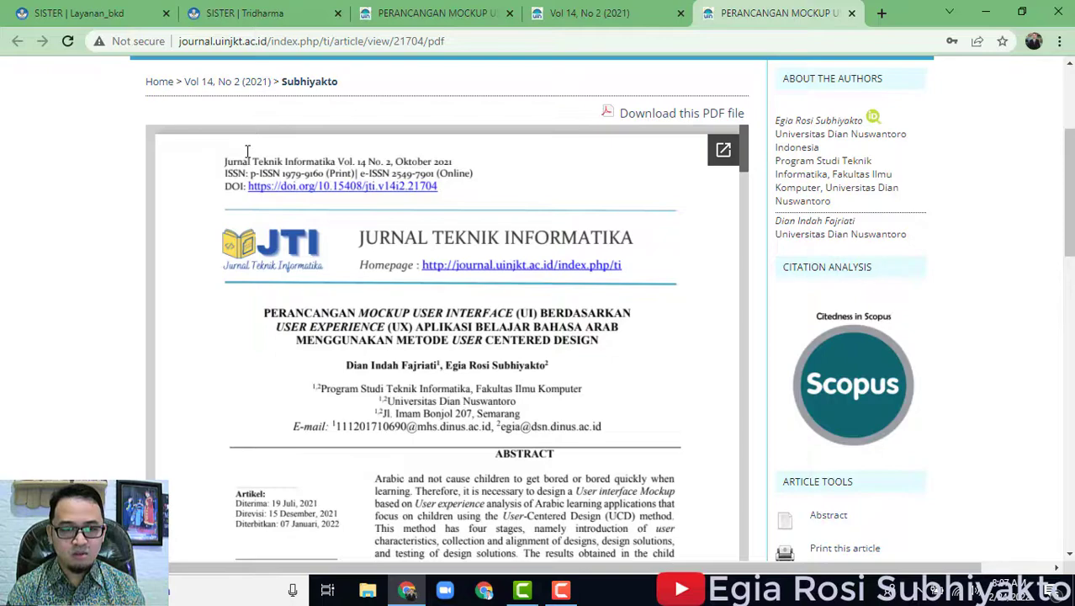
pyautogui.scroll(-4, 706, 428)
pyautogui.scroll(3, 1061, 446)
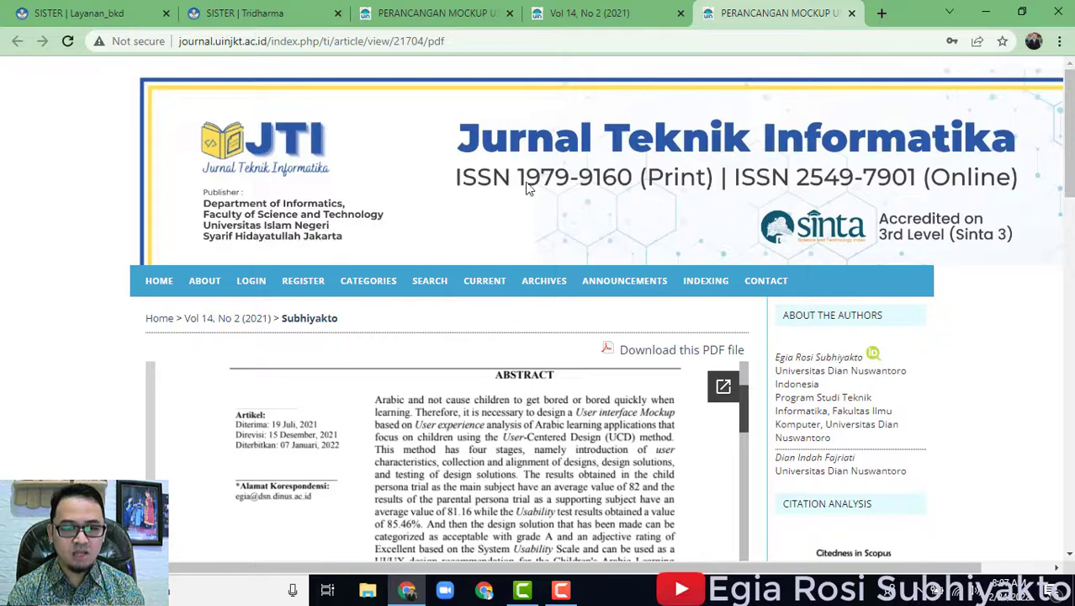
pyautogui.click(299, 10)
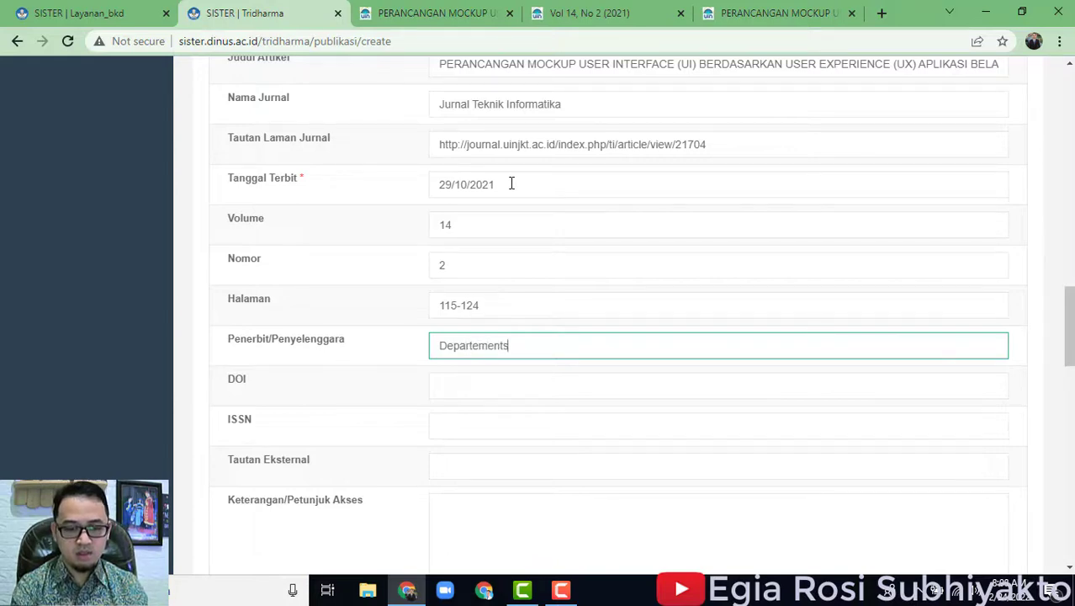
# Type 'Departement of Informatics, Faculty of Science adn Technology,' into Penerbit/Penyelenggara.
pyautogui.hotkey('ctrl', 'a')
pyautogui.click(738, 10)
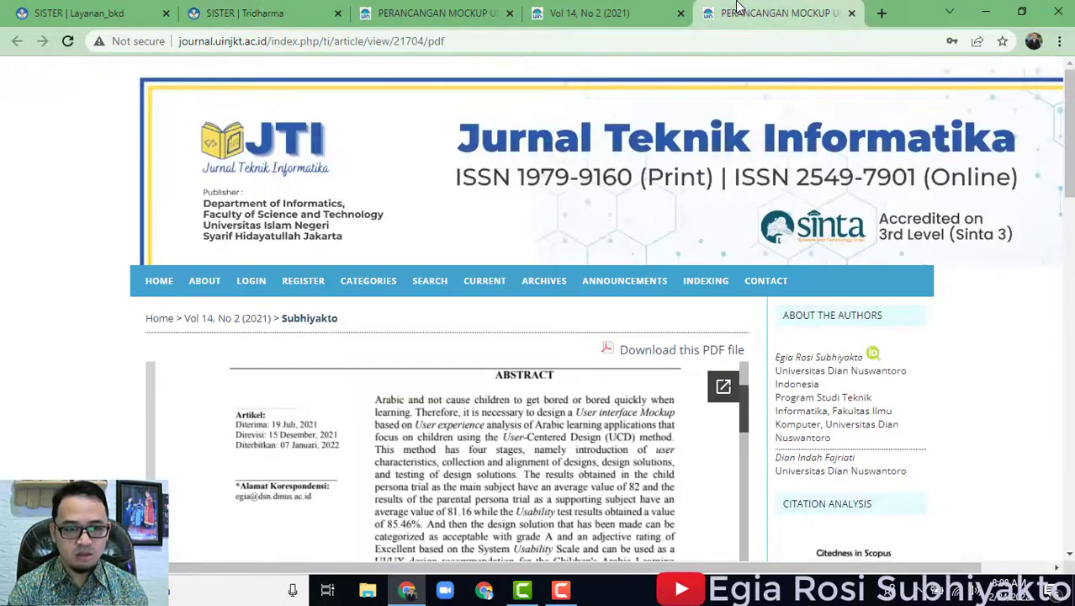
pyautogui.click(328, 10)
pyautogui.write('Departement of Informatics')
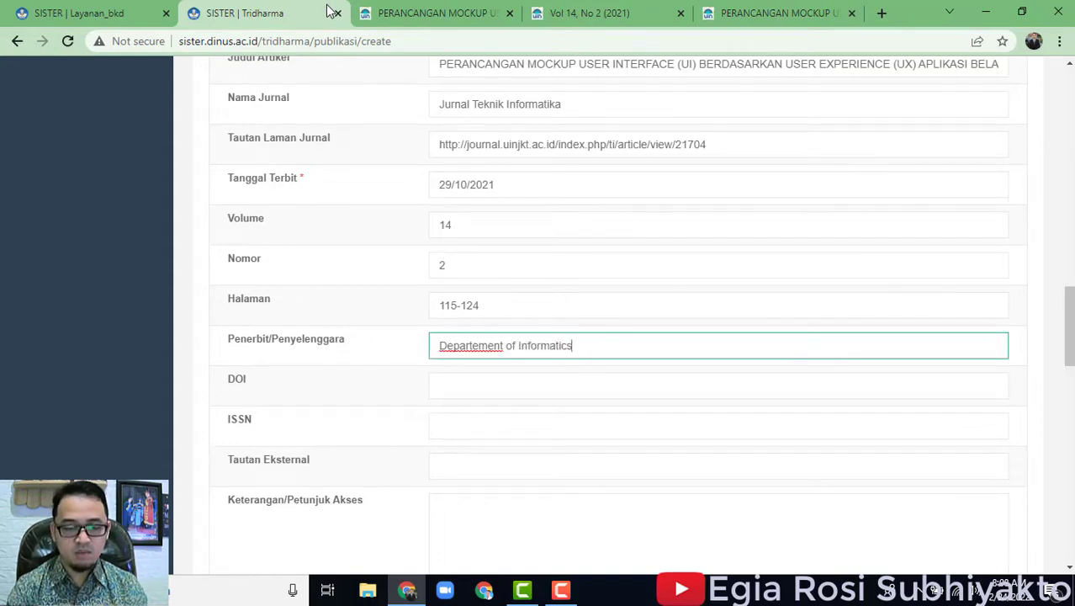
pyautogui.click(781, 12)
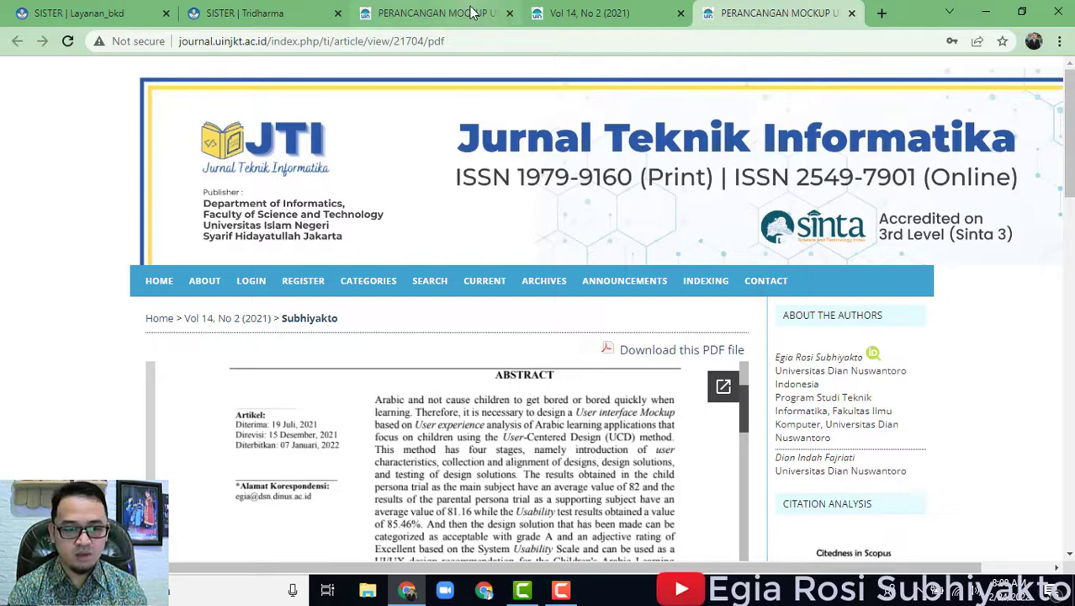
pyautogui.click(302, 12)
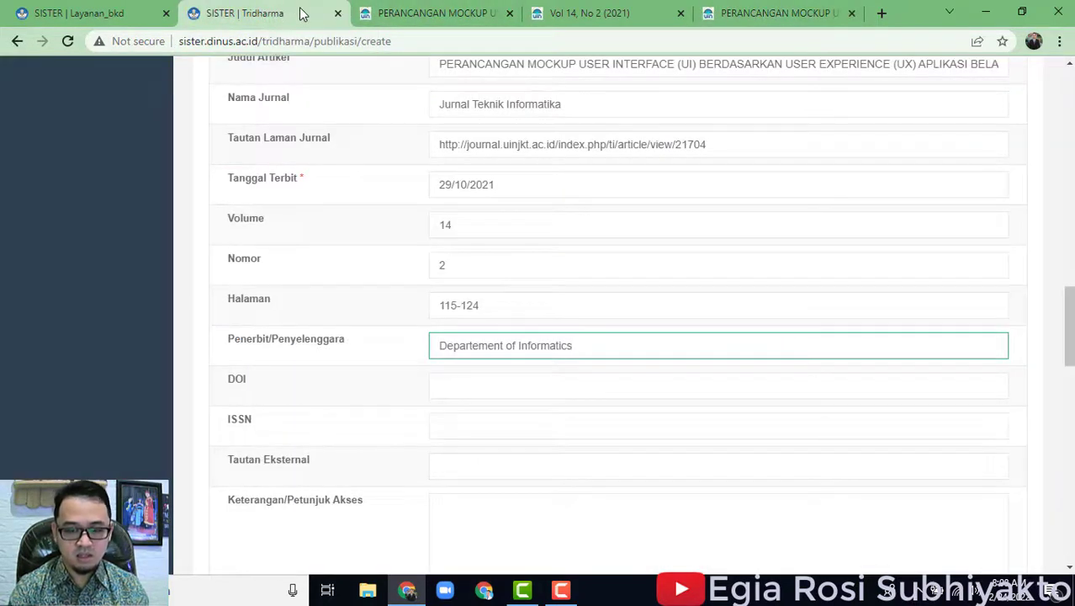
pyautogui.write(', Faculty of Sc')
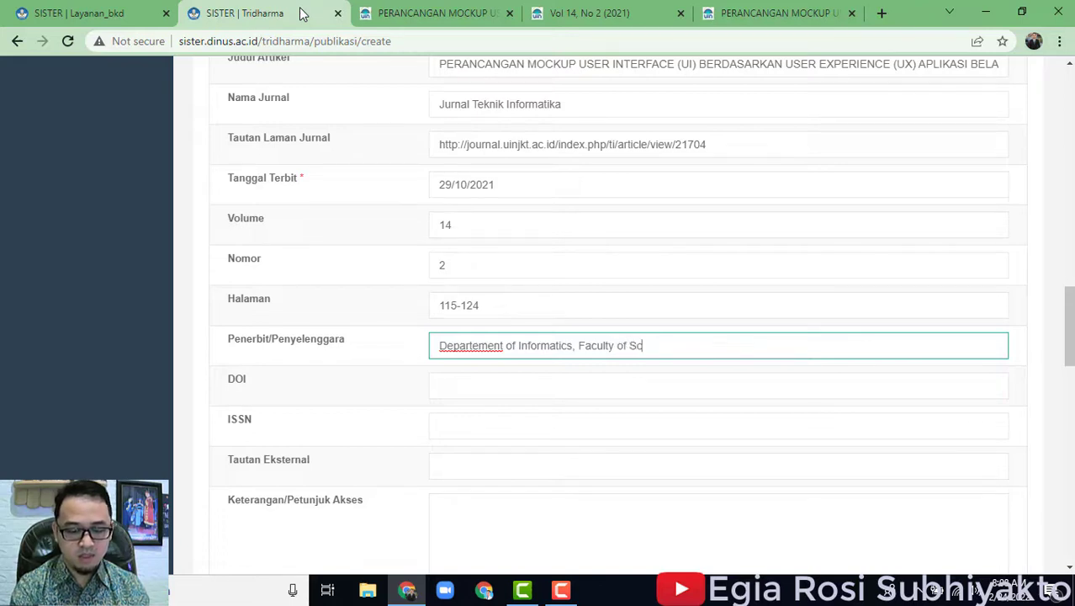
pyautogui.write('ience adn ')
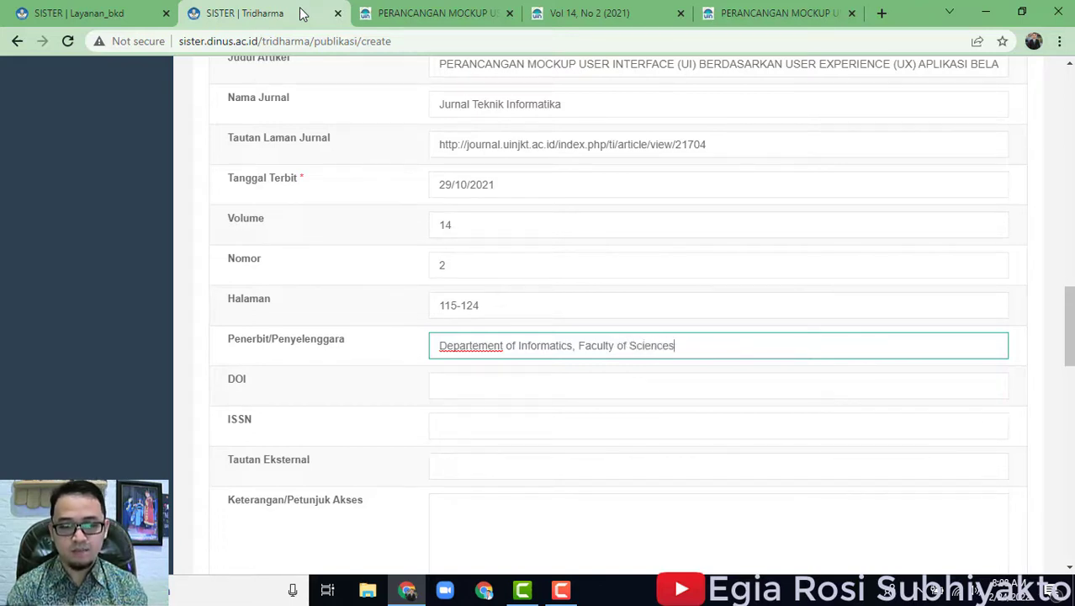
pyautogui.write('Te')
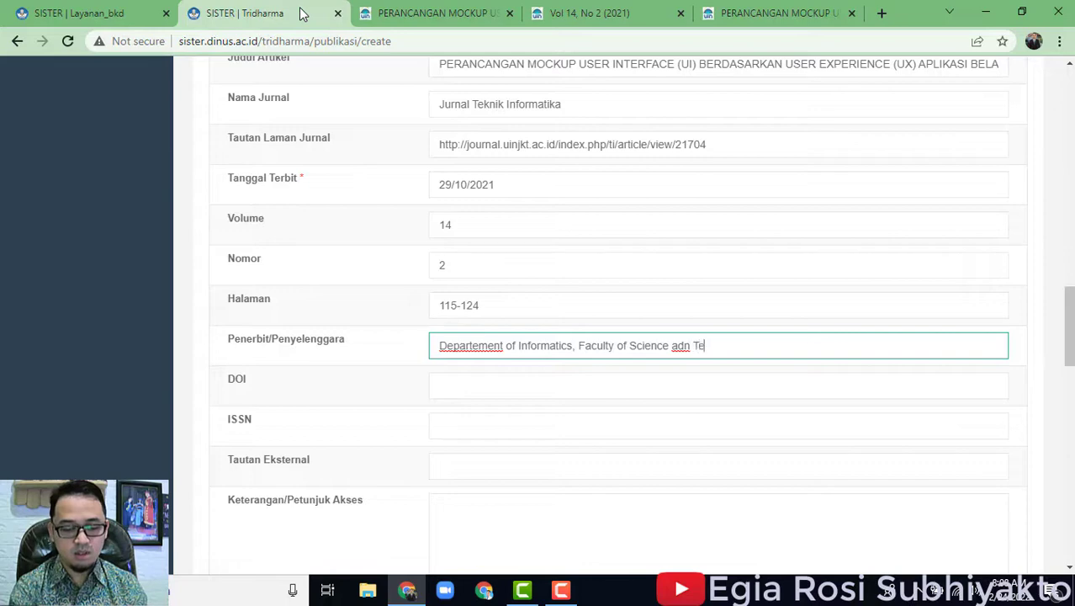
pyautogui.write('chnology,')
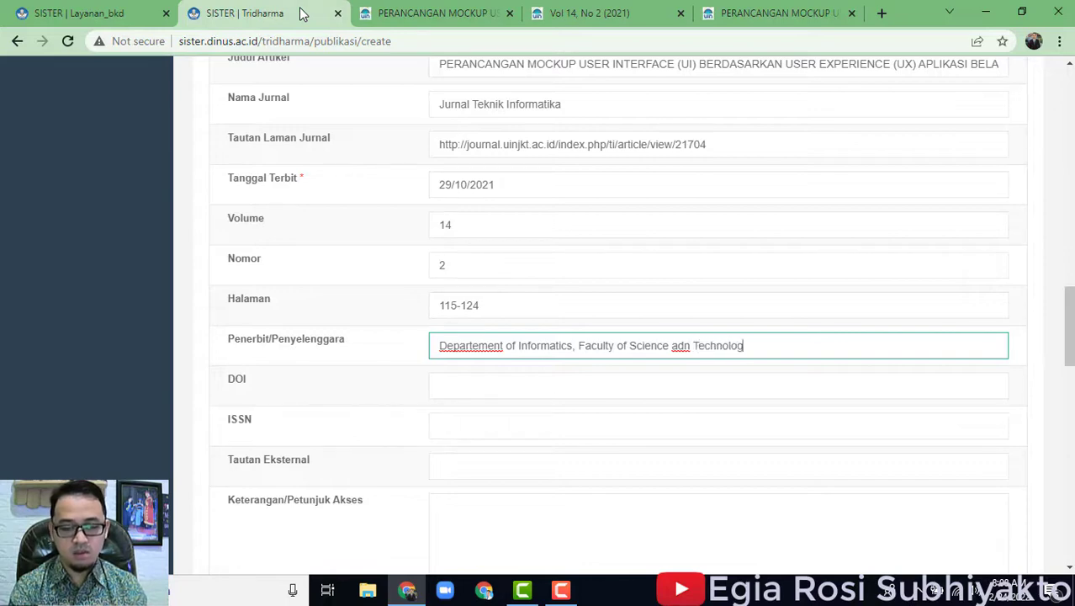
pyautogui.click(752, 40)
# Complete the publisher with 'UIN Syarif Hidayatullah', dismissing stray search suggestions.
pyautogui.click(745, 15)
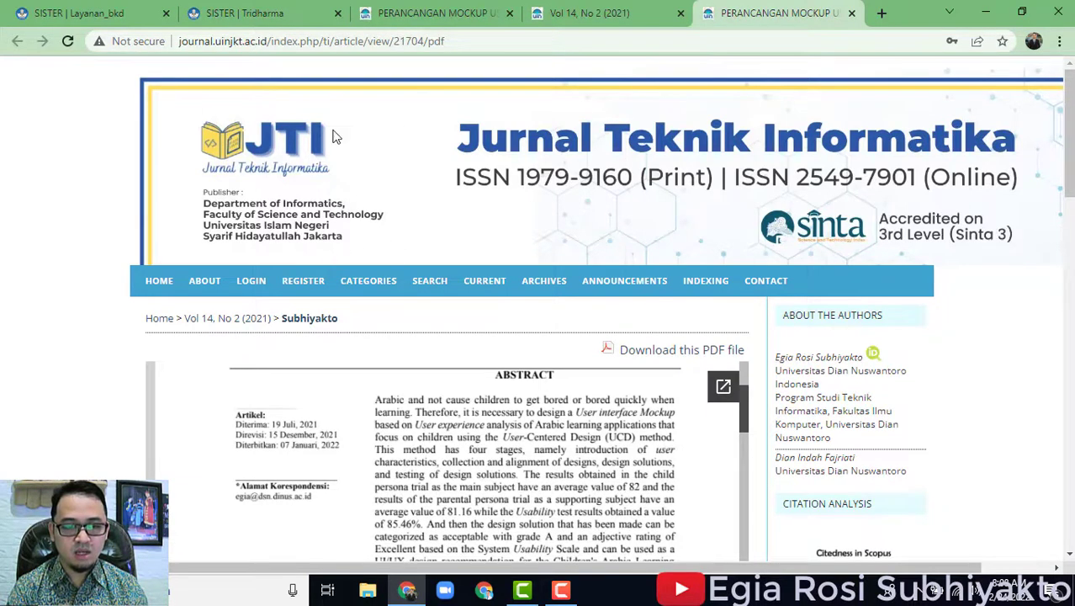
pyautogui.click(252, 13)
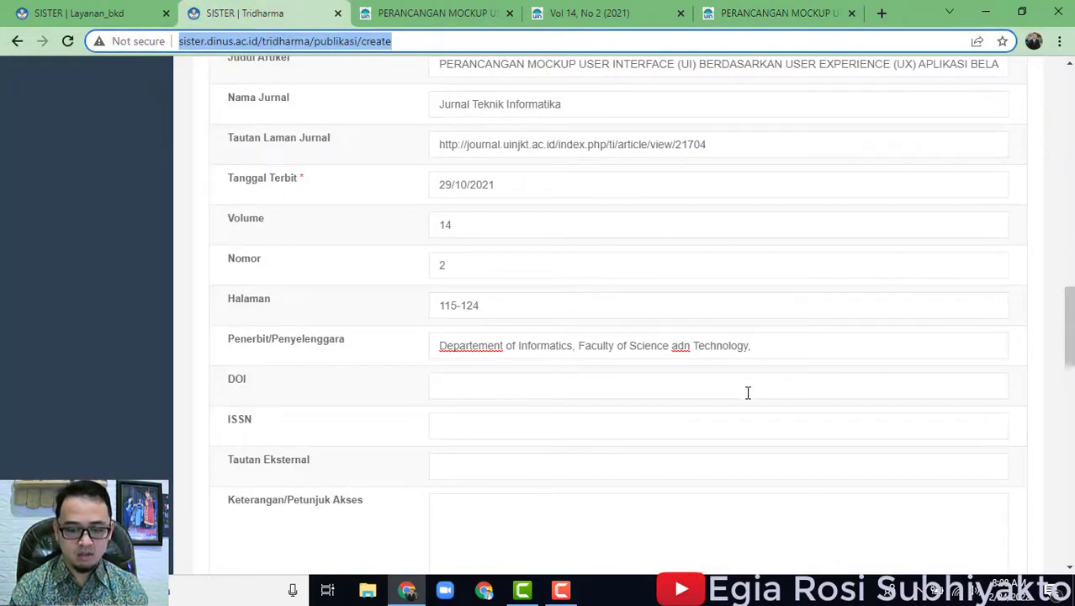
pyautogui.write('UI')
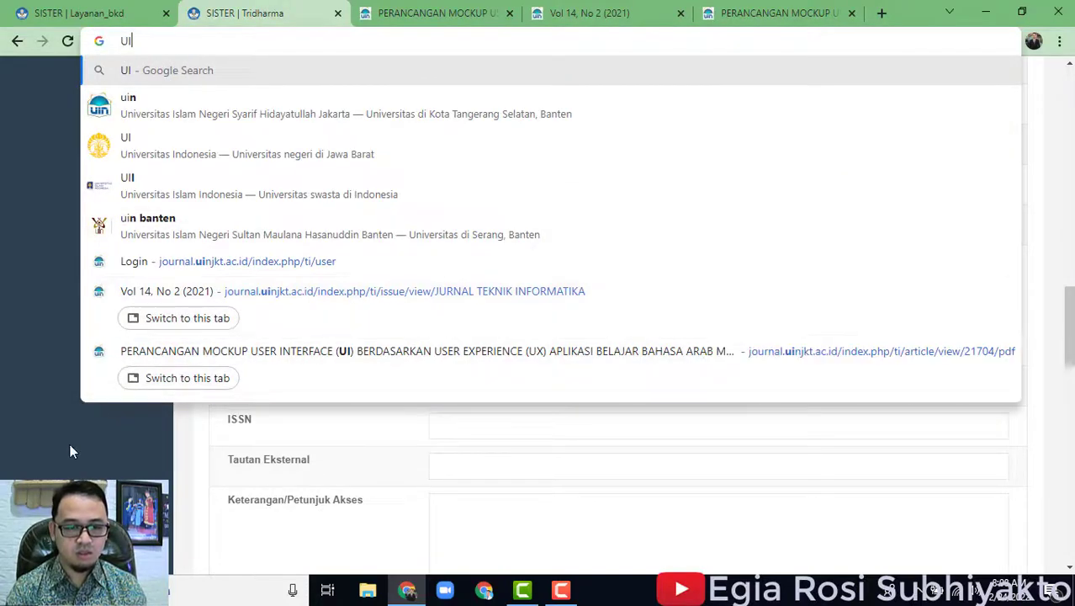
pyautogui.click(71, 447)
pyautogui.click(787, 345)
pyautogui.write('UIN Syarif Hidayatullah')
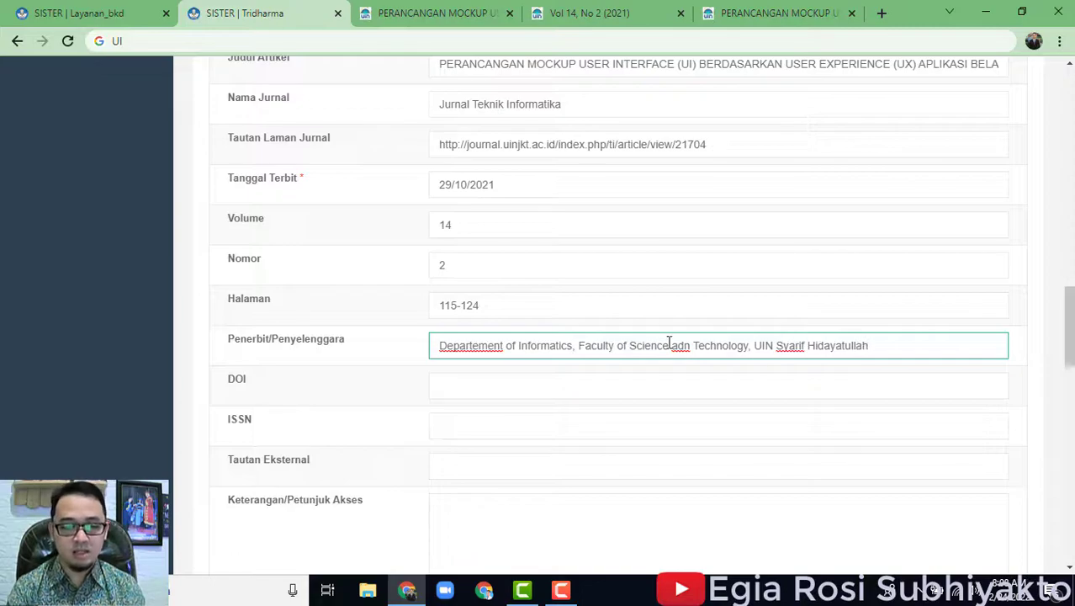
pyautogui.click(577, 385)
pyautogui.click(739, 10)
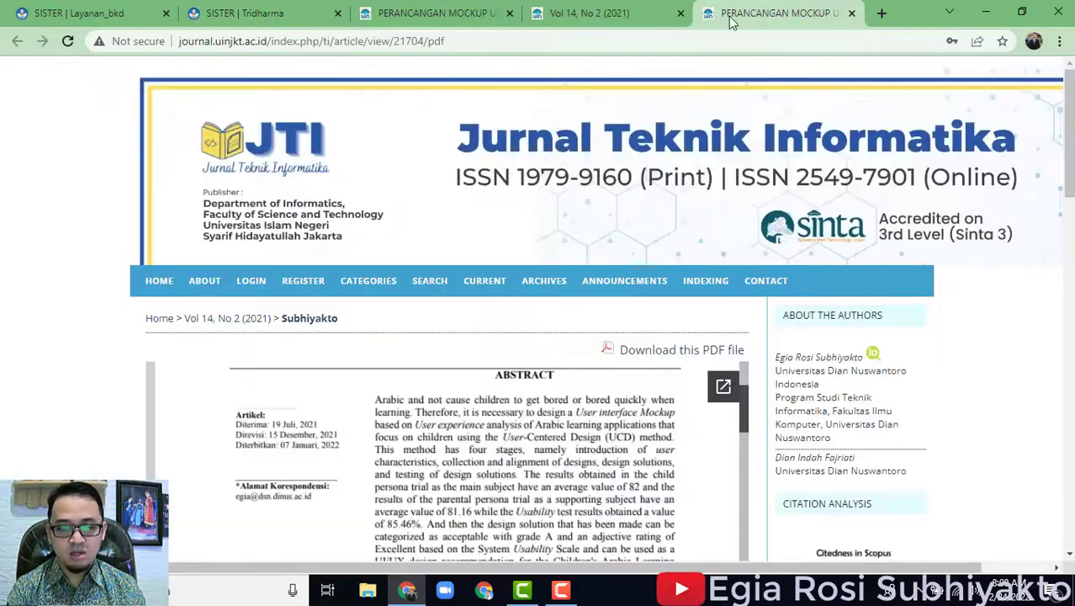
pyautogui.scroll(-15, 845, 393)
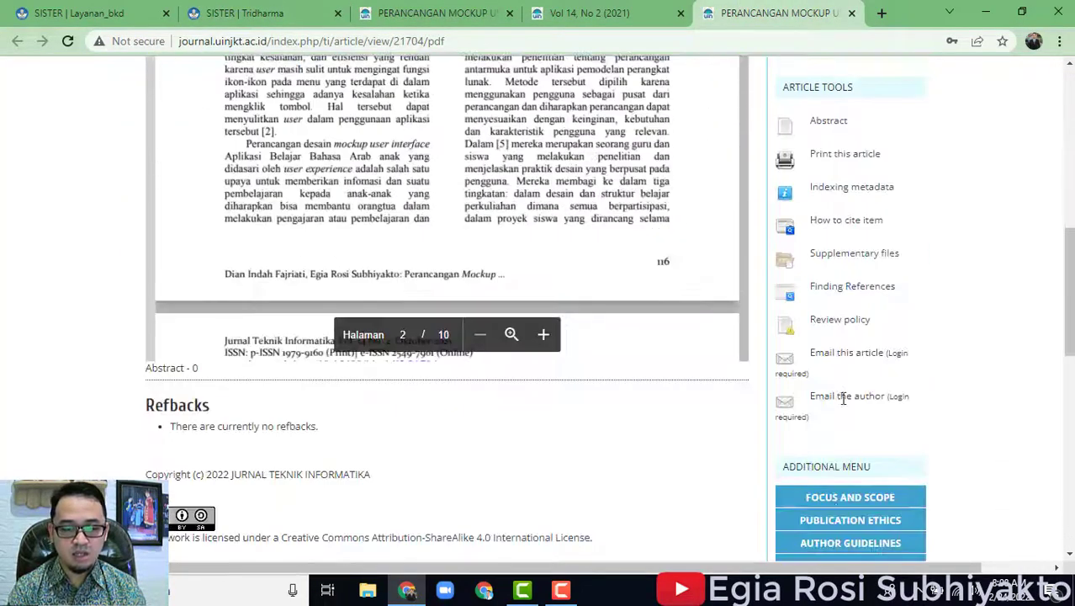
# Copy DOI 10.15408/jti.v14i2.21704 from the issue's table of contents into the DOI field.
pyautogui.scroll(-4, 845, 393)
pyautogui.scroll(2, 845, 393)
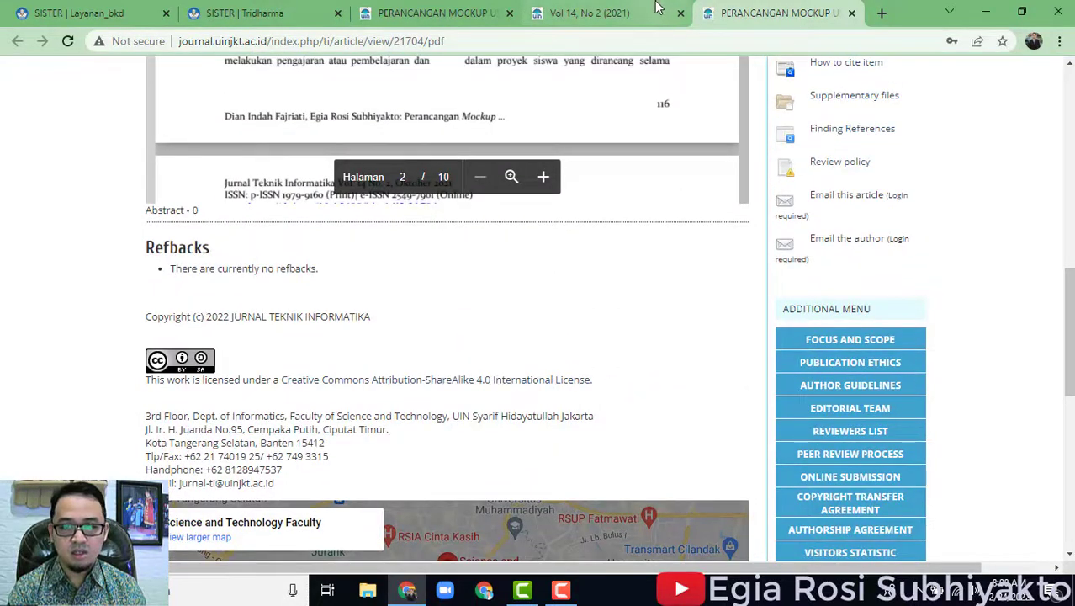
pyautogui.click(659, 9)
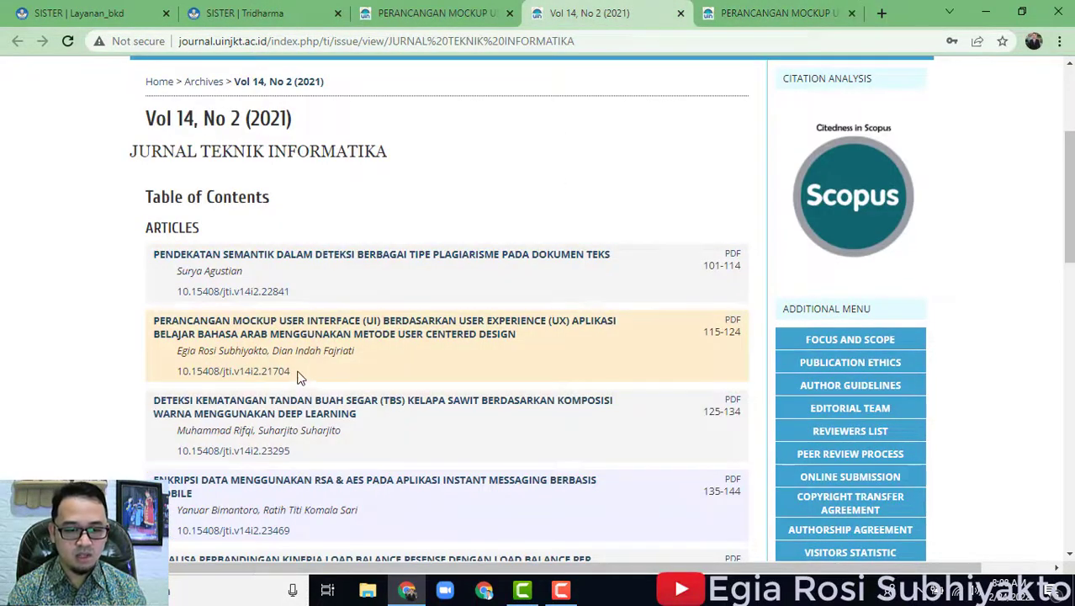
pyautogui.moveTo(291, 372); pyautogui.dragTo(184, 375)
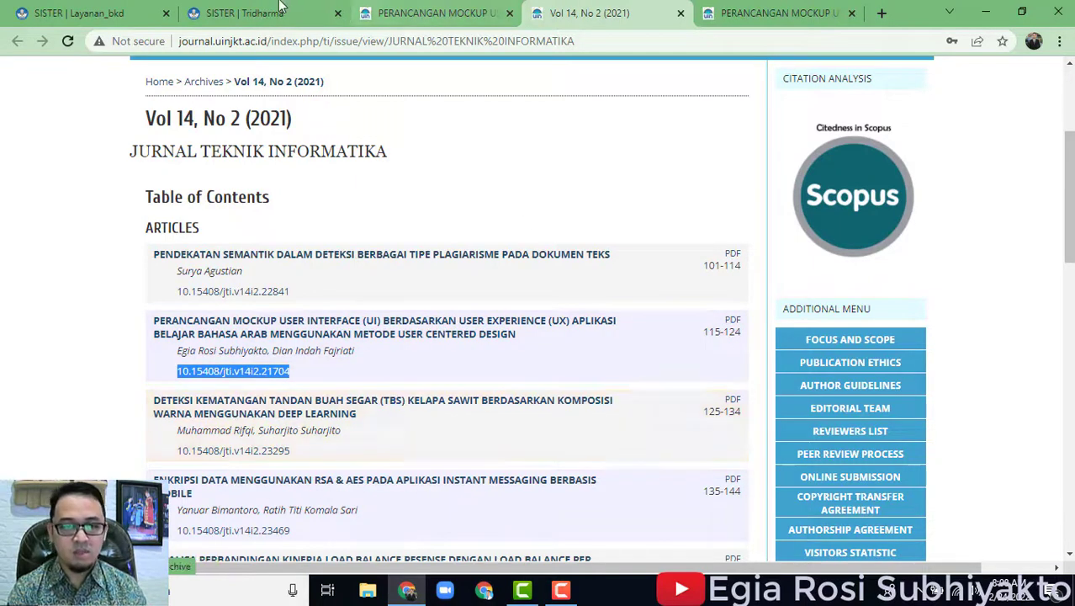
pyautogui.click(252, 12)
pyautogui.write('10.15408/jti.v14i2.21704')
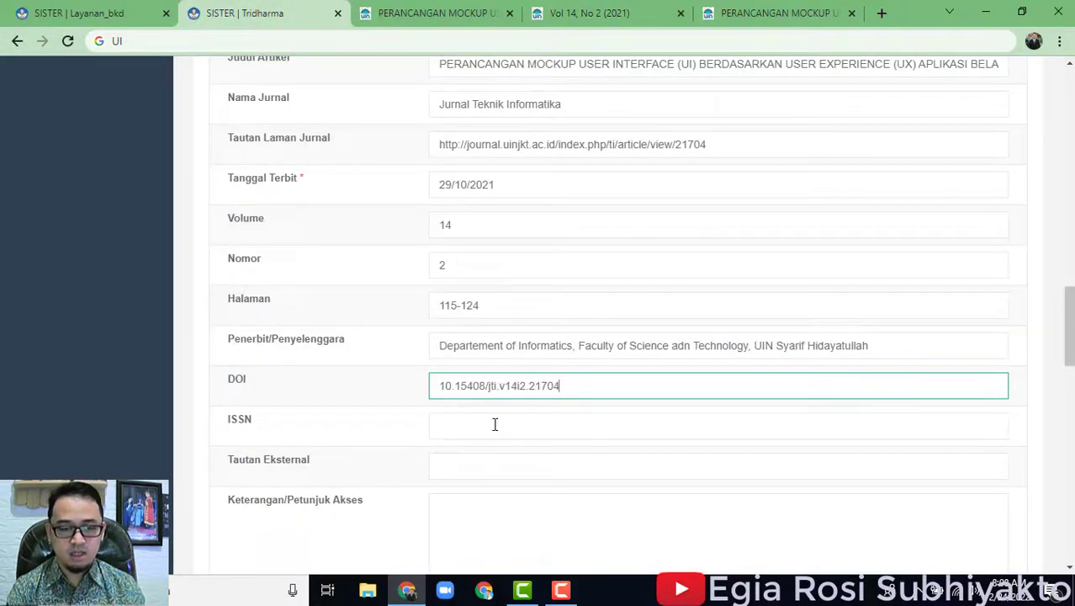
# Enter the journal's online ISSN 2549-7901 into the ISSN field.
pyautogui.click(495, 425)
pyautogui.click(732, 13)
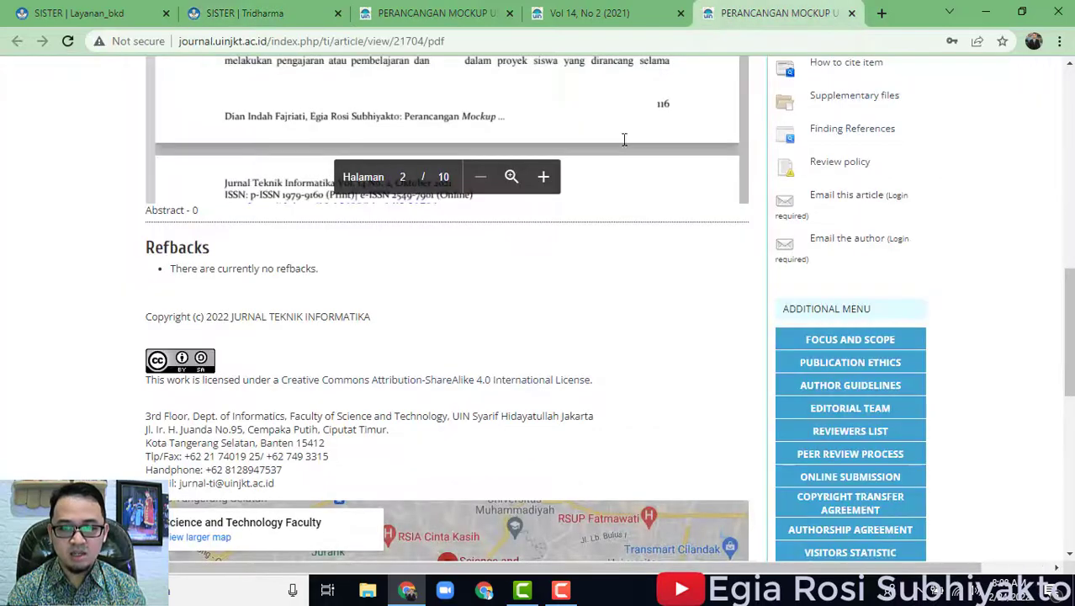
pyautogui.scroll(10, 915, 375)
pyautogui.scroll(2, 915, 375)
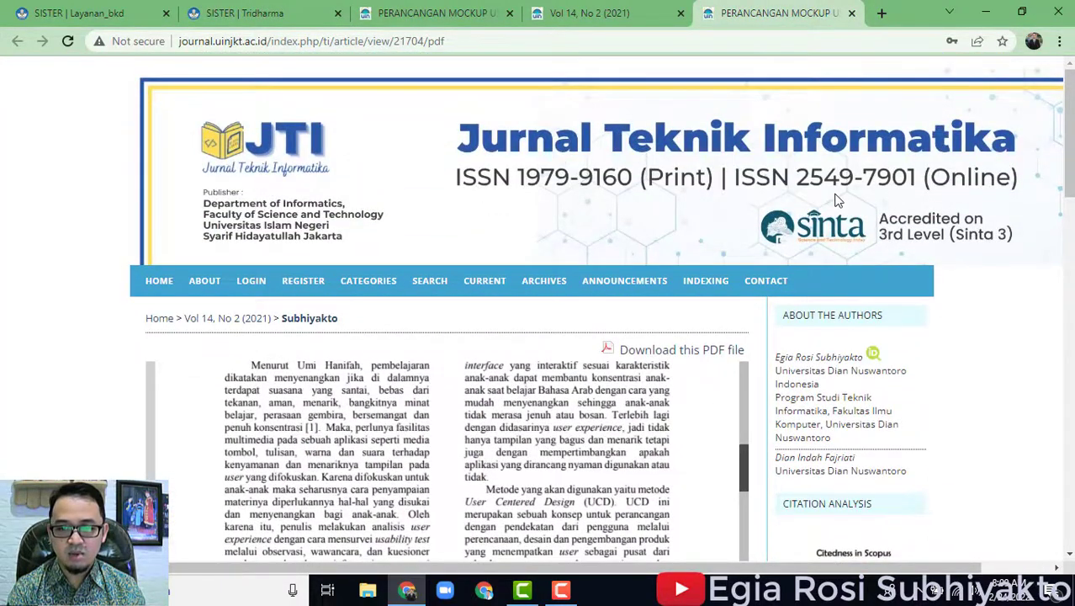
pyautogui.click(244, 11)
pyautogui.write('2549-')
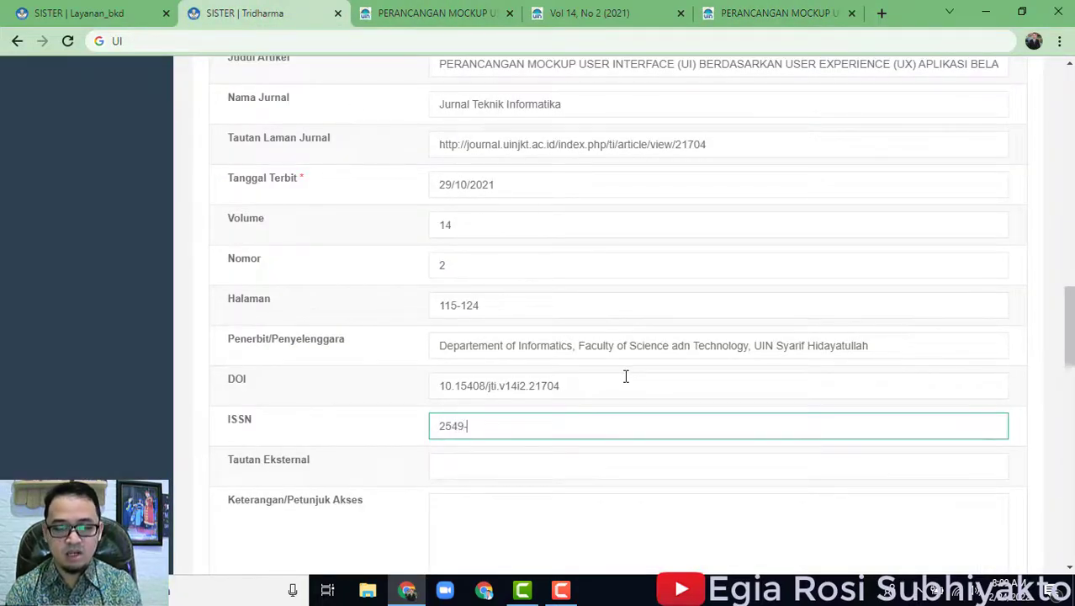
pyautogui.click(784, 11)
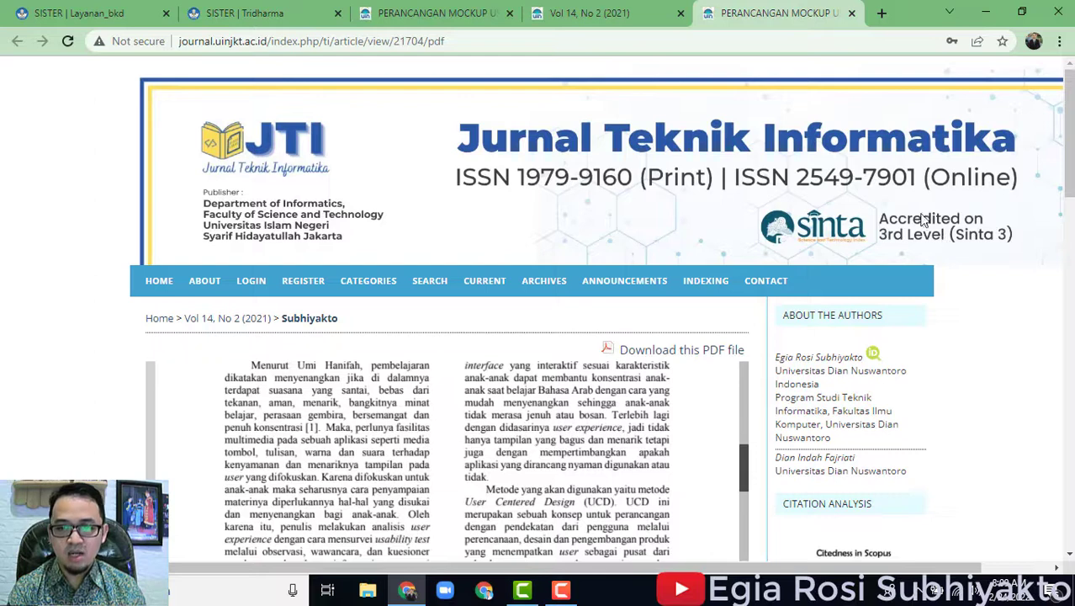
pyautogui.click(244, 13)
pyautogui.write('-7901')
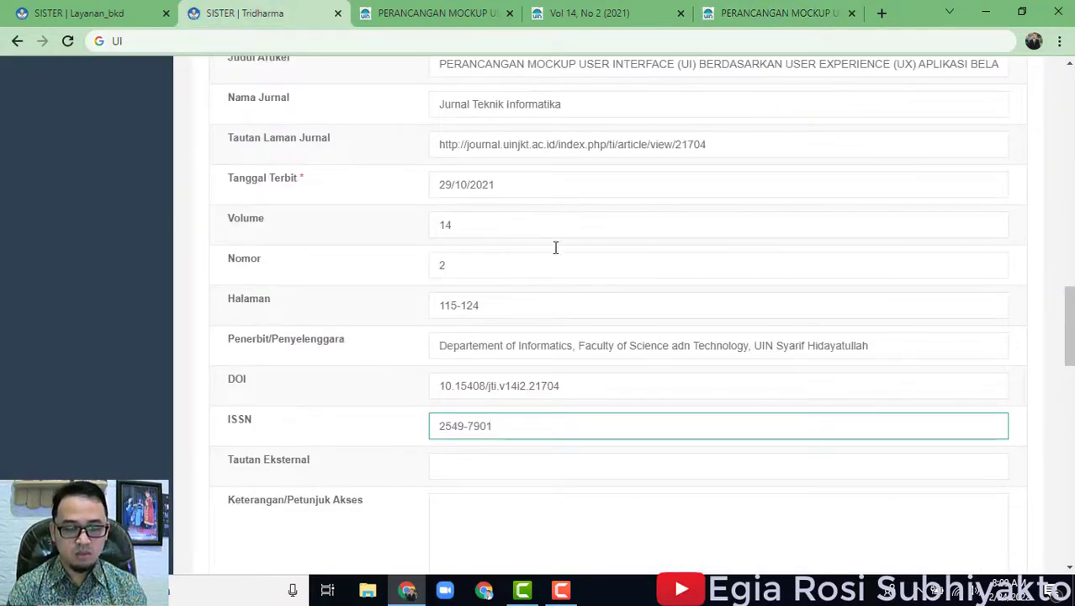
pyautogui.scroll(-2, 522, 225)
pyautogui.click(494, 310)
# Download the article as a PDF from the journal article page.
pyautogui.click(580, 394)
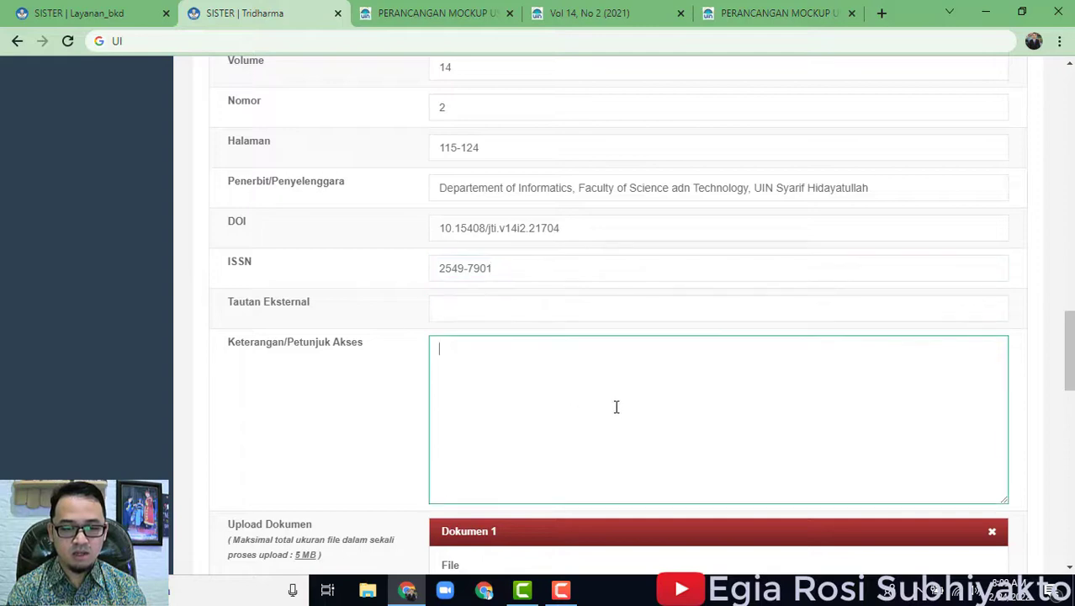
pyautogui.scroll(-5, 619, 414)
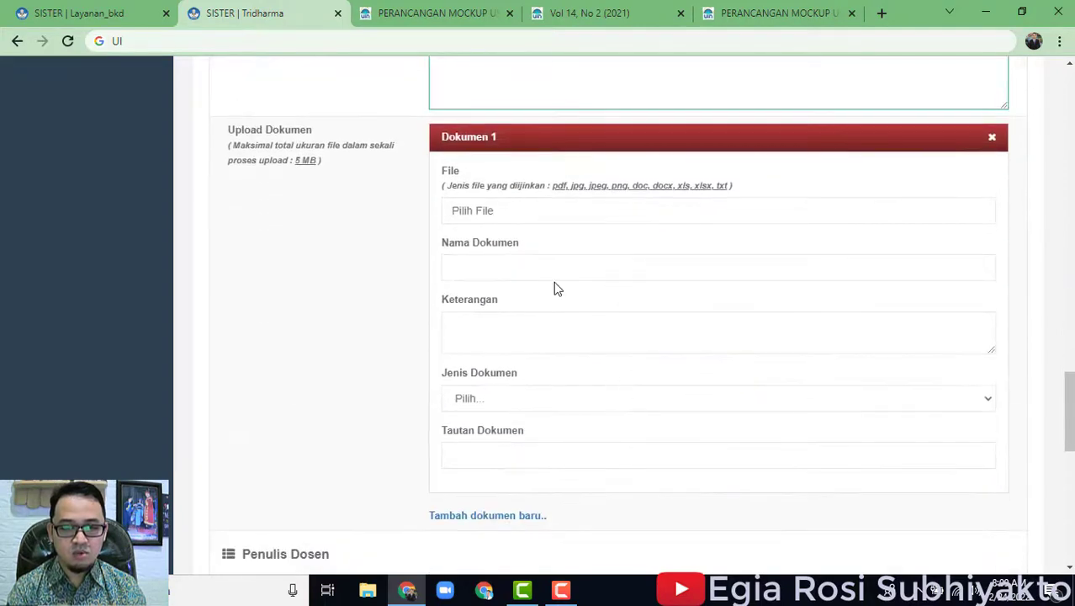
pyautogui.click(576, 223)
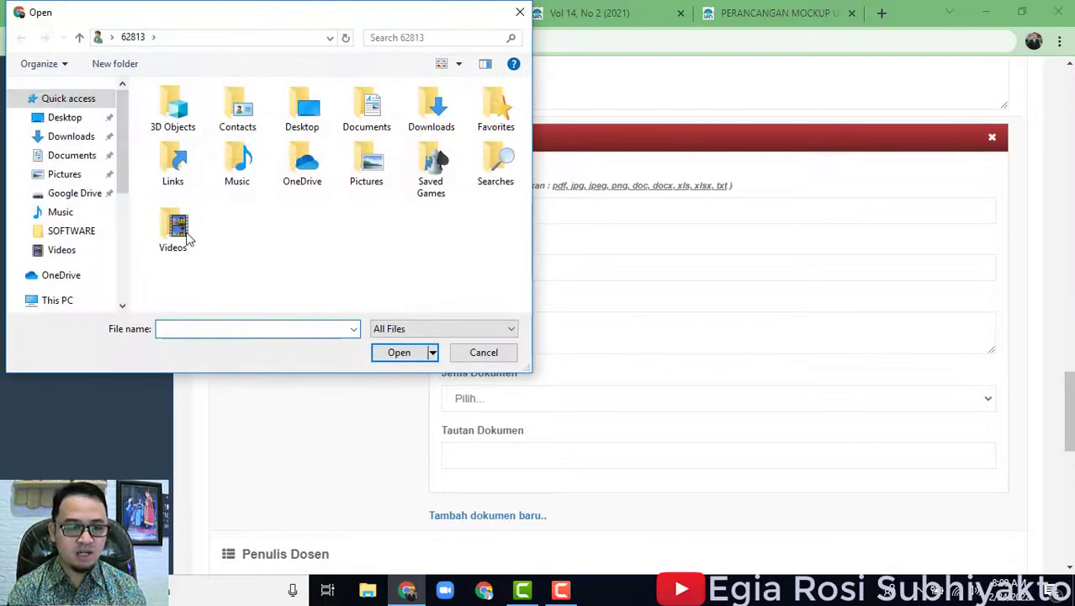
pyautogui.click(520, 11)
pyautogui.click(740, 12)
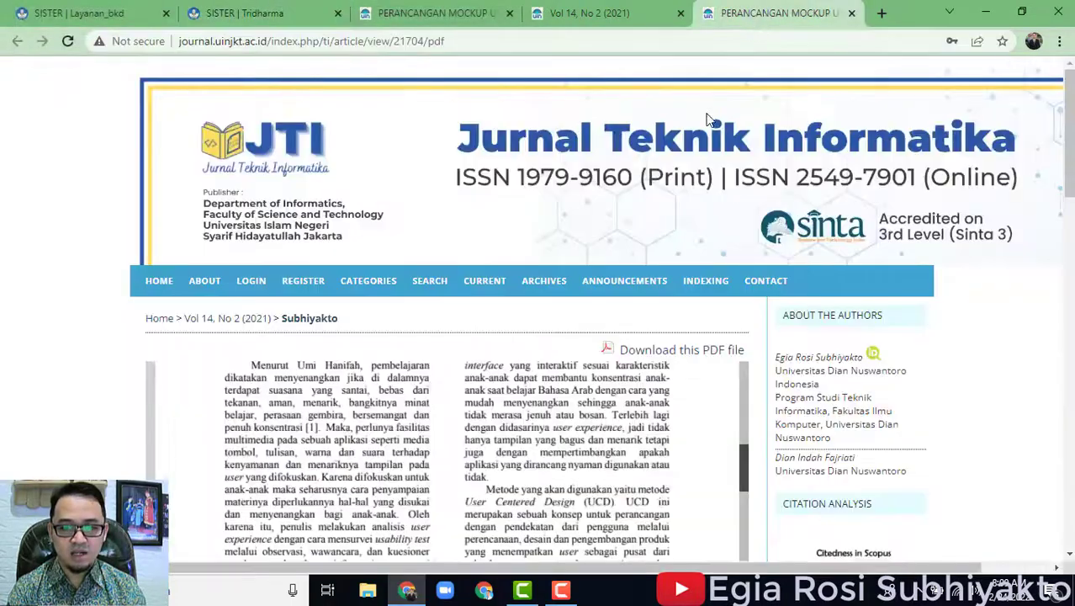
pyautogui.scroll(-10, 740, 320)
pyautogui.scroll(5, 703, 187)
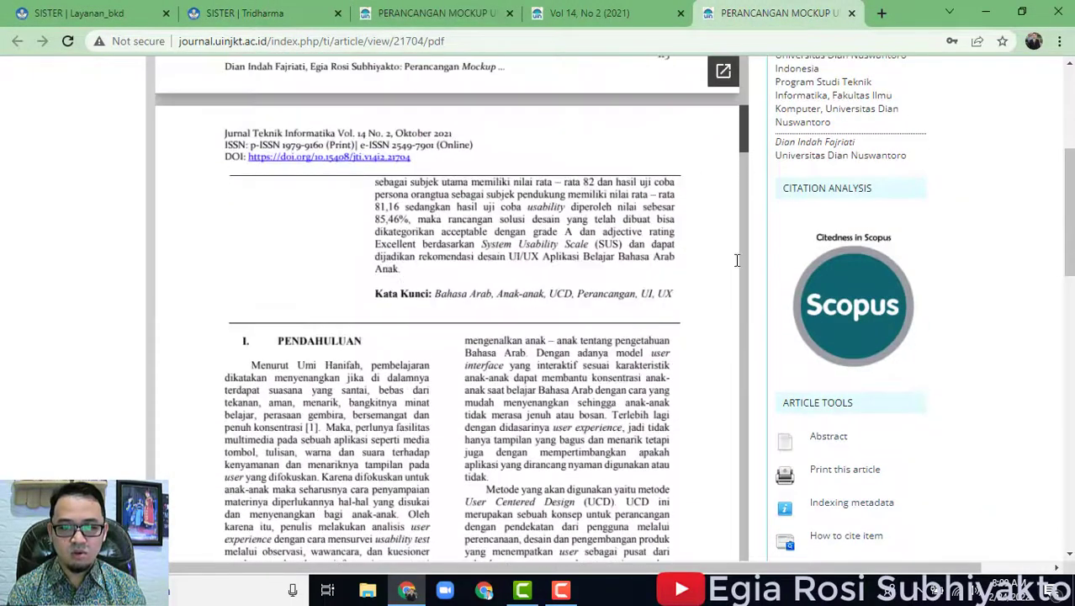
pyautogui.scroll(10, 733, 257)
pyautogui.click(734, 357)
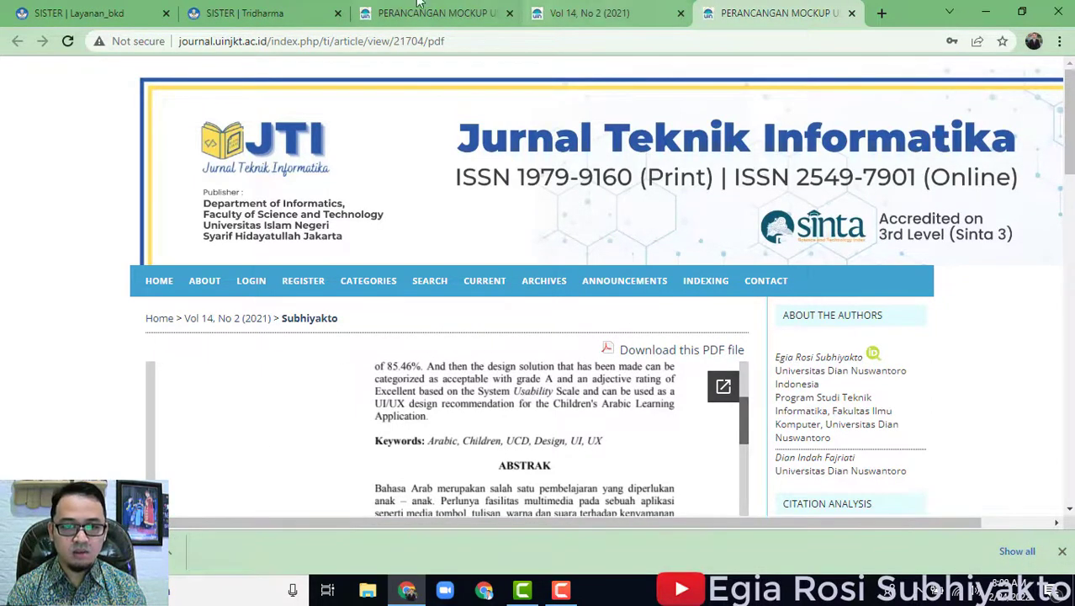
pyautogui.click(252, 13)
pyautogui.scroll(-1, 994, 489)
pyautogui.click(577, 129)
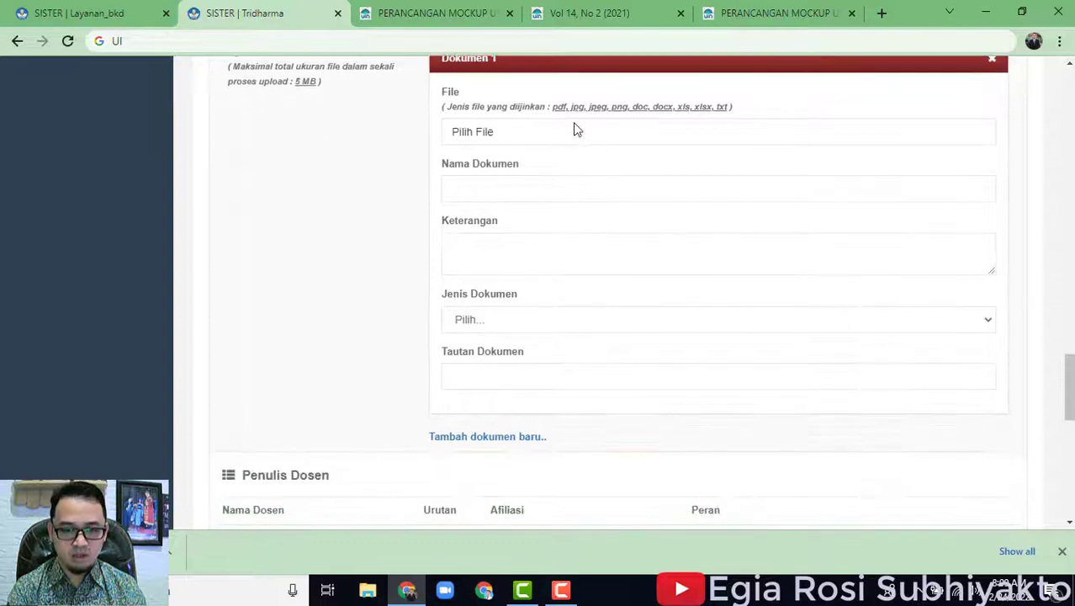
pyautogui.click(84, 139)
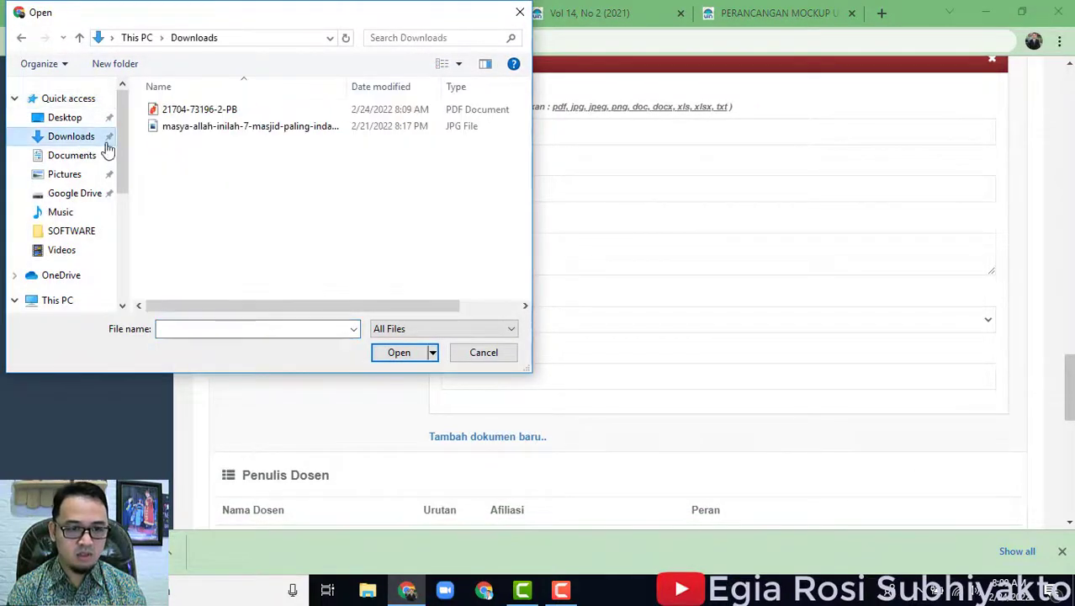
pyautogui.click(218, 111)
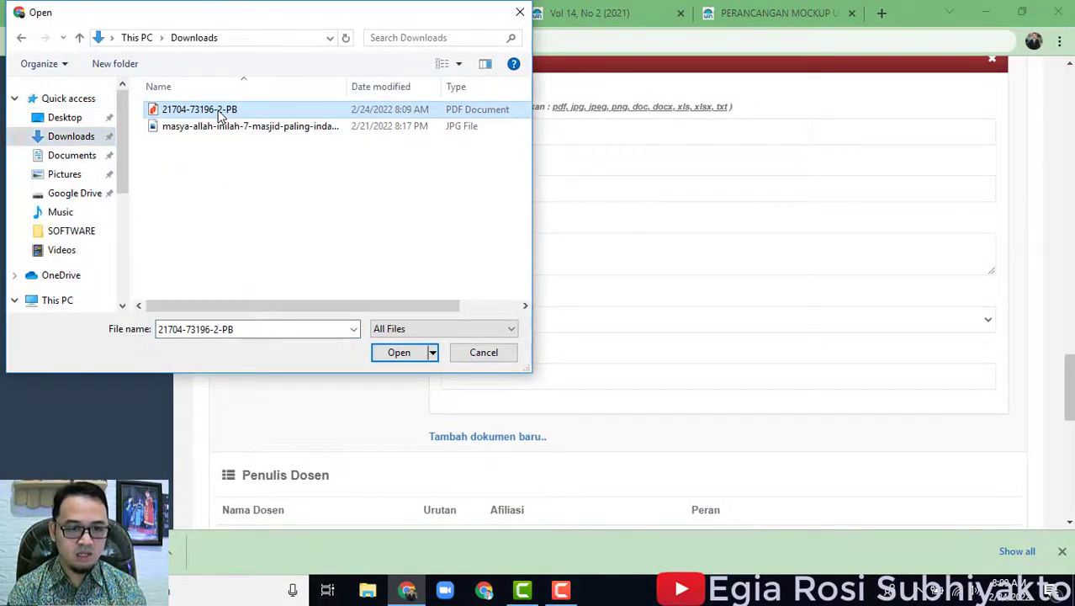
pyautogui.click(392, 352)
# Name the document 'File Jurnal' and set Jenis Dokumen to Lainnya.
pyautogui.click(536, 192)
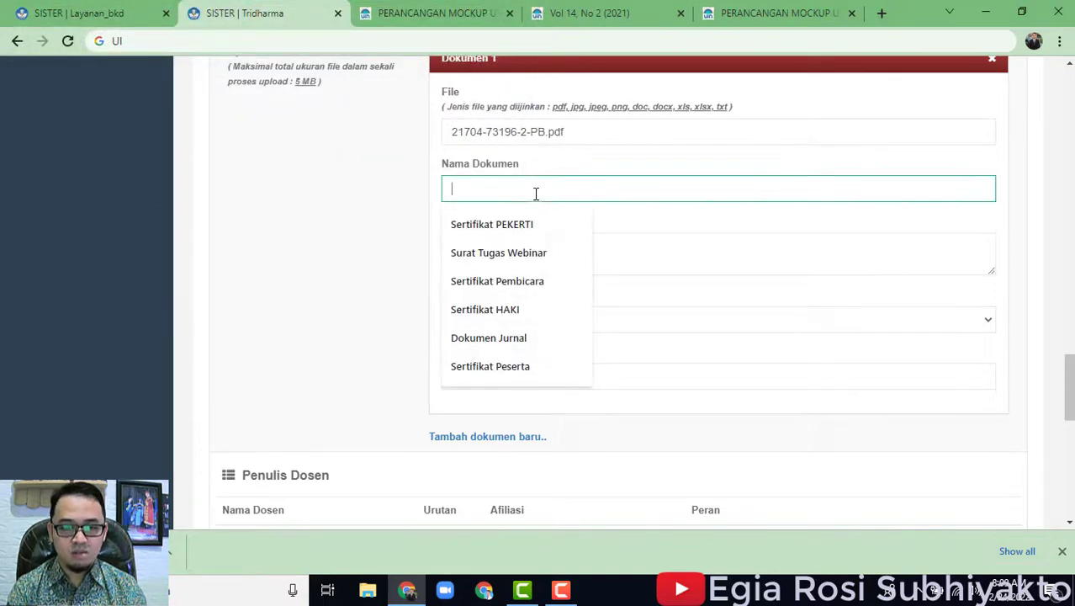
pyautogui.write('Jurnal')
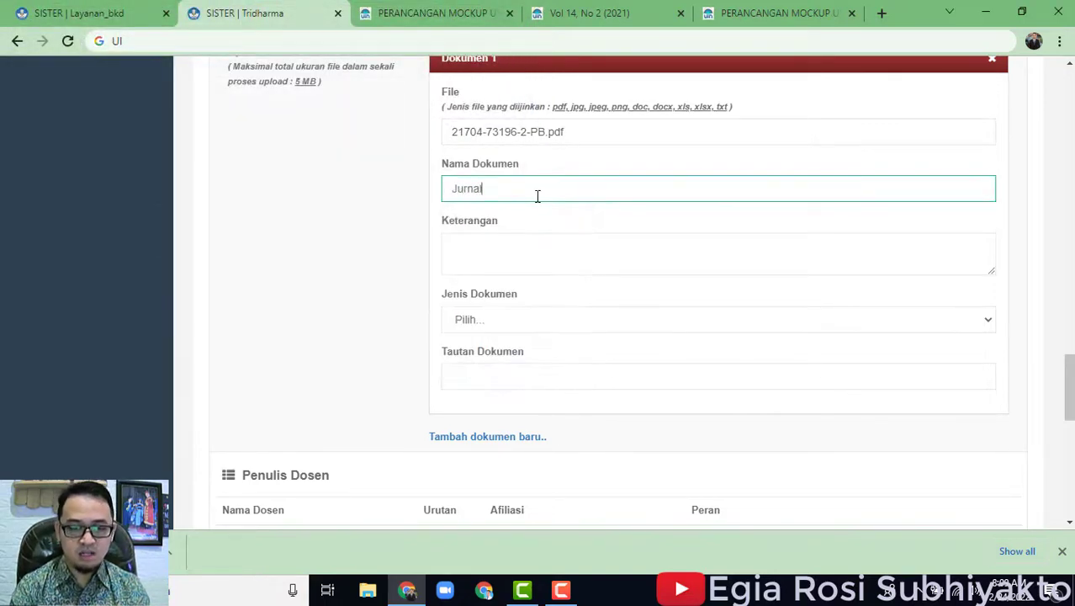
pyautogui.press('BackSpace')
pyautogui.press('BackSpace')
pyautogui.press('BackSpace')
pyautogui.press('BackSpace')
pyautogui.press('BackSpace')
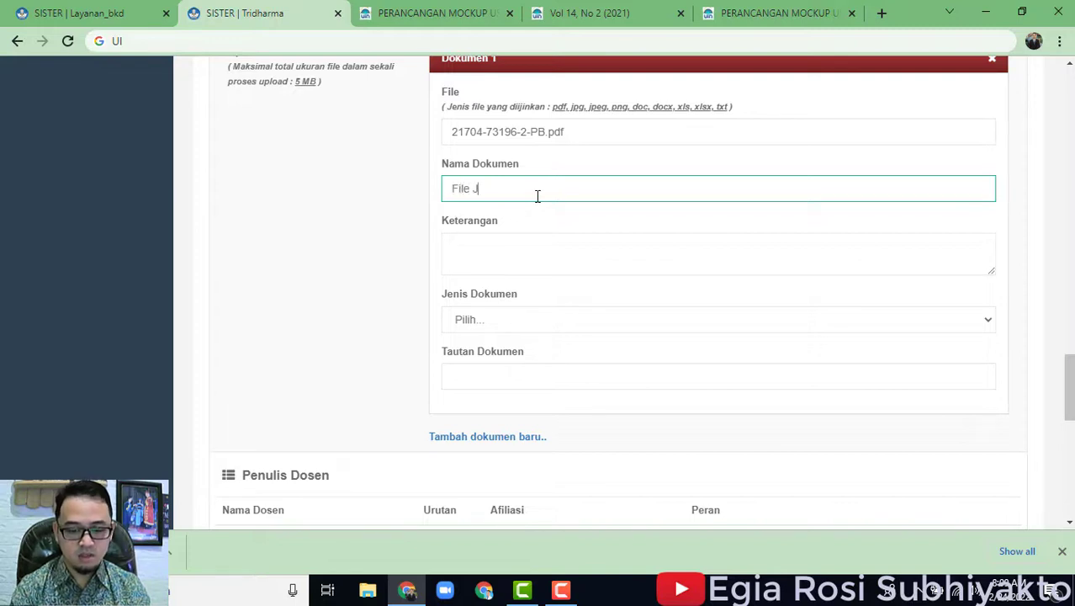
pyautogui.write('File Jurnal')
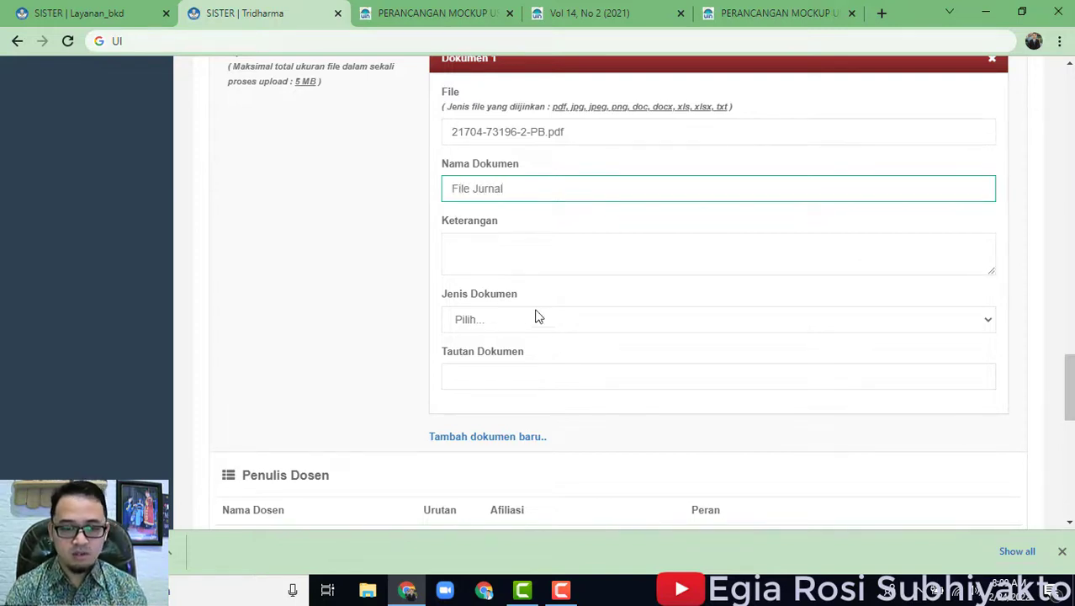
pyautogui.click(535, 319)
pyautogui.scroll(-1, 539, 286)
pyautogui.scroll(1, 589, 252)
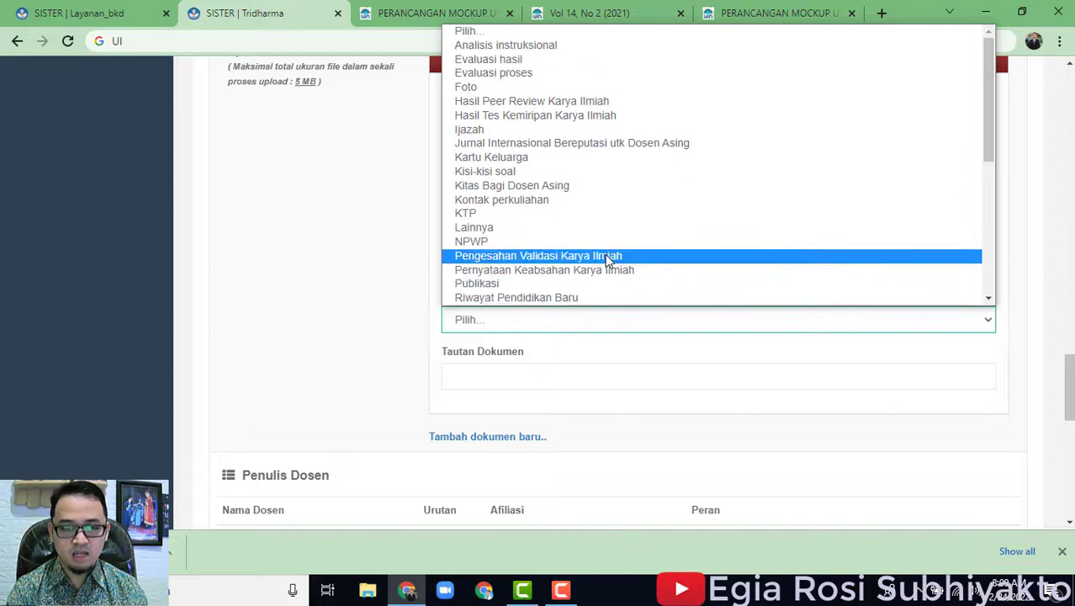
pyautogui.scroll(-4, 555, 227)
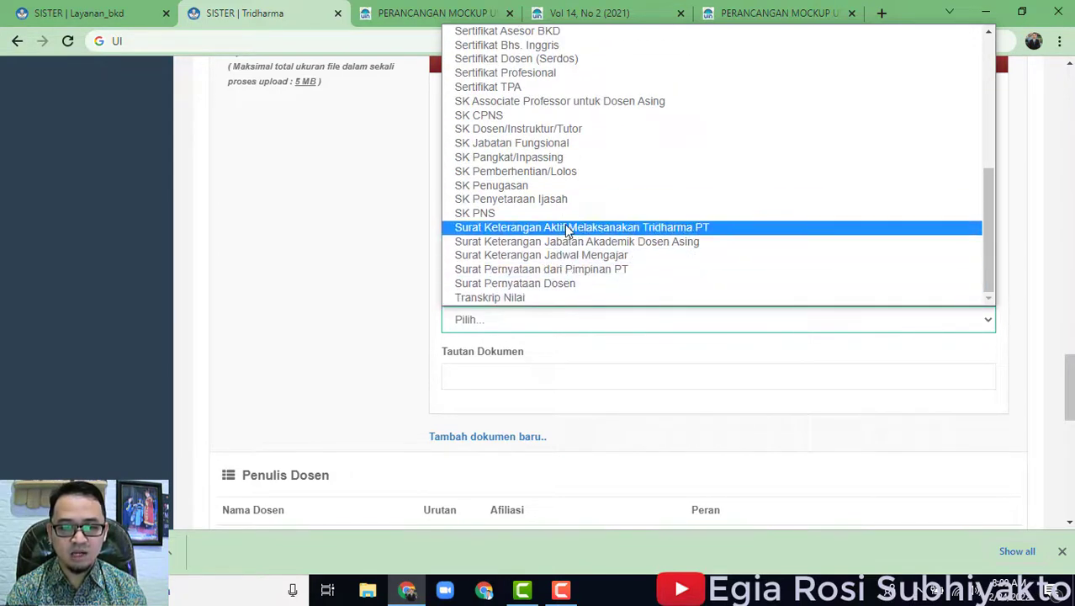
pyautogui.scroll(5, 560, 231)
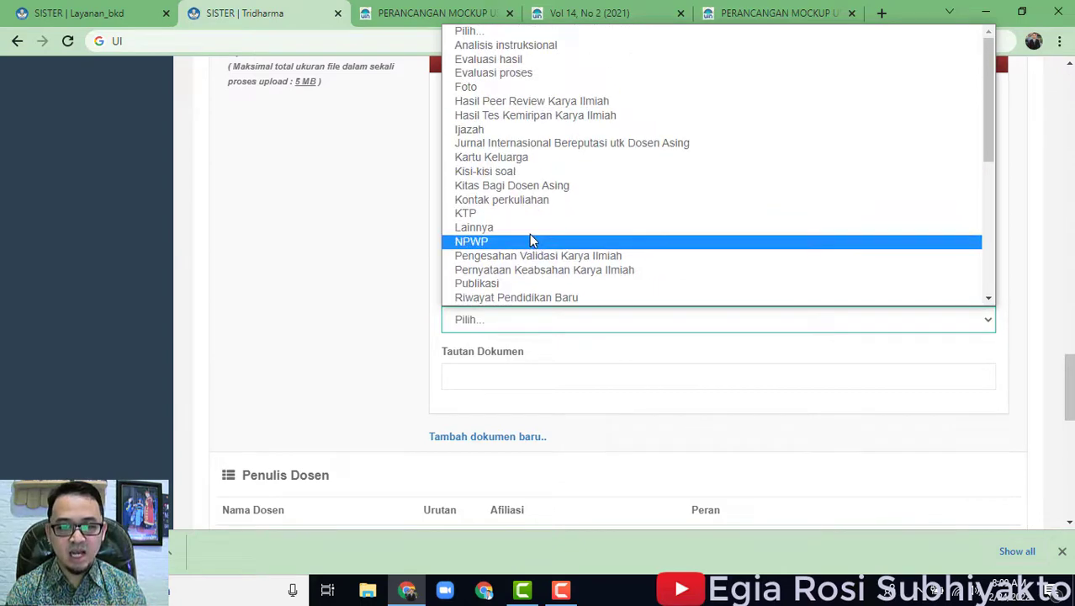
pyautogui.click(530, 228)
pyautogui.scroll(-3, 389, 310)
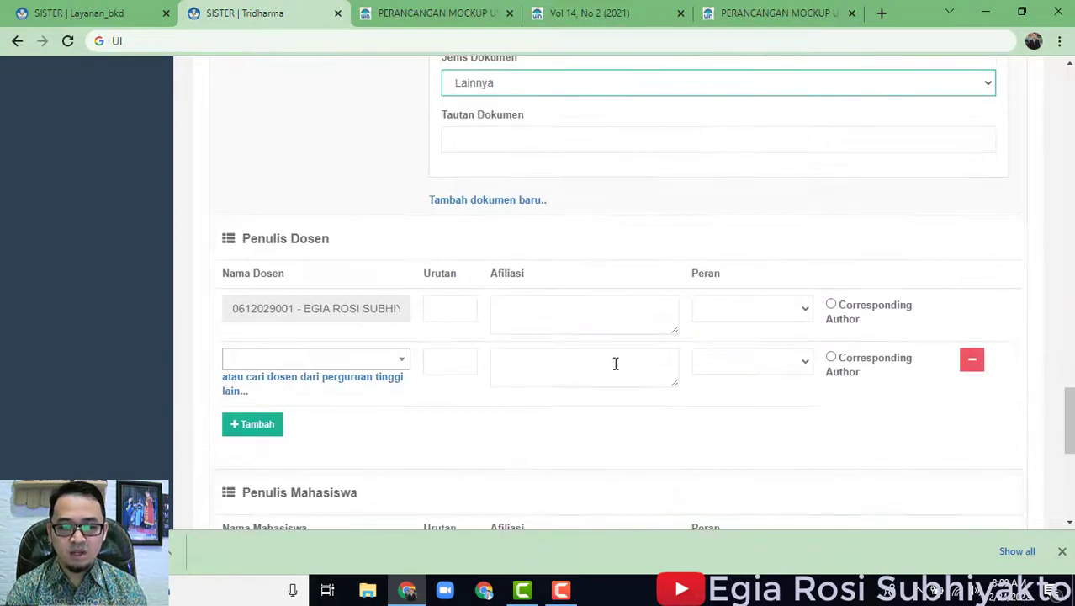
# Enter order 1 and the Universitas Dian Nuswantoro affiliation for the lecturer author.
pyautogui.click(580, 306)
pyautogui.click(463, 306)
pyautogui.write('1')
pyautogui.click(565, 311)
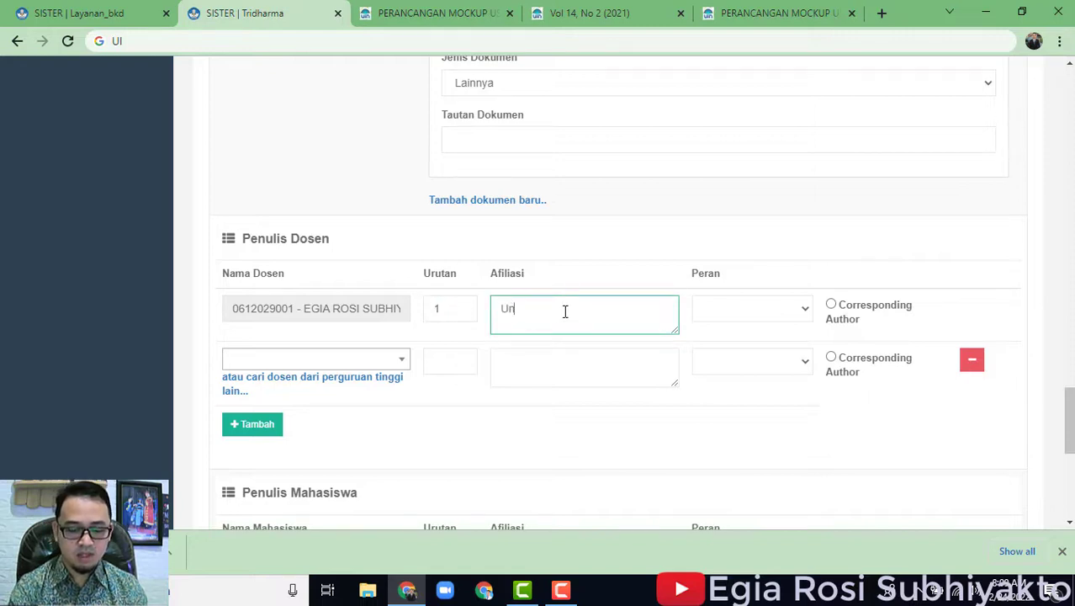
pyautogui.press('BackSpace')
pyautogui.press('BackSpace')
pyautogui.press('BackSpace')
pyautogui.press('BackSpace')
pyautogui.press('BackSpace')
pyautogui.press('BackSpace')
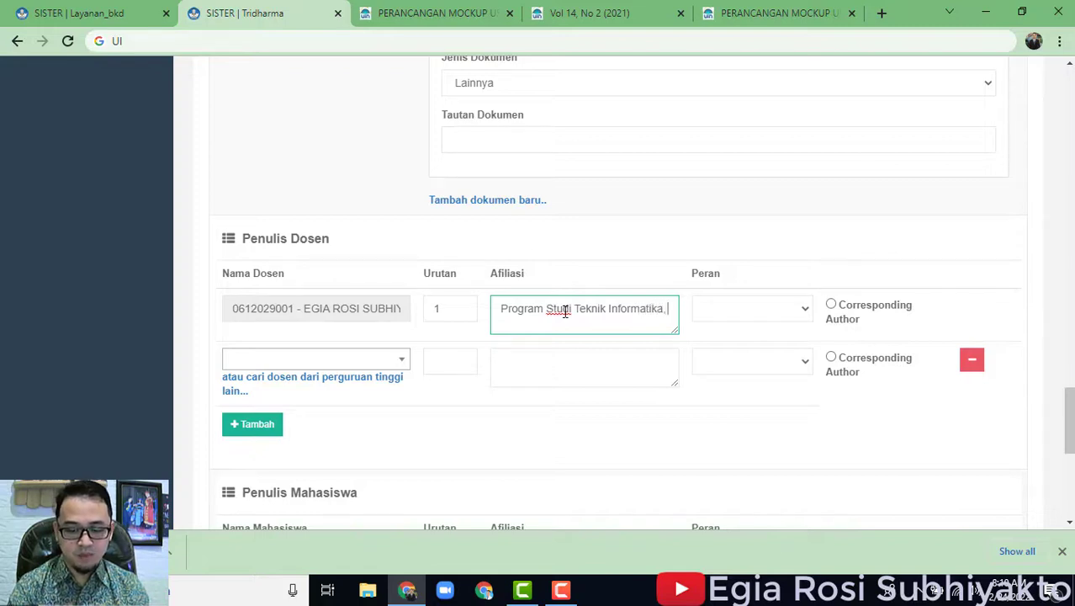
pyautogui.write('U')
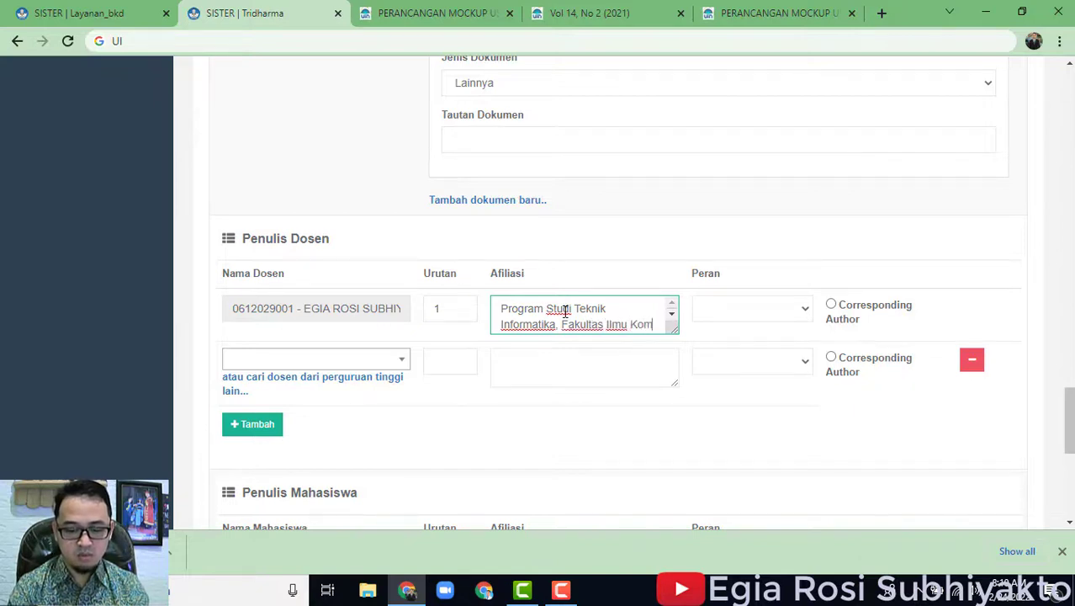
pyautogui.write('puter, Un')
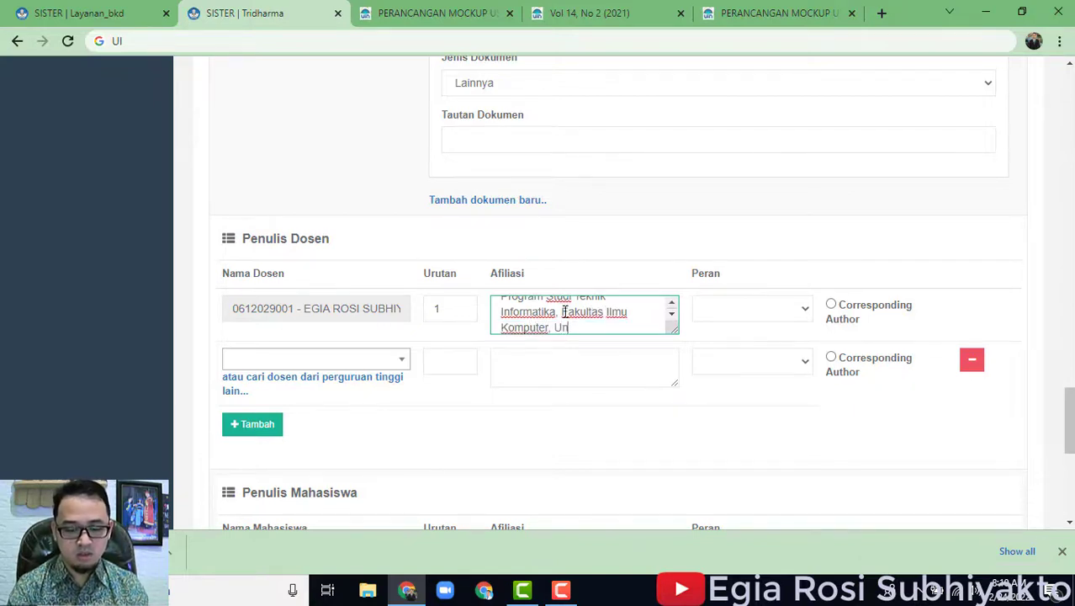
pyautogui.write('iversitas ')
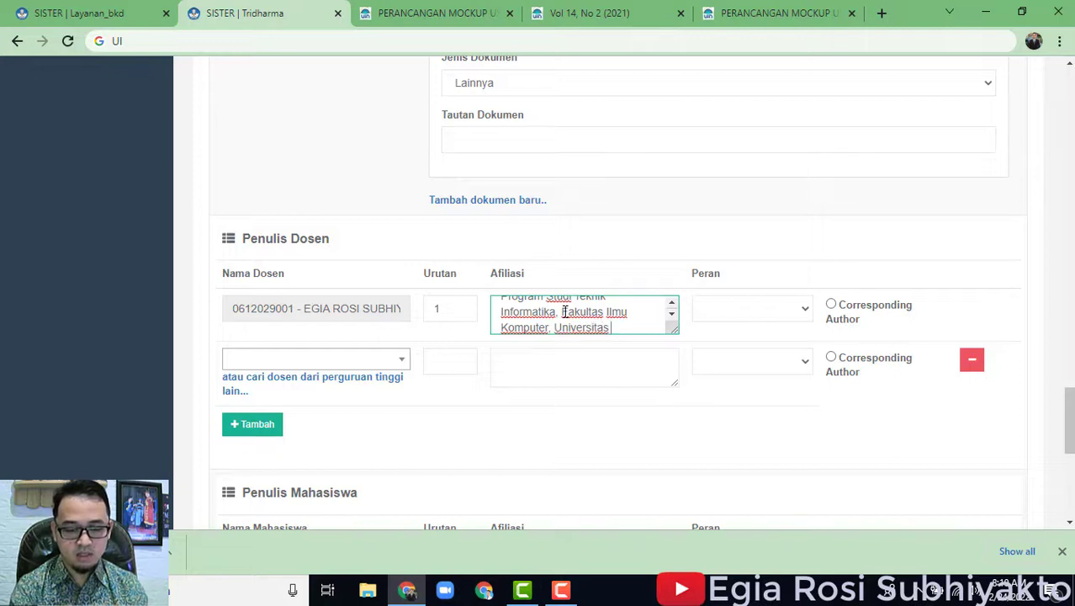
pyautogui.write('Dian Nuswantoro')
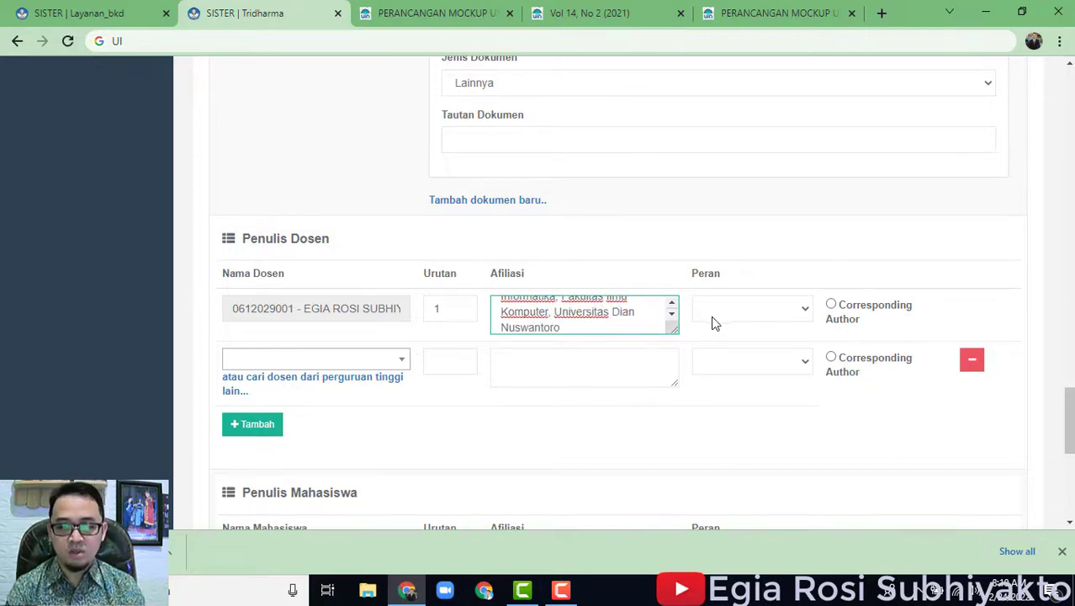
# Set the author's role to Penulis and mark them as corresponding author.
pyautogui.click(740, 317)
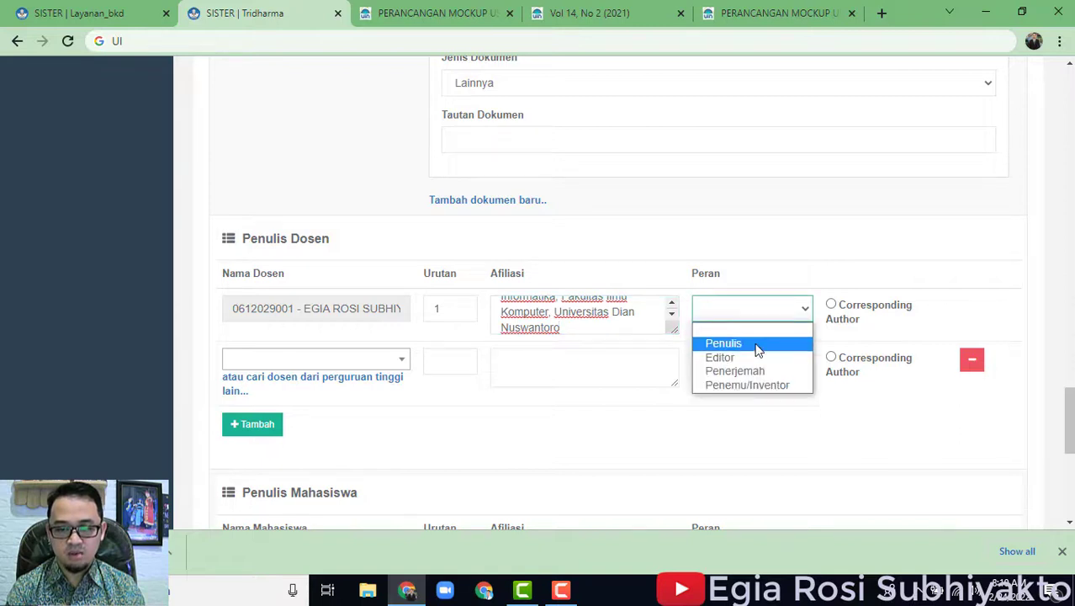
pyautogui.click(756, 344)
pyautogui.click(831, 305)
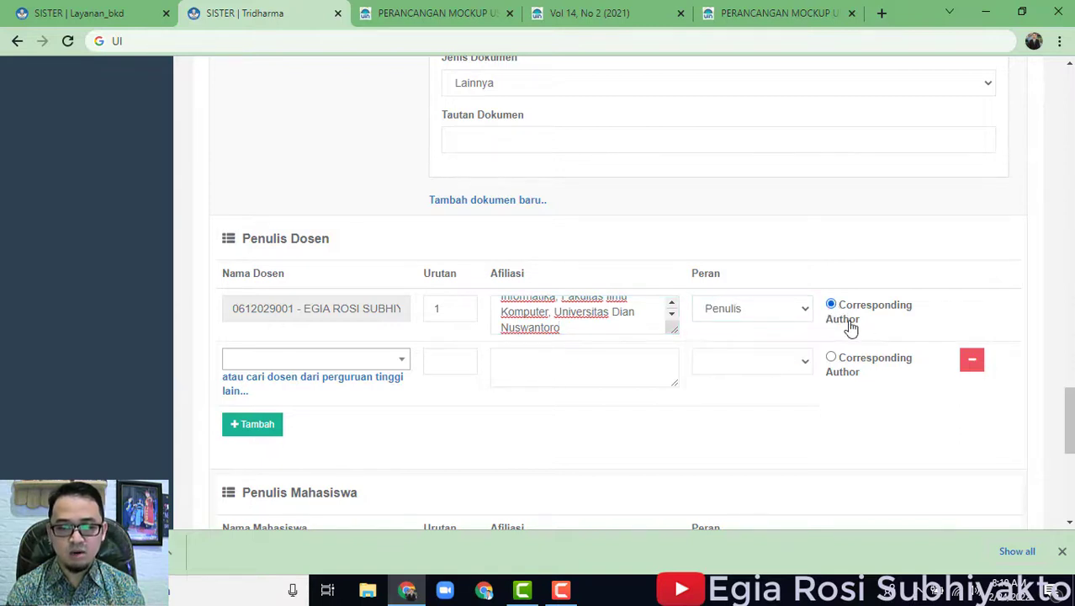
pyautogui.click(778, 13)
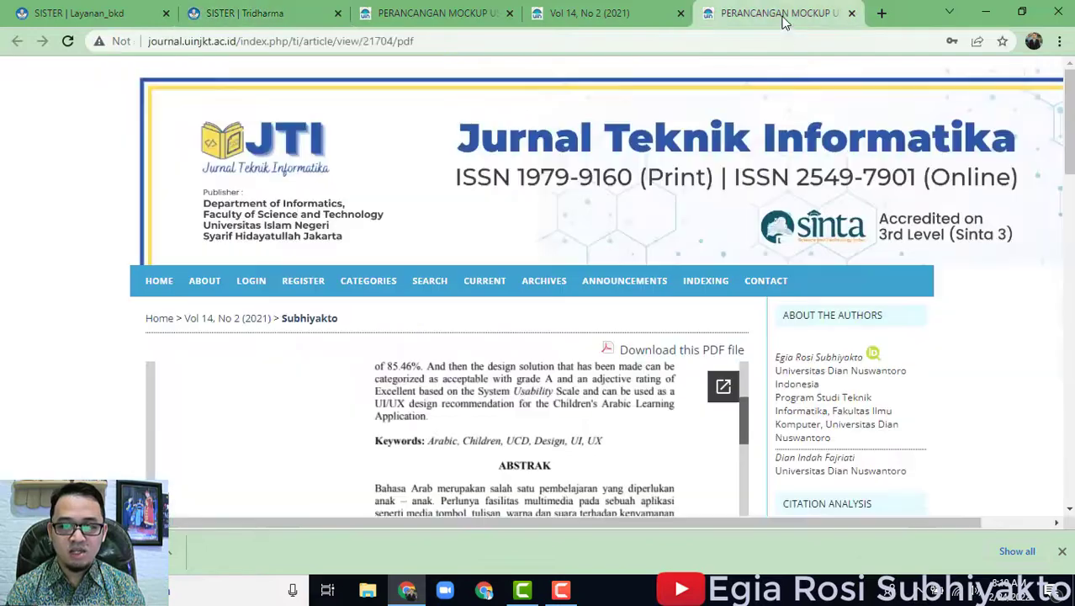
pyautogui.scroll(4, 640, 433)
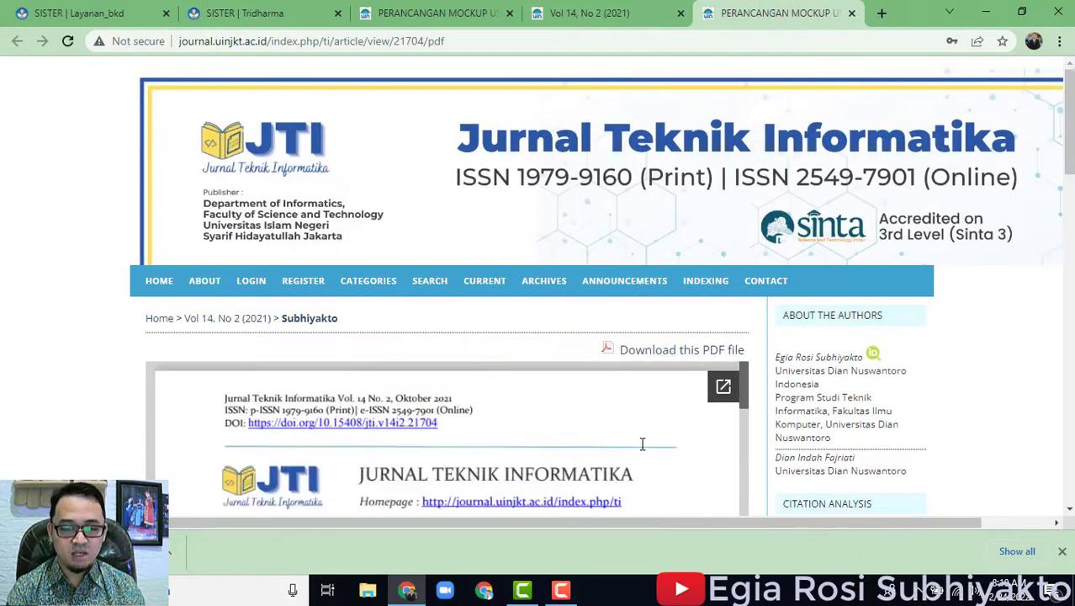
pyautogui.scroll(-4, 827, 442)
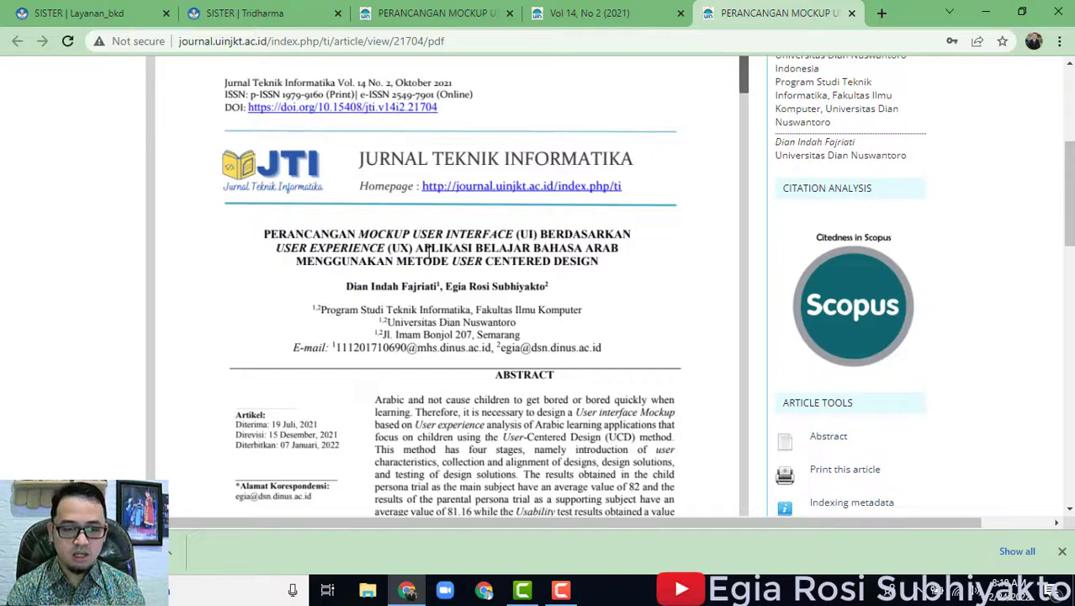
pyautogui.click(242, 9)
# Search for a second lecturer co-author by name, which returns no match.
pyautogui.click(331, 358)
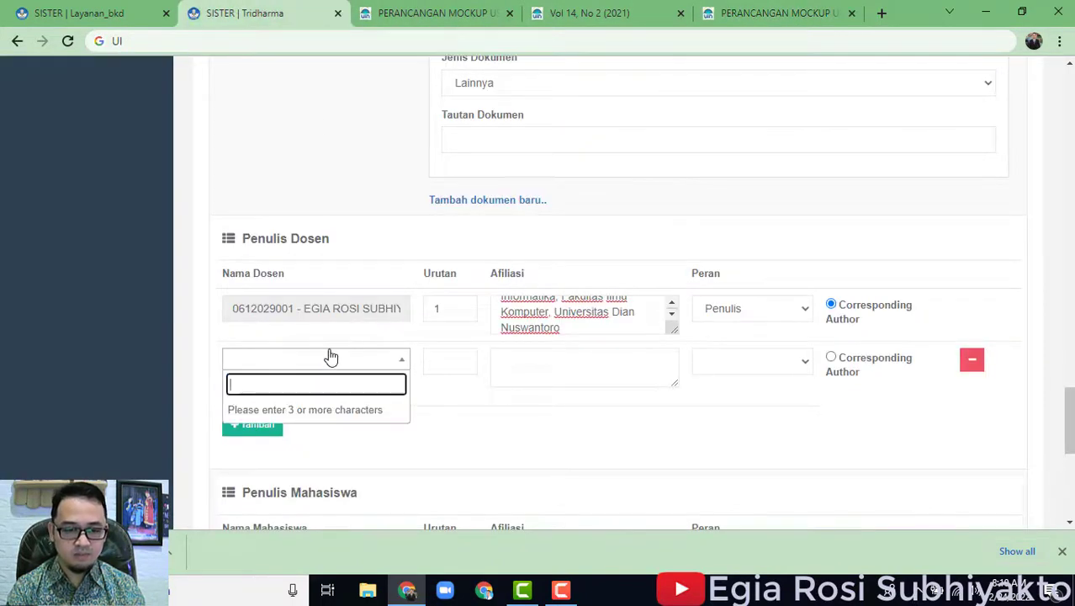
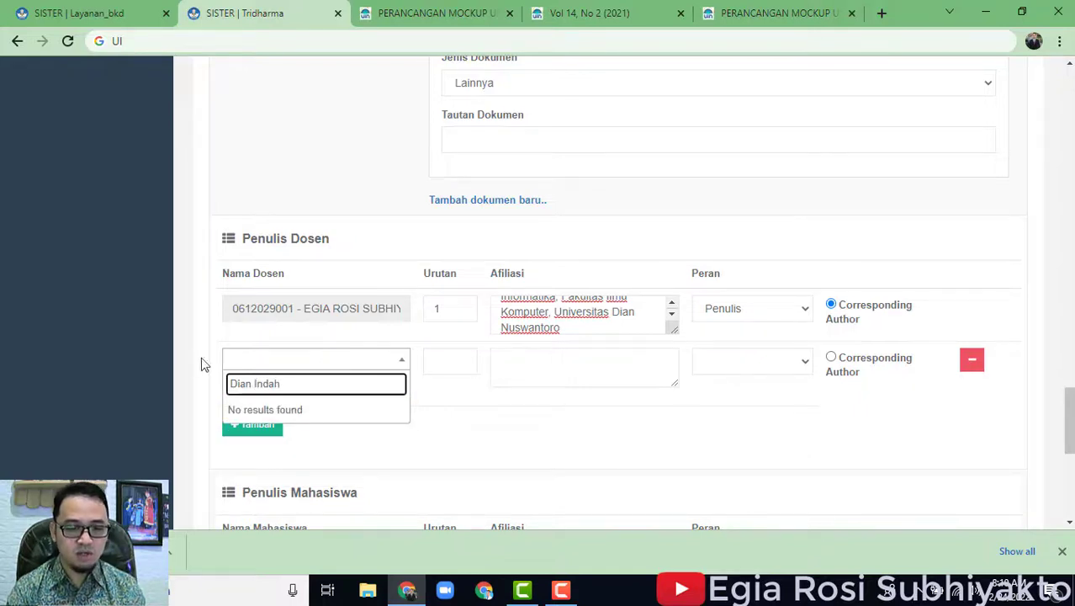
pyautogui.click(148, 373)
pyautogui.scroll(-3, 307, 351)
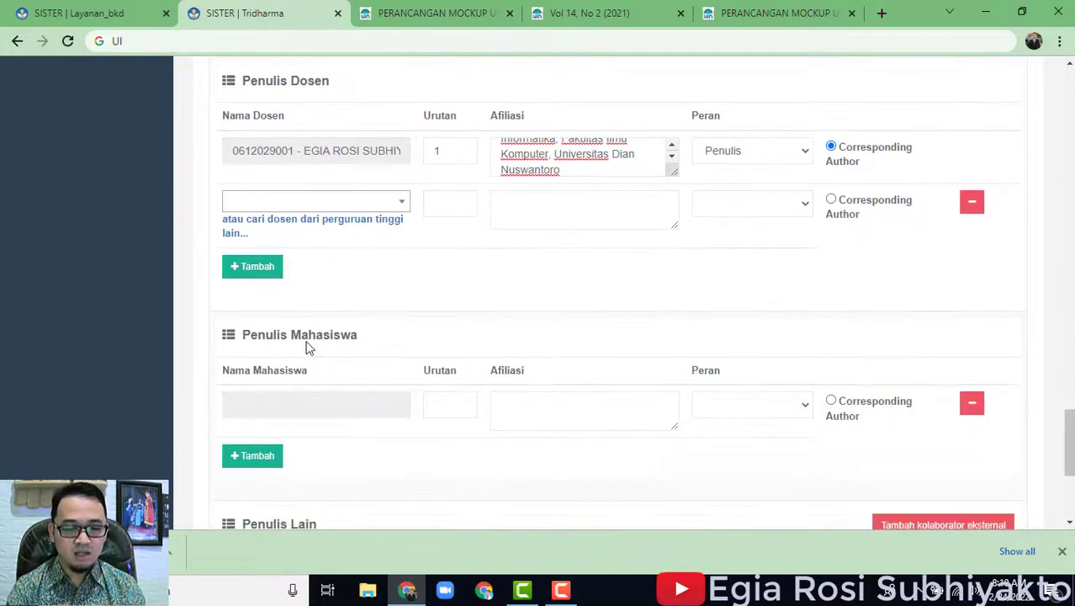
pyautogui.scroll(1, 723, 377)
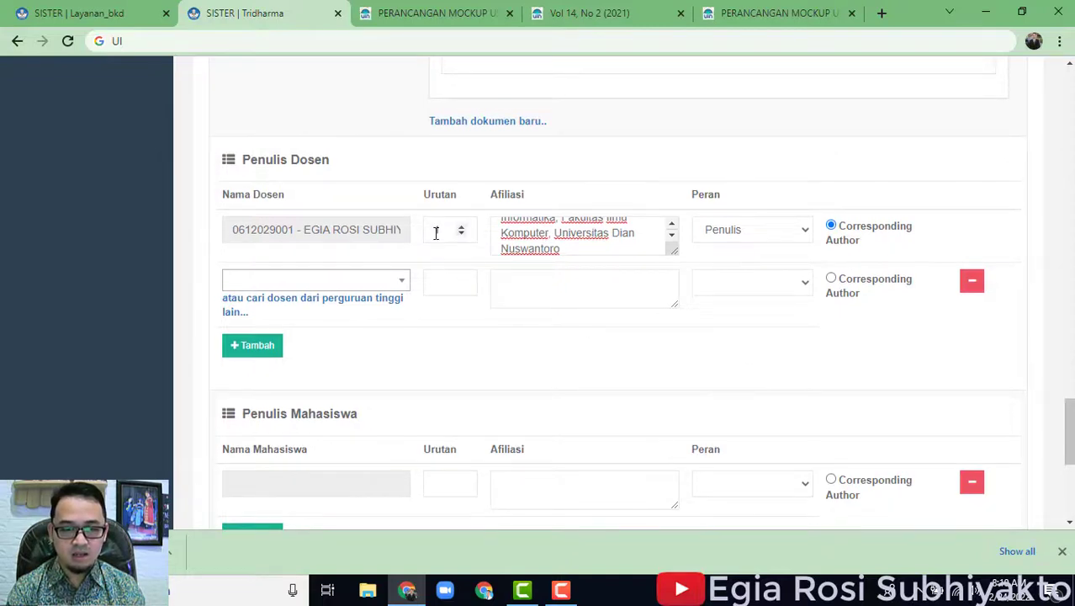
# Change the lecturer's Urutan to 2 to match the article's author order.
pyautogui.click(437, 230)
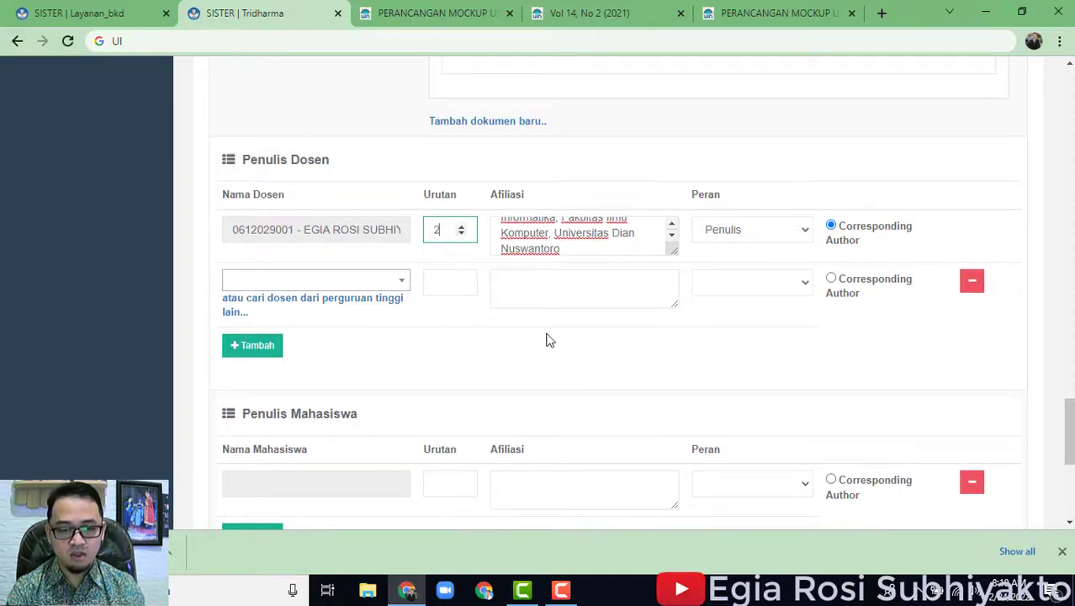
pyautogui.click(558, 362)
pyautogui.click(725, 6)
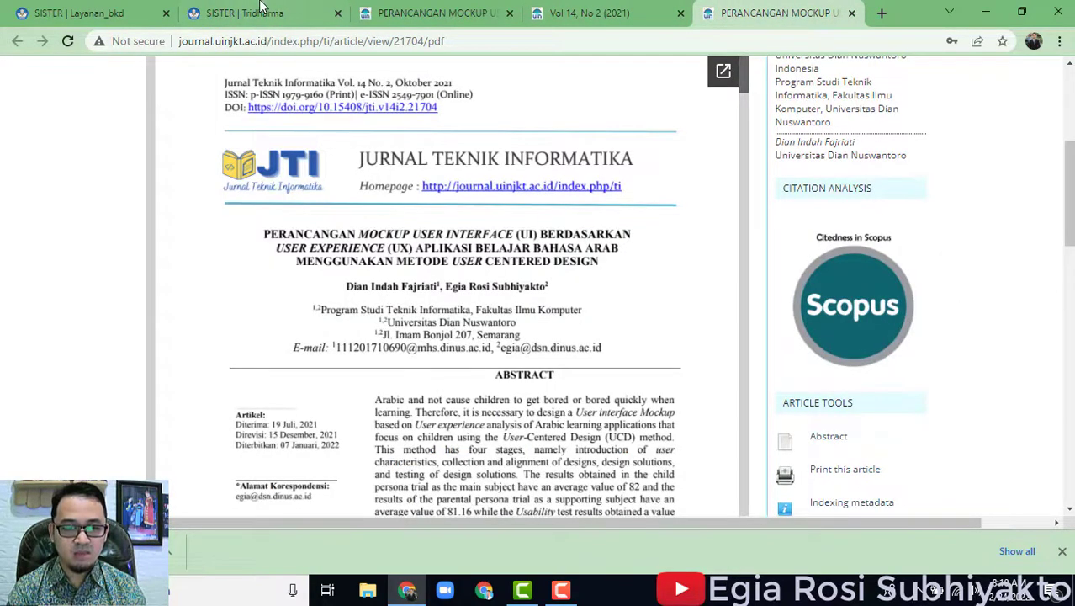
pyautogui.click(263, 6)
pyautogui.scroll(-2, 739, 392)
pyautogui.scroll(1, 736, 393)
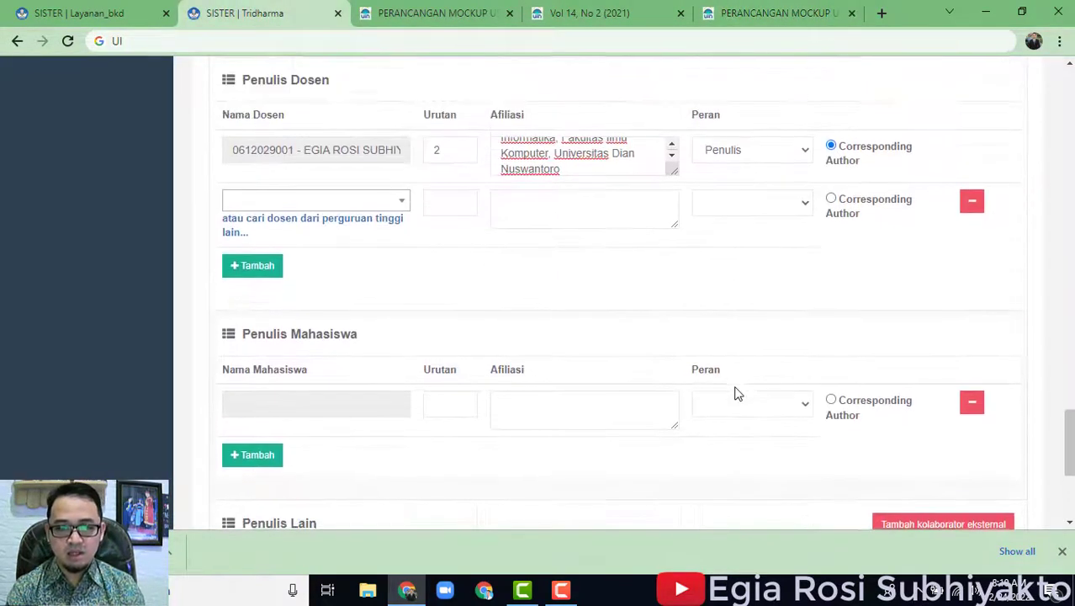
pyautogui.scroll(-2, 713, 341)
pyautogui.scroll(1, 844, 171)
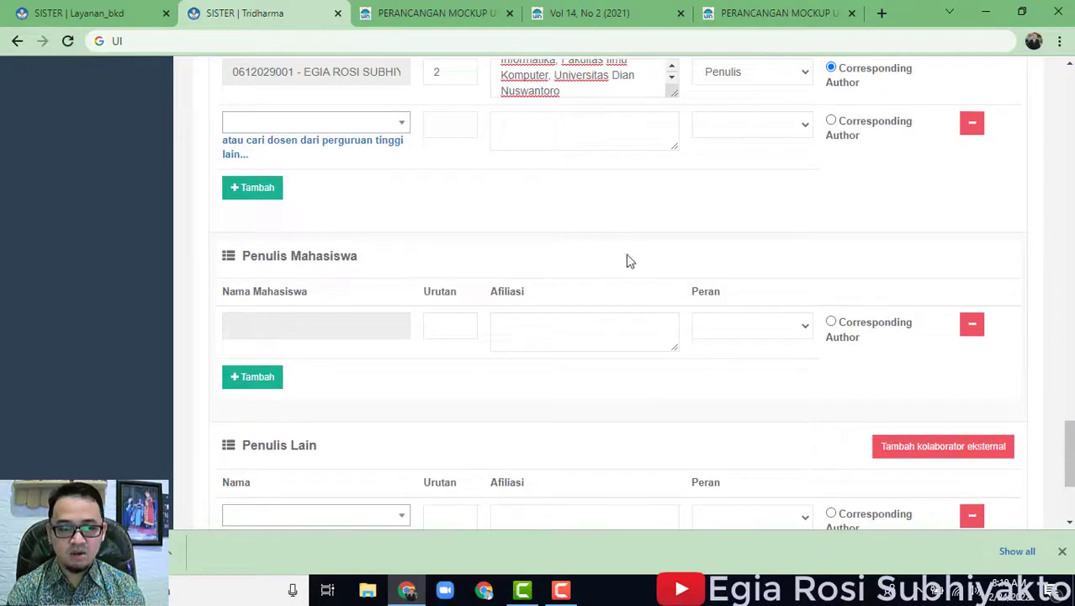
pyautogui.scroll(-2, 623, 248)
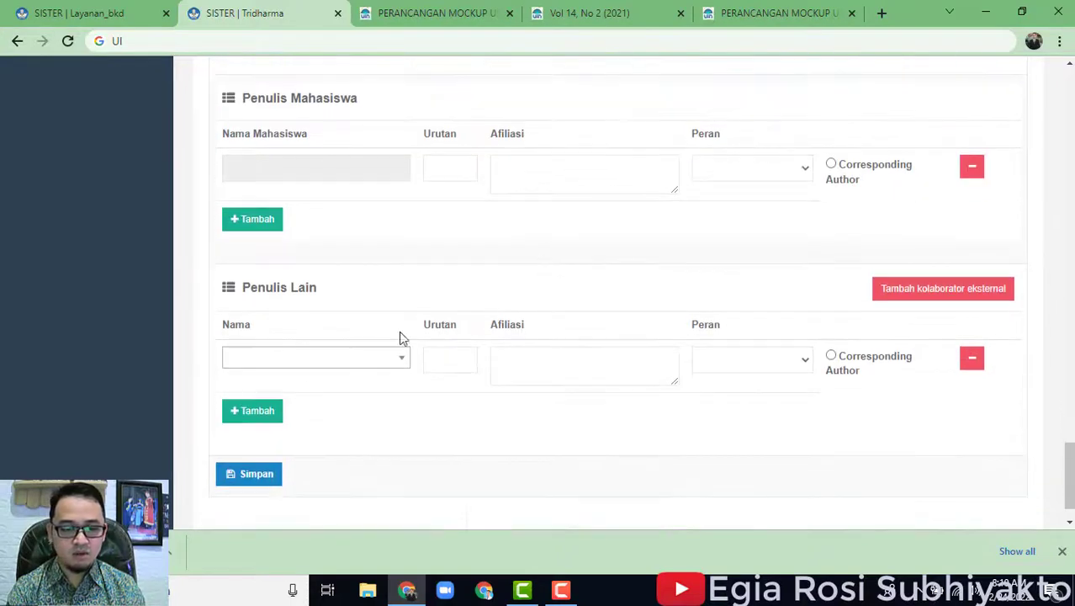
# Save the publication record and switch to the BKD report's Pelaksanaan Penelitian page.
pyautogui.click(271, 476)
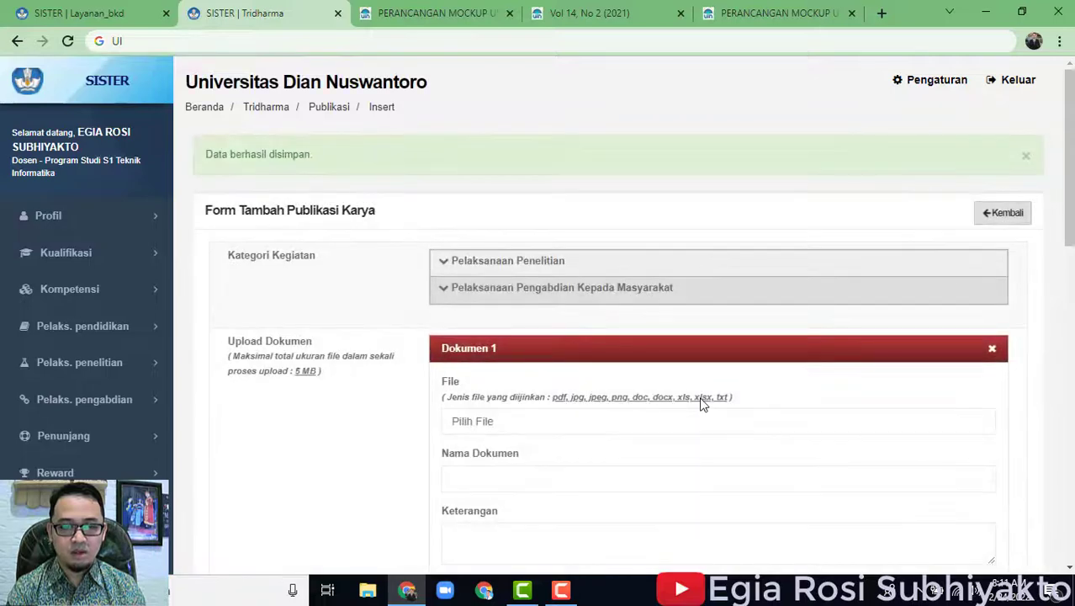
pyautogui.click(154, 6)
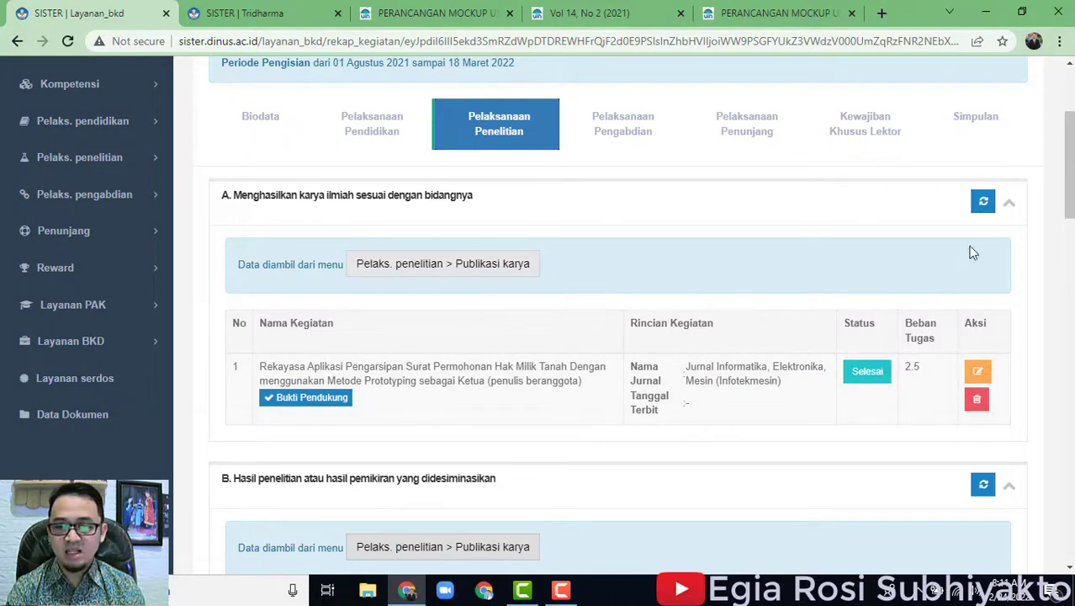
# Re-pull research performance from the portfolio, adding the PERANCANGAN MOCKUP article at 6.25 load.
pyautogui.click(984, 204)
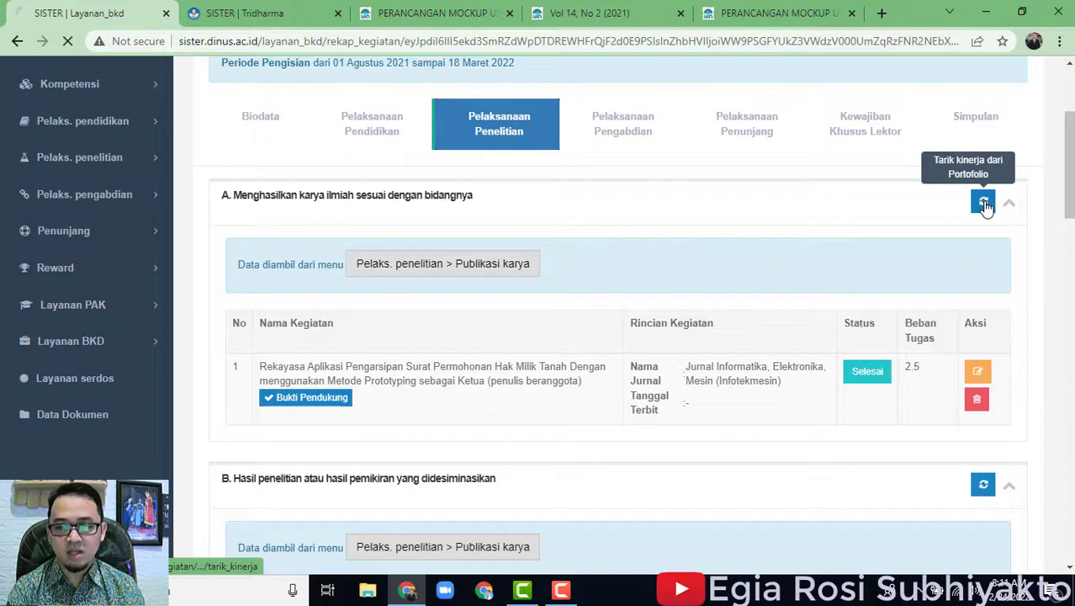
pyautogui.click(528, 411)
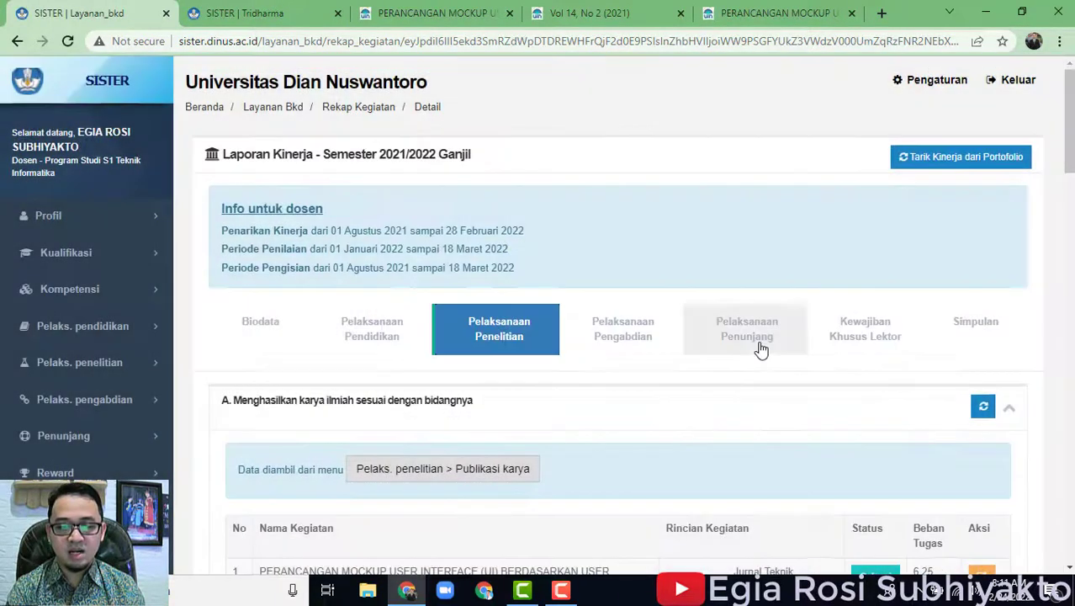
pyautogui.scroll(-4, 758, 348)
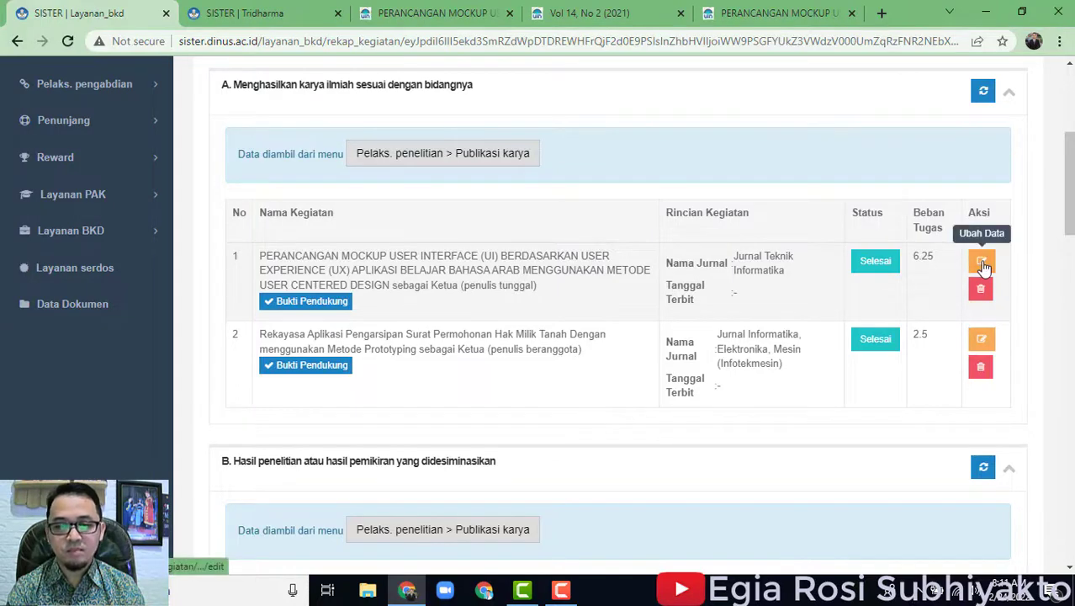
pyautogui.scroll(4, 996, 380)
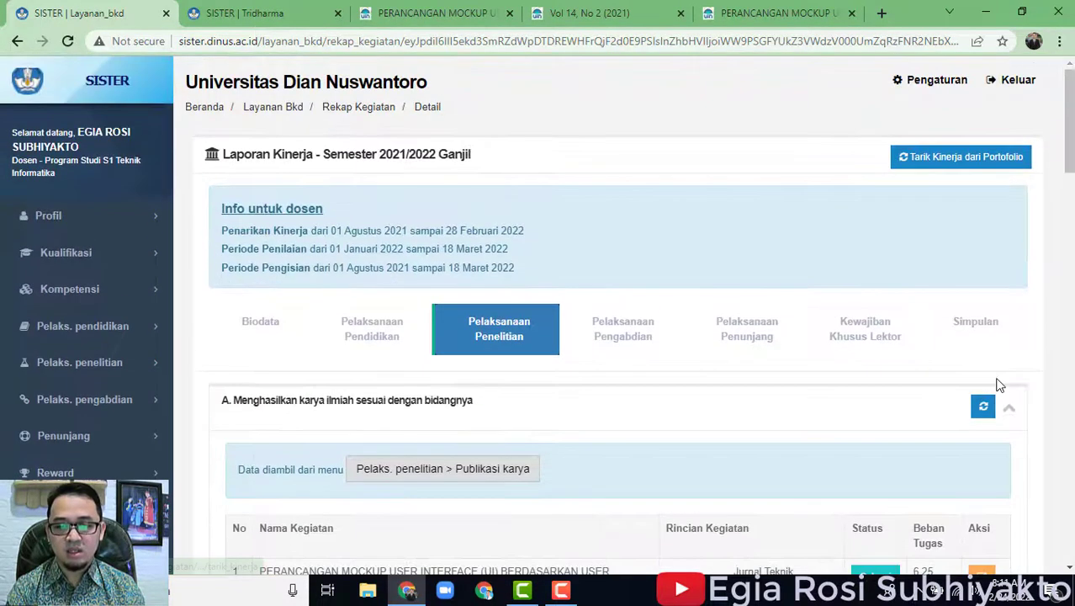
# Review the Simpulan summary of BKD obligations.
pyautogui.click(980, 326)
pyautogui.scroll(-3, 800, 378)
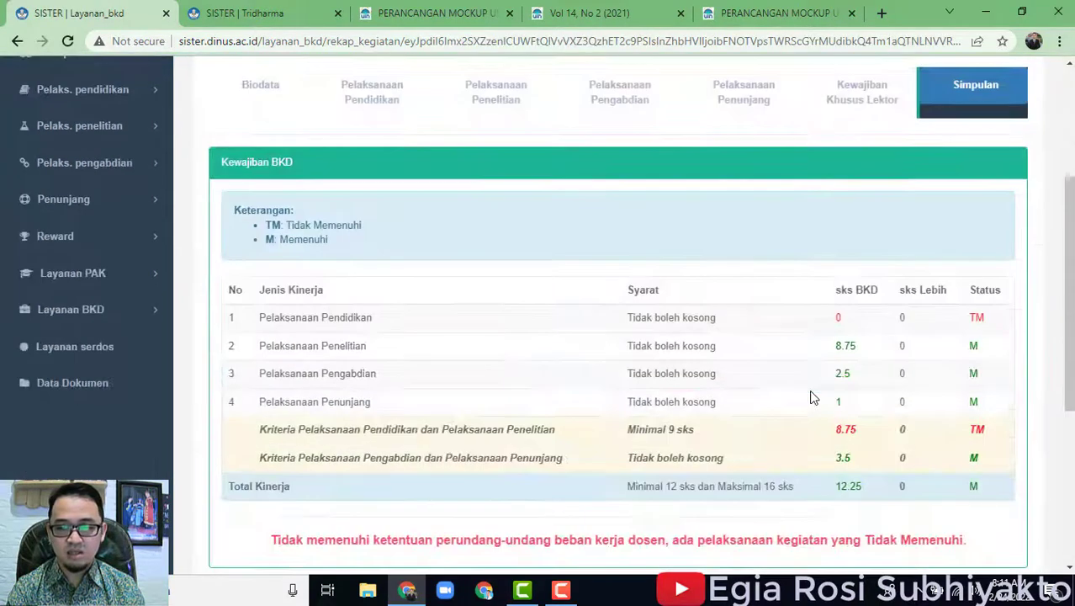
pyautogui.scroll(-2, 813, 399)
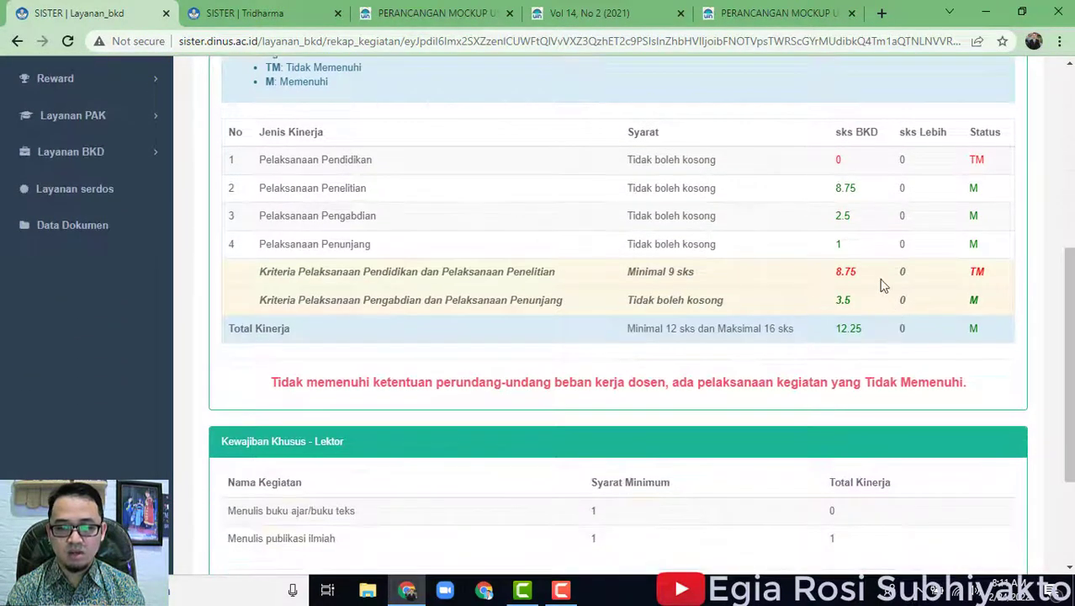
pyautogui.scroll(1, 900, 291)
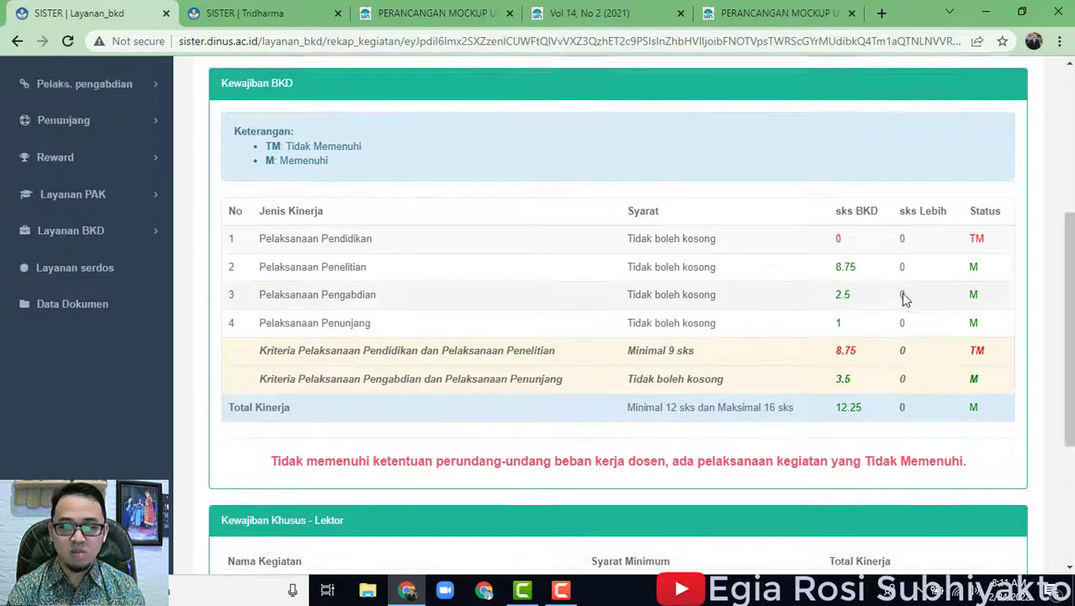
pyautogui.scroll(2, 909, 303)
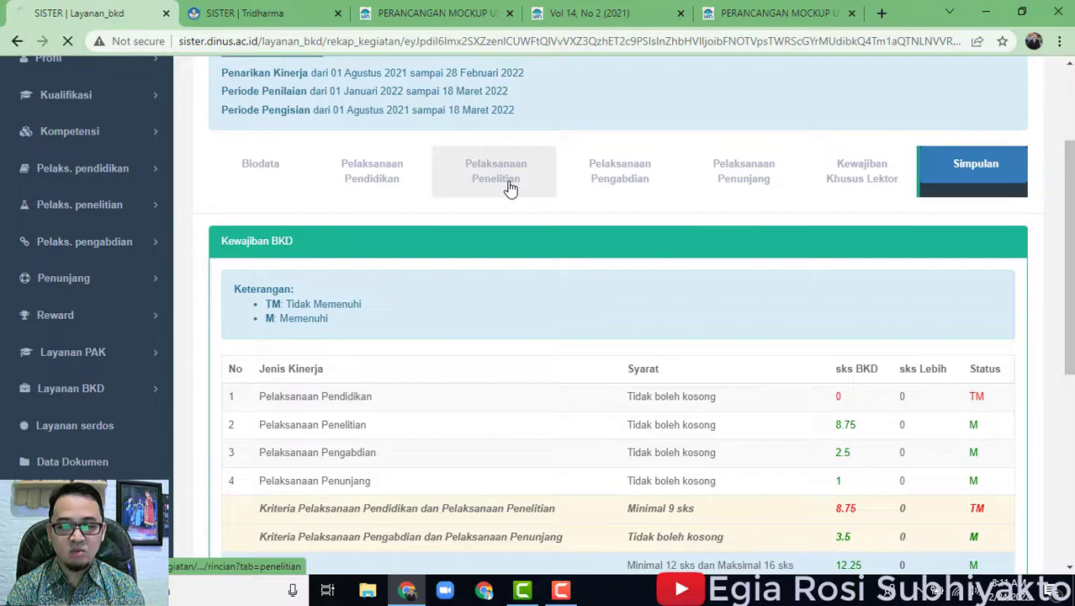
# Scroll to section F and open the Pelaks. penelitian > Paten/HKI list in a new tab.
pyautogui.scroll(-3, 775, 402)
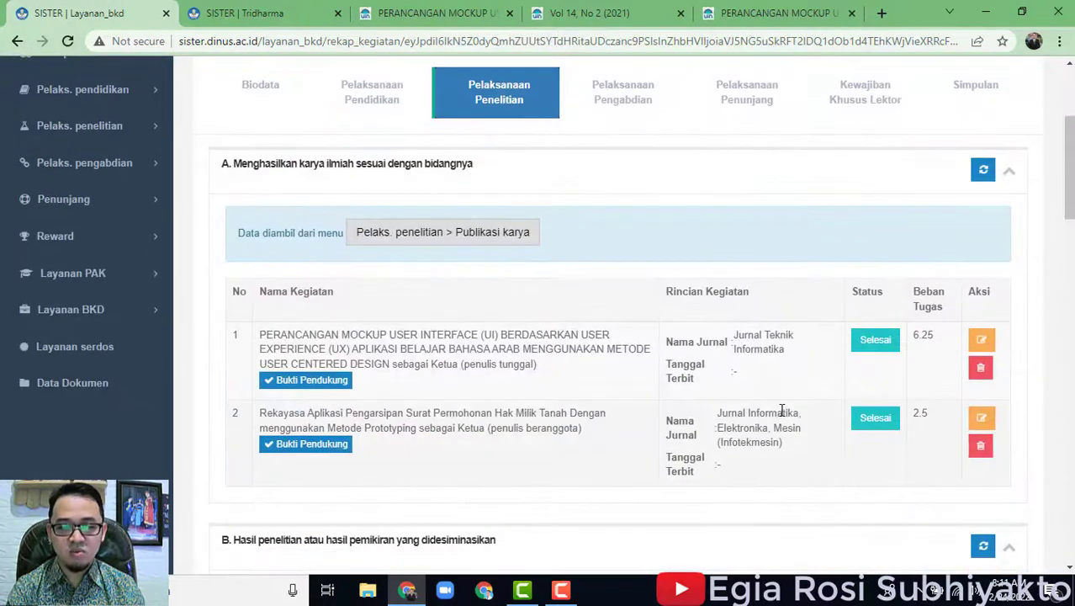
pyautogui.scroll(-1, 782, 410)
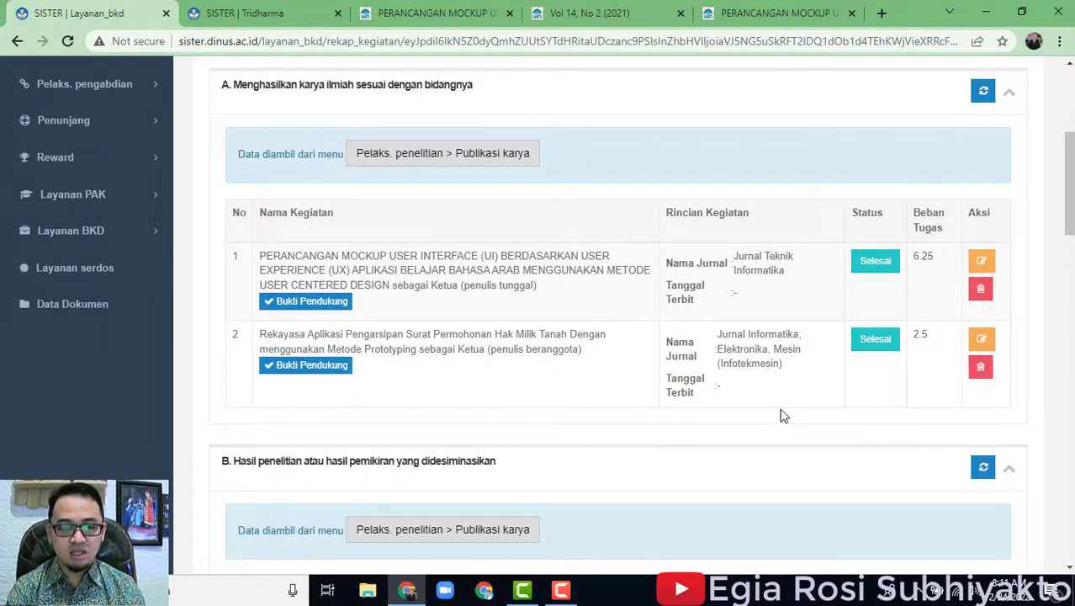
pyautogui.scroll(-9, 782, 417)
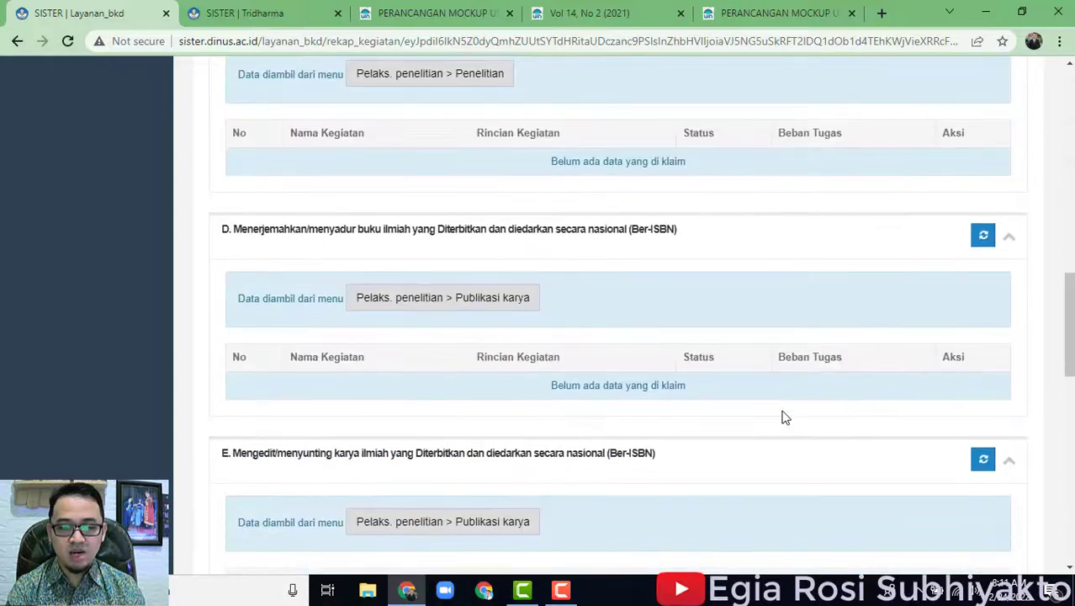
pyautogui.scroll(-8, 782, 416)
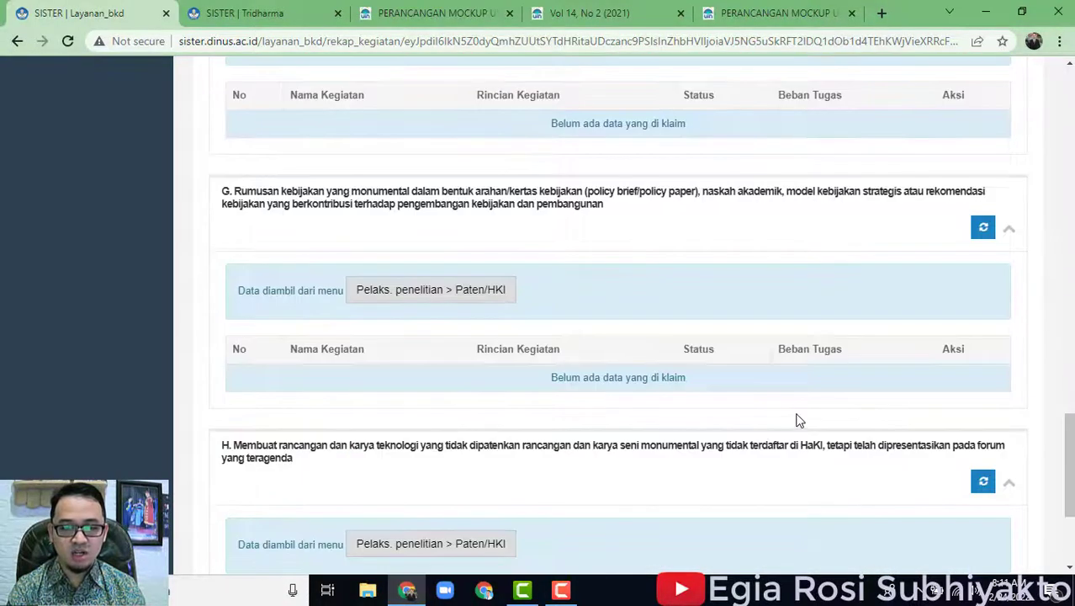
pyautogui.scroll(-3, 791, 419)
pyautogui.scroll(2, 610, 388)
pyautogui.scroll(-2, 617, 400)
pyautogui.scroll(6, 619, 401)
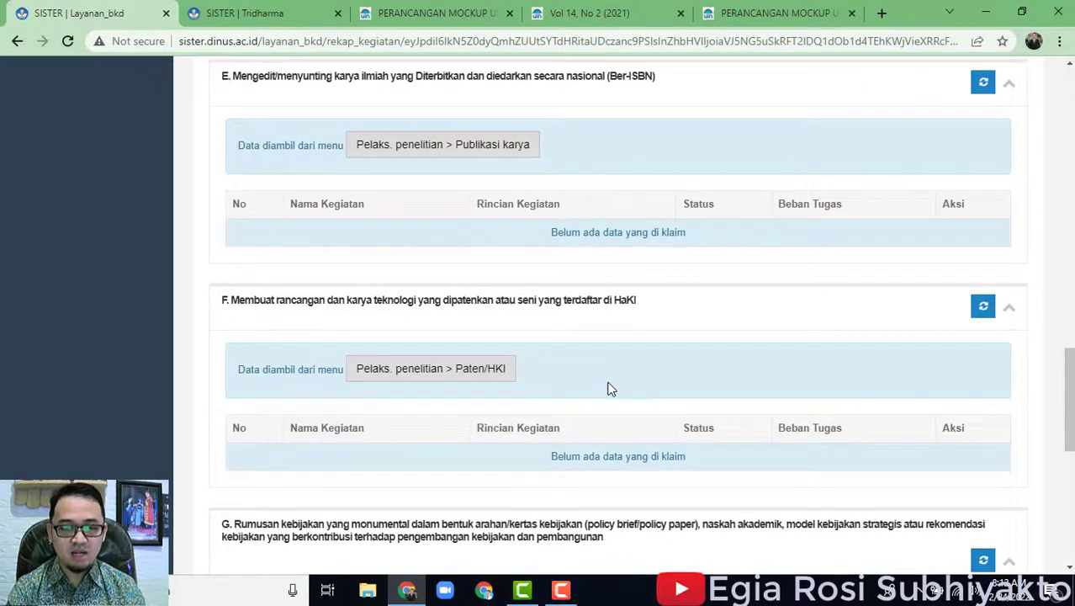
pyautogui.scroll(1, 594, 384)
pyautogui.scroll(-1, 590, 387)
pyautogui.click(503, 371)
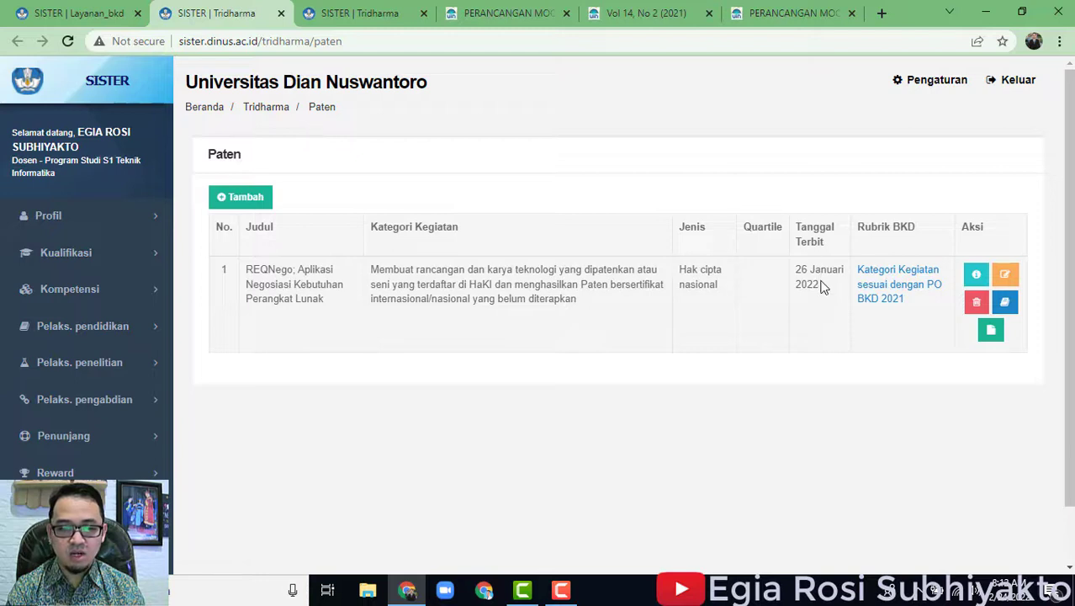
# Open Form Tambah Paten and look over its fields, cancelling the document file chooser.
pyautogui.click(261, 196)
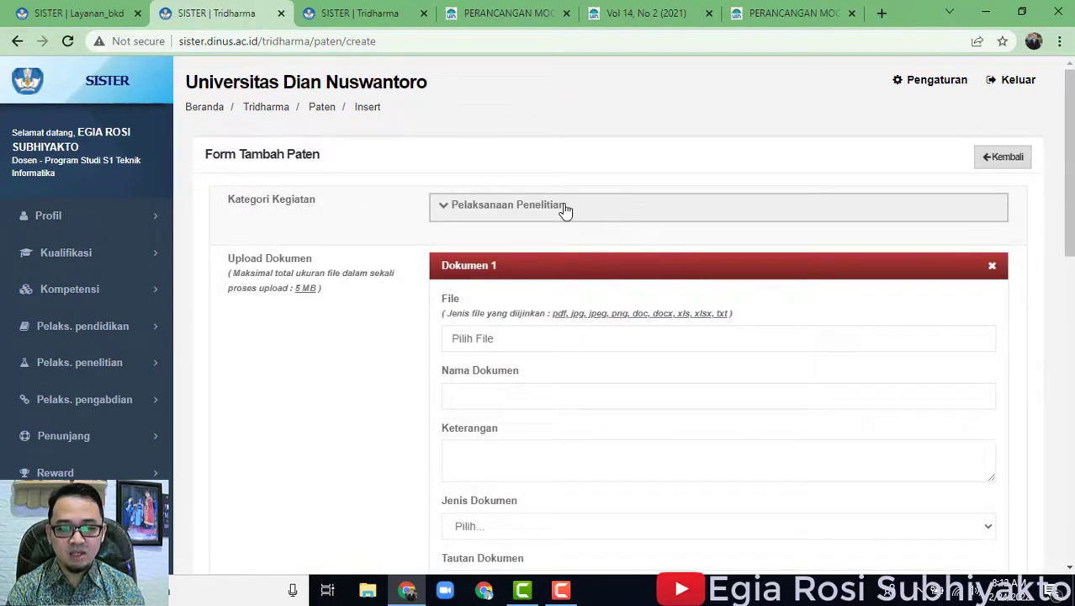
pyautogui.scroll(-2, 612, 314)
pyautogui.scroll(-2, 611, 314)
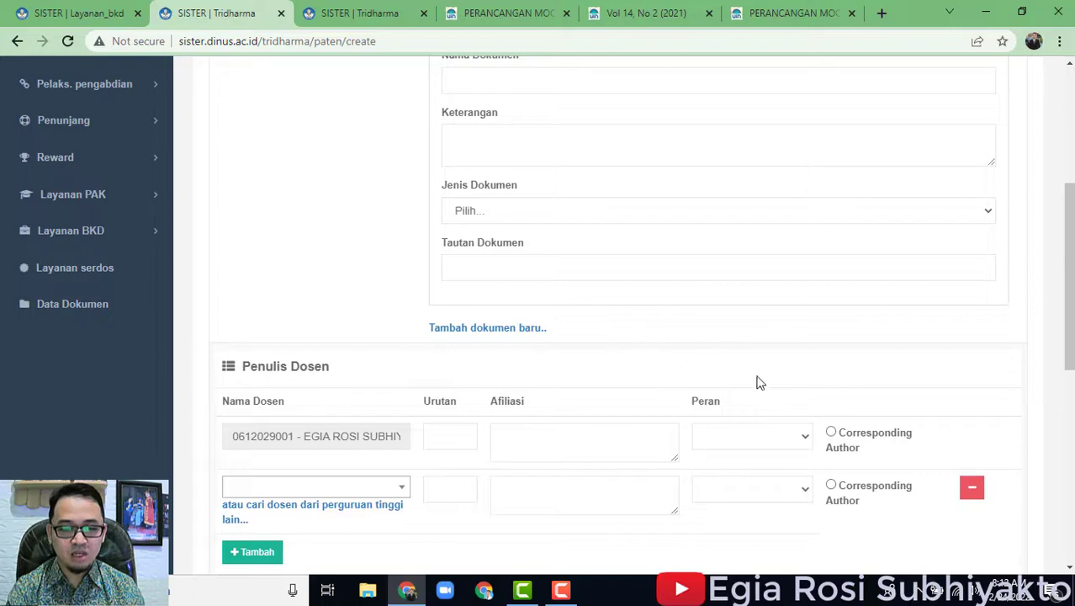
pyautogui.scroll(4, 729, 371)
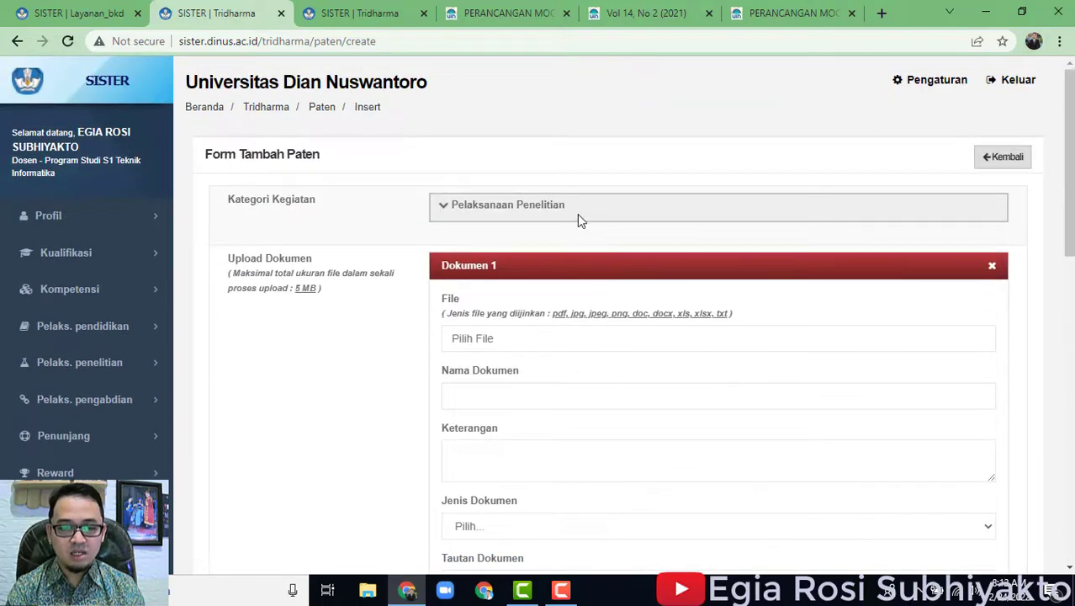
pyautogui.scroll(-3, 624, 391)
pyautogui.scroll(1, 621, 391)
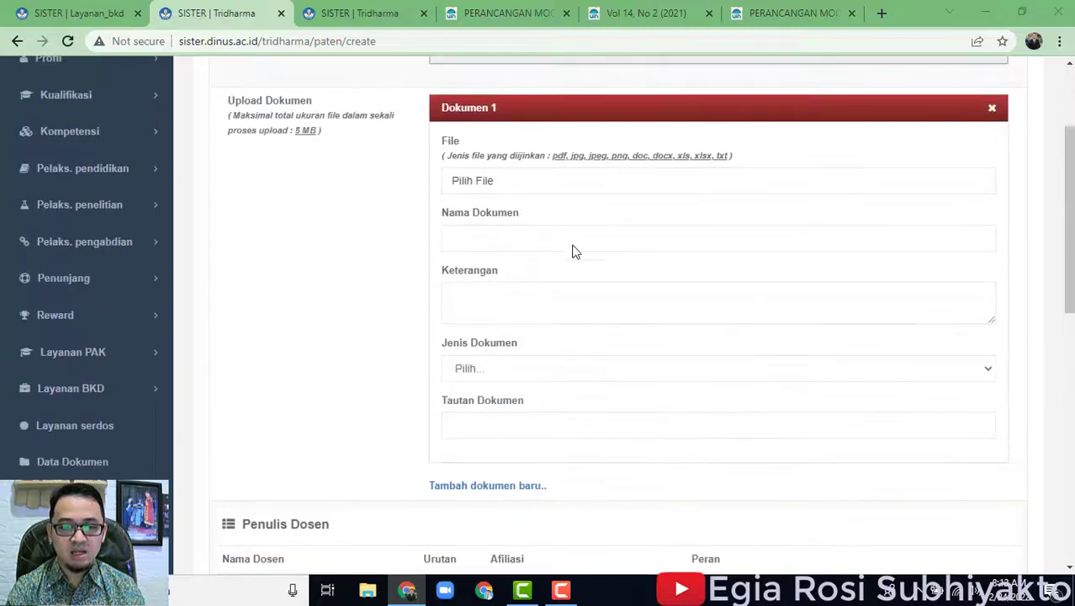
pyautogui.click(570, 183)
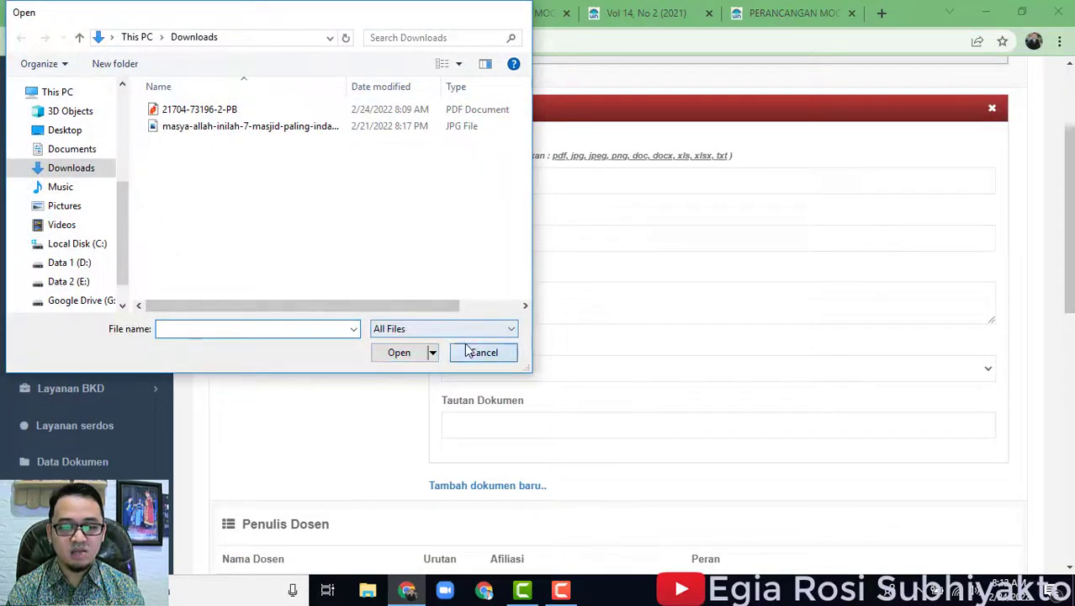
pyautogui.click(472, 352)
pyautogui.scroll(-5, 403, 493)
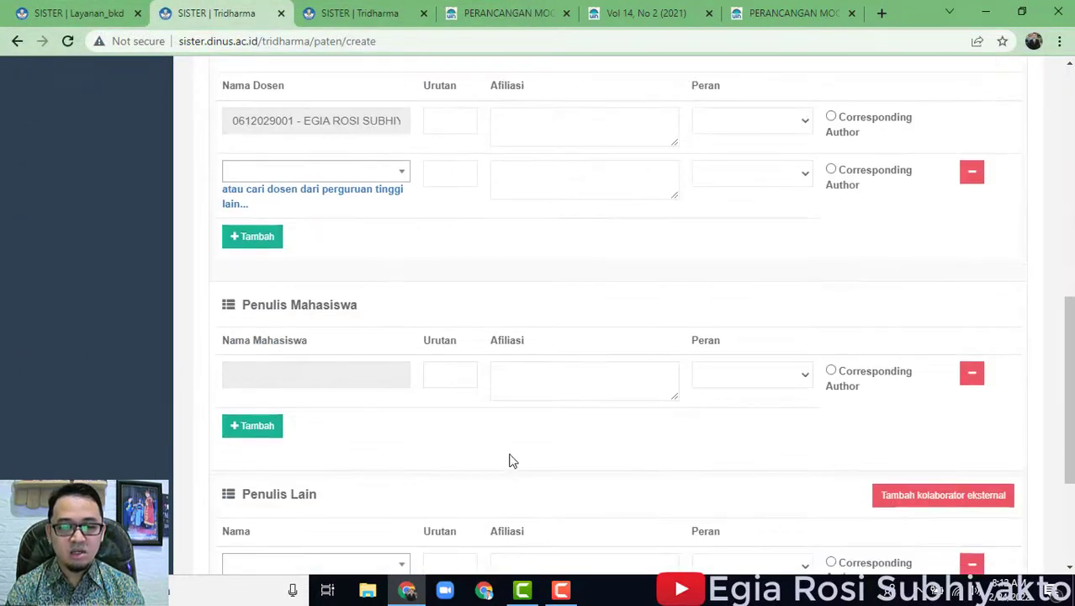
pyautogui.scroll(1, 530, 446)
# Set the first Penulis Dosen's role to Penulis, then return to the BKD report tab.
pyautogui.click(446, 197)
pyautogui.click(550, 218)
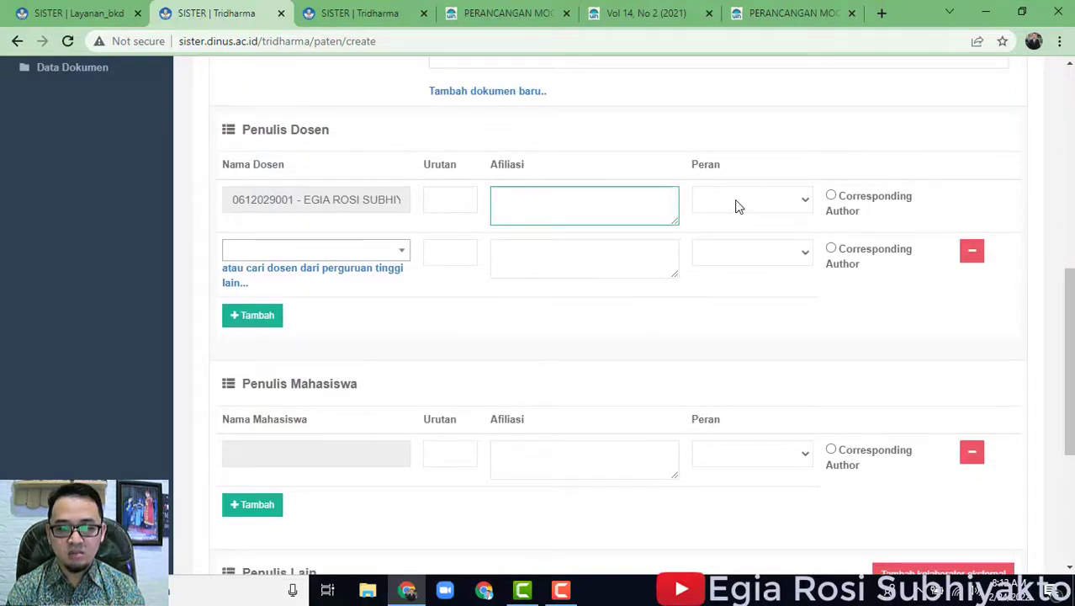
pyautogui.click(761, 201)
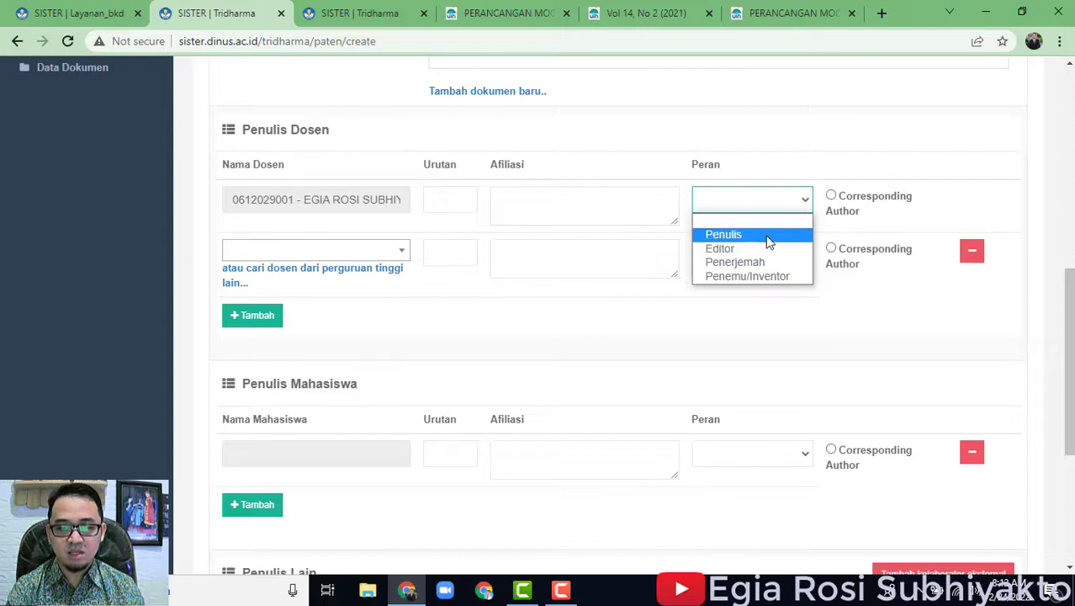
pyautogui.click(766, 237)
pyautogui.scroll(-4, 700, 315)
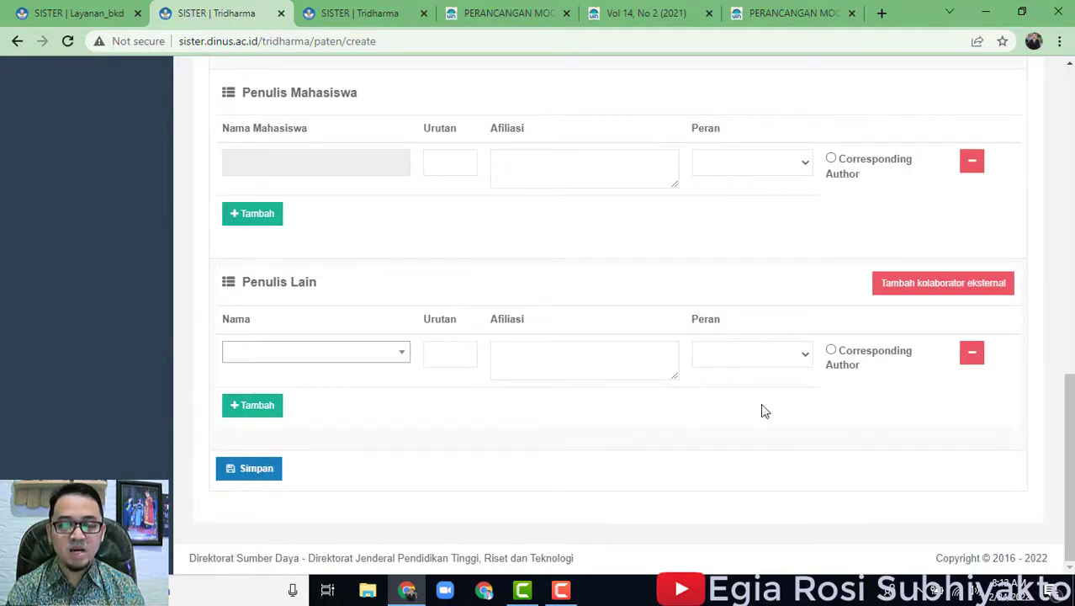
pyautogui.scroll(10, 757, 410)
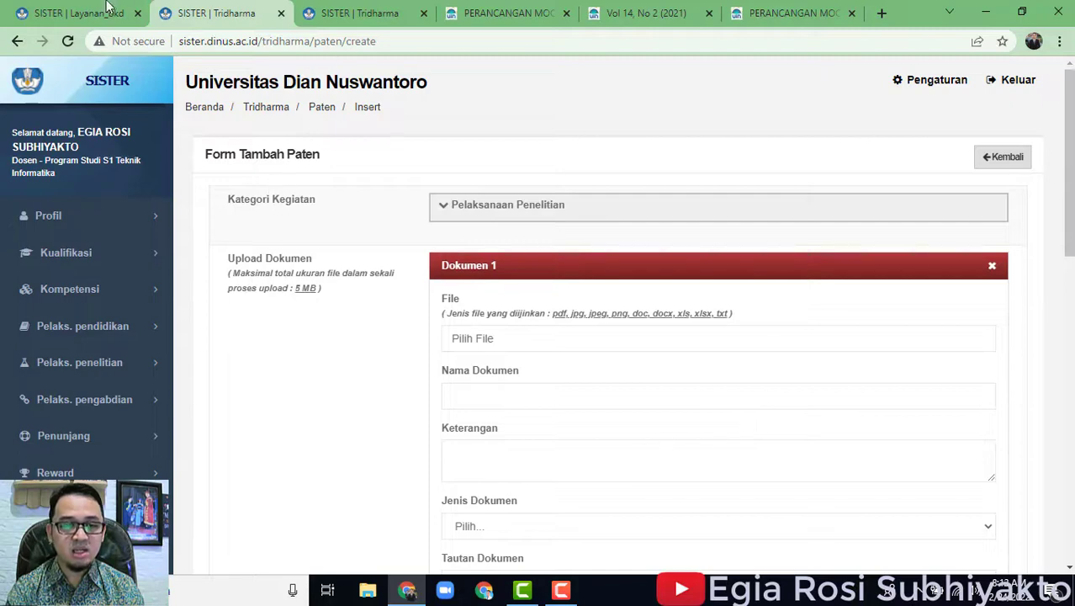
pyautogui.click(98, 10)
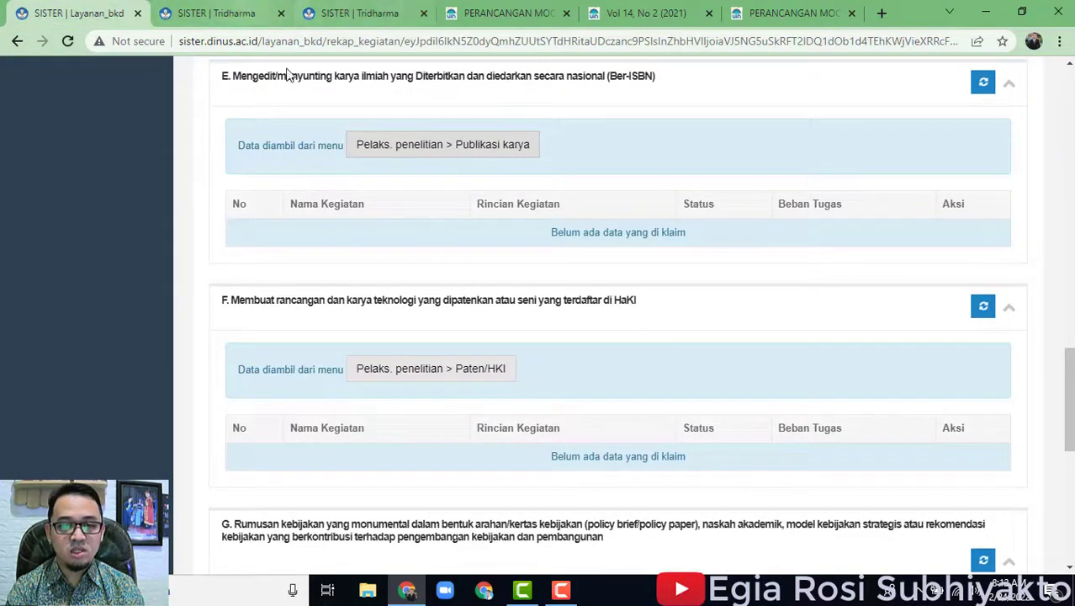
# Re-pull section F's Paten/HKI entries from the portfolio and dismiss the success message.
pyautogui.click(489, 372)
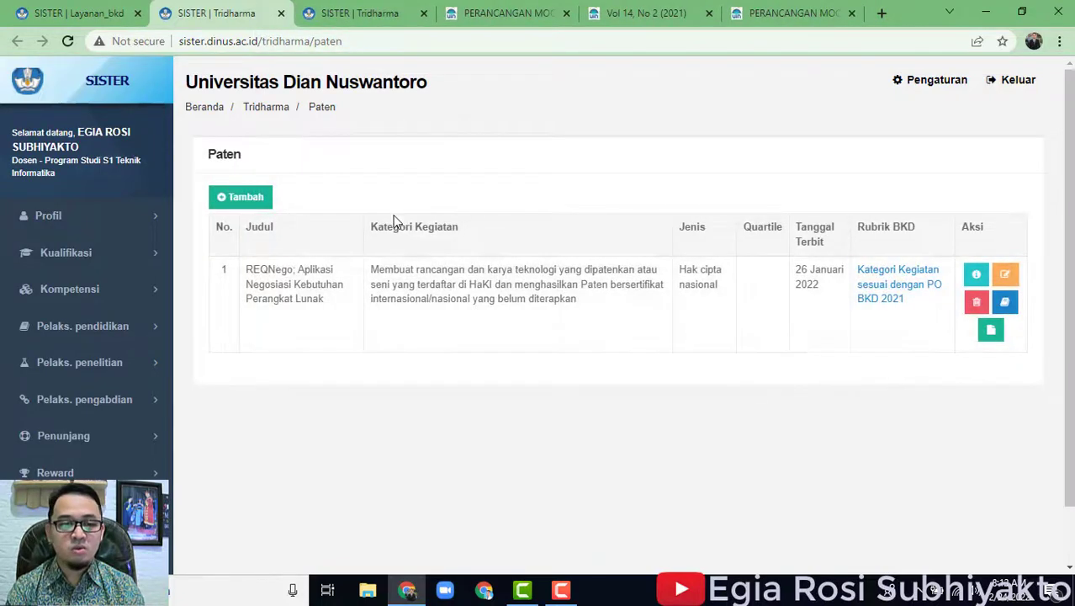
pyautogui.click(80, 13)
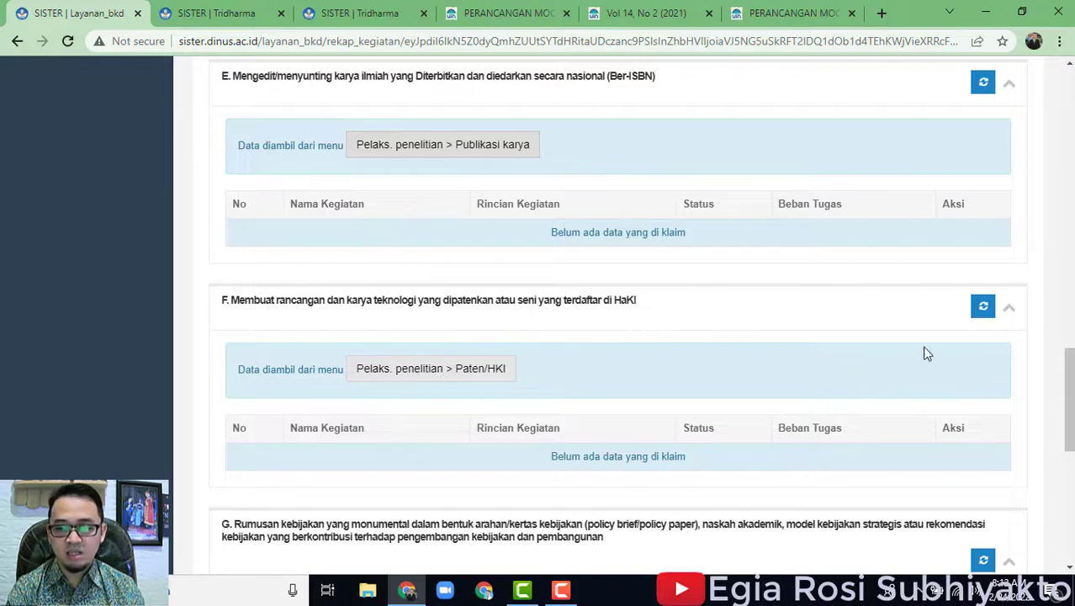
pyautogui.click(986, 308)
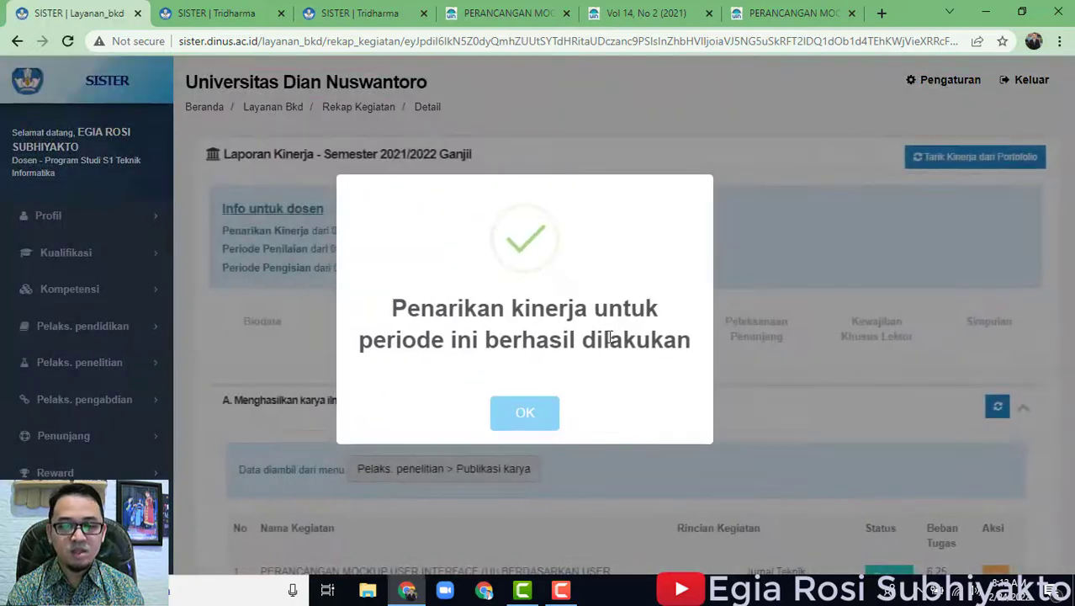
pyautogui.click(553, 407)
# Check REQNego now appears under section F at load 6, then view the Simpulan summary.
pyautogui.scroll(-1, 781, 392)
pyautogui.scroll(-15, 781, 392)
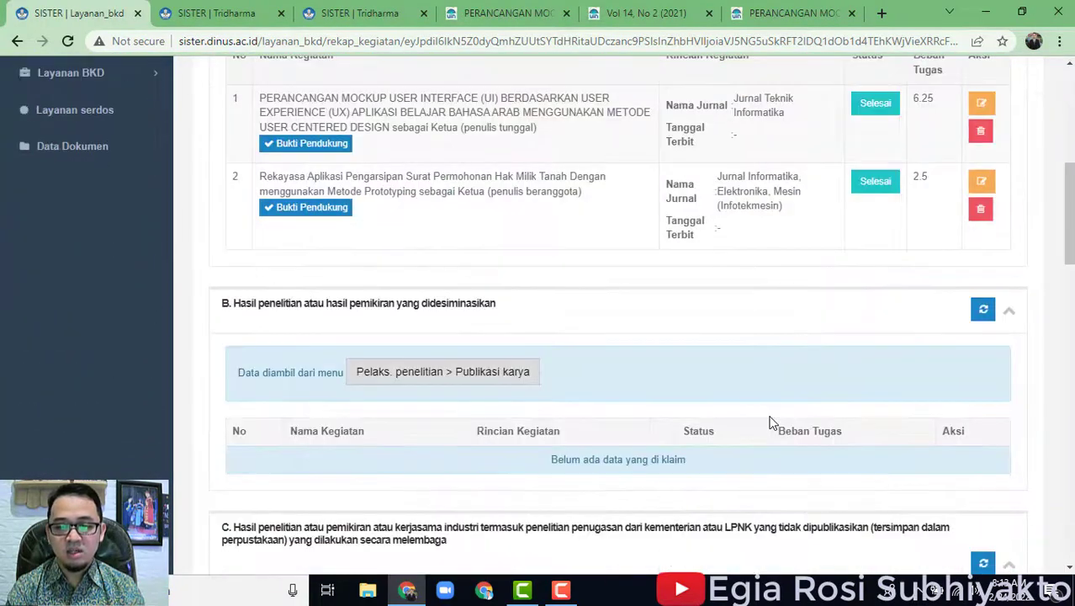
pyautogui.scroll(-2, 787, 440)
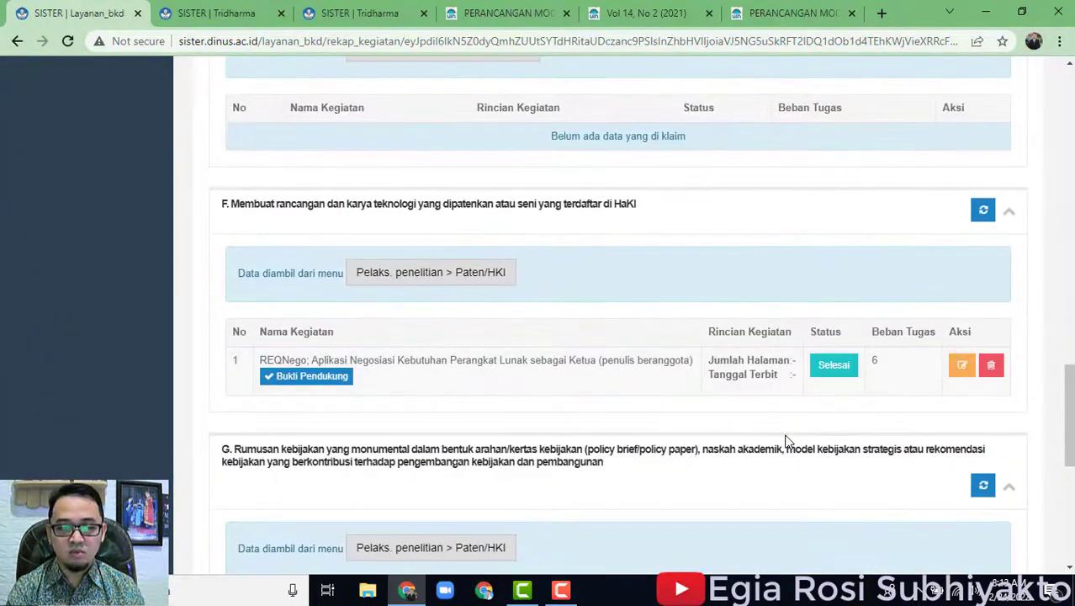
pyautogui.scroll(18, 890, 306)
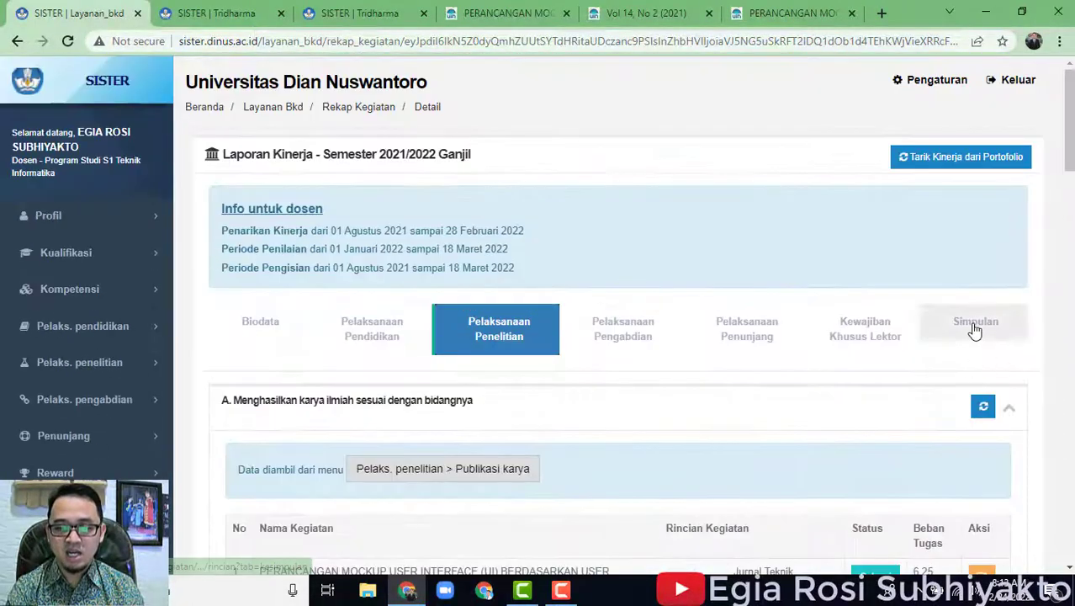
pyautogui.click(975, 329)
# Scroll through the Kewajiban BKD table showing 18.25 sks against the 16 sks maximum.
pyautogui.scroll(-3, 816, 379)
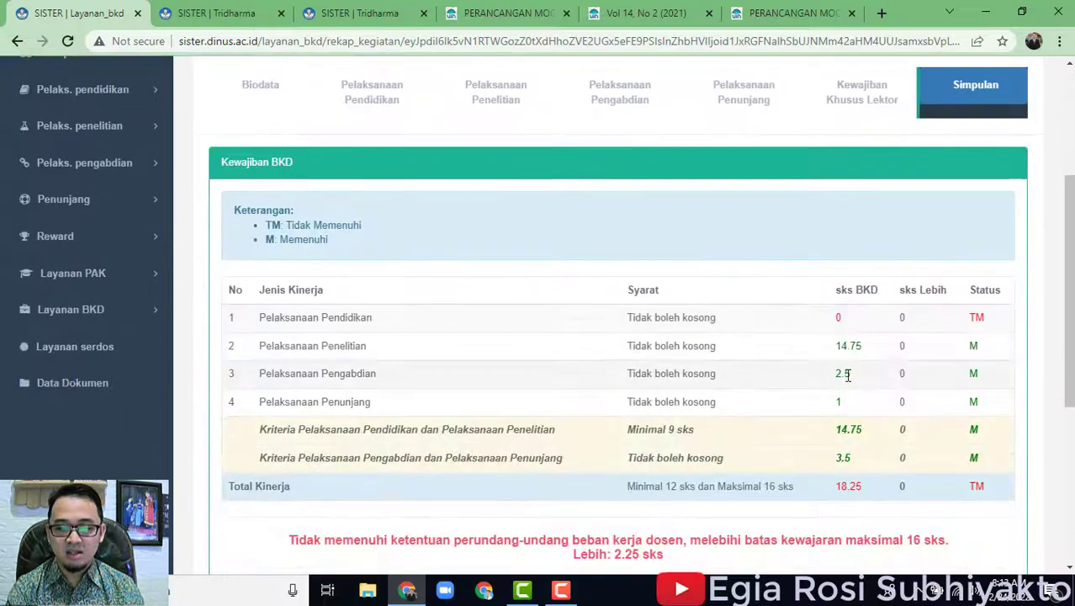
pyautogui.scroll(-2, 872, 366)
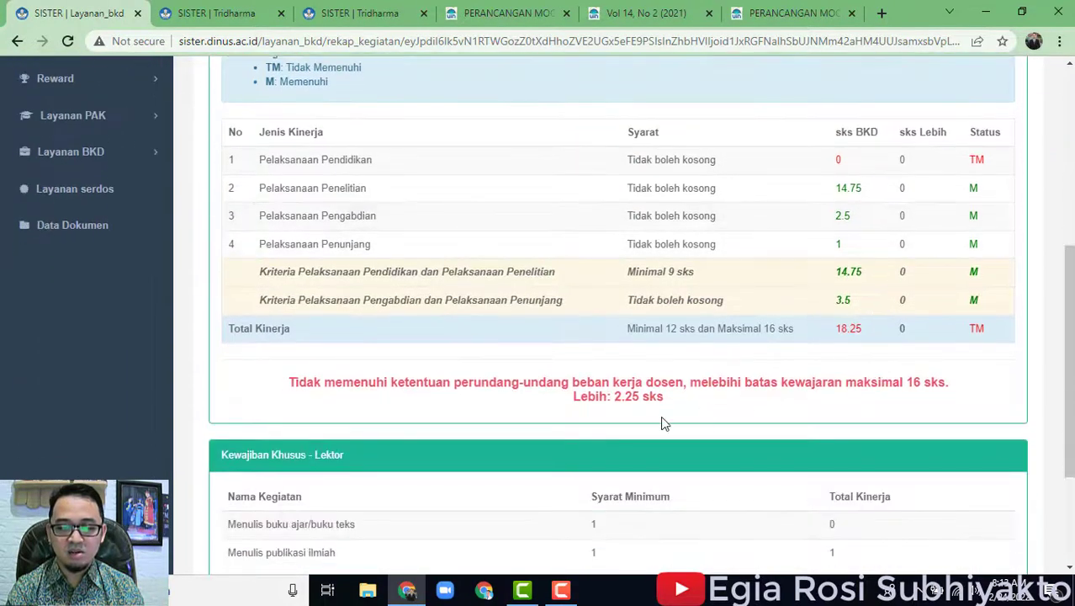
pyautogui.scroll(-1, 737, 435)
pyautogui.scroll(2, 842, 446)
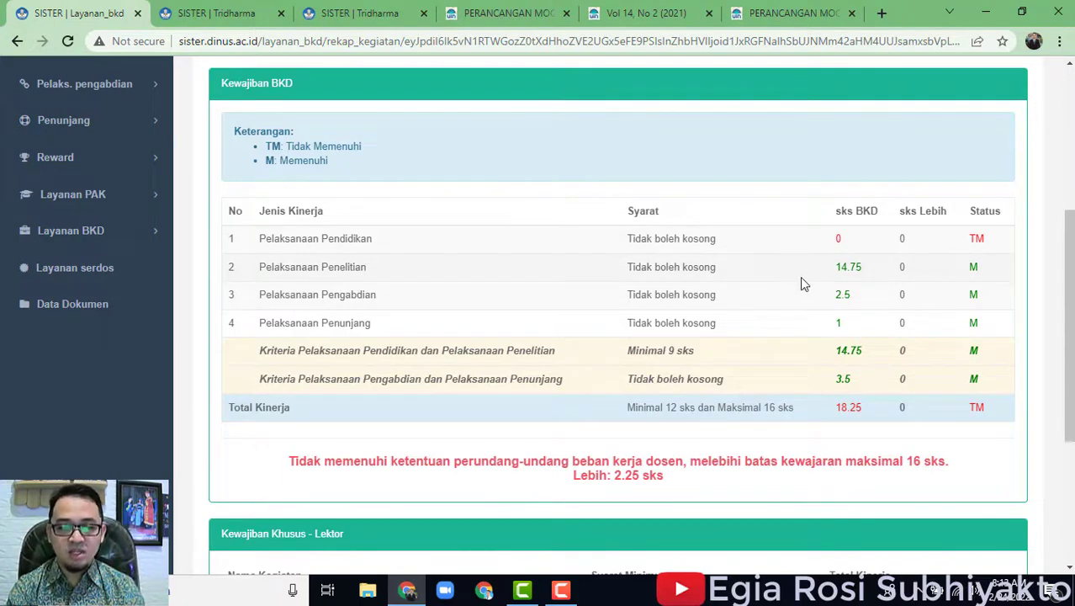
pyautogui.scroll(2, 897, 340)
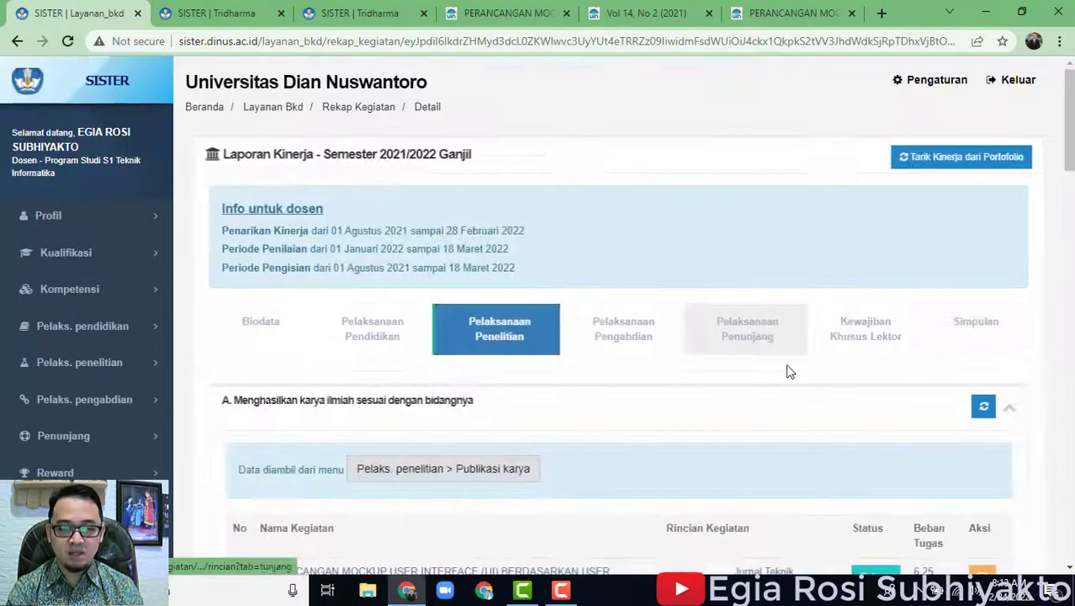
# Open the mockup paper's status form, view the options, and close it unchanged.
pyautogui.scroll(-5, 785, 367)
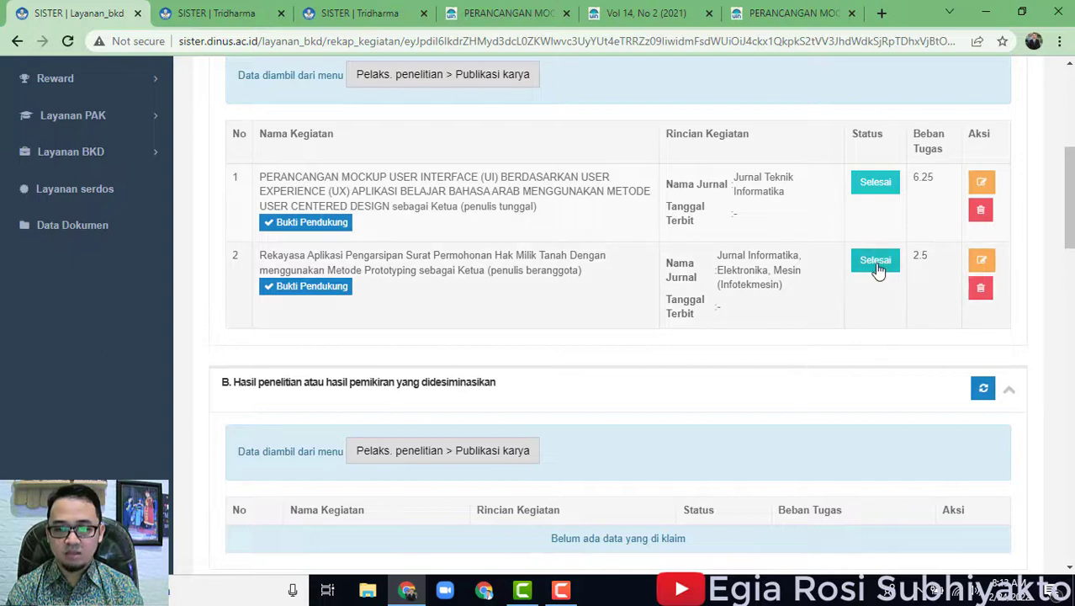
pyautogui.click(879, 189)
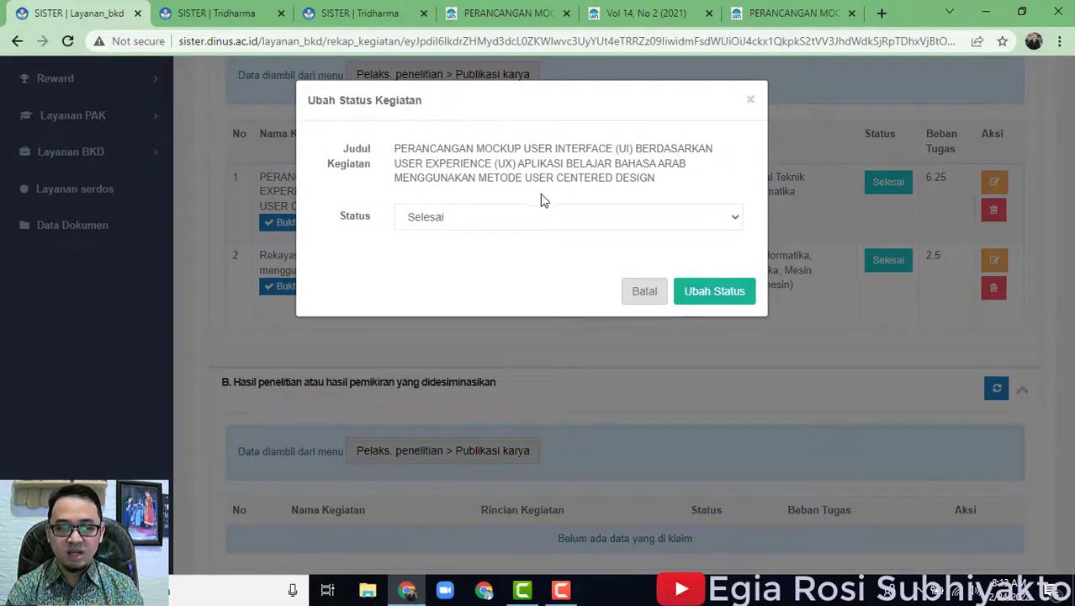
pyautogui.click(611, 223)
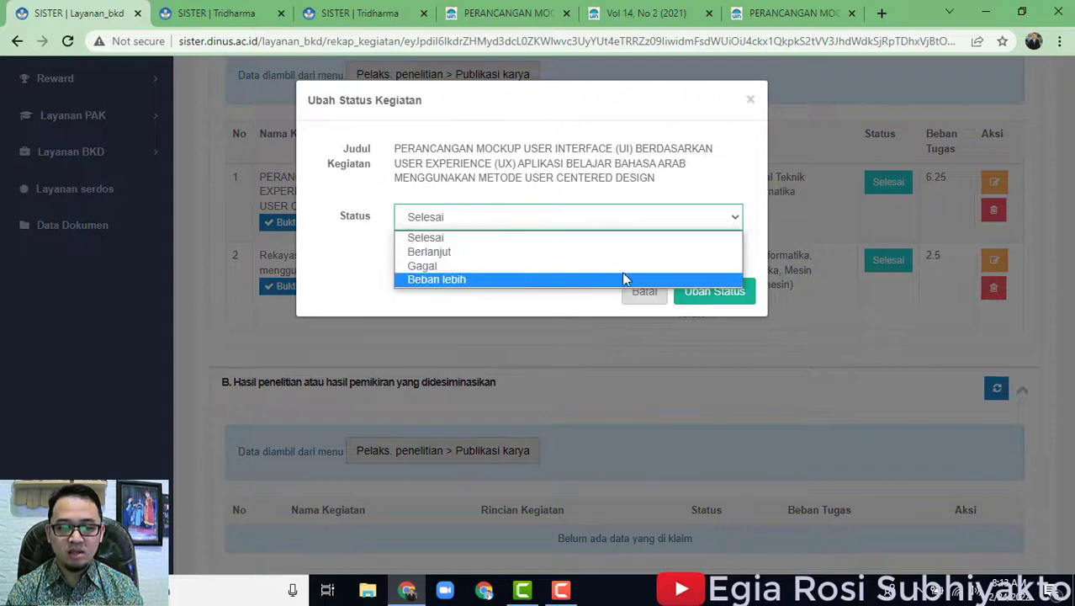
pyautogui.click(751, 100)
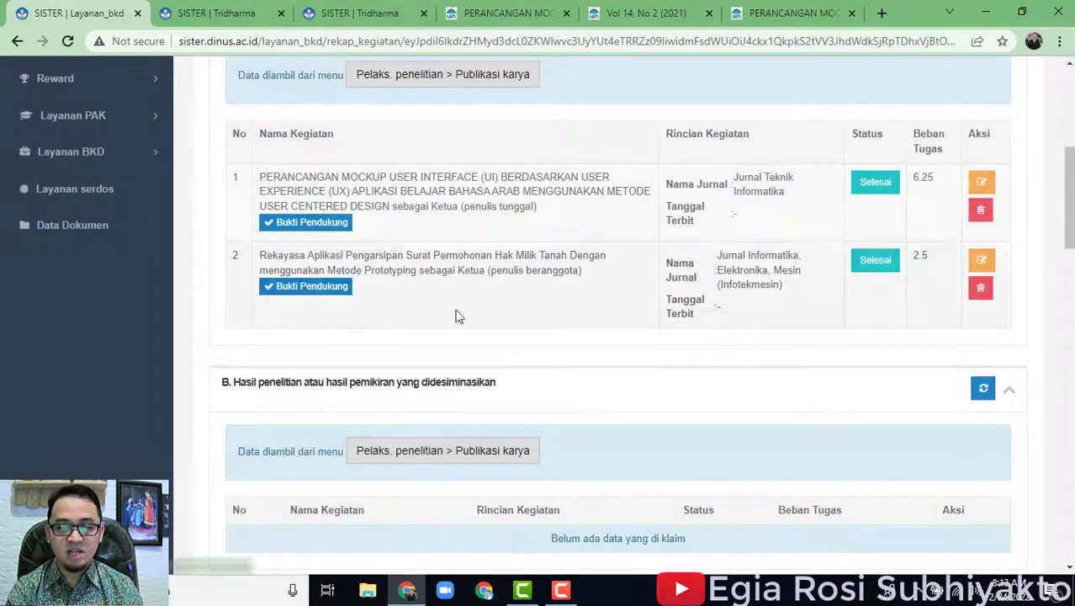
pyautogui.scroll(2, 878, 355)
pyautogui.scroll(-2, 913, 360)
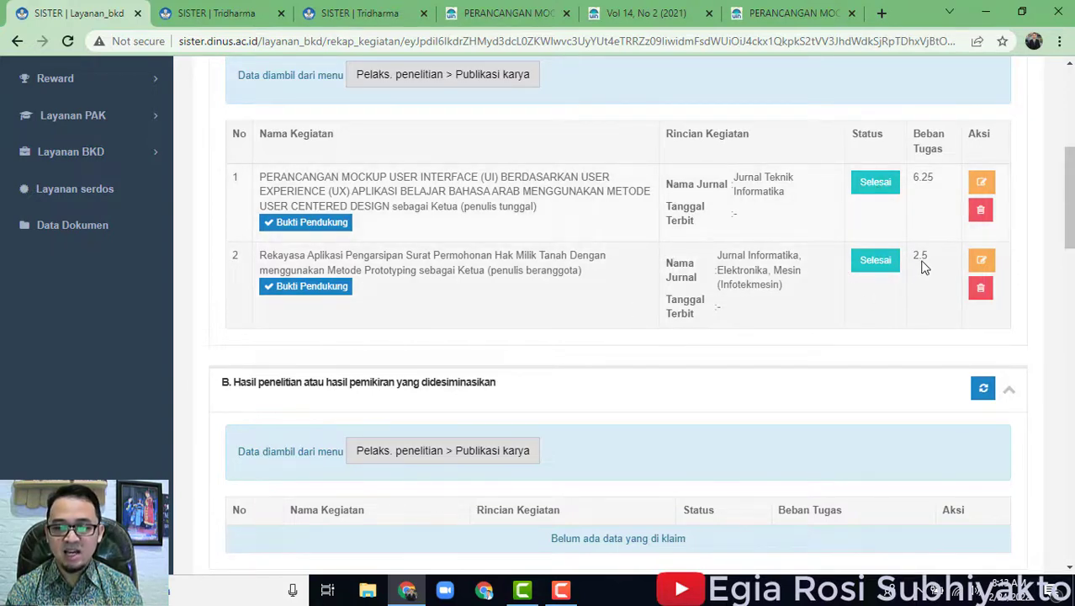
# Change the PERANCANGAN MOCKUP publication's status from Selesai to Beban lebih and confirm.
pyautogui.click(876, 186)
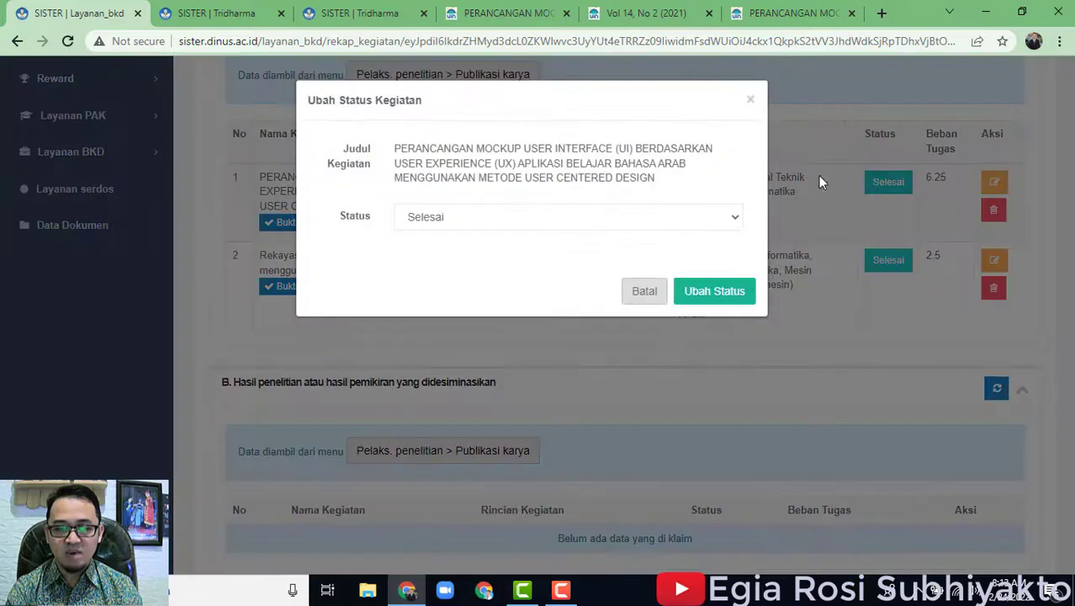
pyautogui.click(536, 220)
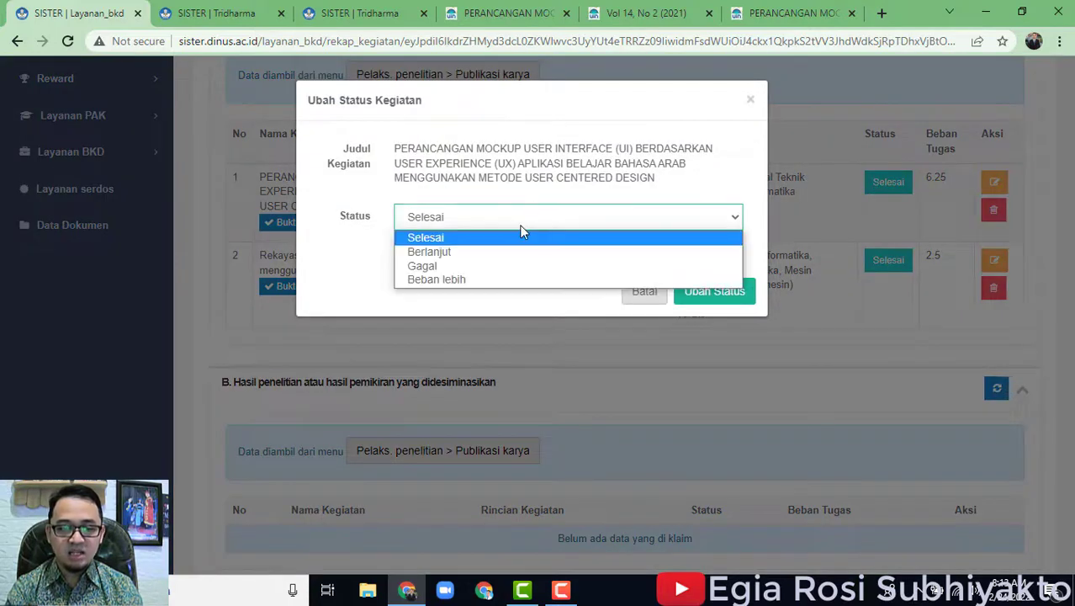
pyautogui.click(478, 281)
pyautogui.click(717, 296)
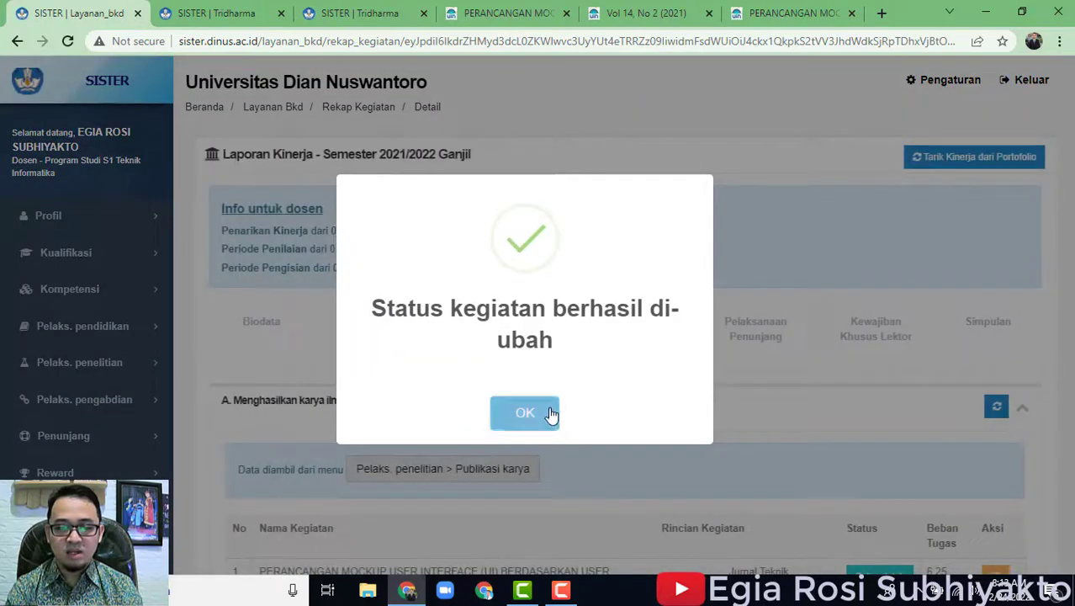
pyautogui.click(550, 413)
pyautogui.scroll(-4, 782, 378)
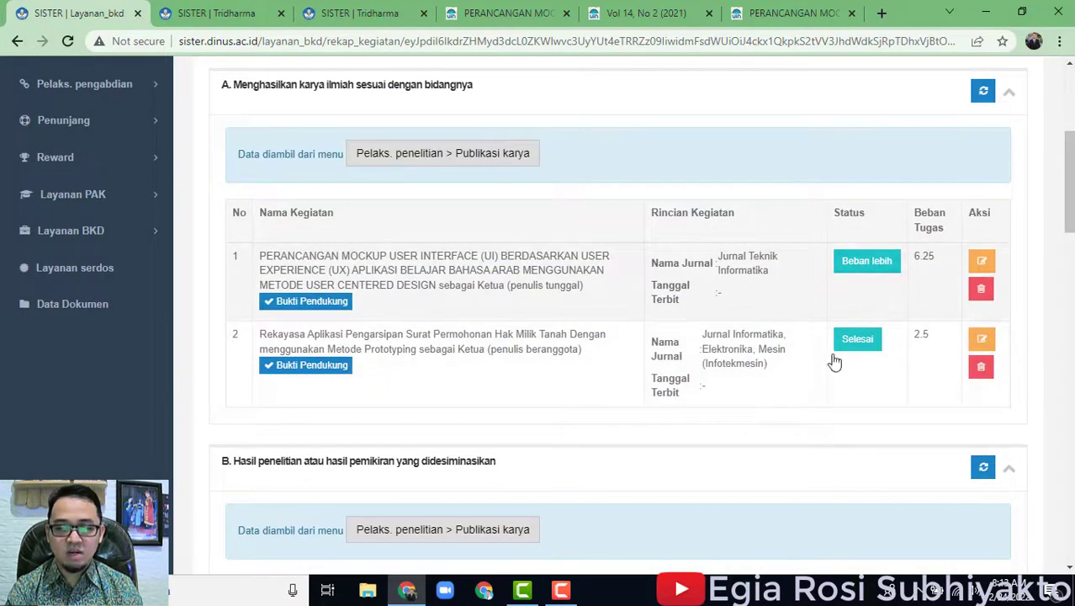
pyautogui.scroll(-5, 850, 361)
# Scroll to section F and open REQNego's status form, closing it unchanged.
pyautogui.scroll(-9, 845, 395)
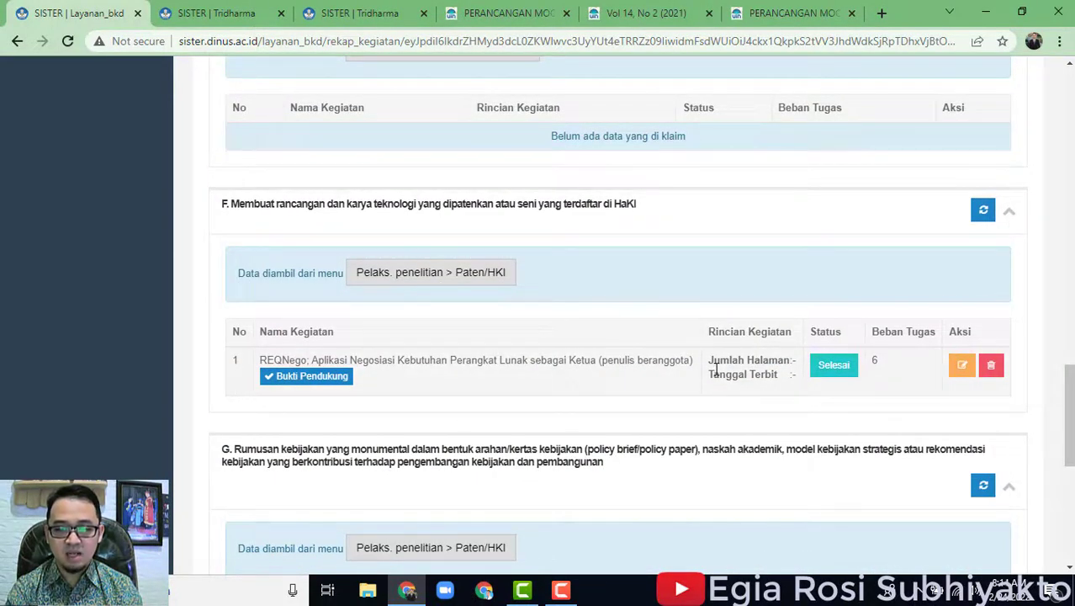
pyautogui.click(836, 368)
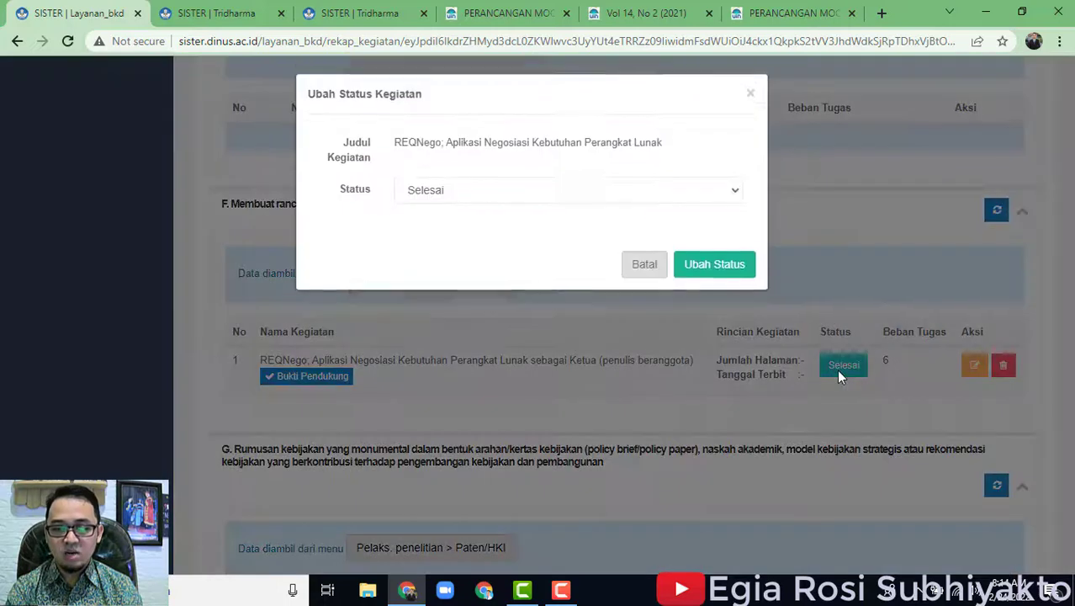
pyautogui.click(750, 108)
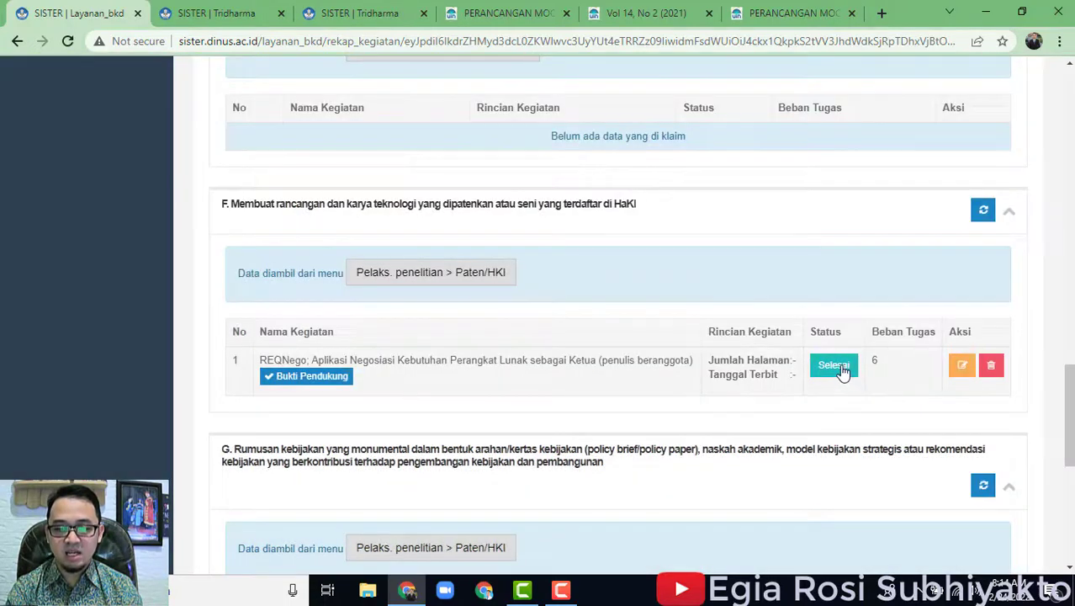
# Set the REQNego patent entry's status to Beban lebih and confirm the change.
pyautogui.click(835, 367)
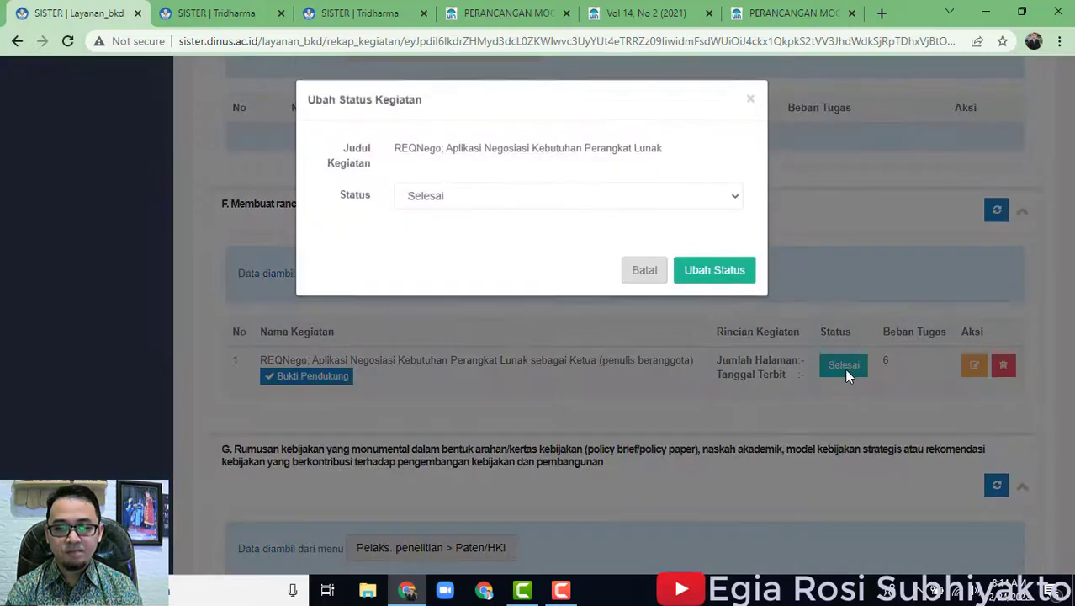
pyautogui.click(548, 199)
pyautogui.click(496, 259)
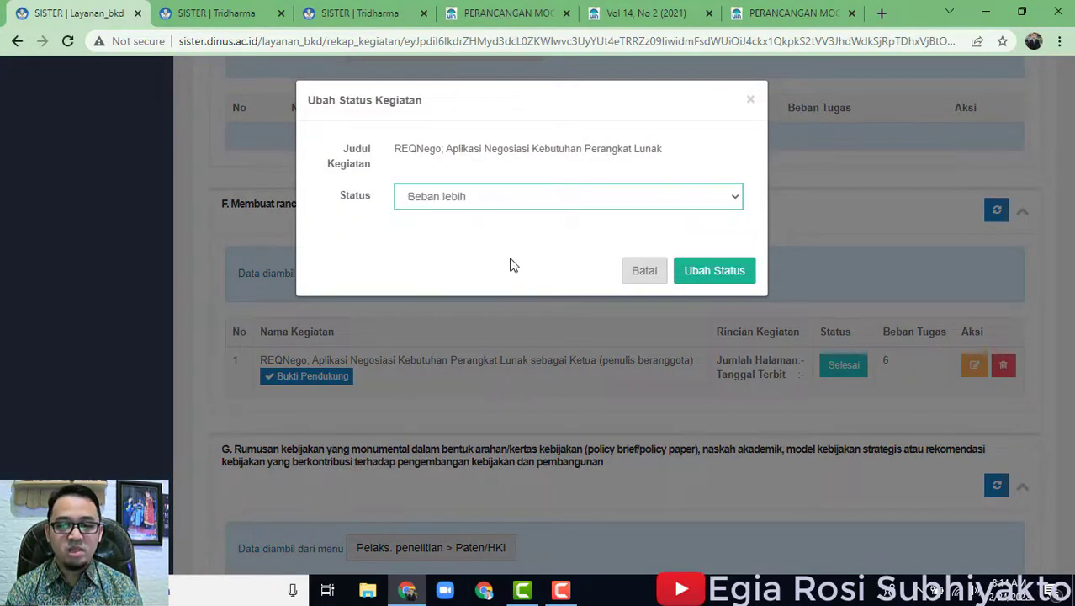
pyautogui.click(713, 274)
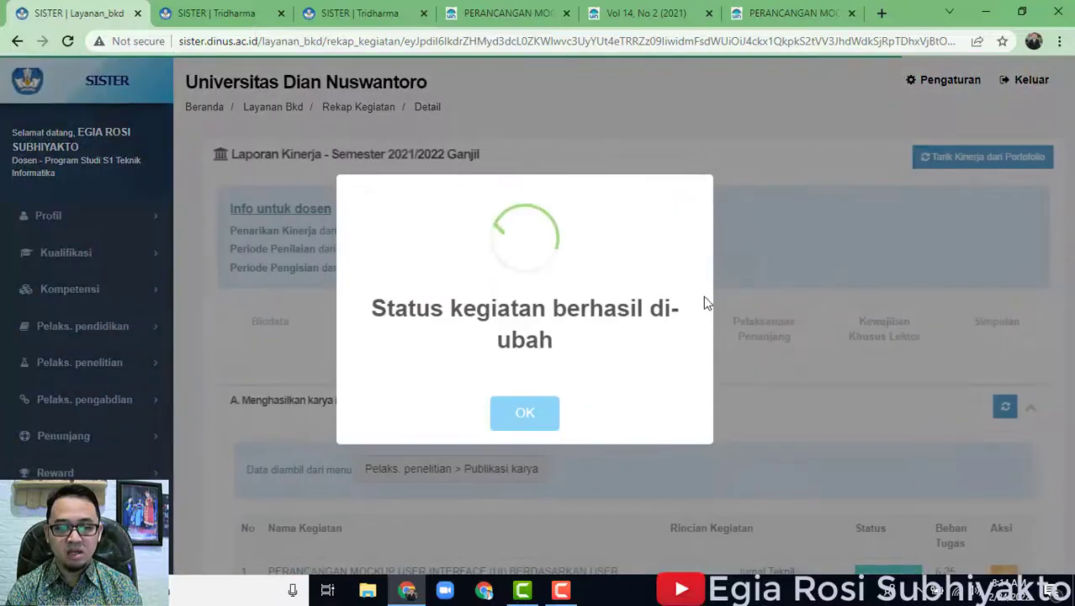
pyautogui.click(525, 412)
pyautogui.scroll(-3, 898, 377)
pyautogui.scroll(2, 899, 383)
pyautogui.scroll(-15, 898, 383)
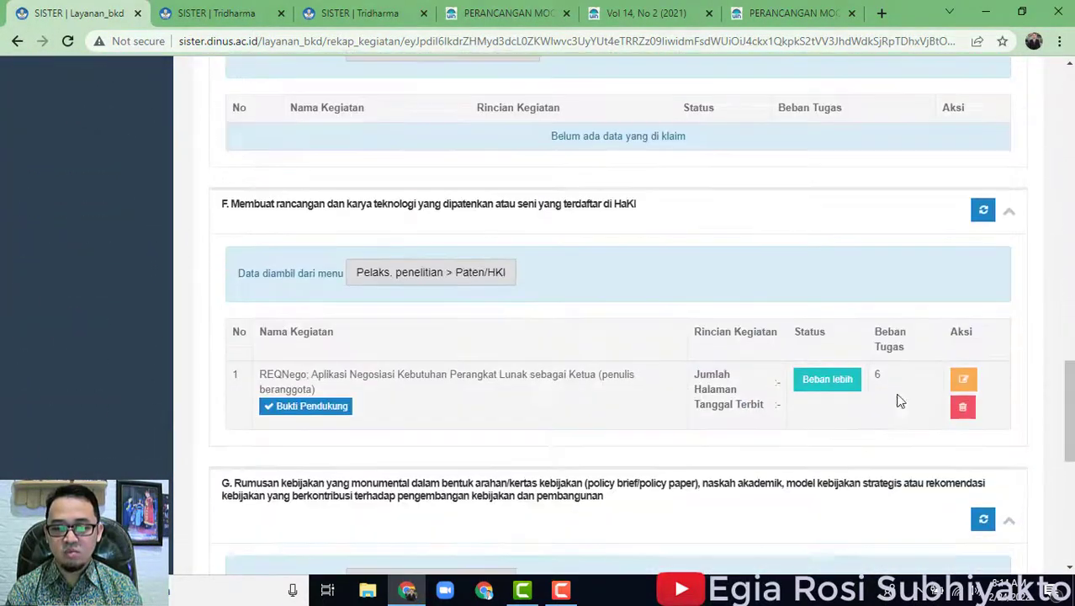
pyautogui.scroll(12, 886, 409)
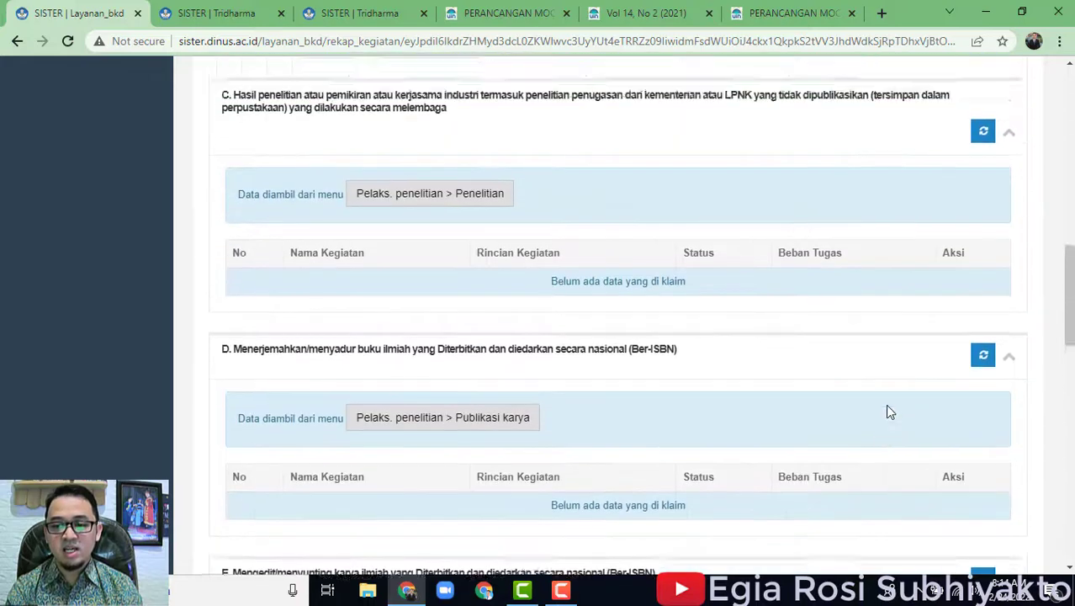
pyautogui.scroll(5, 888, 408)
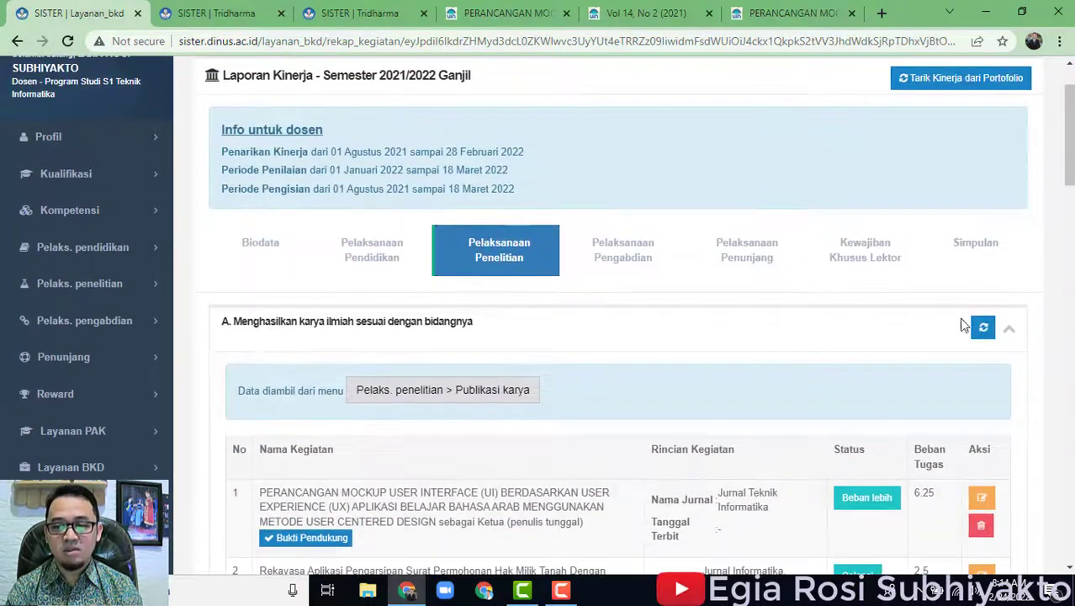
# Review the Simpulan table: research 2.5 sks BKD, 12.25 sks lebih, total 6 sks TM.
pyautogui.click(956, 254)
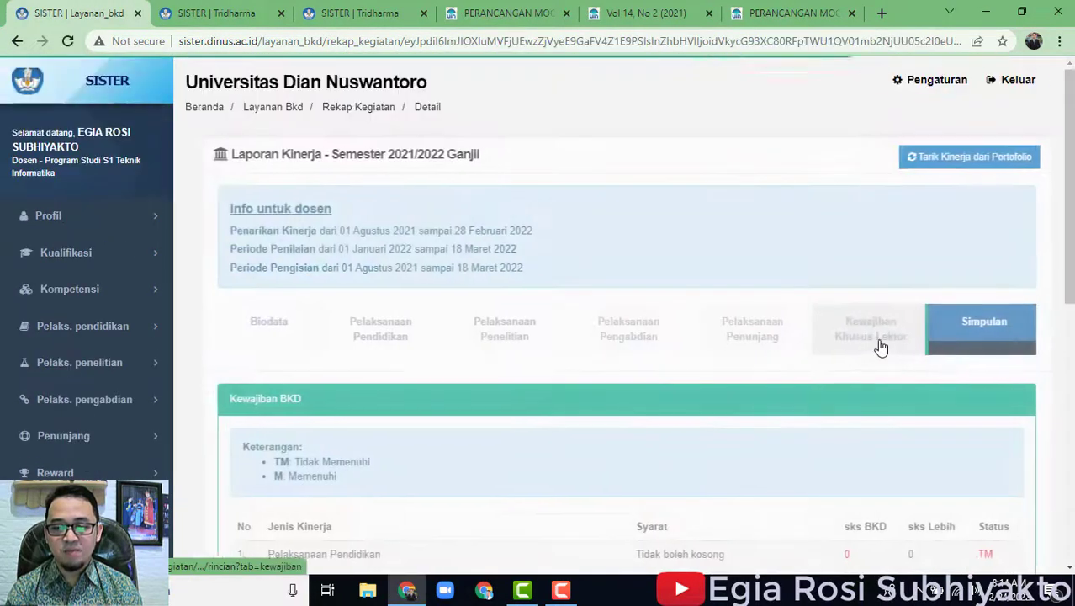
pyautogui.scroll(-3, 878, 348)
pyautogui.scroll(-1, 893, 374)
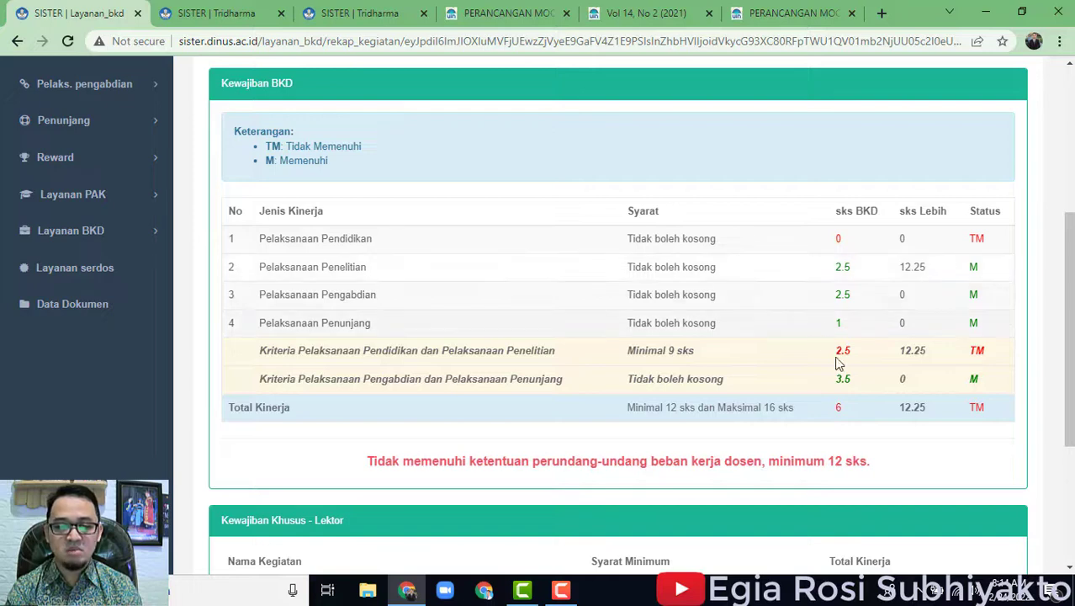
pyautogui.scroll(3, 907, 369)
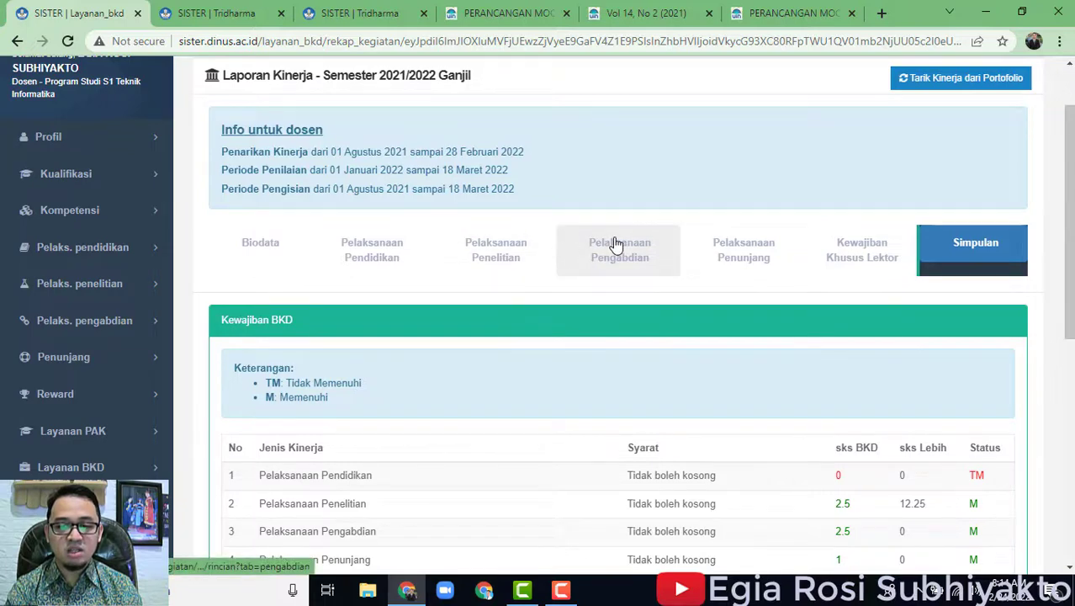
pyautogui.click(615, 243)
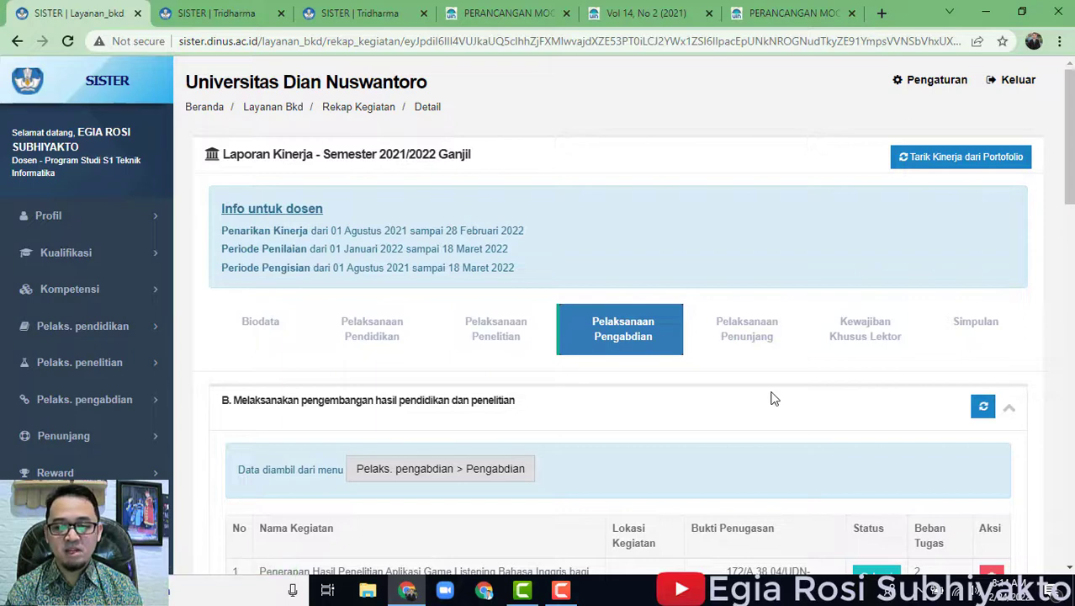
pyautogui.scroll(-2, 776, 399)
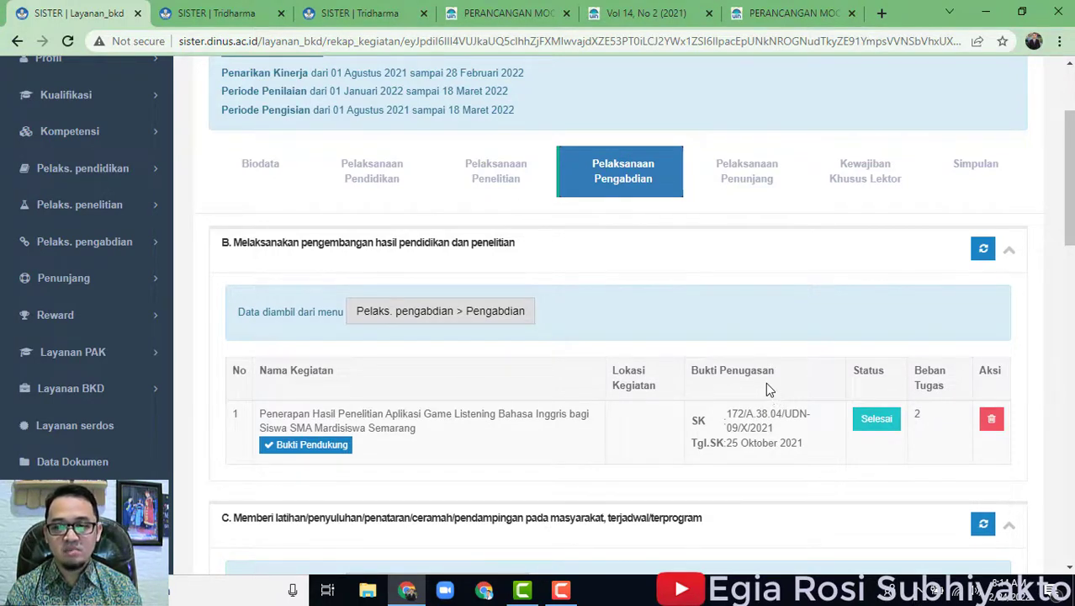
pyautogui.click(976, 171)
pyautogui.scroll(-5, 719, 345)
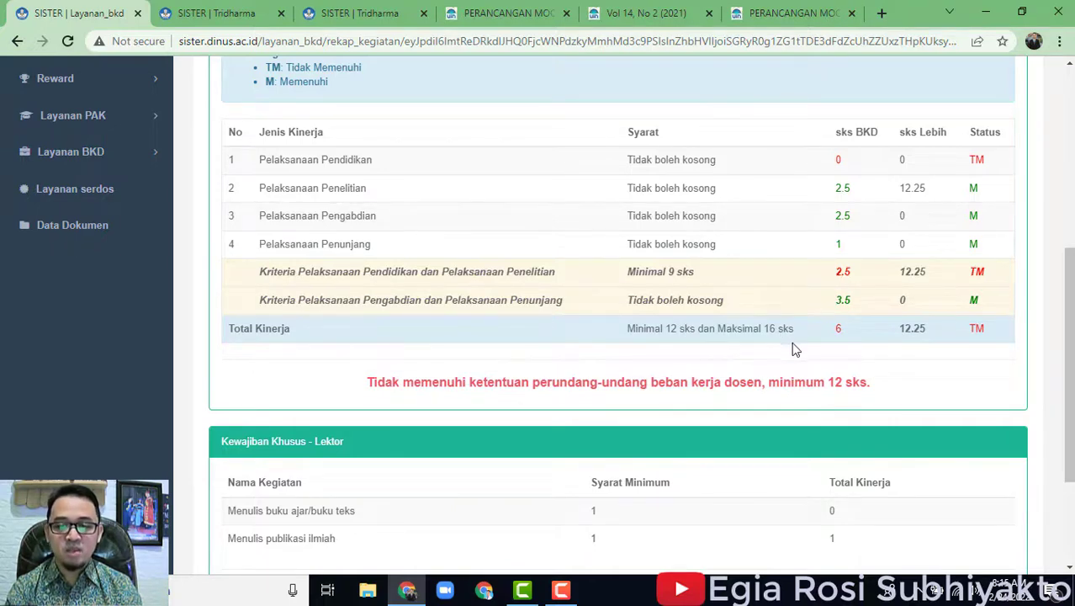
pyautogui.scroll(2, 795, 349)
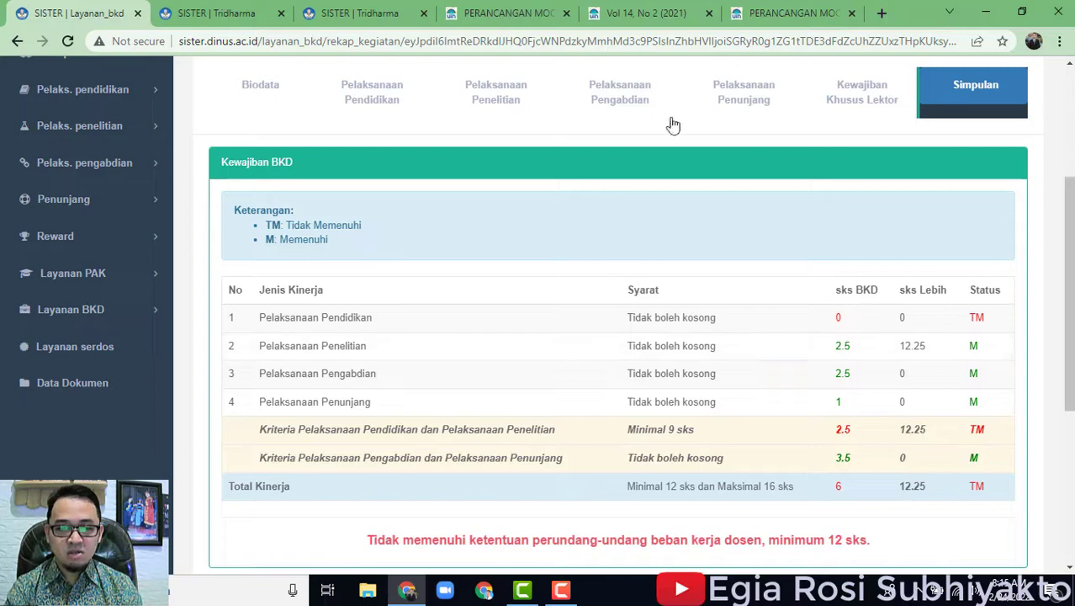
# Open Pelaksanaan Pengabdian and the Pengabdian portfolio list for comparison.
pyautogui.click(649, 107)
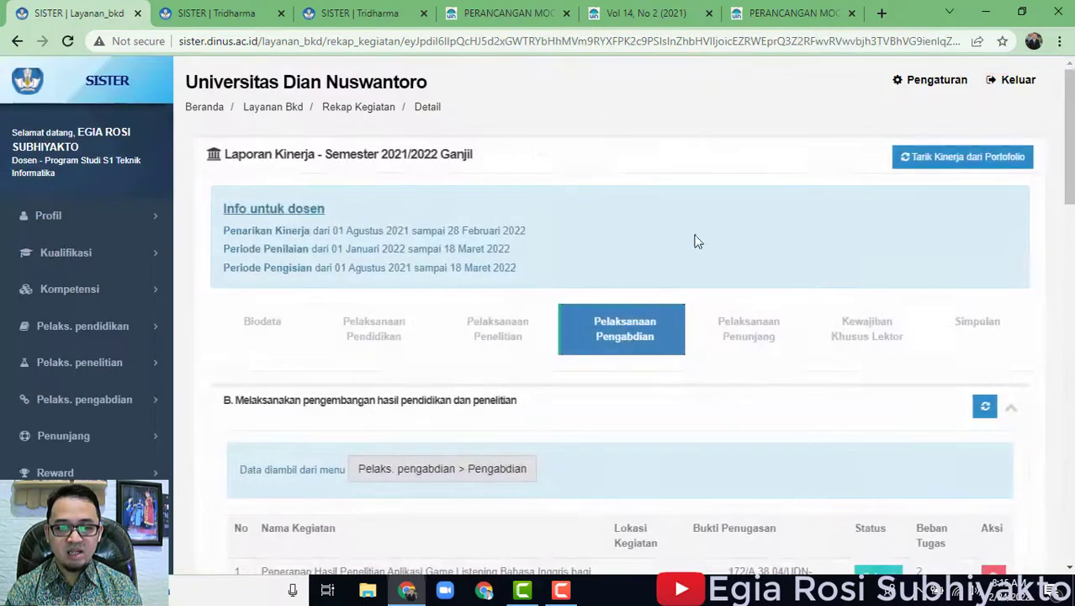
pyautogui.scroll(-4, 808, 357)
pyautogui.scroll(1, 665, 333)
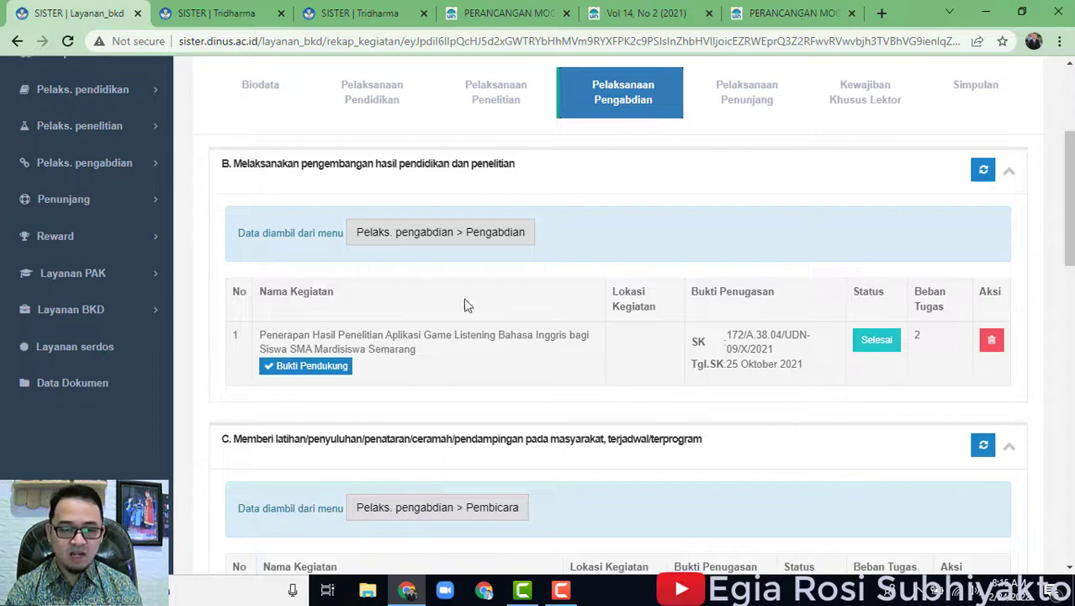
pyautogui.click(427, 238)
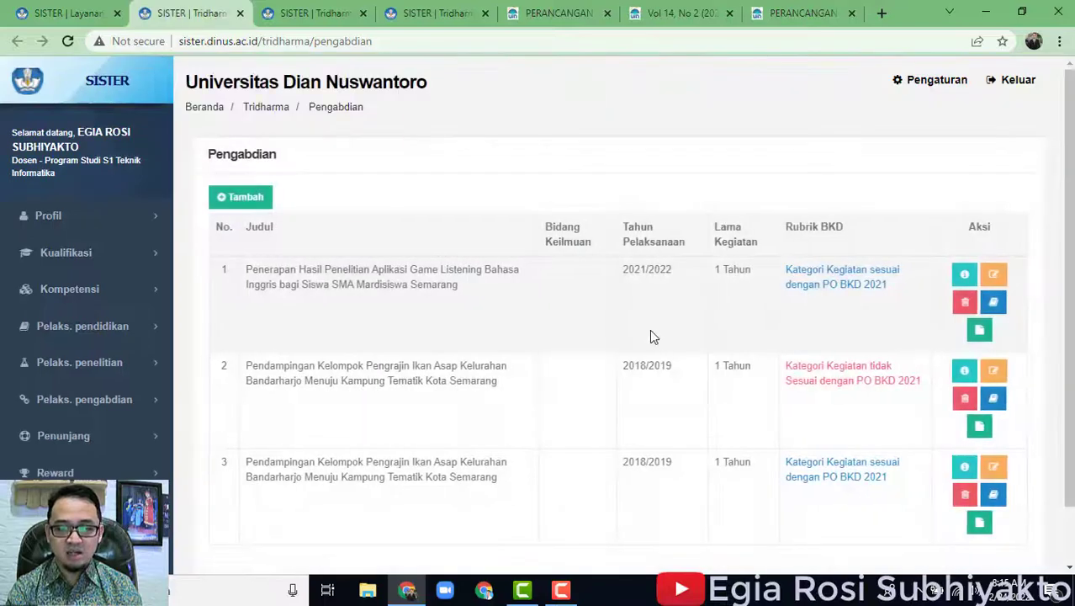
pyautogui.scroll(-2, 656, 345)
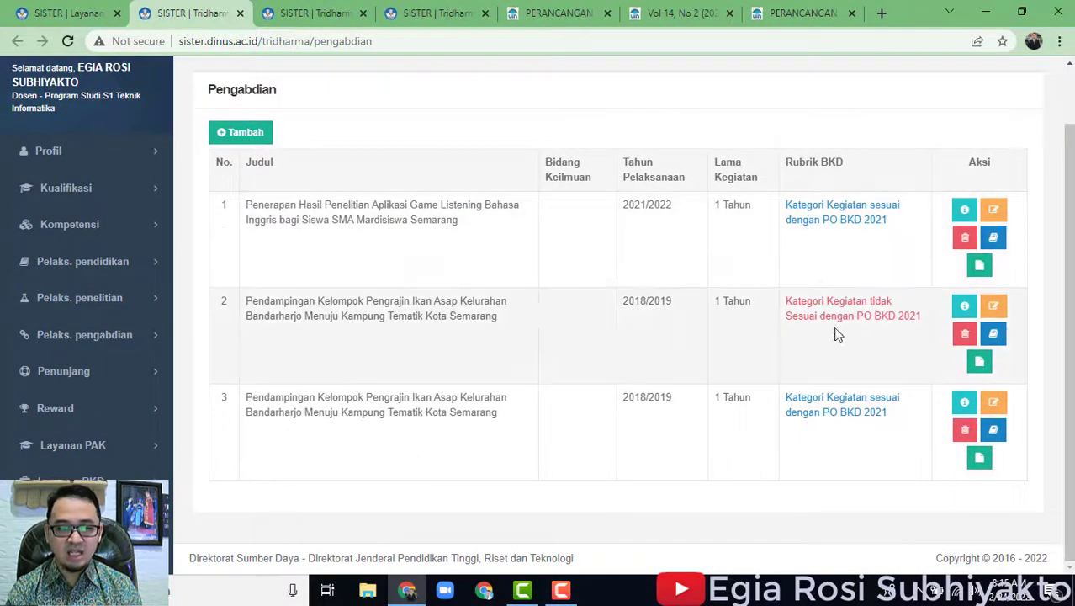
# Re-pull section B from the portfolio, confirming no new activities were added.
pyautogui.click(67, 13)
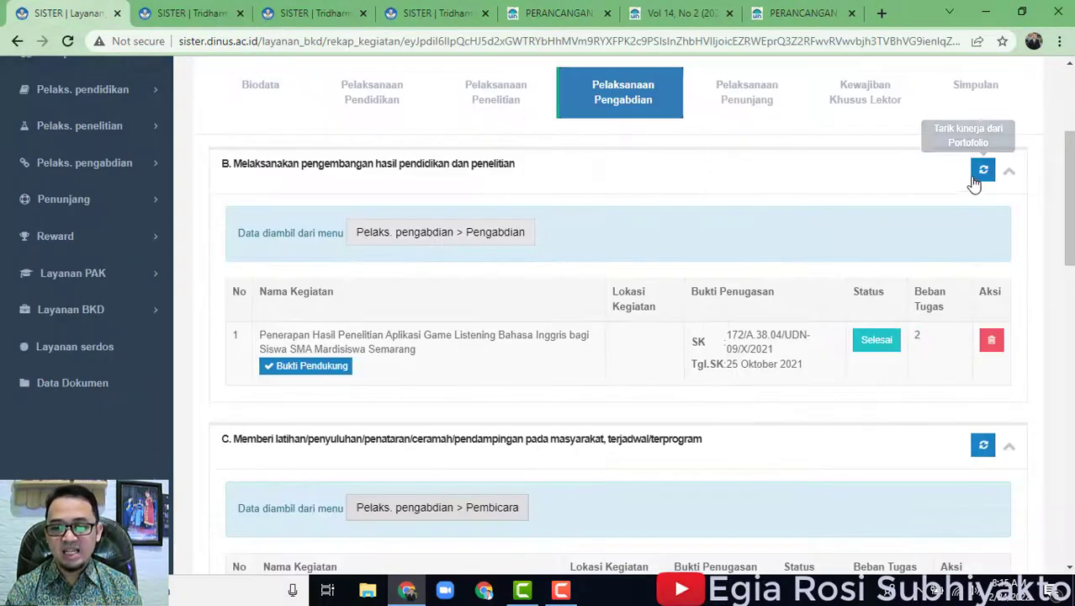
pyautogui.click(206, 12)
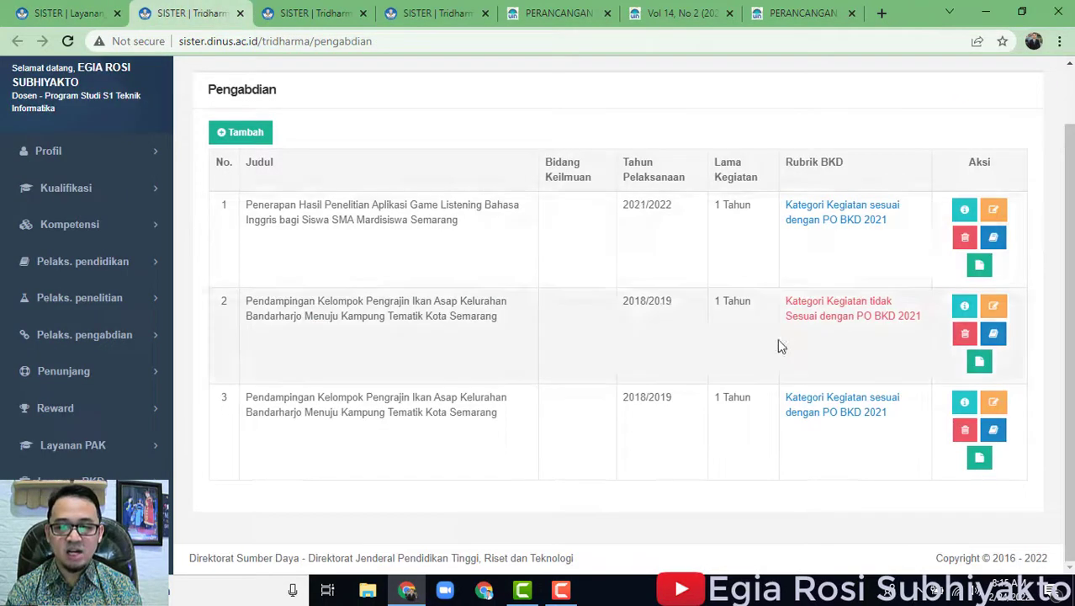
pyautogui.scroll(2, 502, 288)
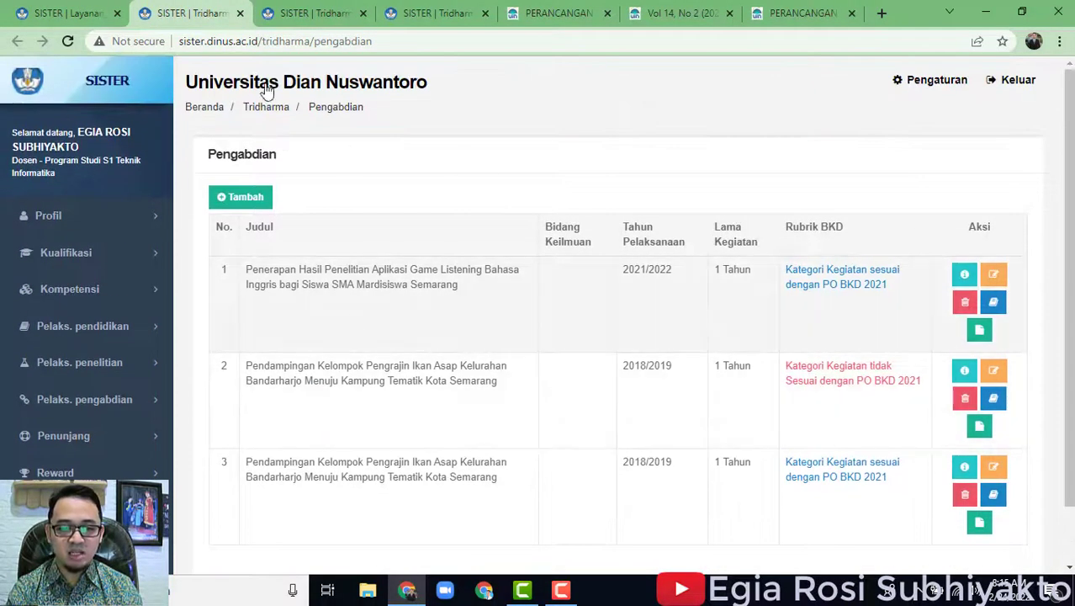
pyautogui.click(78, 13)
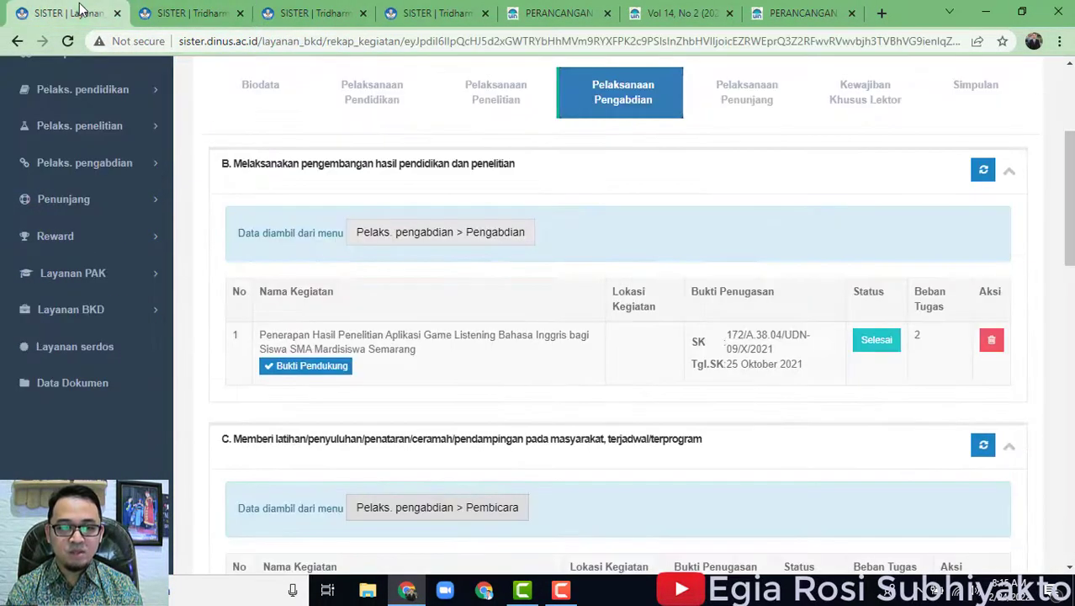
pyautogui.click(981, 171)
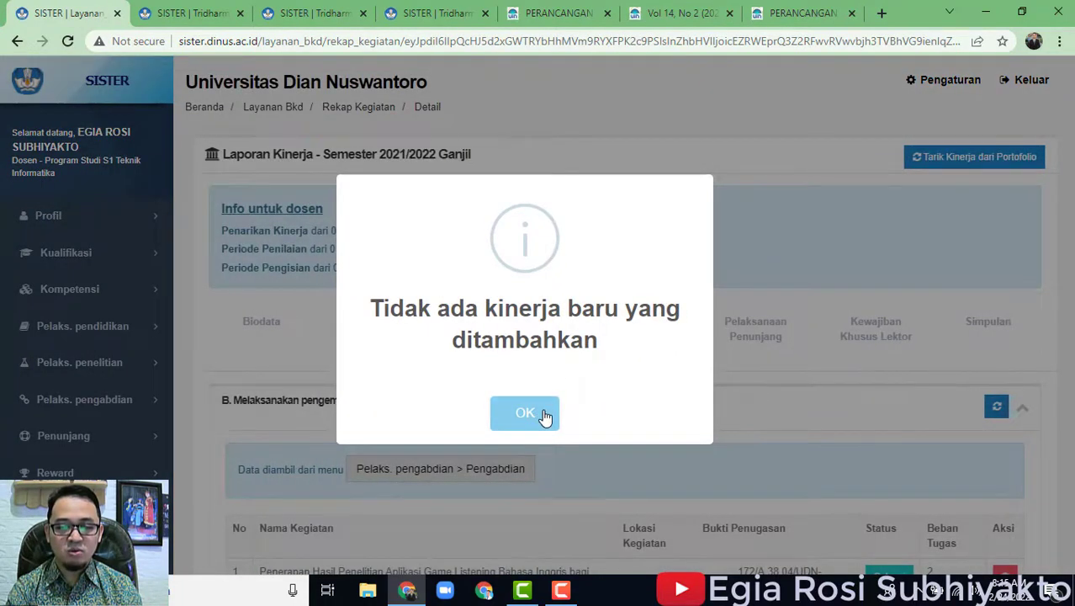
pyautogui.click(525, 413)
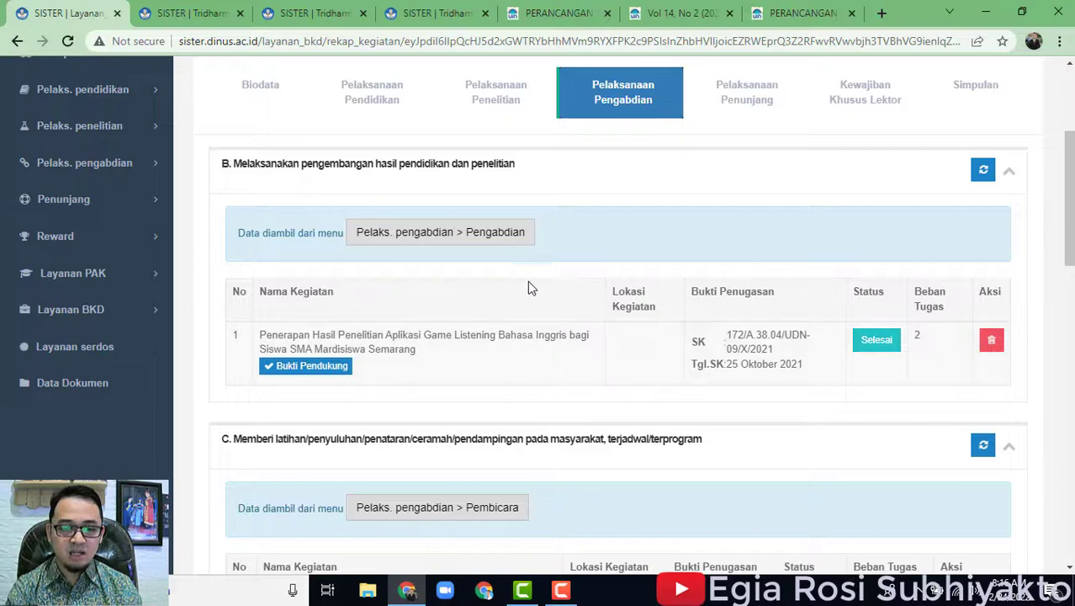
# Open section C's Pelaks. pengabdian > Pembicara list showing the Pelatihan Penulisan Artikel Populer talk.
pyautogui.scroll(-3, 480, 357)
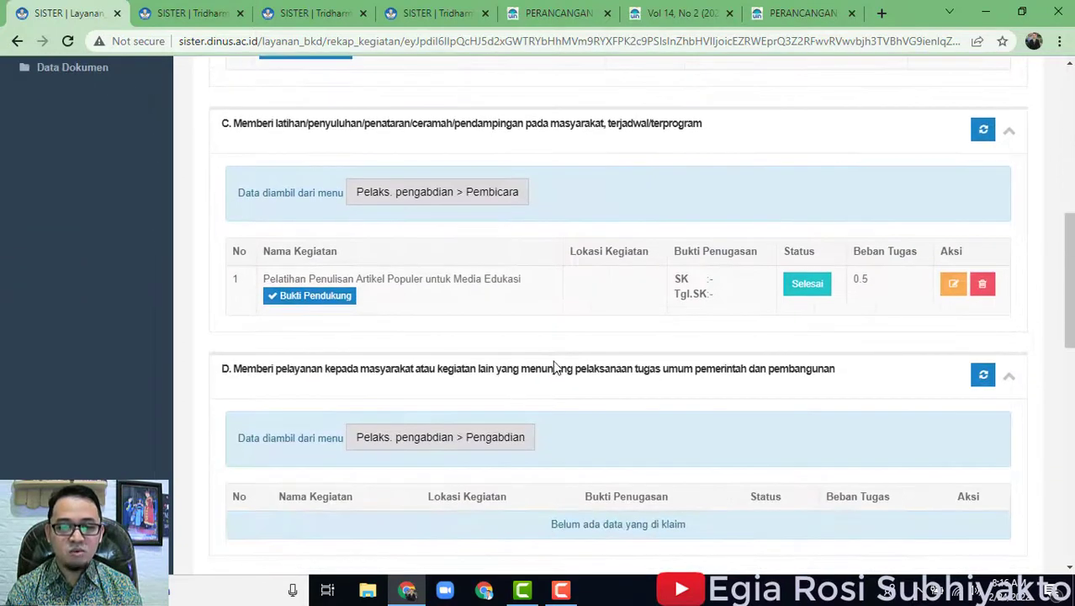
pyautogui.scroll(1, 560, 371)
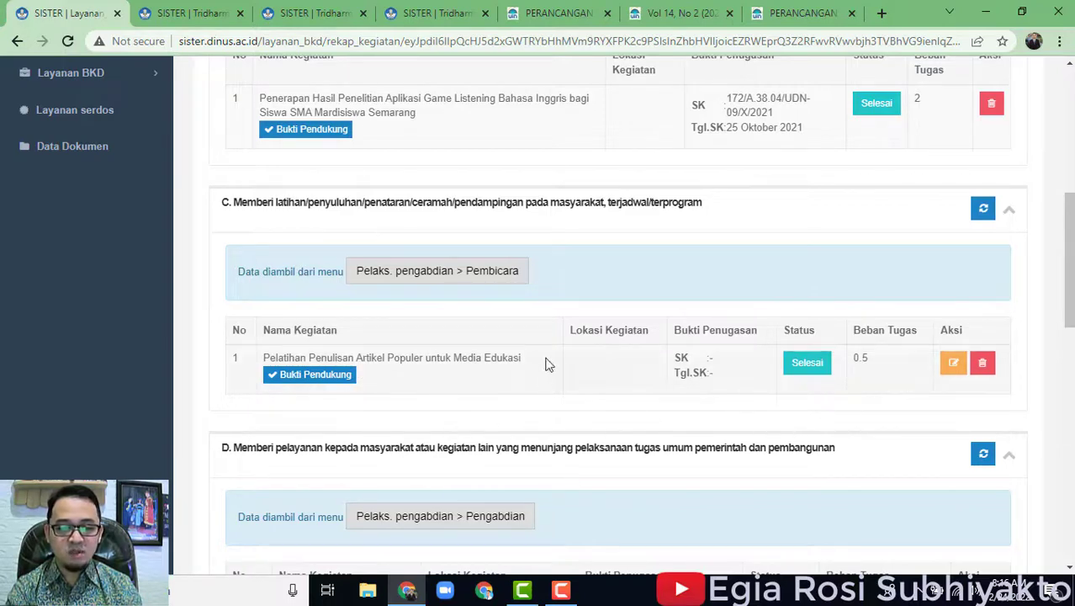
pyautogui.click(412, 284)
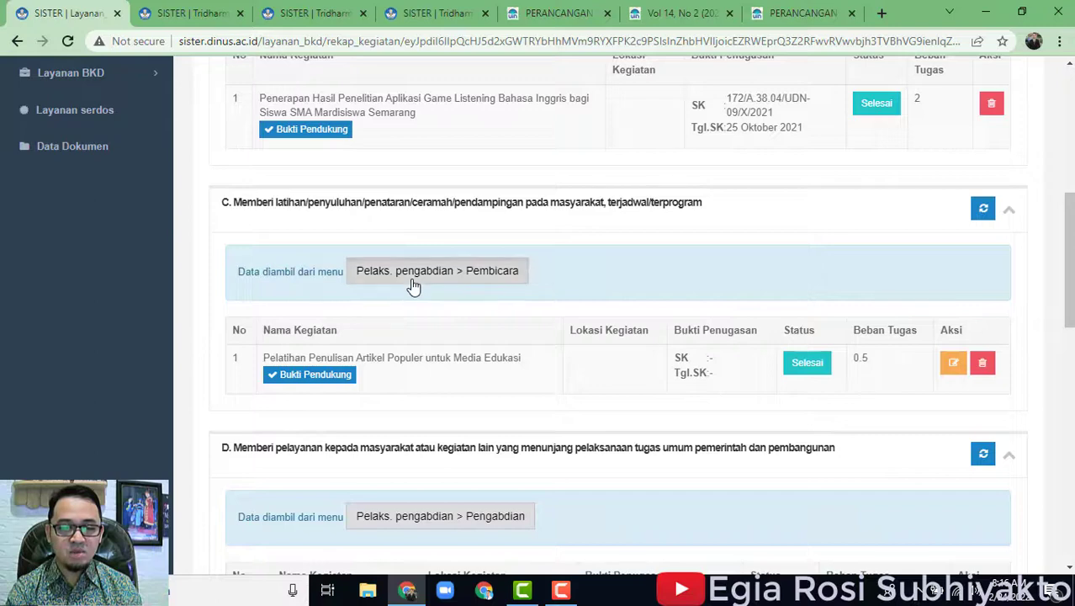
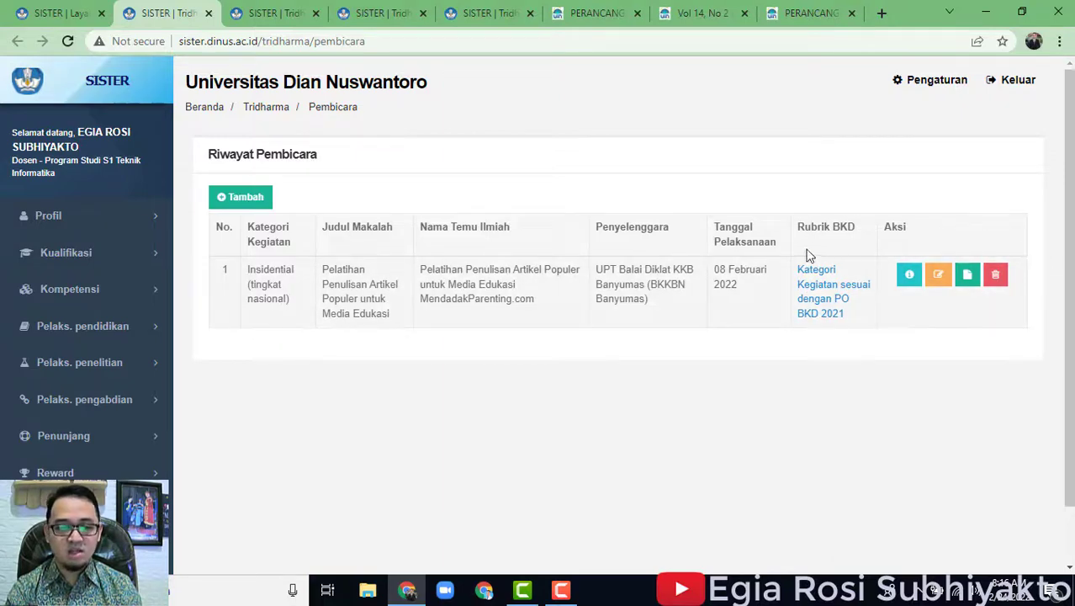
# Re-pull section C from the portfolio and view the talk's Surat Tugas and Sertifikat Pembicara documents.
pyautogui.click(59, 13)
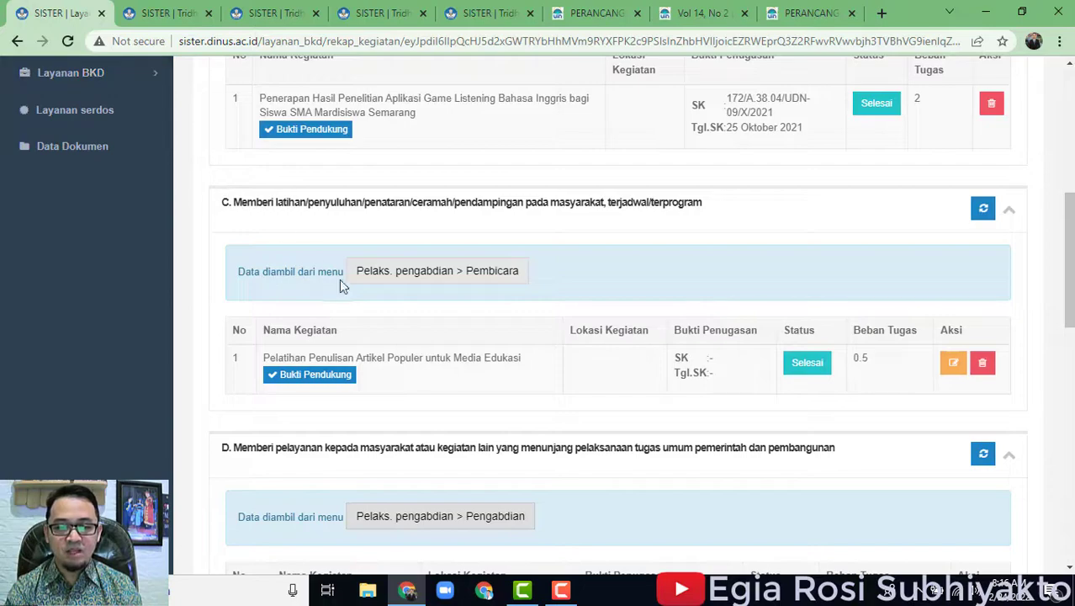
pyautogui.click(983, 209)
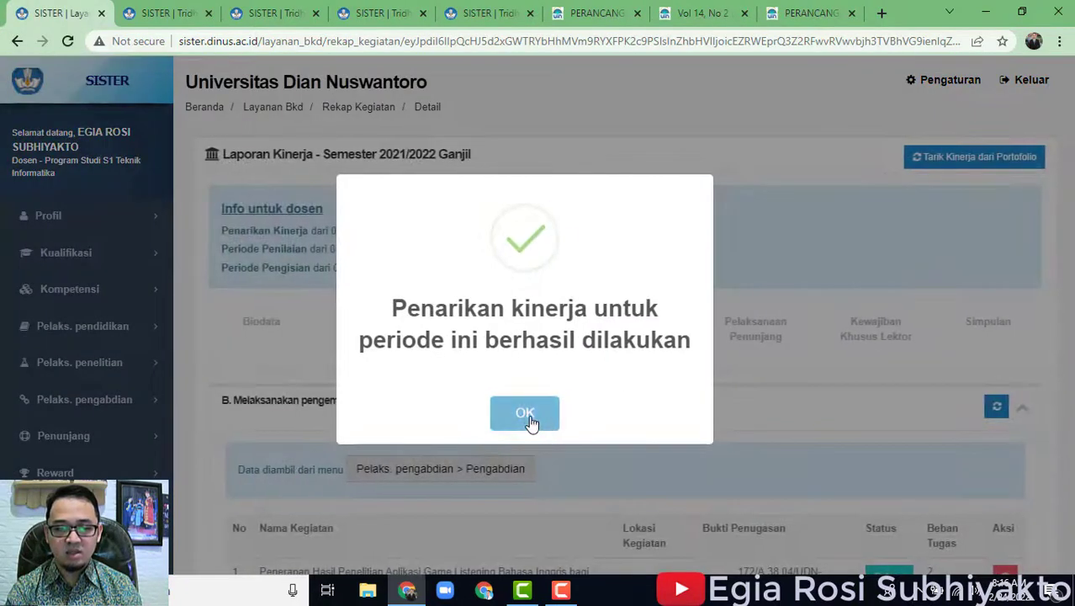
pyautogui.click(524, 412)
pyautogui.scroll(-5, 800, 382)
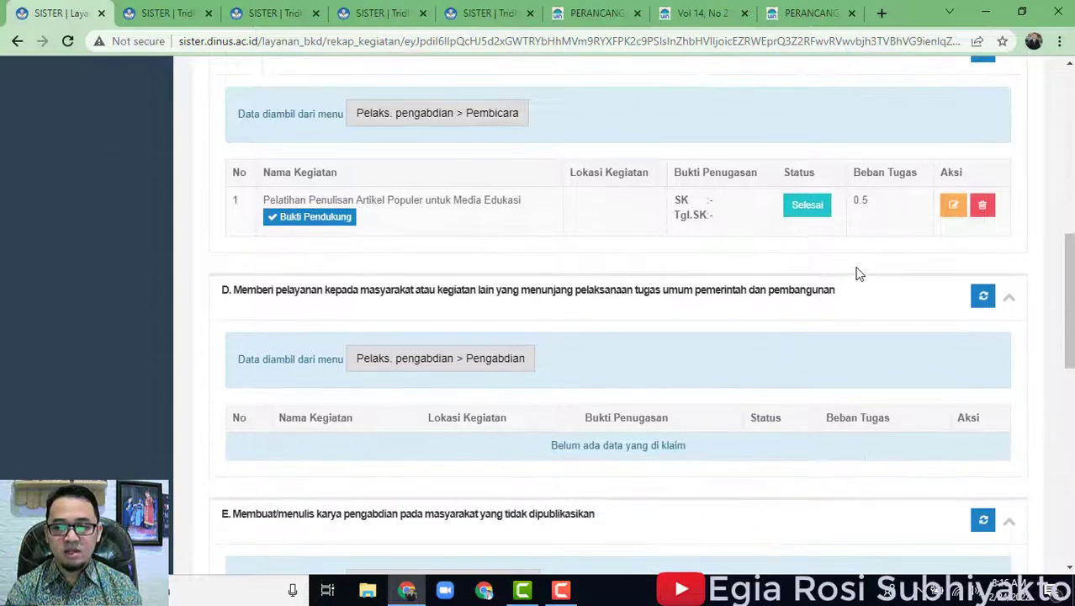
pyautogui.scroll(1, 856, 276)
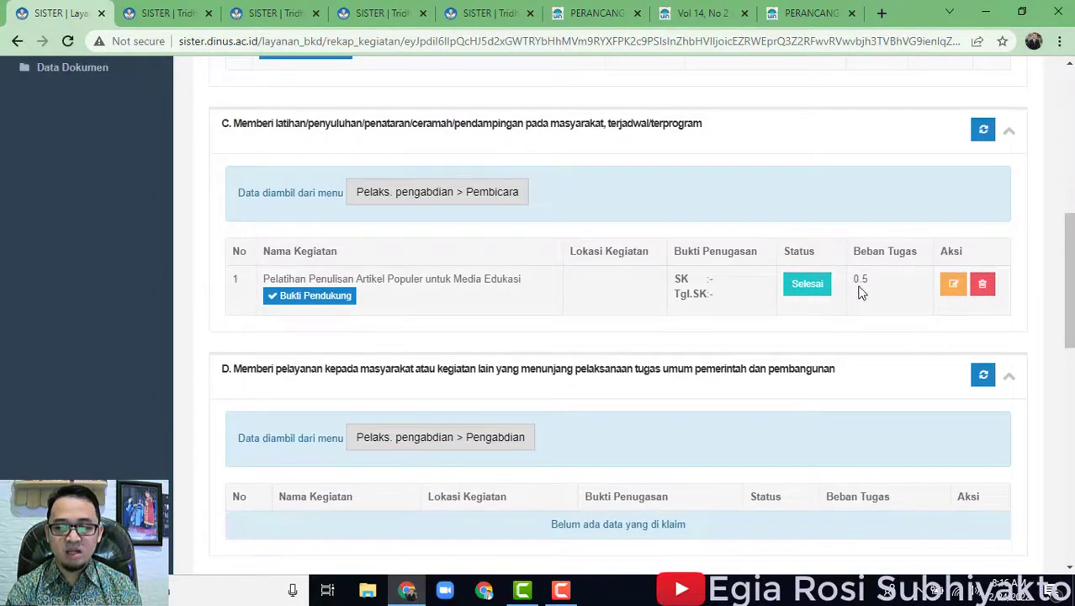
pyautogui.click(343, 303)
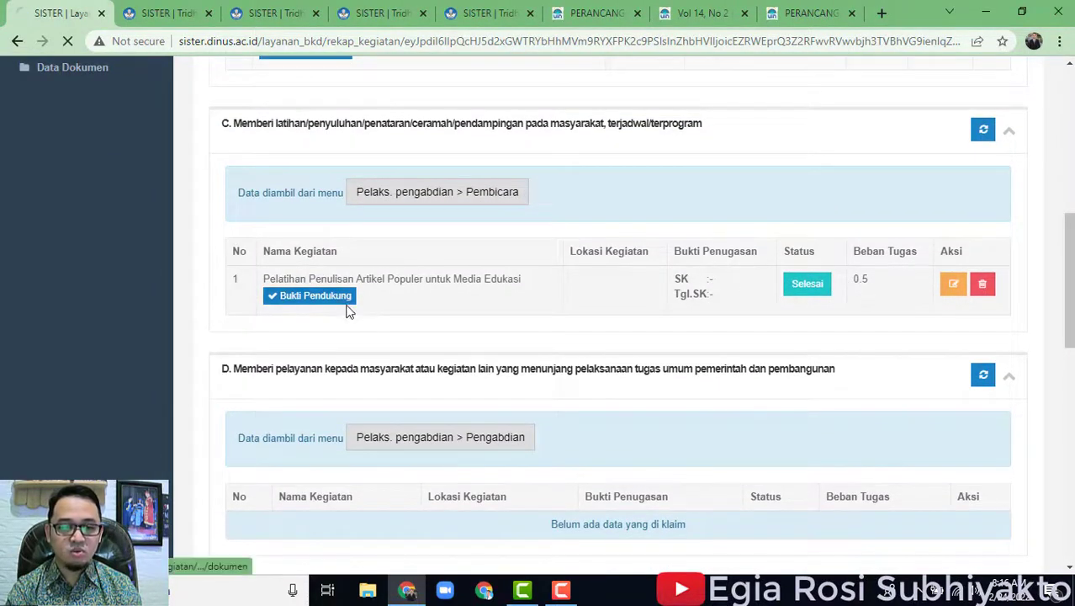
pyautogui.scroll(-2, 764, 351)
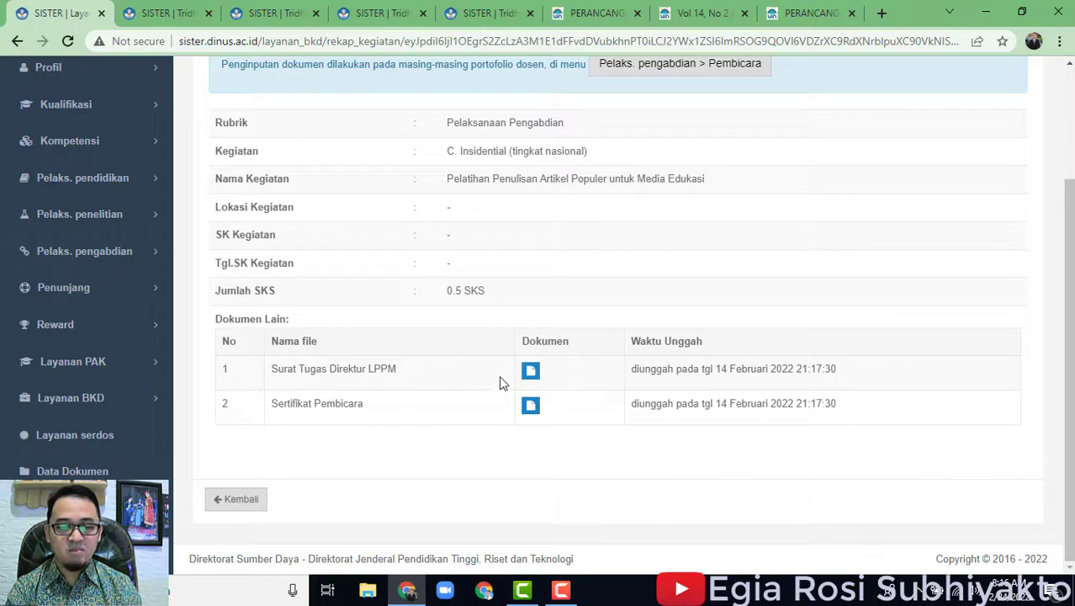
pyautogui.click(530, 407)
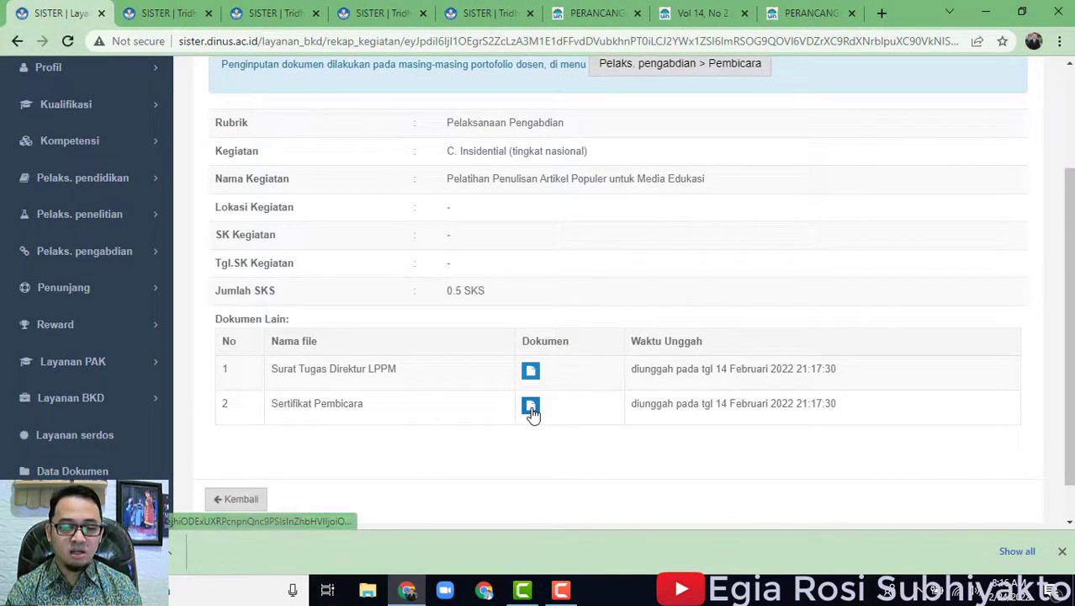
pyautogui.click(93, 551)
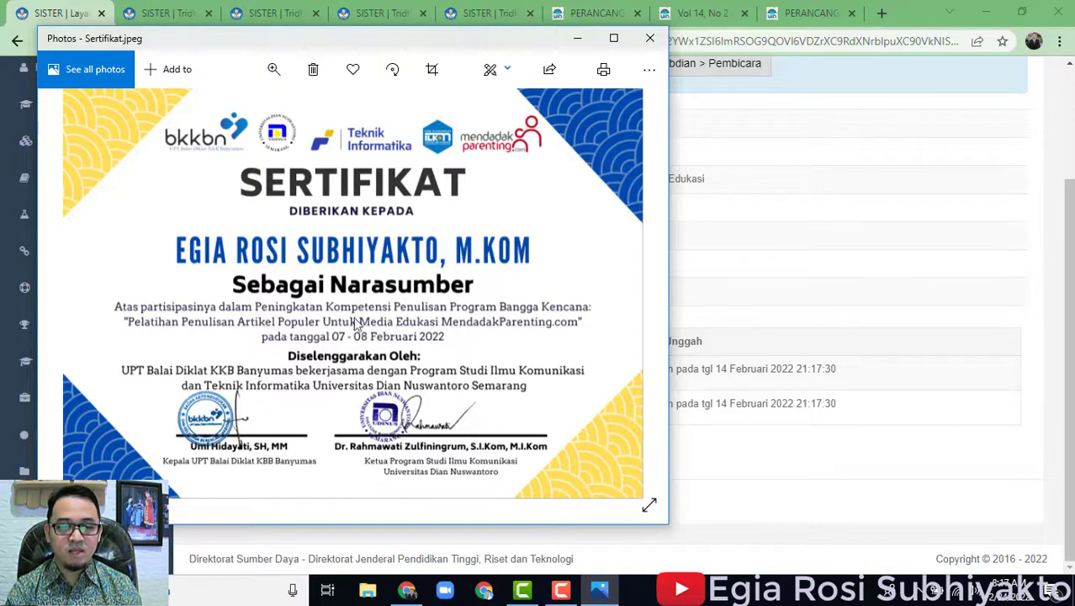
pyautogui.click(650, 38)
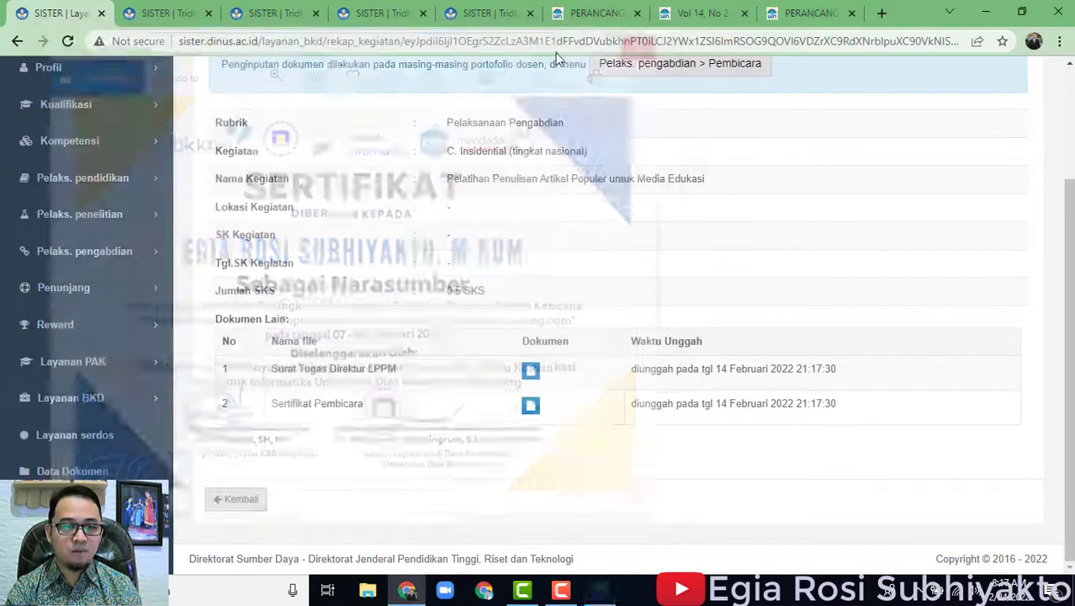
pyautogui.scroll(3, 863, 332)
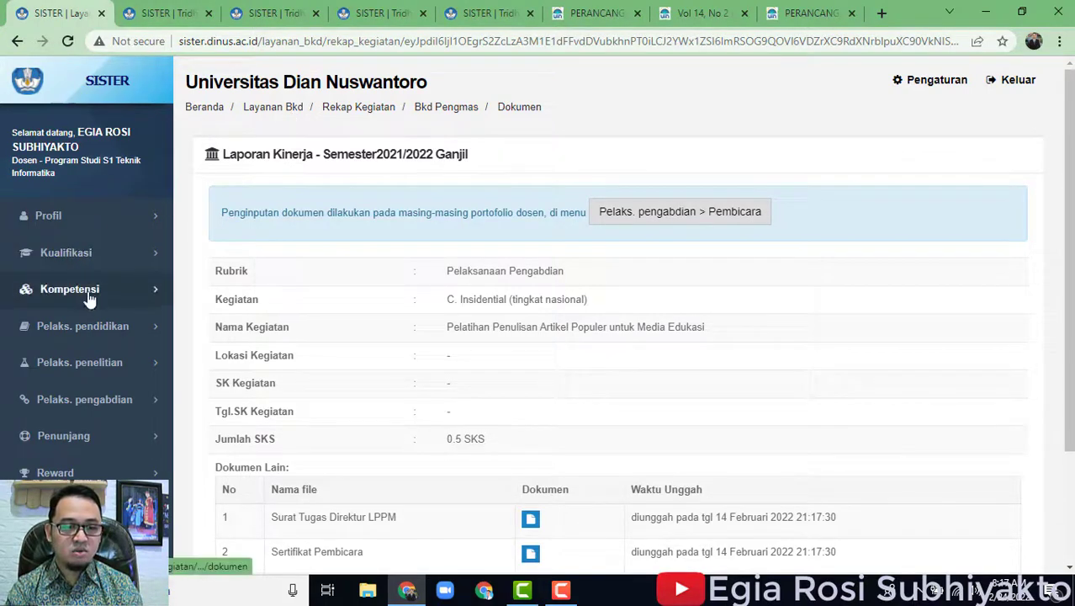
# Open the 2021/2022 Ganjil performance report at its Pelaksanaan Pengabdian part.
pyautogui.scroll(-1, 85, 471)
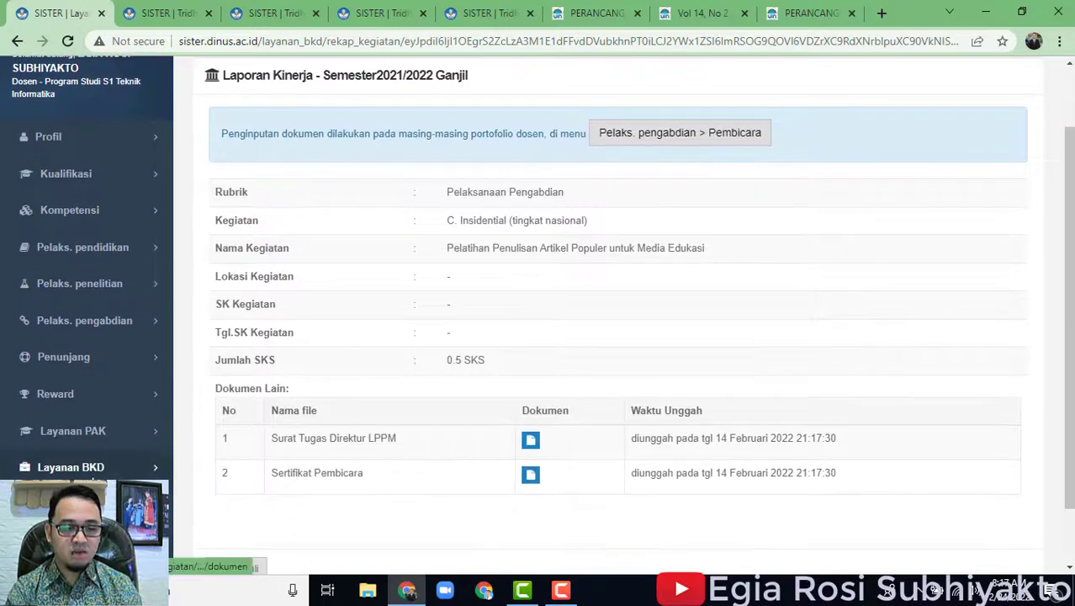
pyautogui.click(82, 502)
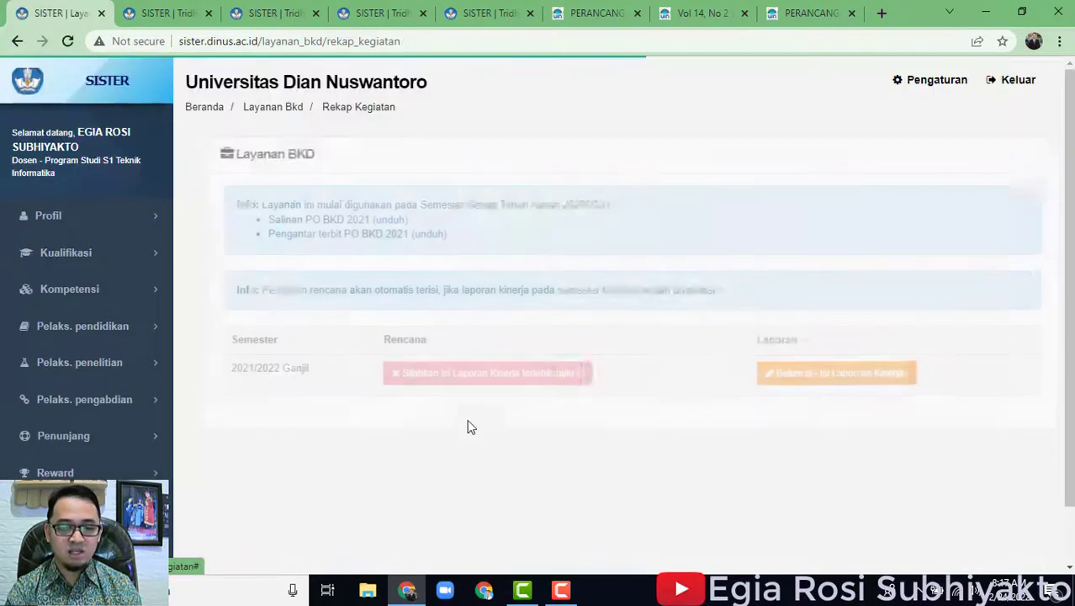
pyautogui.click(835, 379)
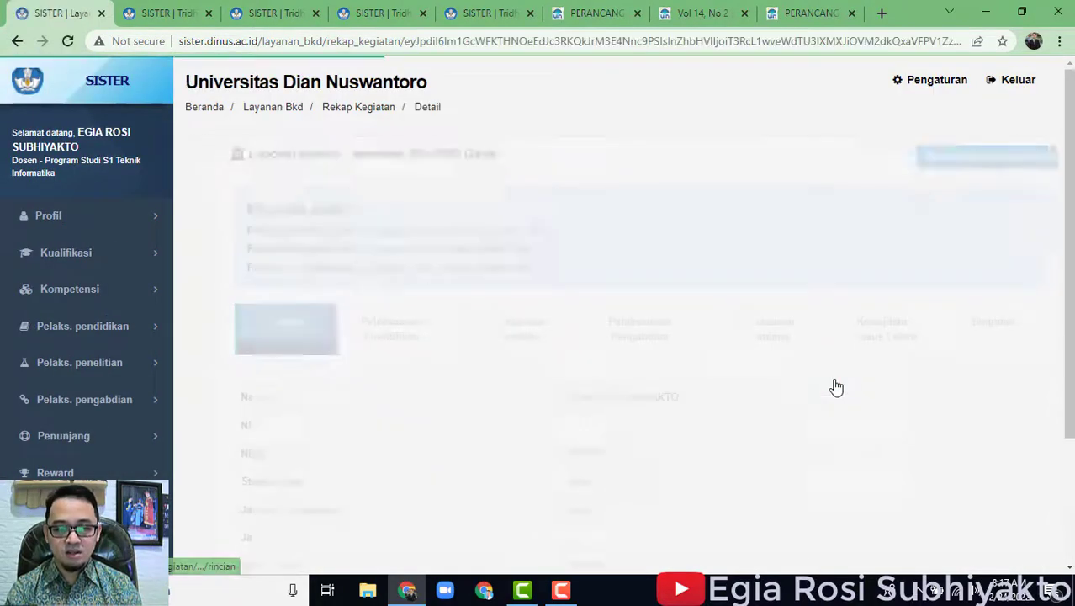
pyautogui.click(662, 348)
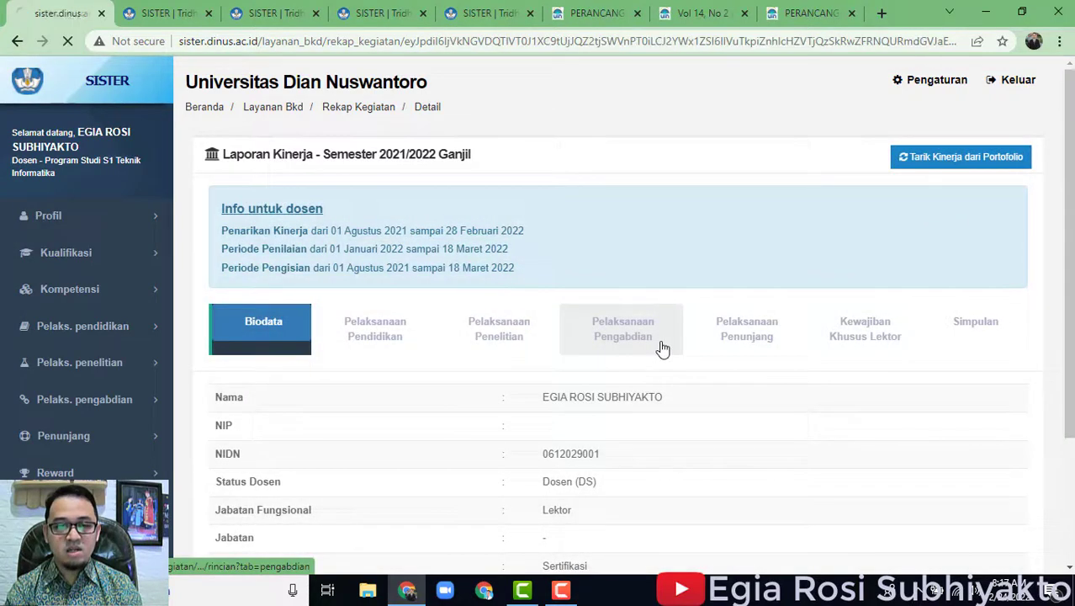
pyautogui.scroll(-4, 803, 382)
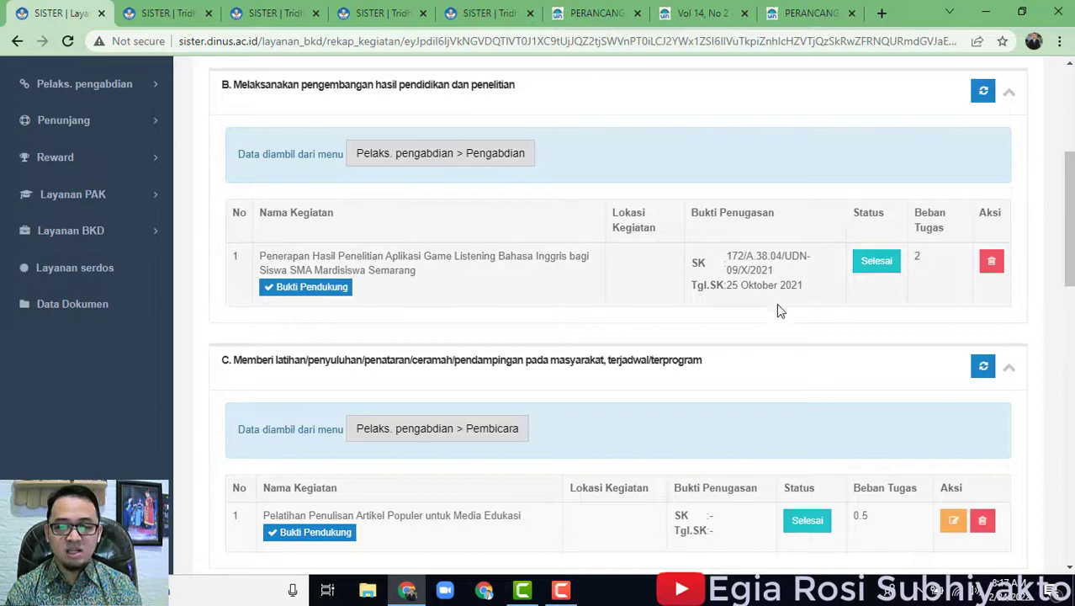
pyautogui.scroll(-7, 536, 343)
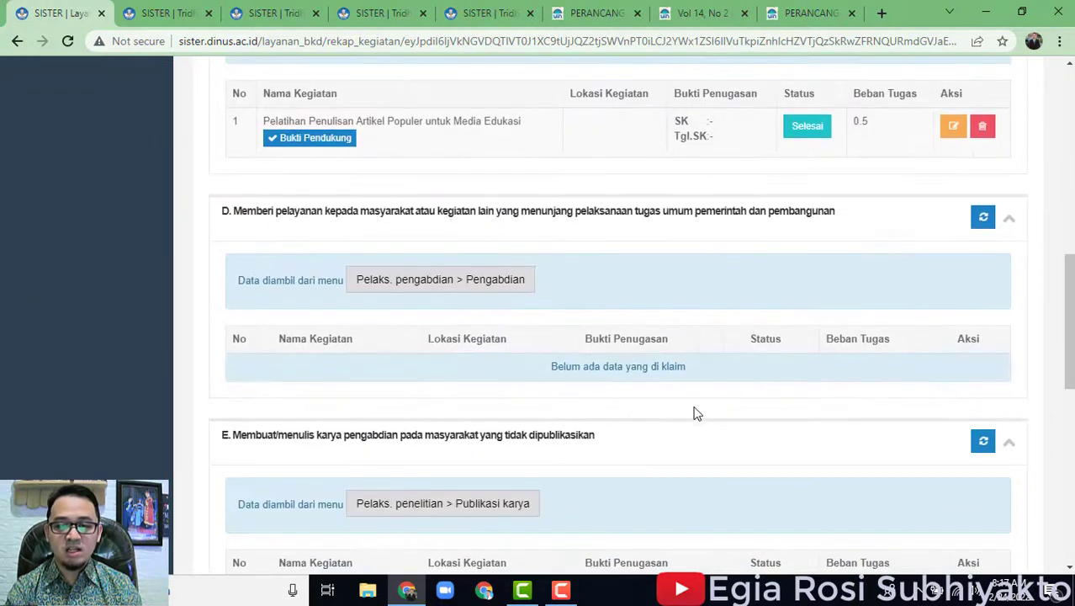
pyautogui.scroll(5, 925, 411)
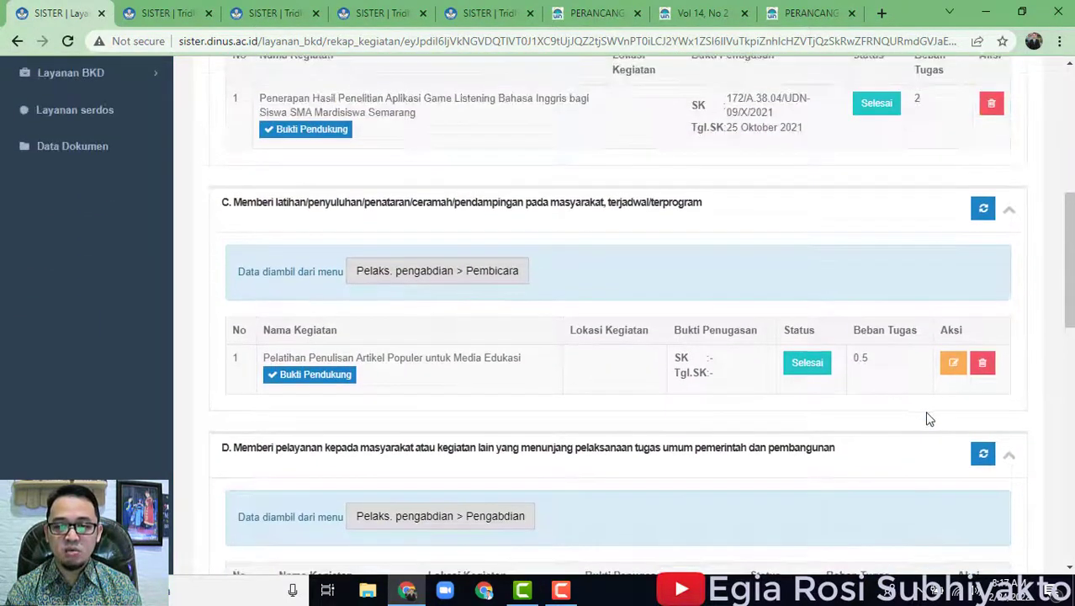
# Check the section B activity's status options, leave it Selesai and cancel the edit.
pyautogui.click(877, 109)
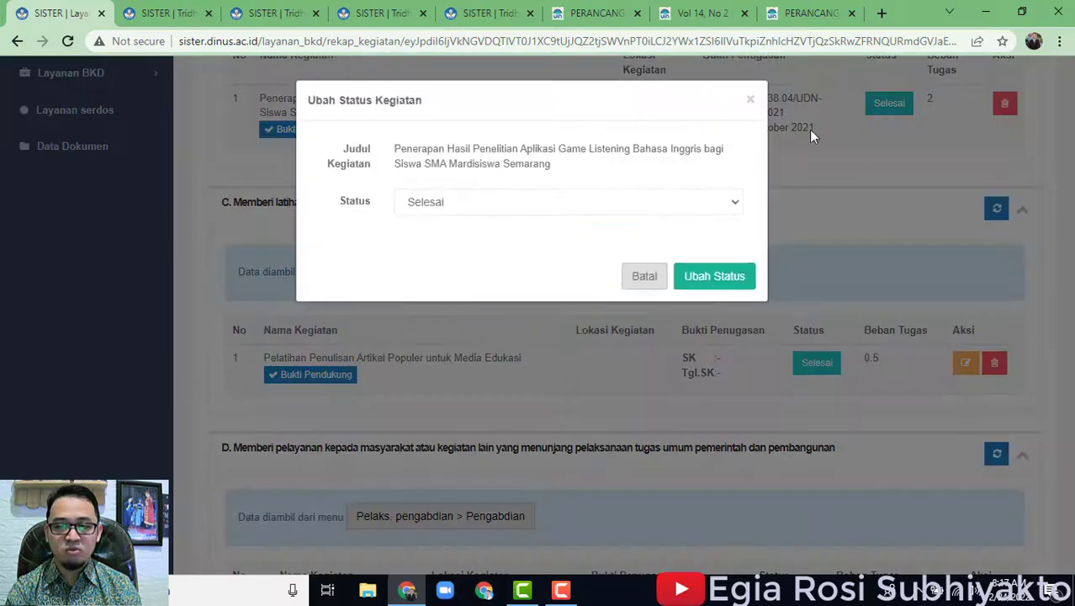
pyautogui.click(705, 208)
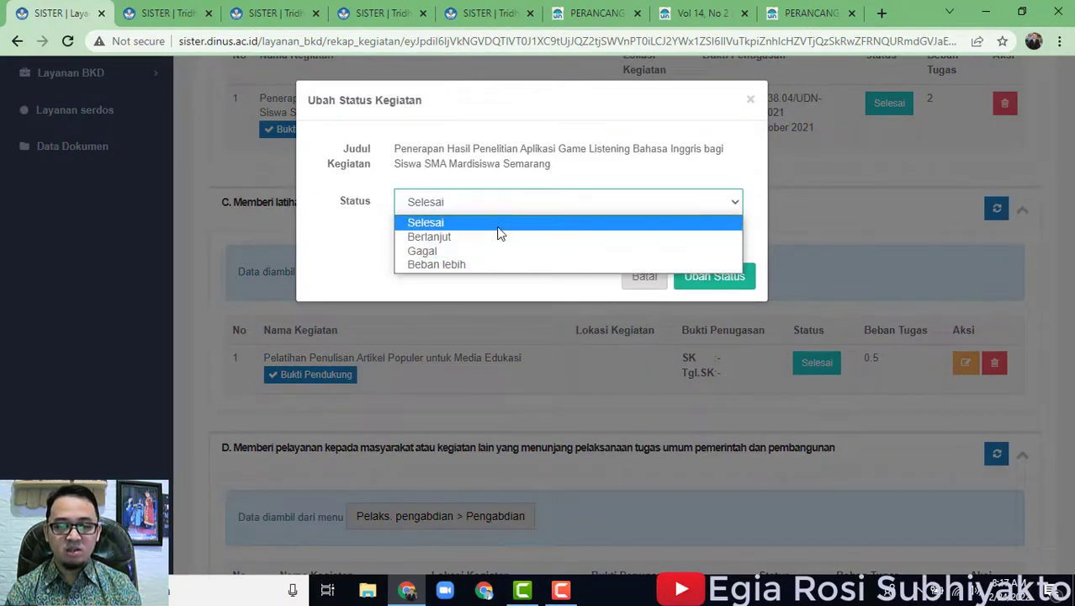
pyautogui.click(740, 180)
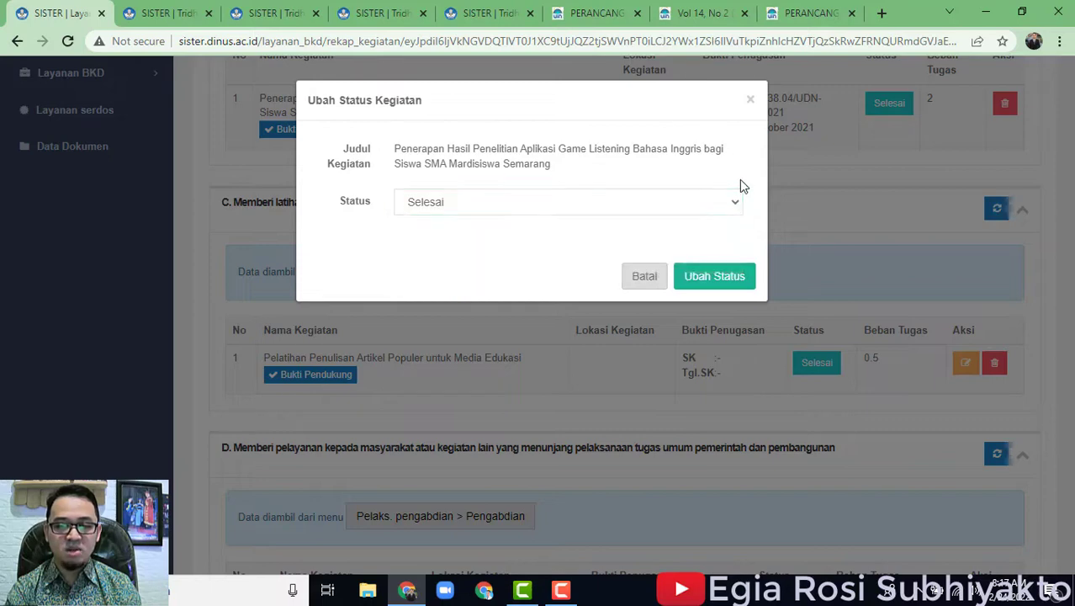
pyautogui.click(614, 204)
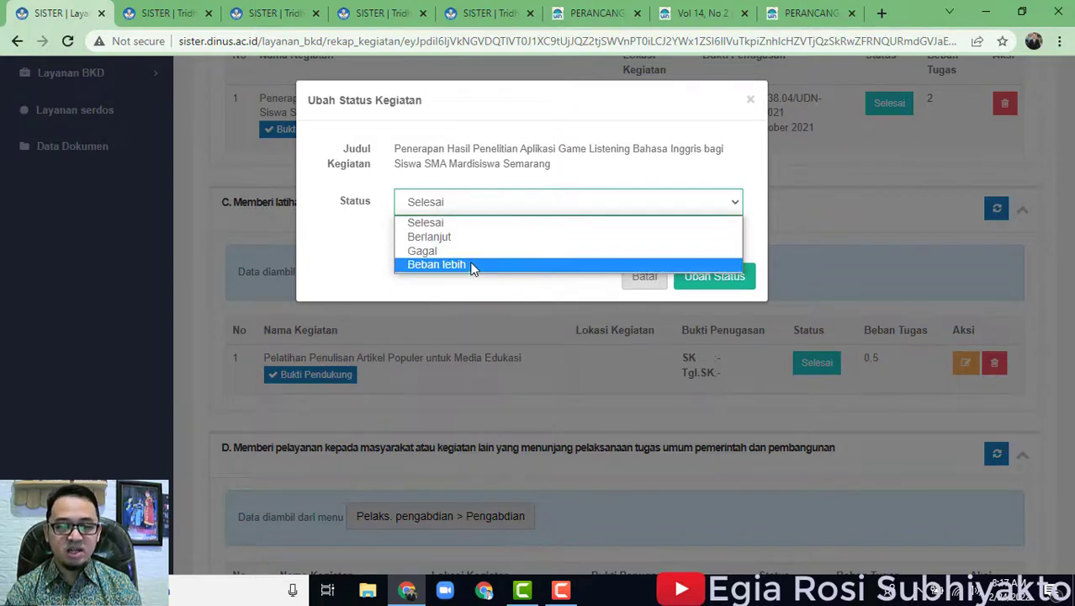
pyautogui.click(735, 172)
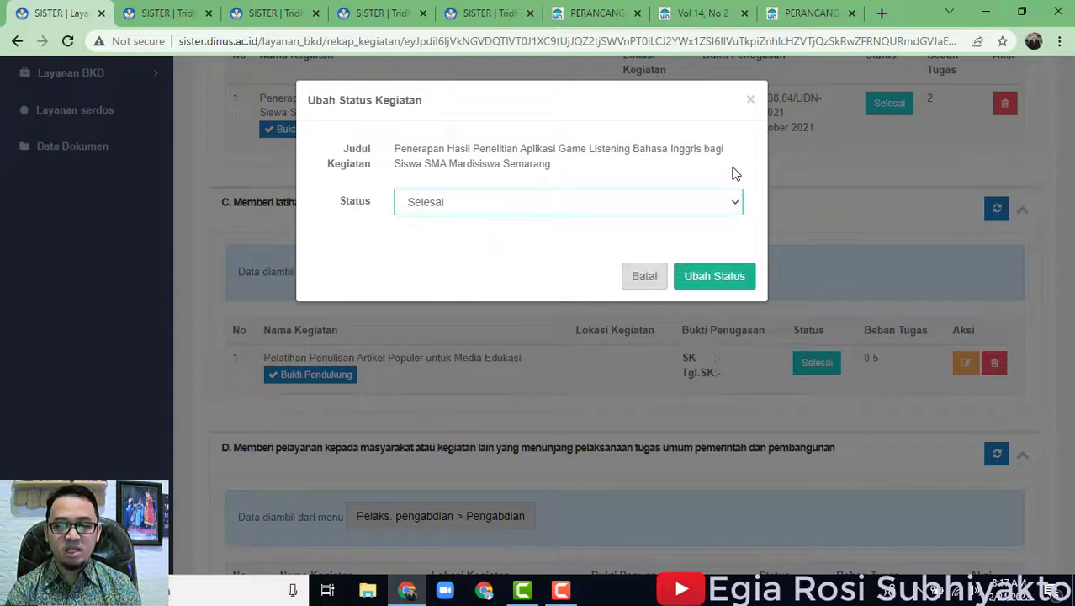
pyautogui.click(648, 279)
pyautogui.scroll(1, 932, 315)
pyautogui.scroll(-2, 936, 331)
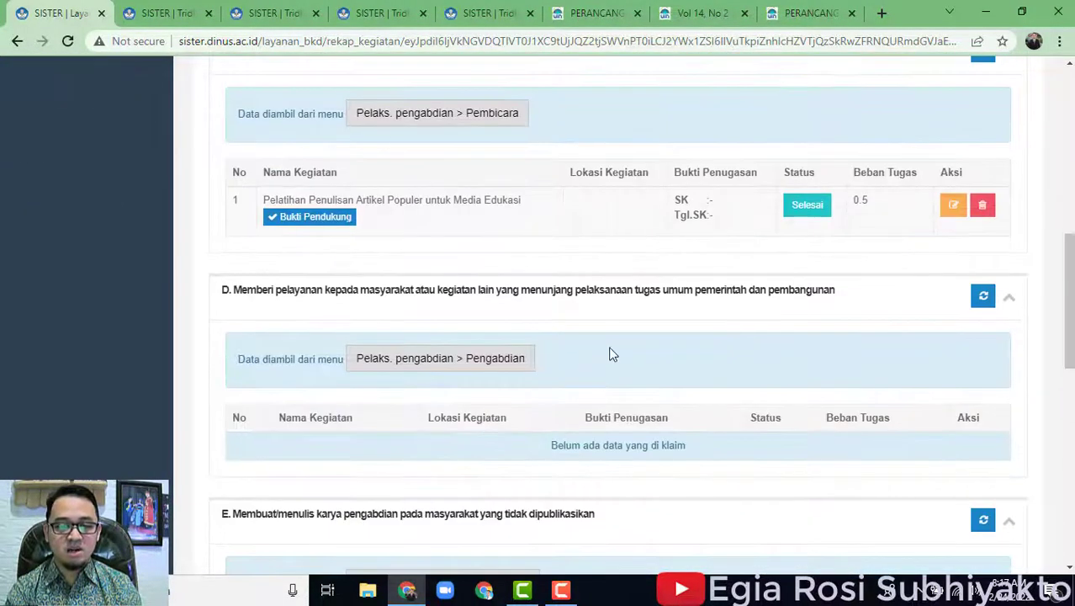
pyautogui.scroll(-2, 622, 366)
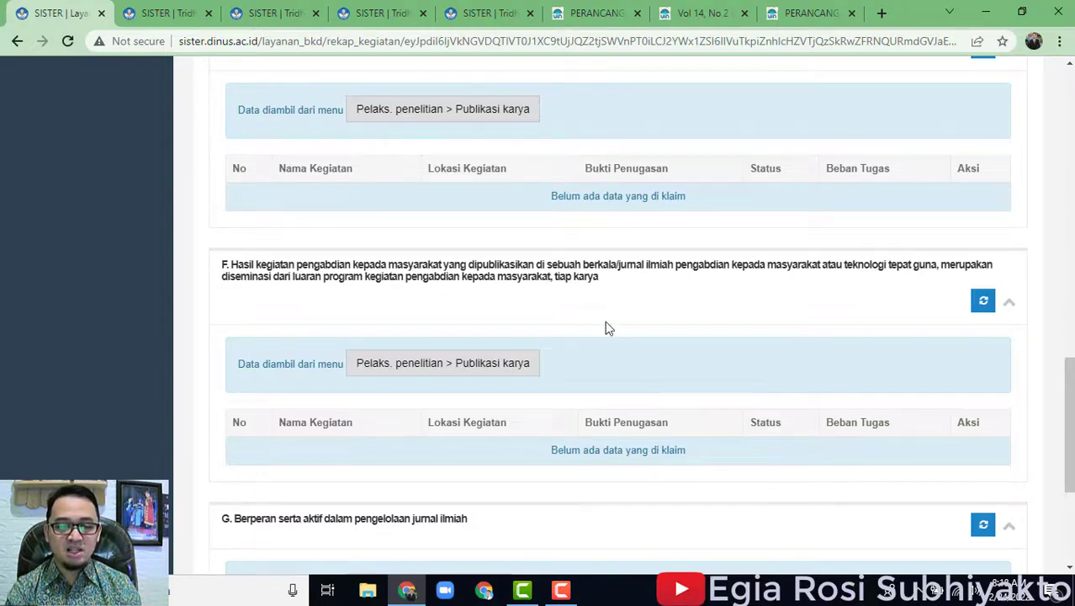
pyautogui.click(469, 370)
pyautogui.moveTo(469, 370); pyautogui.dragTo(575, 339)
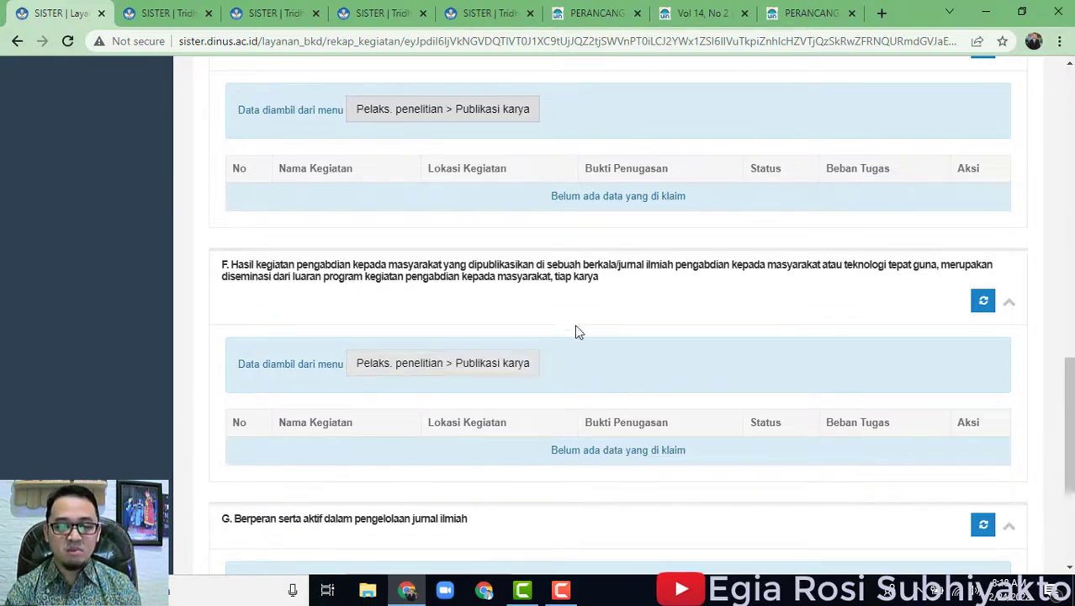
pyautogui.scroll(-1, 534, 326)
pyautogui.scroll(1, 519, 319)
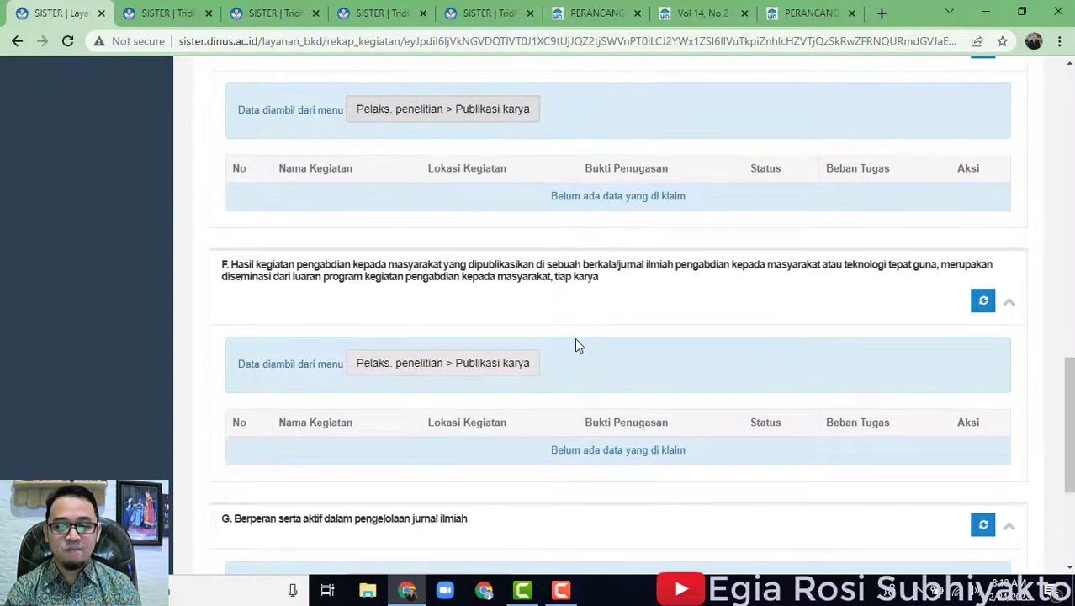
# Review the Publikasi karya portfolio list, then scroll the BKD report down to section G.
pyautogui.click(500, 368)
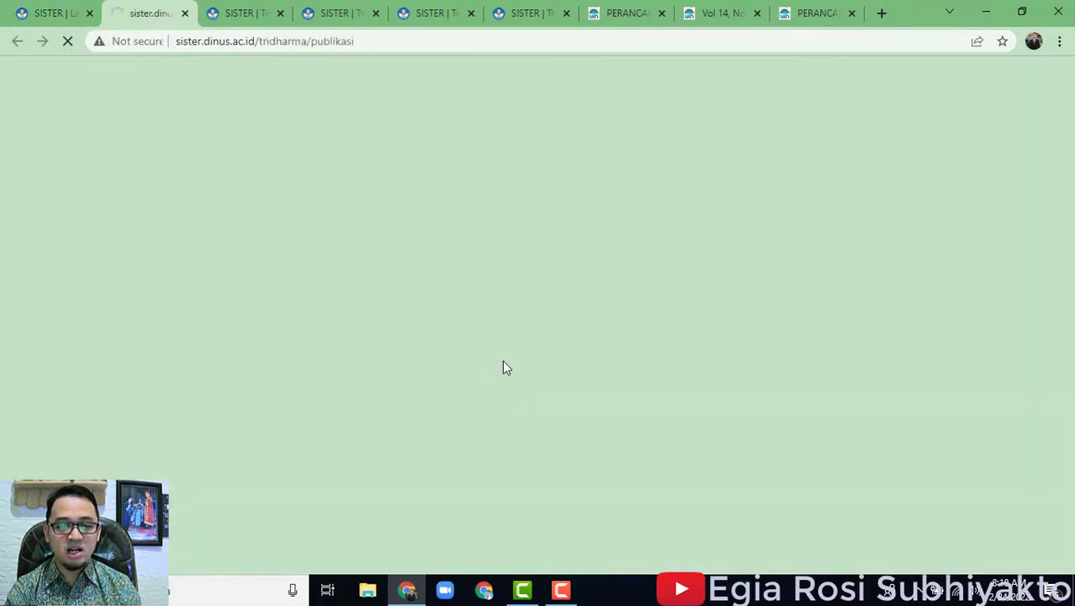
pyautogui.scroll(-9, 780, 397)
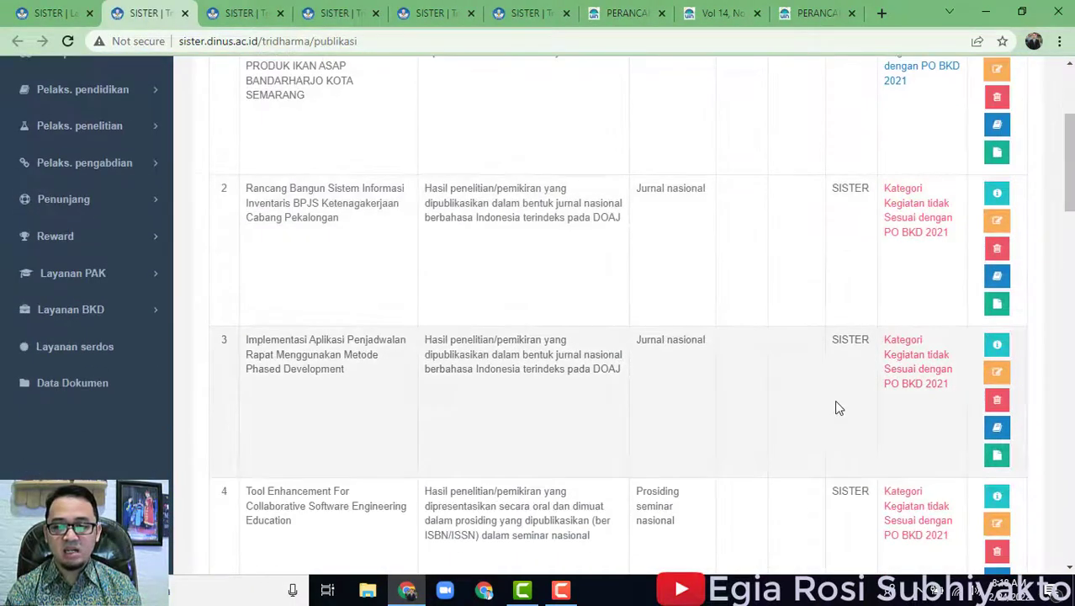
pyautogui.scroll(10, 840, 403)
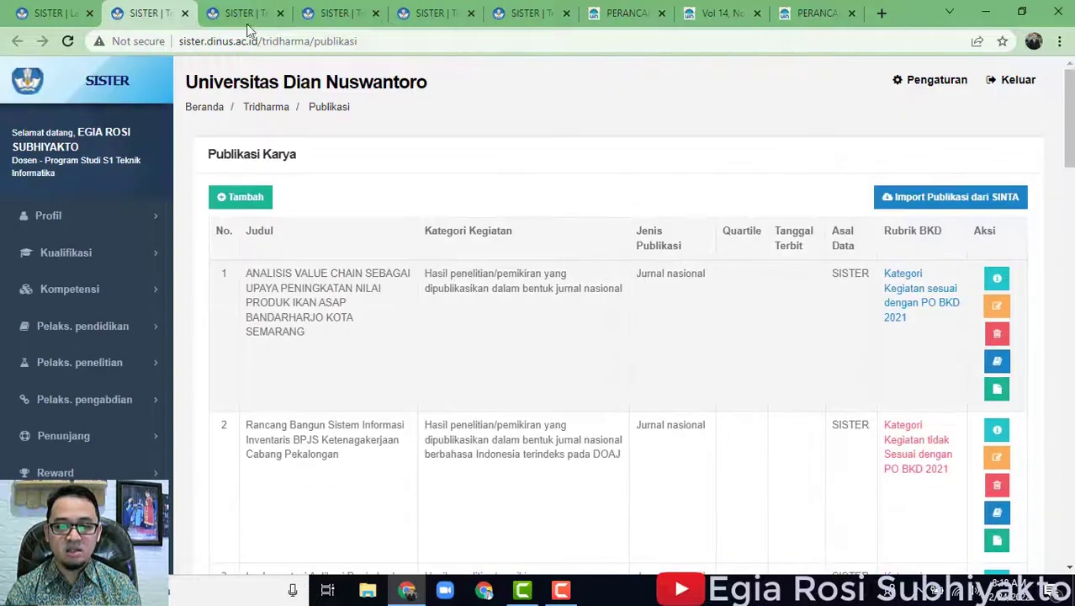
pyautogui.click(51, 13)
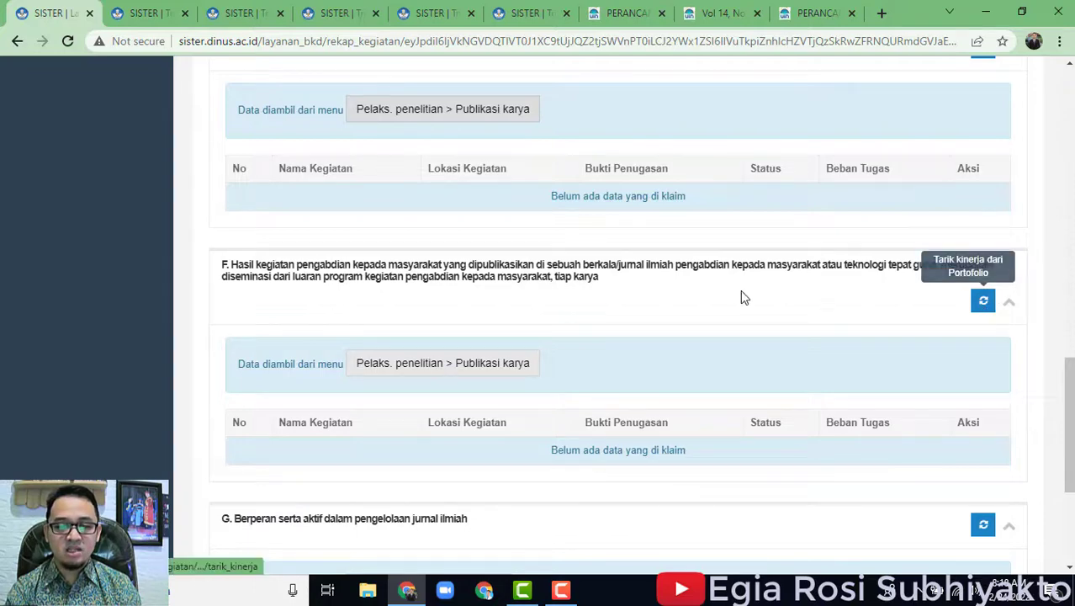
pyautogui.scroll(-3, 735, 343)
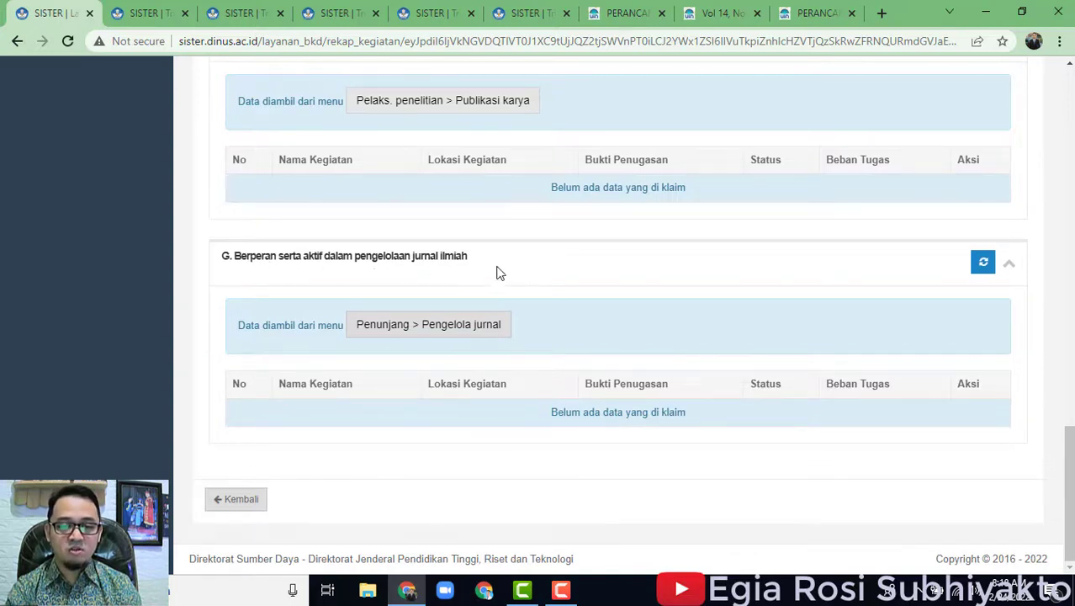
# Open the Pengelola jurnal records and start a blank journal-manager add form.
pyautogui.click(419, 328)
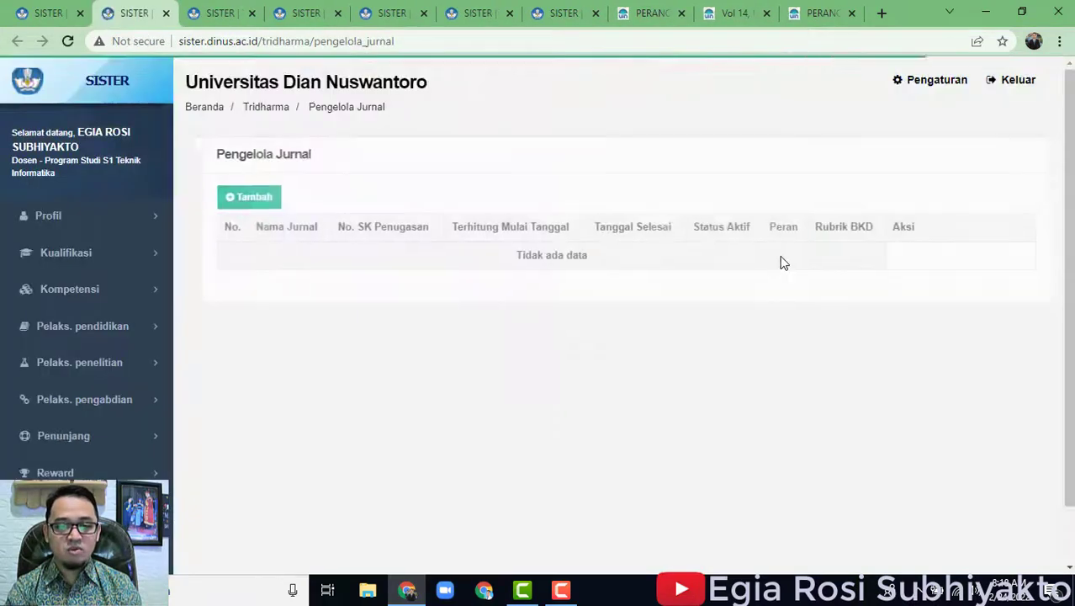
pyautogui.click(244, 198)
pyautogui.scroll(-5, 768, 360)
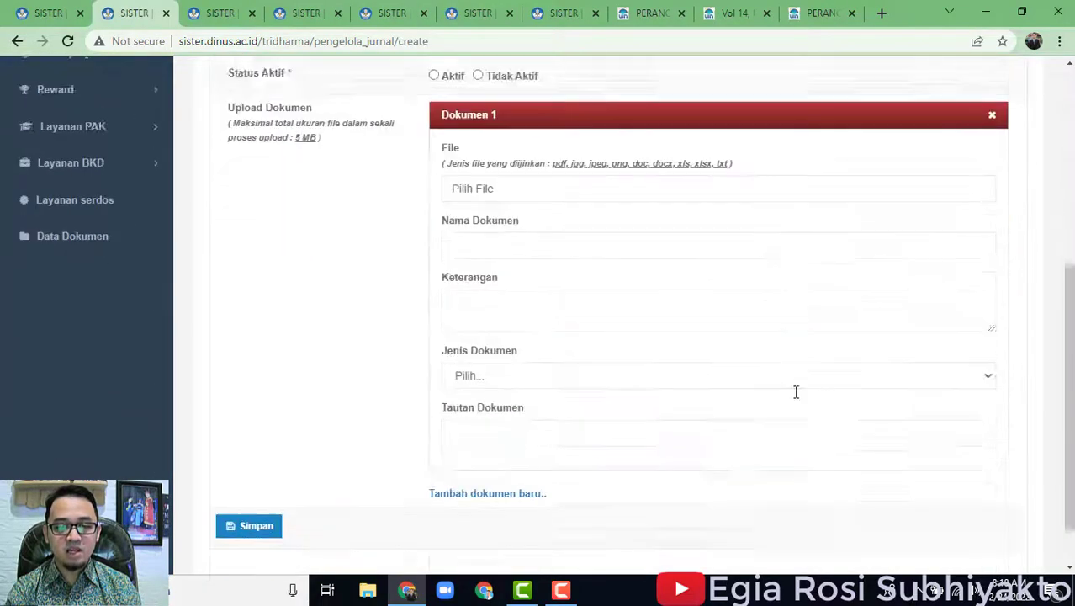
pyautogui.scroll(4, 572, 475)
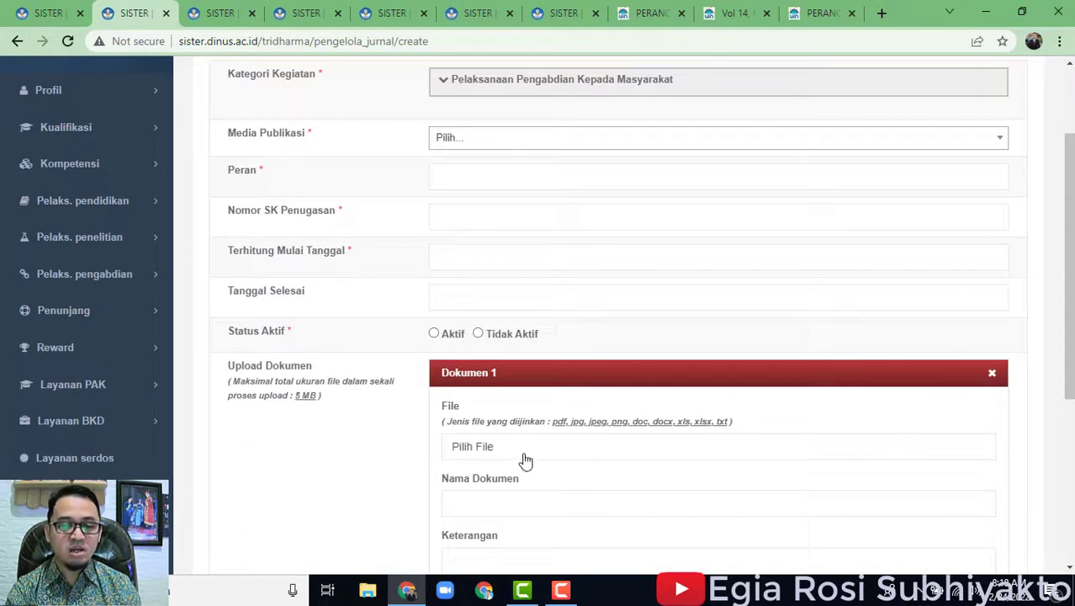
pyautogui.scroll(-4, 521, 461)
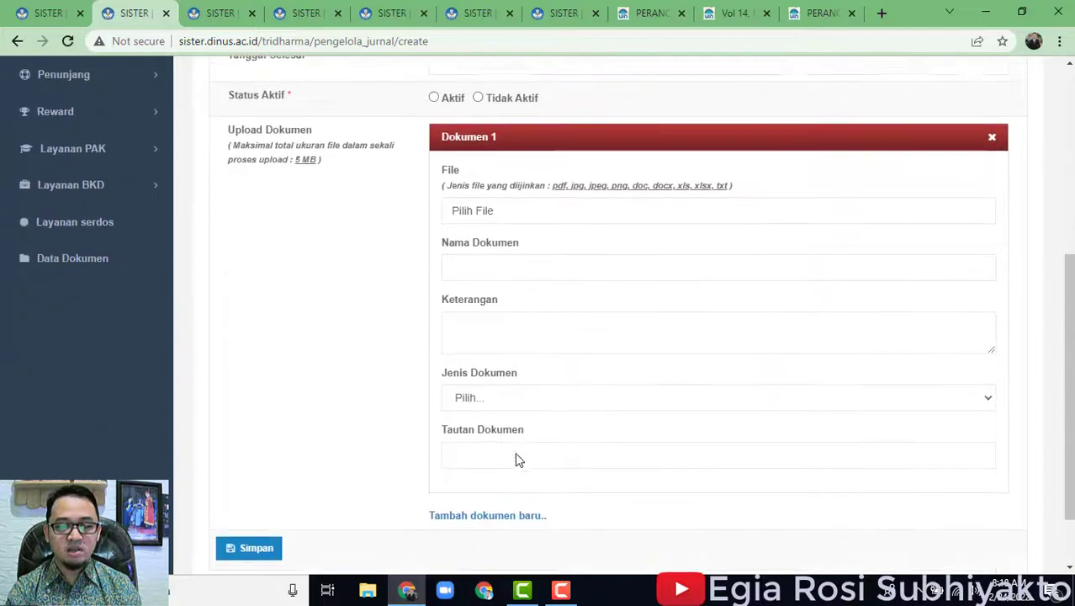
pyautogui.scroll(4, 620, 403)
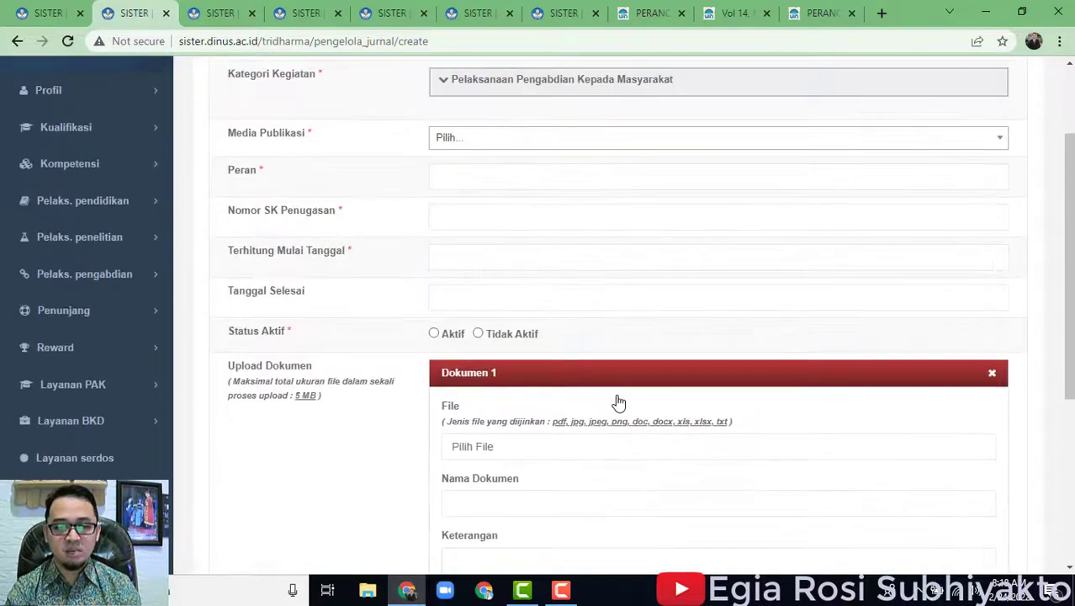
# Back in the BKD report, show the Pelaksanaan Penunjang part with empty sections A and B.
pyautogui.click(65, 22)
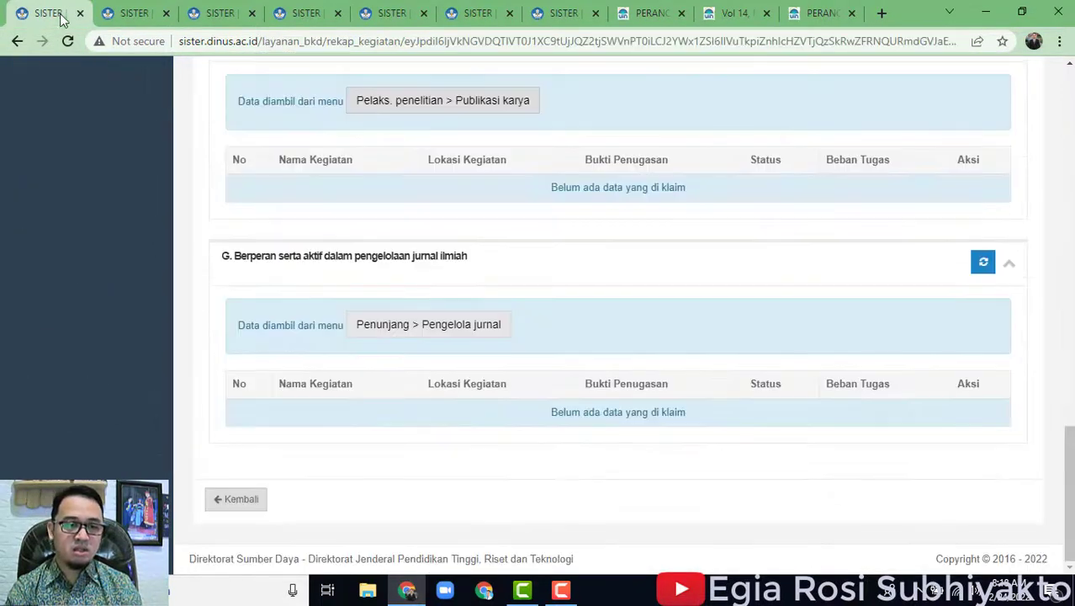
pyautogui.scroll(2, 823, 382)
pyautogui.scroll(-2, 821, 387)
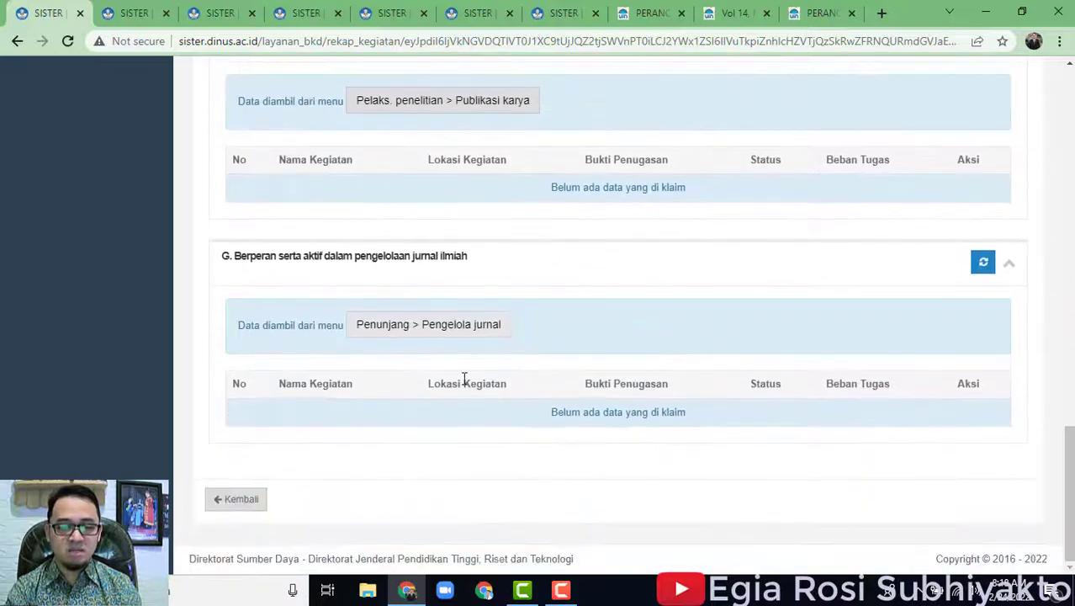
pyautogui.scroll(12, 860, 357)
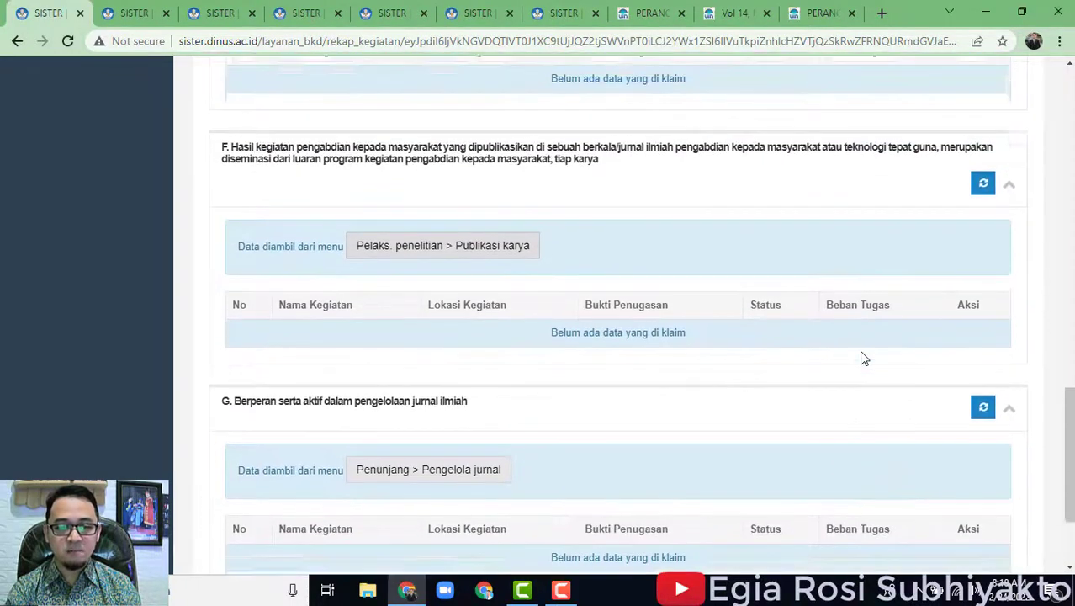
pyautogui.scroll(5, 866, 356)
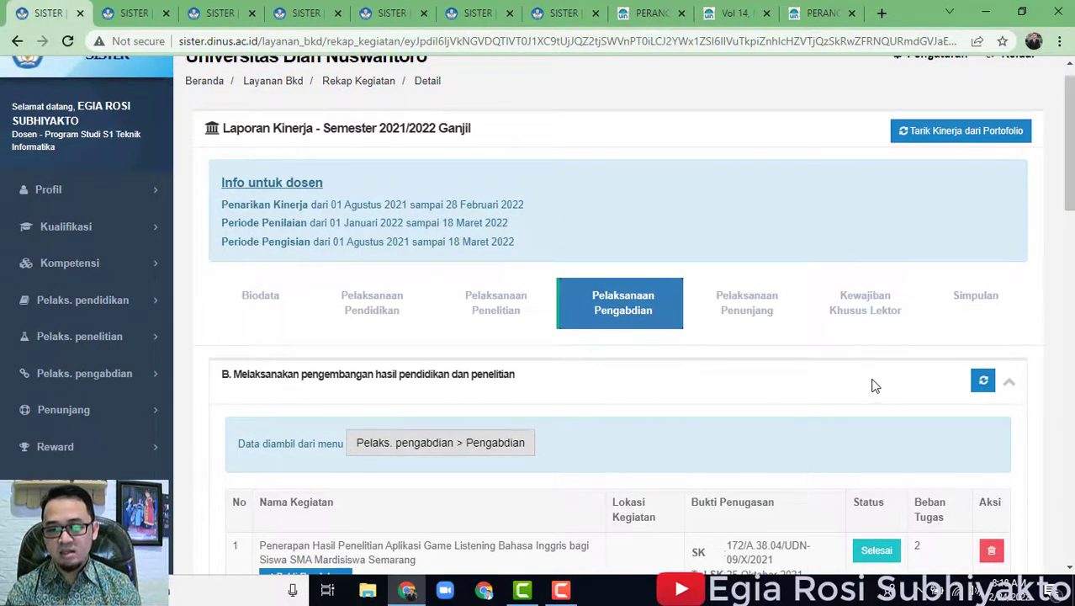
pyautogui.click(764, 320)
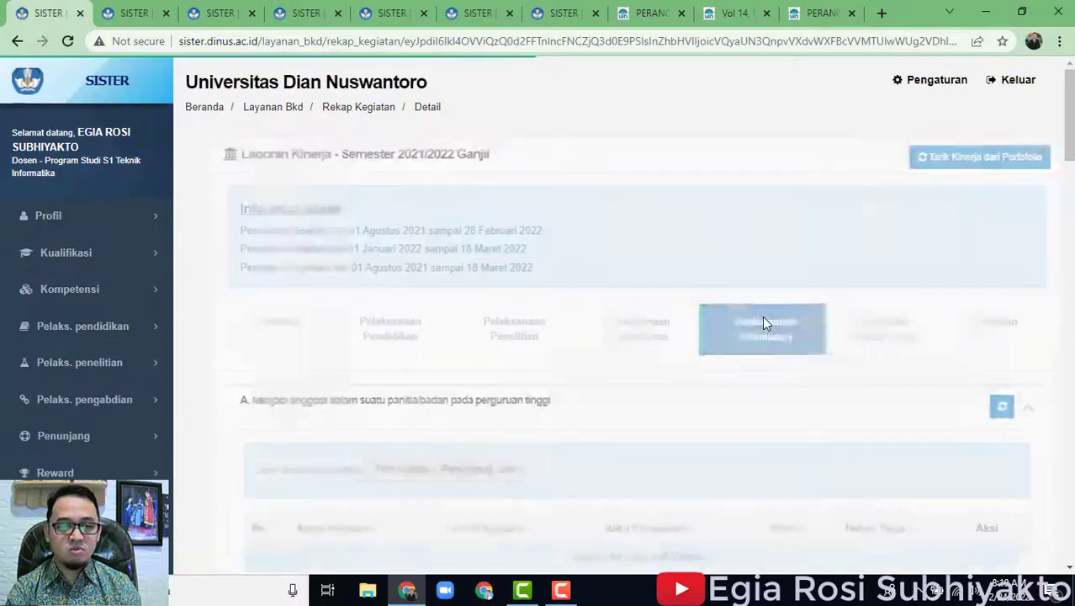
pyautogui.scroll(-1, 593, 434)
pyautogui.scroll(-2, 593, 434)
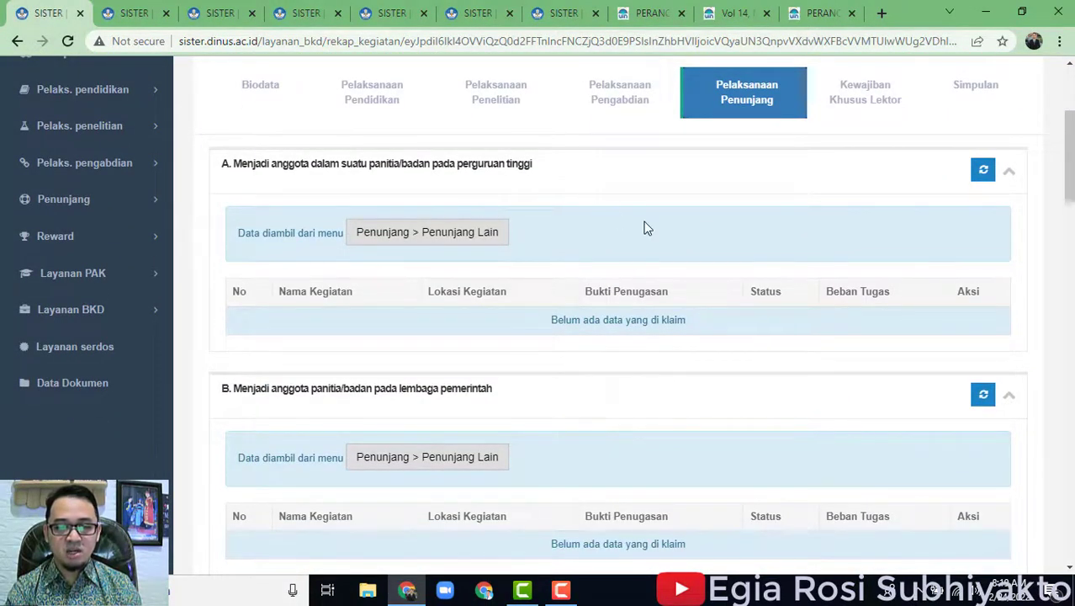
# Scroll down the Penunjang part to section F's two 0.5-load webinars.
pyautogui.scroll(-2, 599, 328)
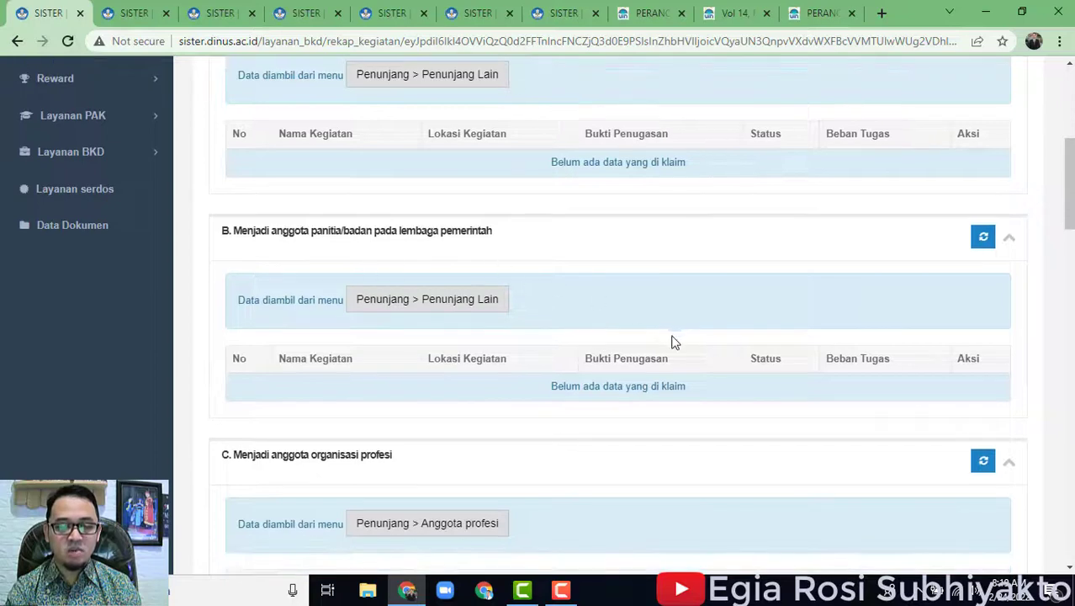
pyautogui.scroll(-3, 673, 341)
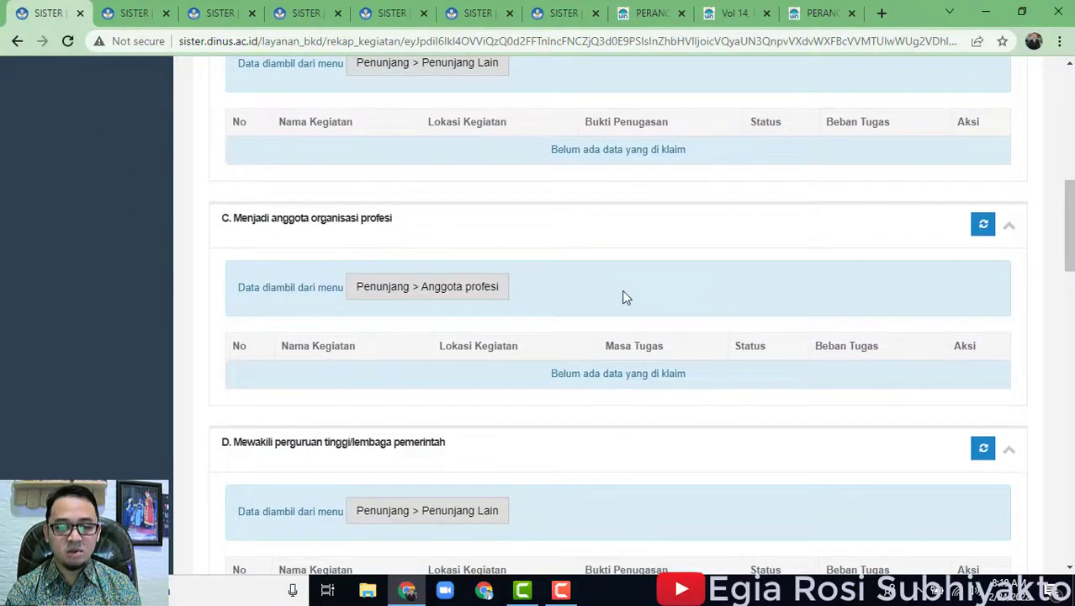
pyautogui.scroll(-3, 627, 296)
pyautogui.scroll(-3, 808, 370)
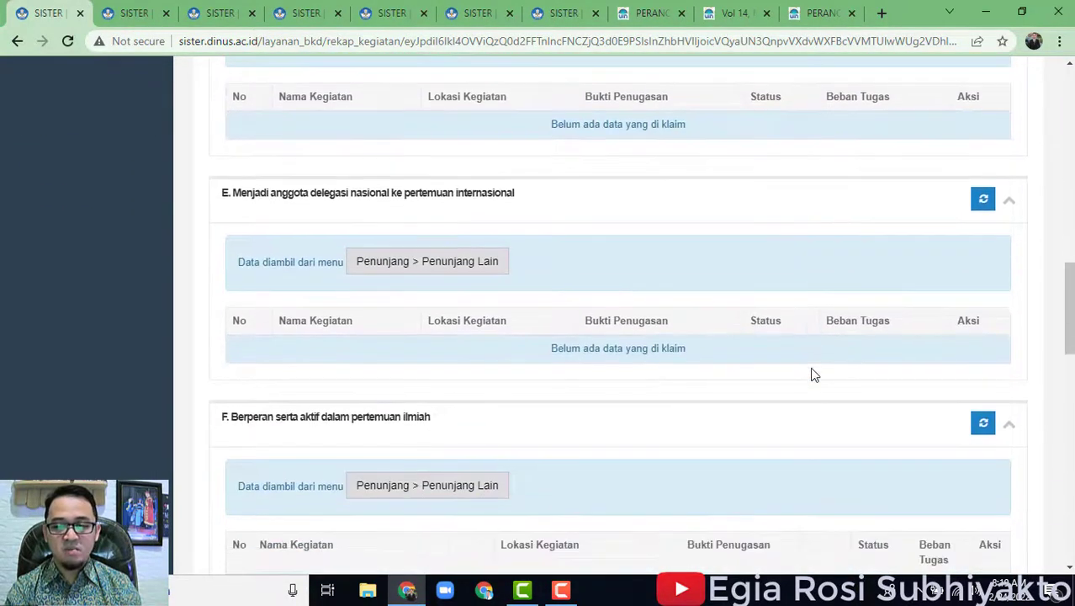
pyautogui.scroll(-4, 812, 375)
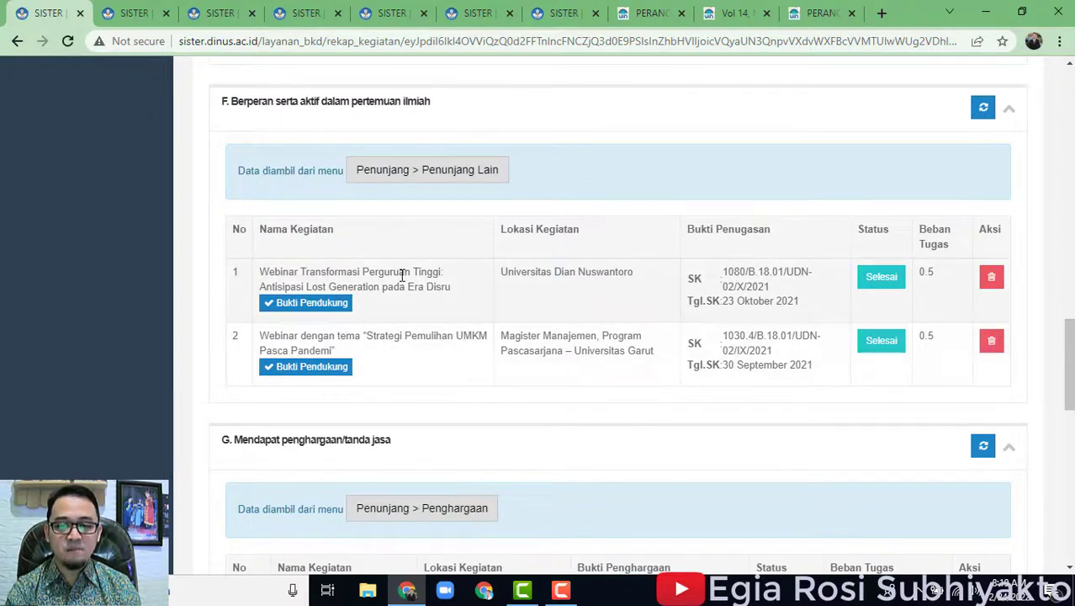
# Close the eight other browser tabs and open the Penunjang Lain records behind section F.
pyautogui.click(166, 14)
pyautogui.click(166, 14)
pyautogui.click(167, 14)
pyautogui.click(167, 13)
pyautogui.click(168, 15)
pyautogui.click(166, 15)
pyautogui.click(167, 14)
pyautogui.click(167, 14)
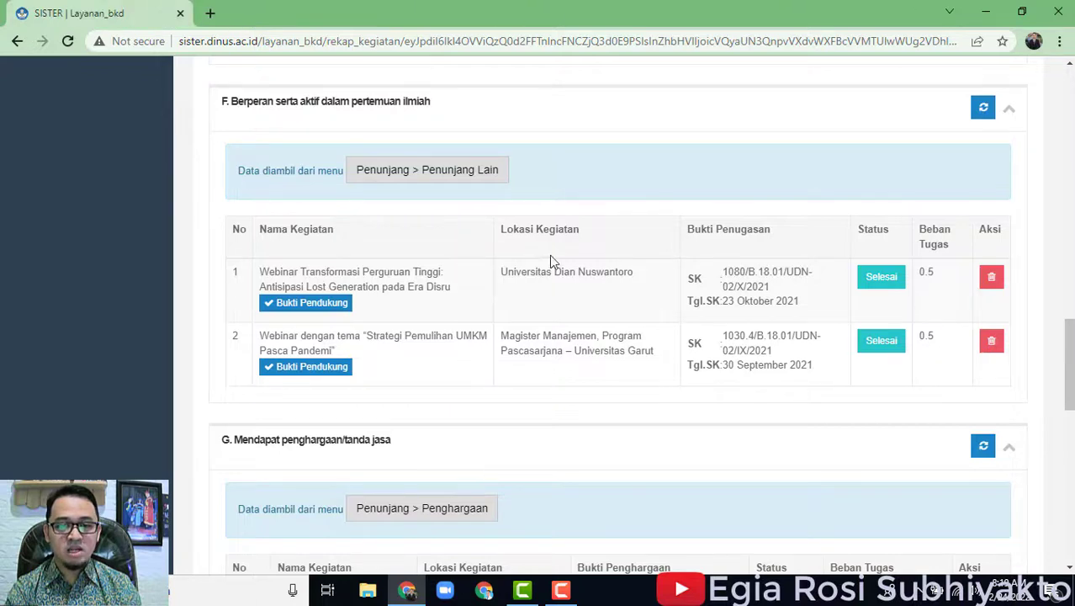
pyautogui.click(424, 171)
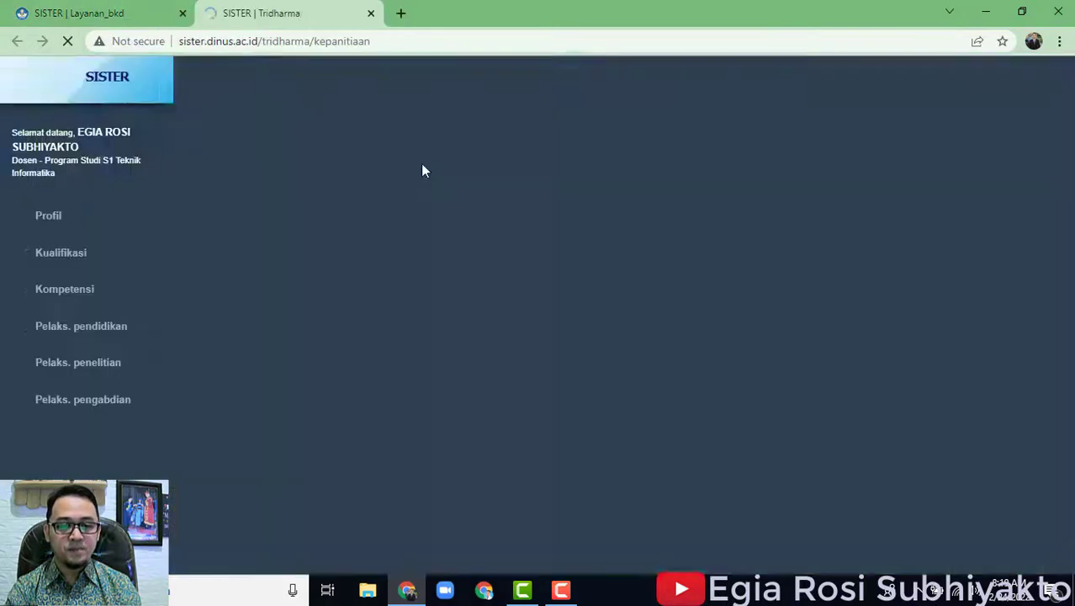
# Review the Penunjang Lain table and start a new activity under Penunjang Kegiatan Akademik Dosen.
pyautogui.scroll(-1, 748, 340)
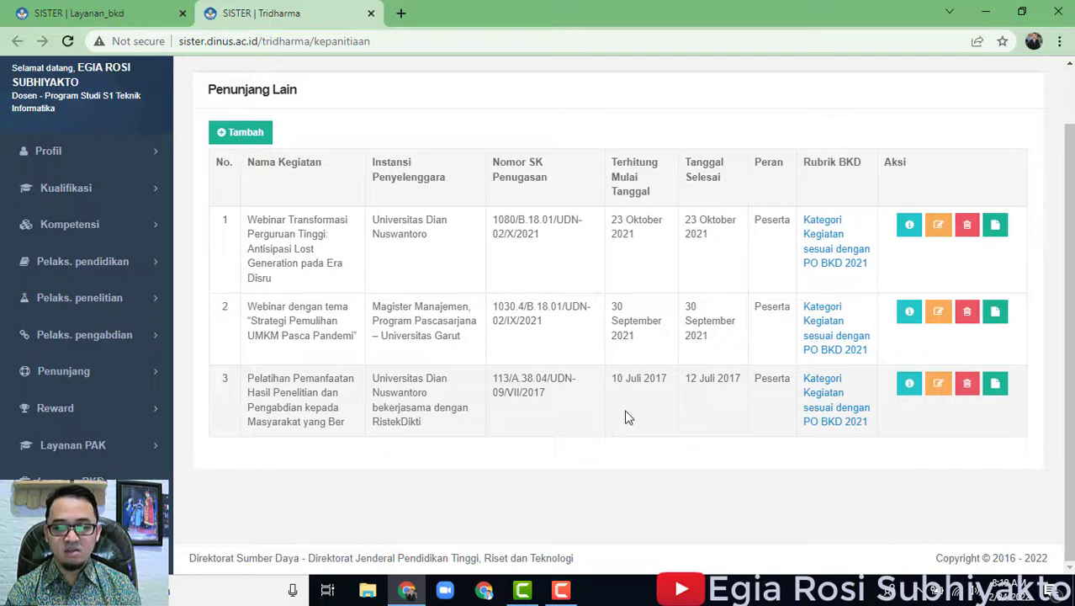
pyautogui.scroll(1, 673, 425)
pyautogui.moveTo(725, 414); pyautogui.dragTo(253, 228)
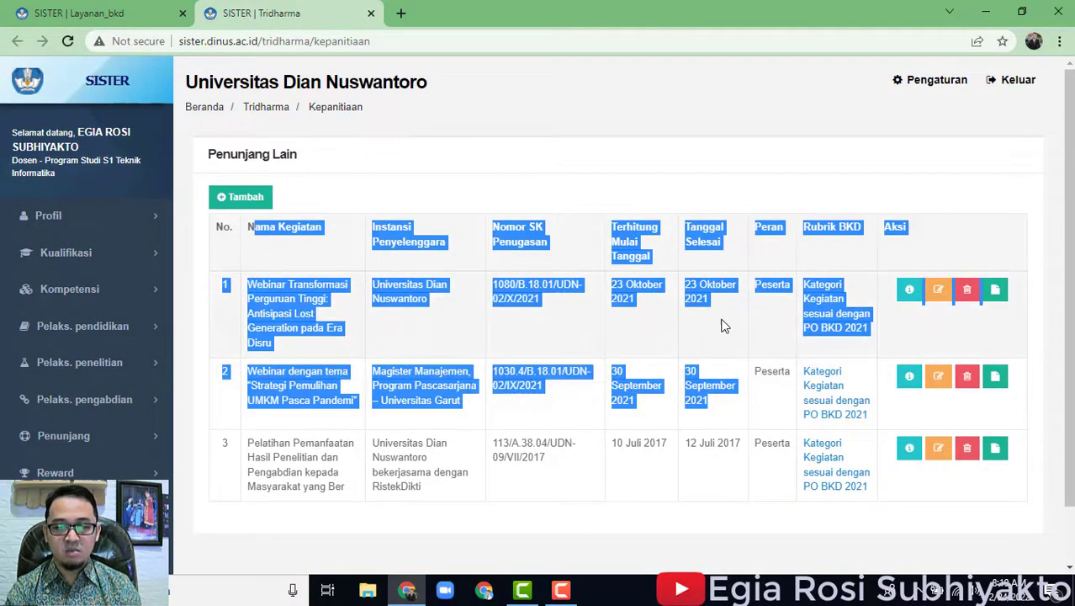
pyautogui.click(724, 352)
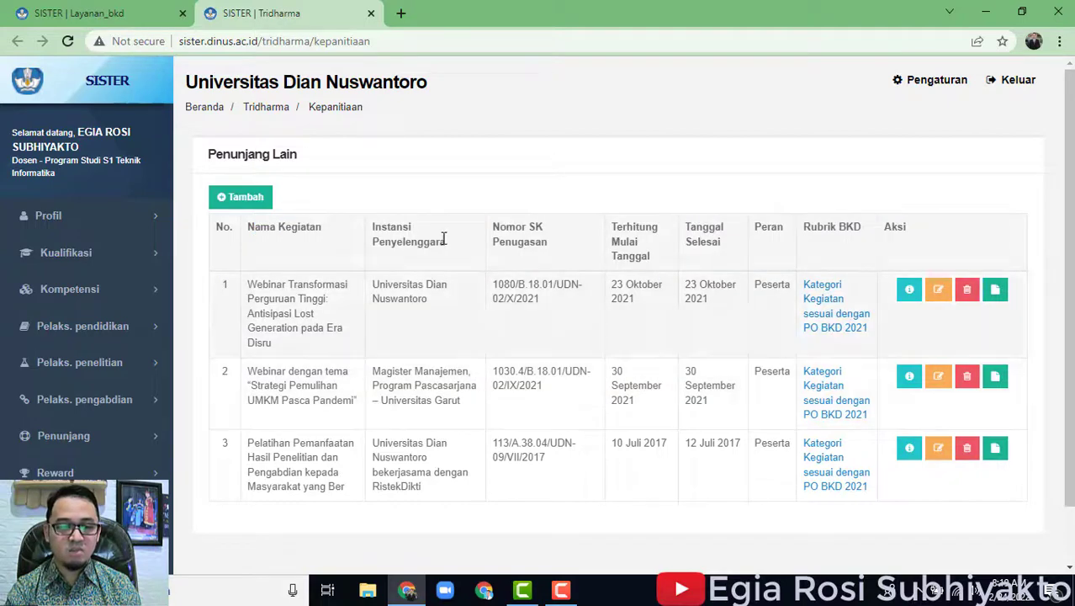
pyautogui.click(242, 196)
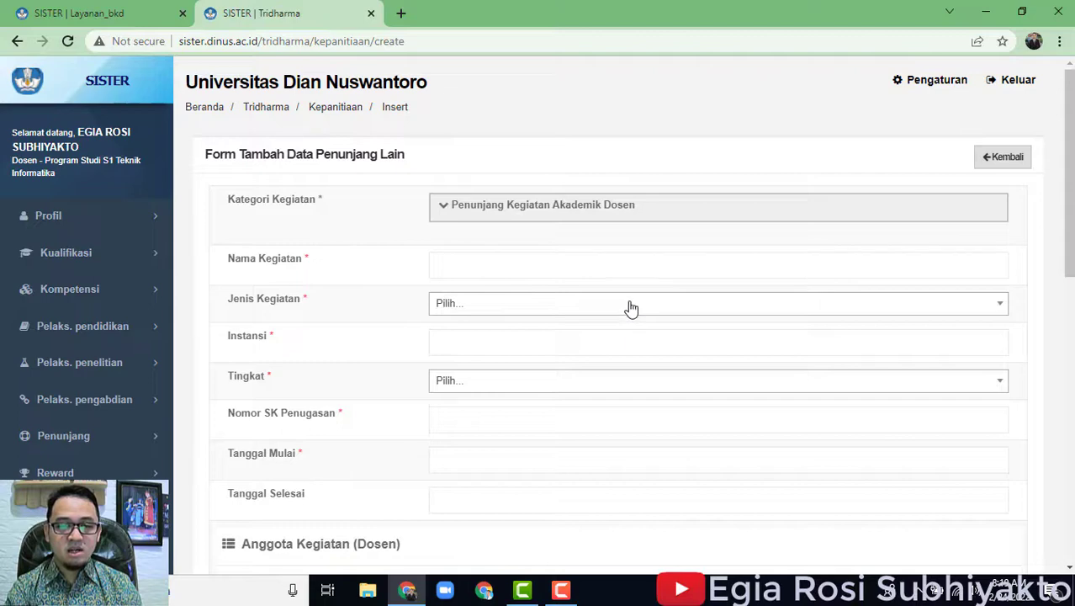
# Fill Nama Kegiatan with the earlier webinar title and set Jenis Kegiatan to Sebagai anggota.
pyautogui.click(466, 268)
pyautogui.click(488, 301)
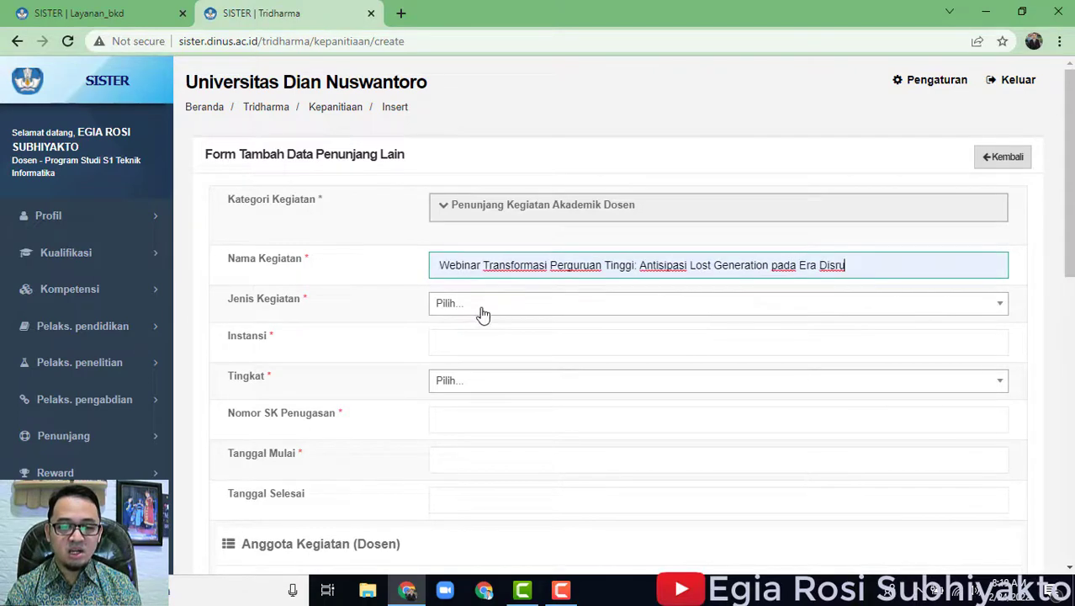
pyautogui.click(480, 305)
pyautogui.scroll(-1, 562, 442)
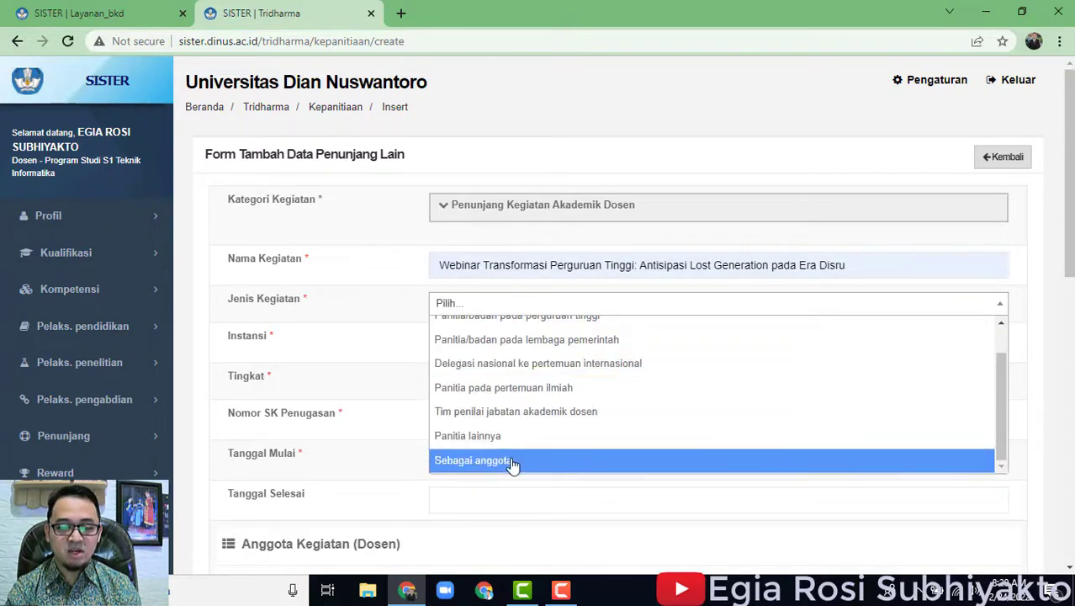
pyautogui.scroll(1, 533, 417)
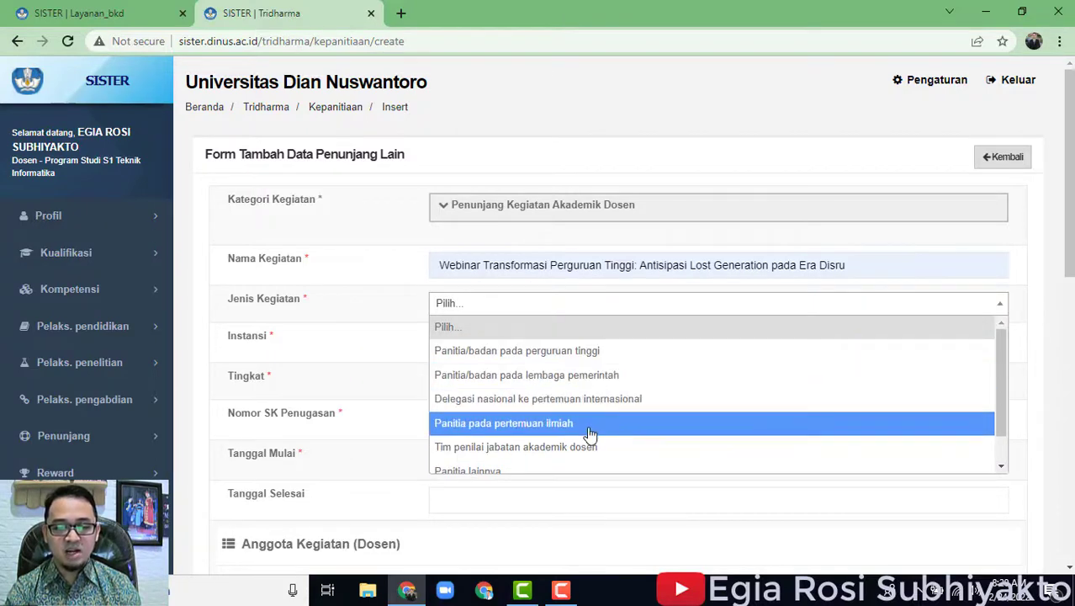
pyautogui.click(589, 431)
pyautogui.click(549, 313)
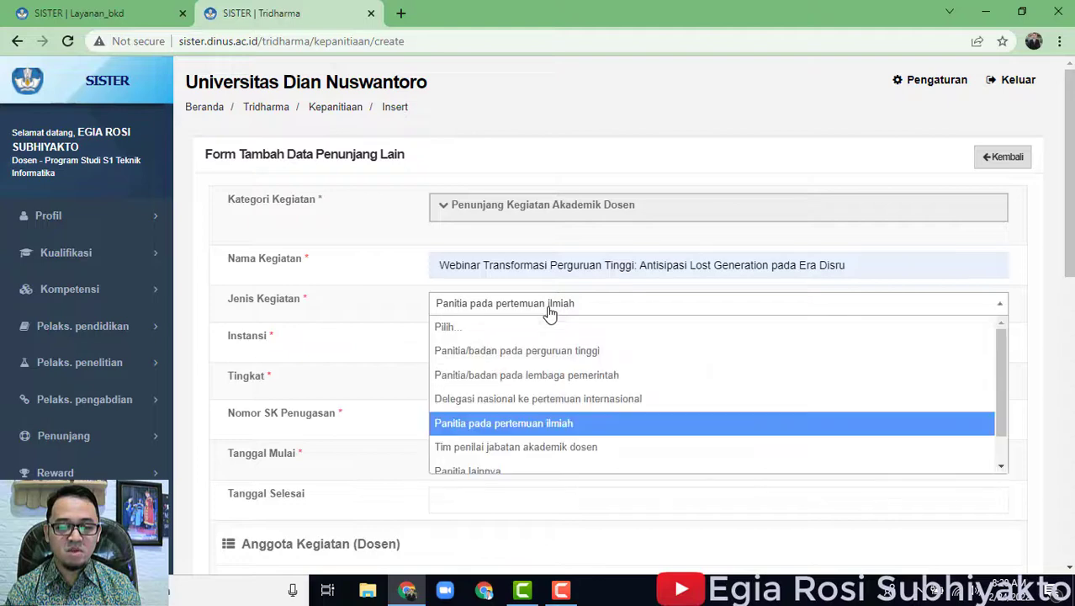
pyautogui.scroll(-1, 520, 436)
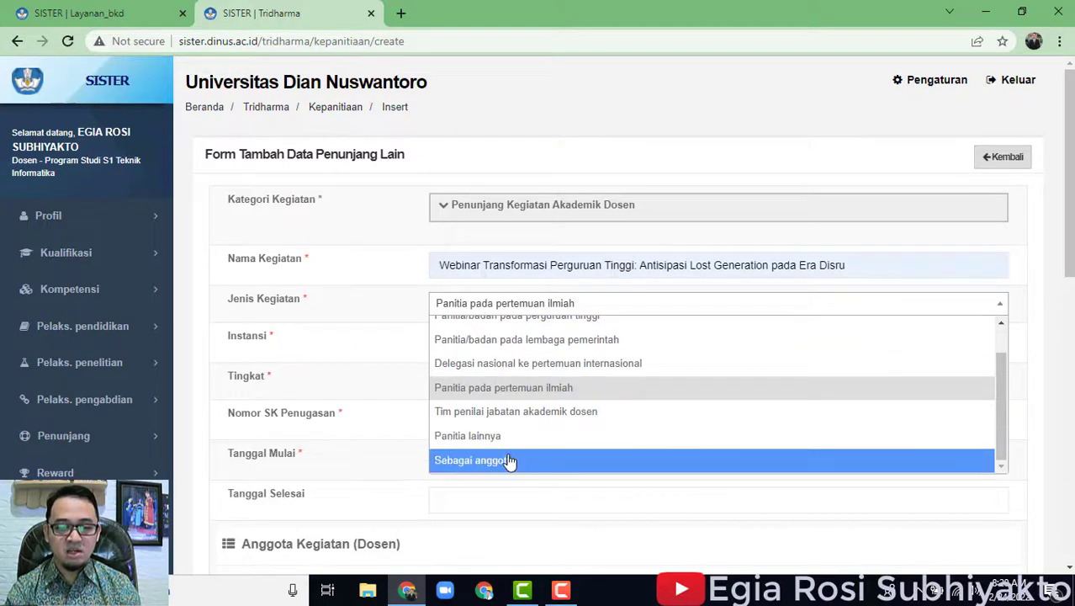
pyautogui.click(513, 460)
# Autofill Instansi with Universitas Dian Nuswantoro.
pyautogui.click(507, 343)
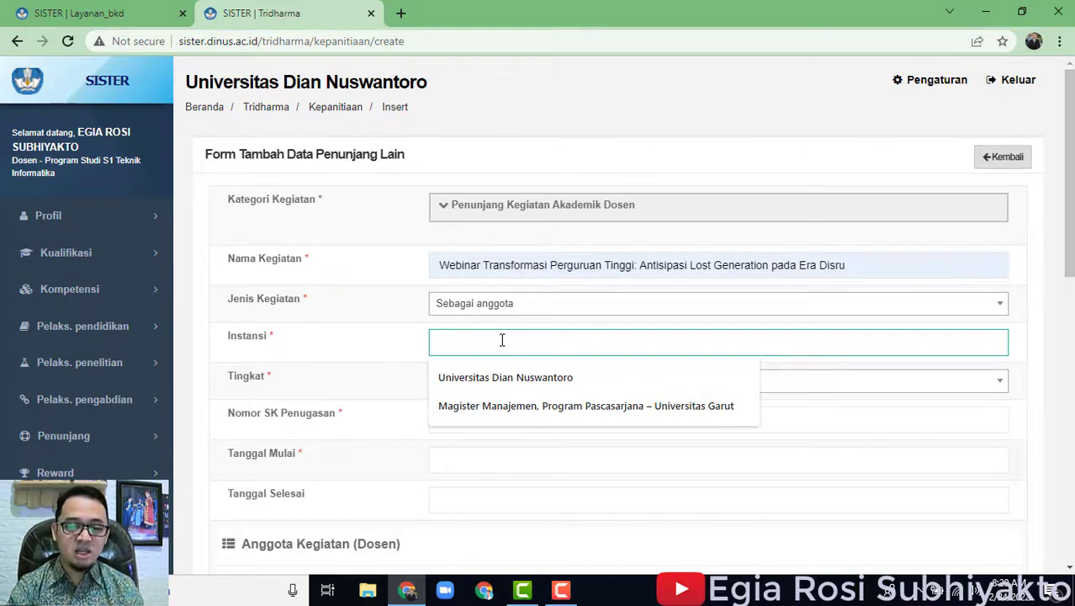
pyautogui.click(511, 378)
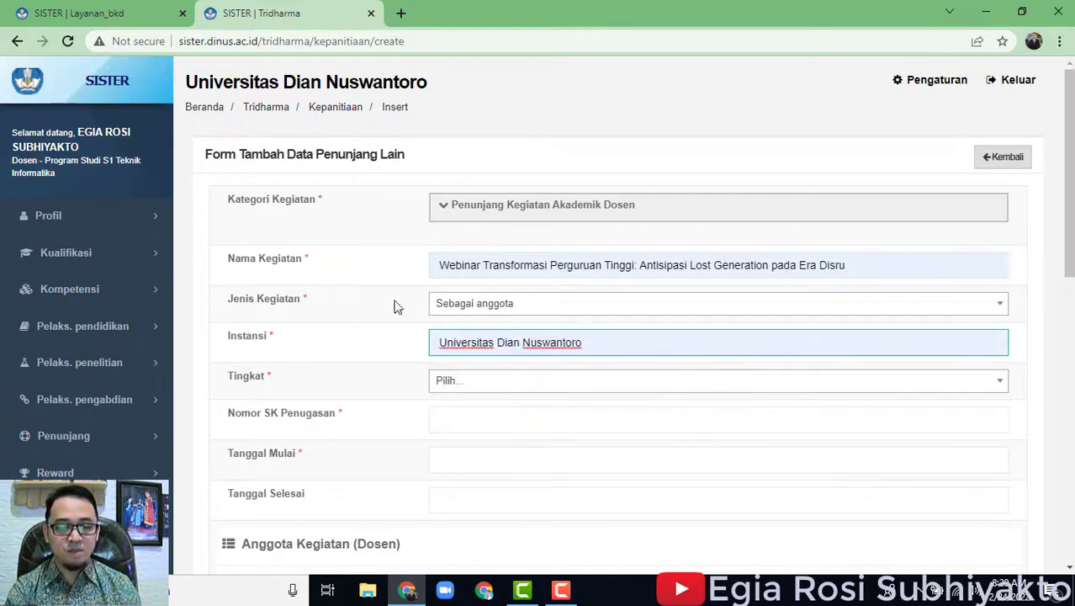
pyautogui.scroll(-2, 536, 325)
pyautogui.click(516, 223)
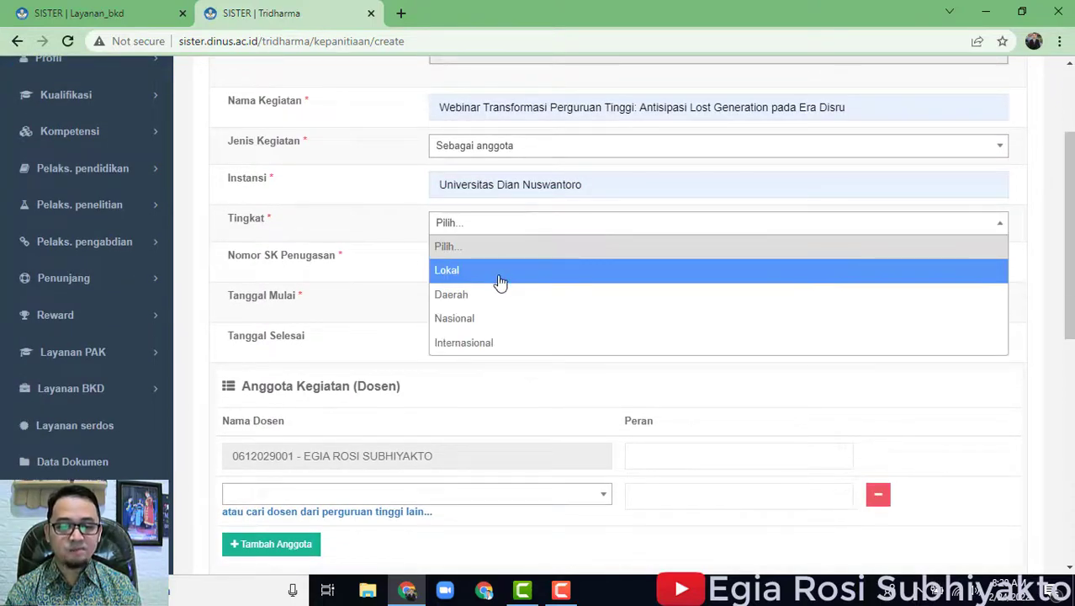
# Try different Instansi values with matching Tingkat levels Lokal, Daerah and Nasional.
pyautogui.click(499, 271)
pyautogui.moveTo(600, 189); pyautogui.dragTo(435, 167)
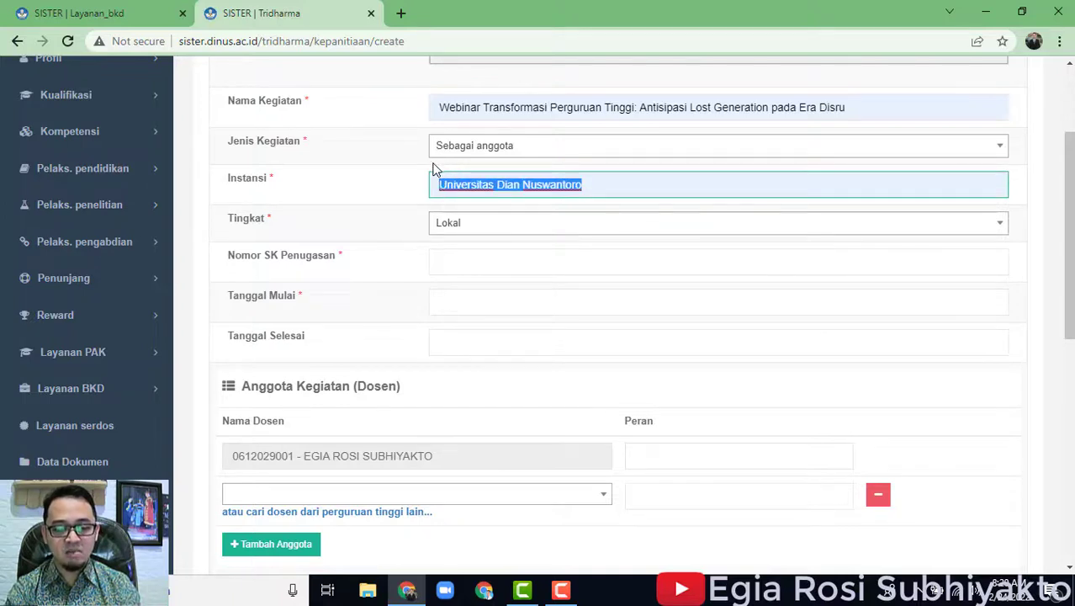
pyautogui.write('Aptikom')
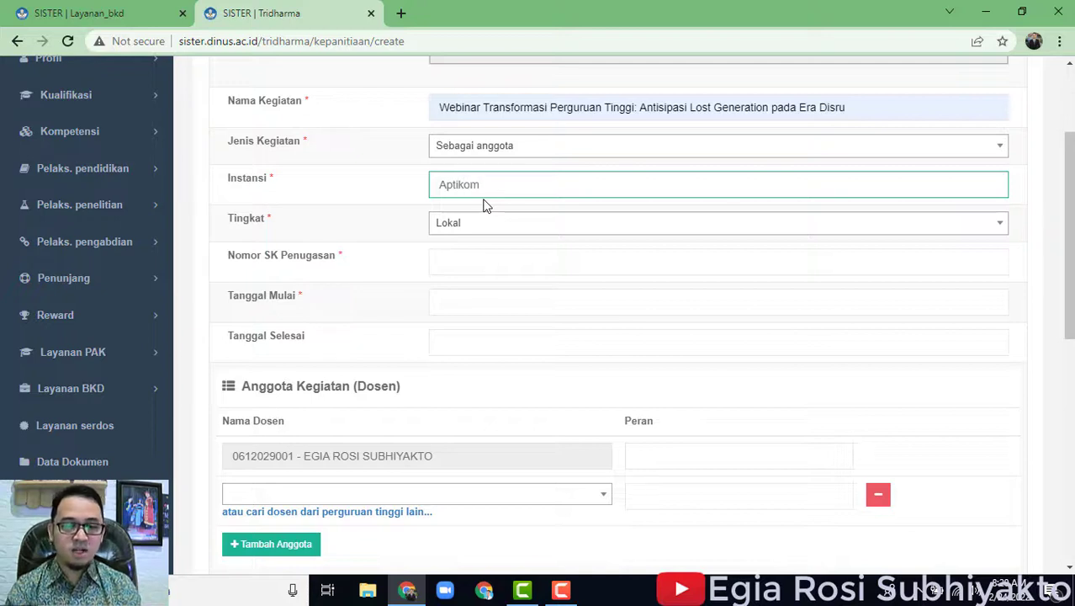
pyautogui.click(465, 226)
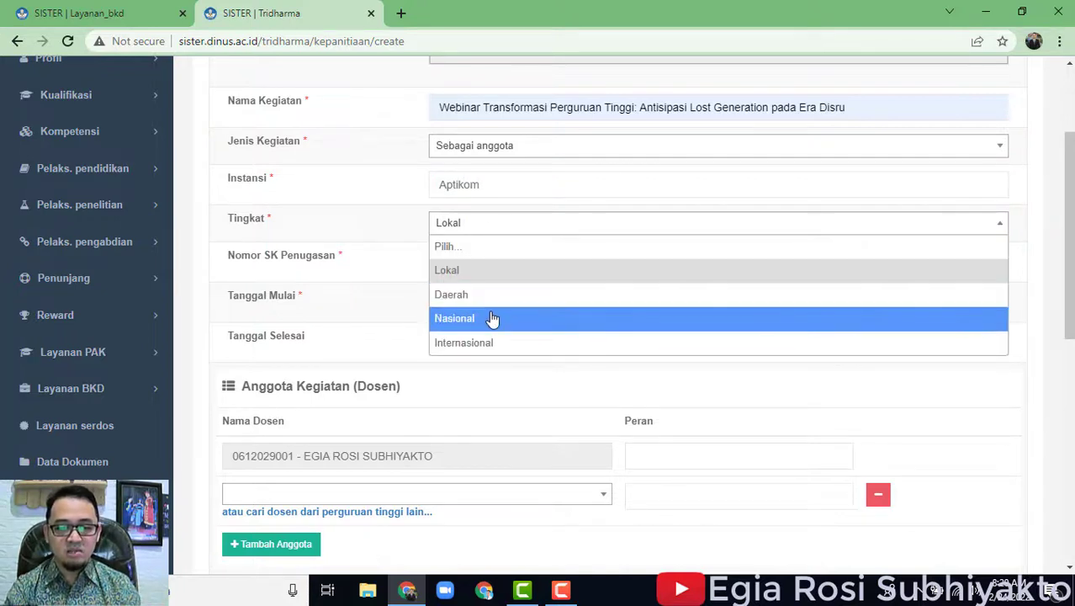
pyautogui.click(499, 189)
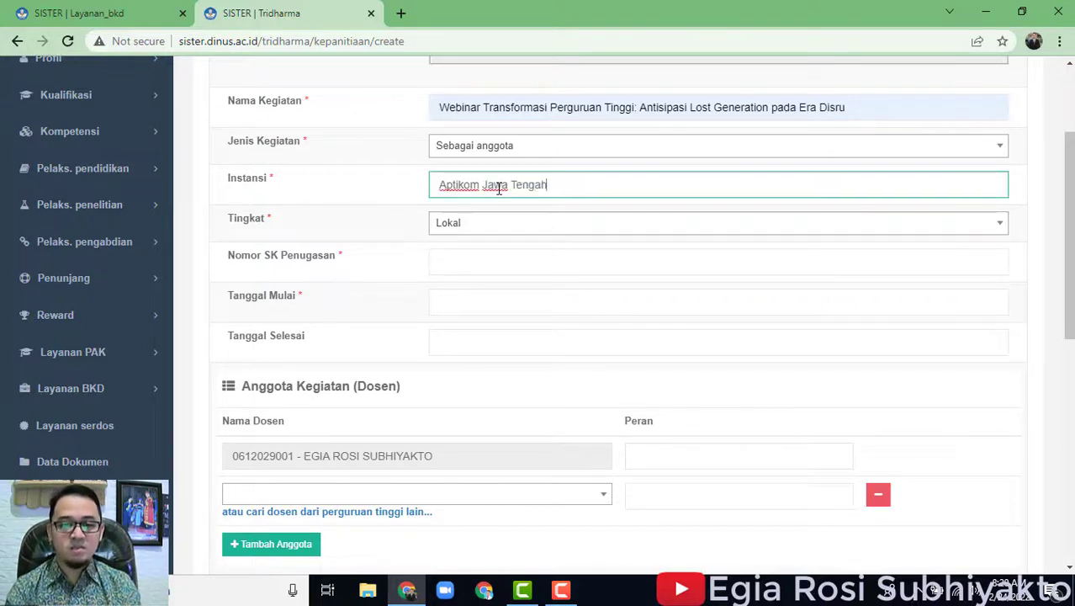
pyautogui.click(491, 223)
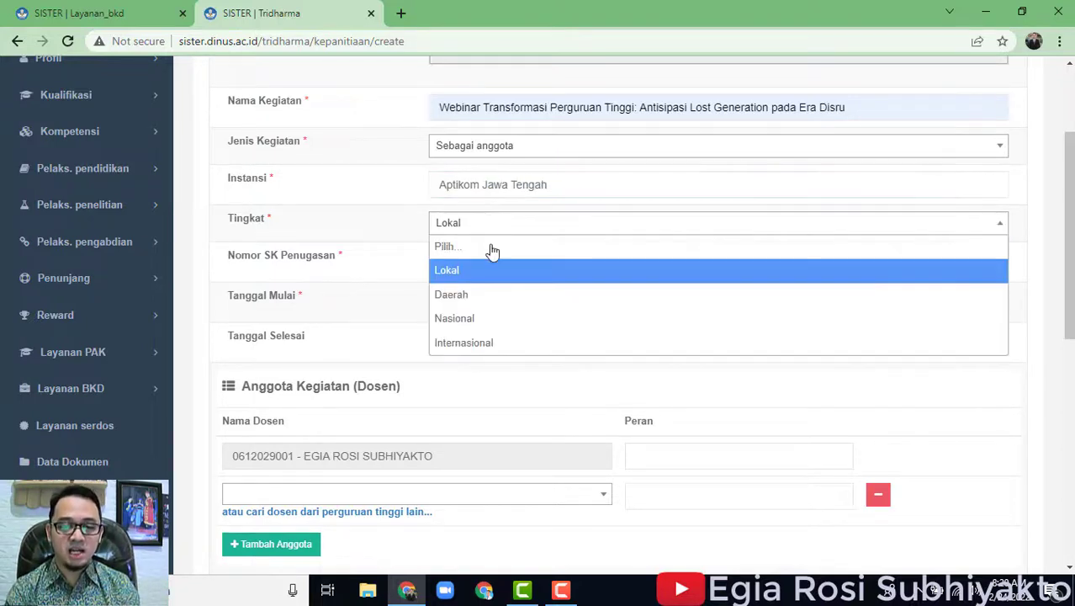
pyautogui.click(496, 294)
pyautogui.moveTo(556, 187); pyautogui.dragTo(484, 169)
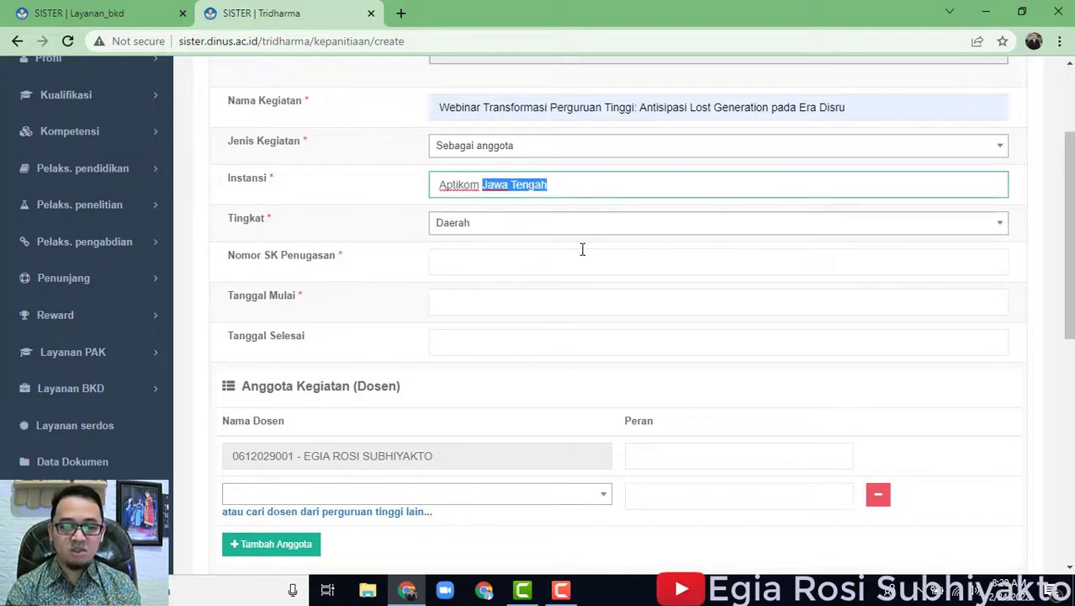
pyautogui.press('BackSpace')
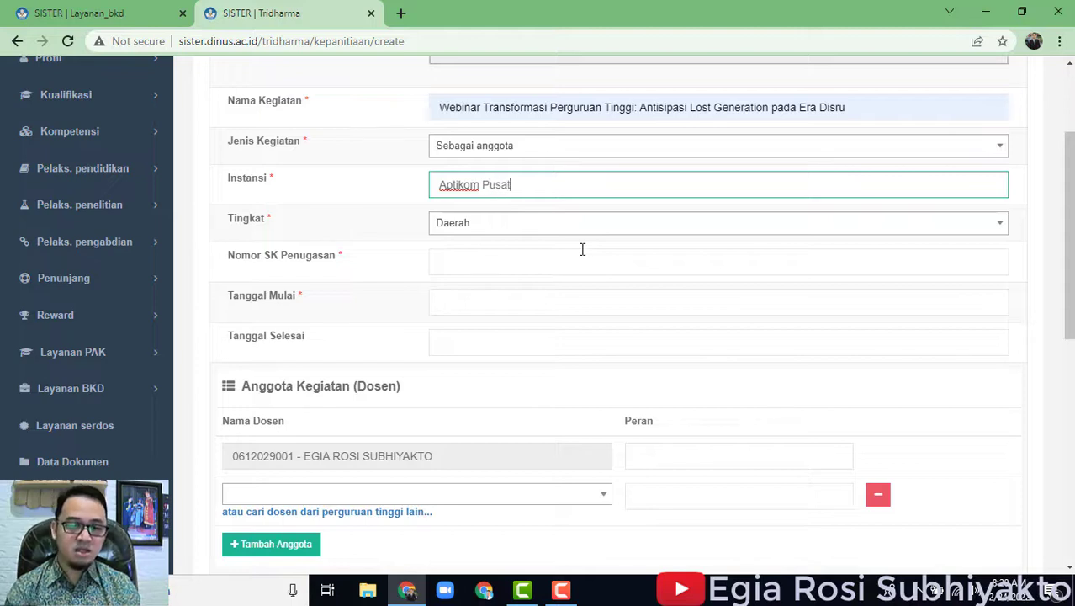
pyautogui.click(547, 231)
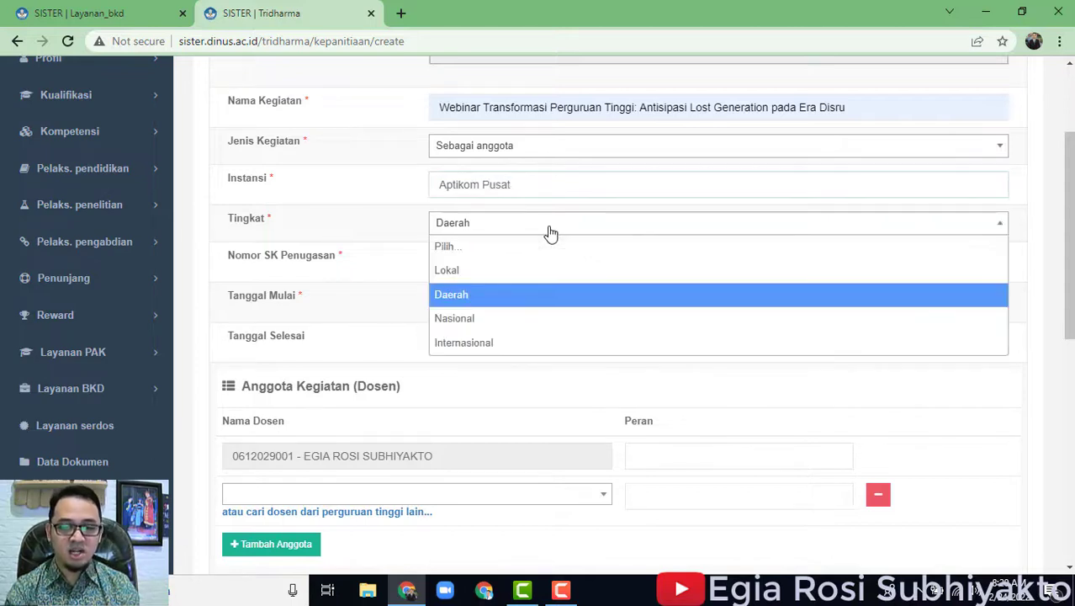
pyautogui.click(485, 326)
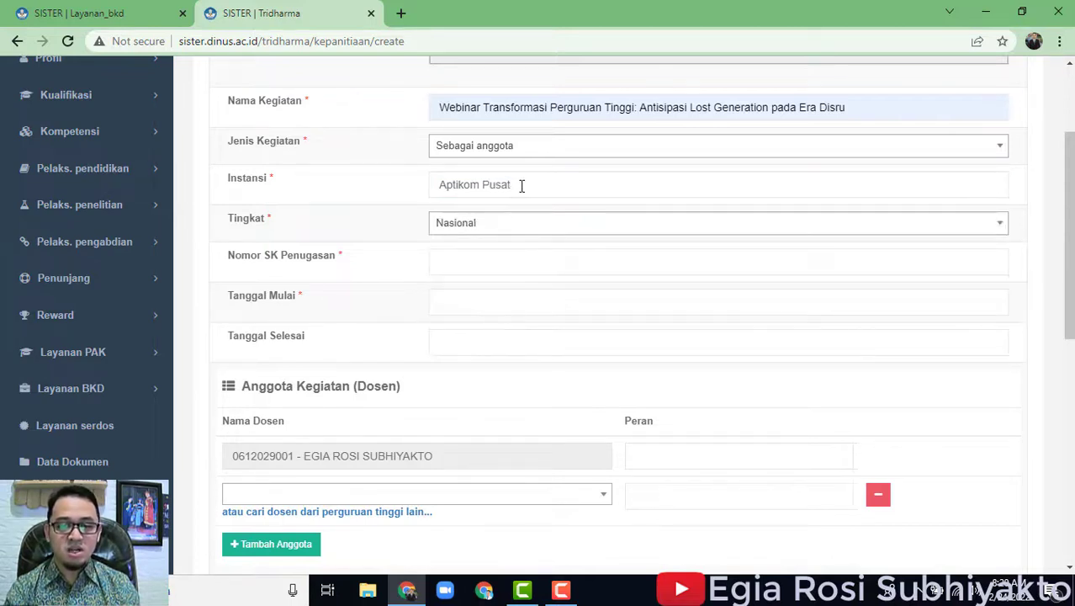
# Replace Instansi with Google and set Tingkat to Internasional.
pyautogui.moveTo(521, 186); pyautogui.dragTo(403, 159)
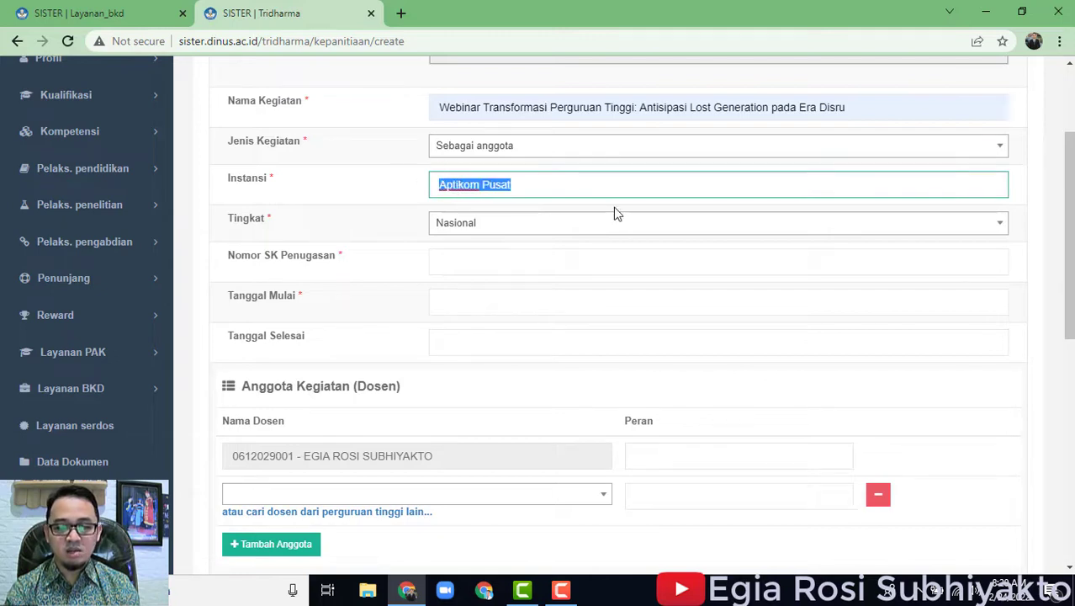
pyautogui.write('N')
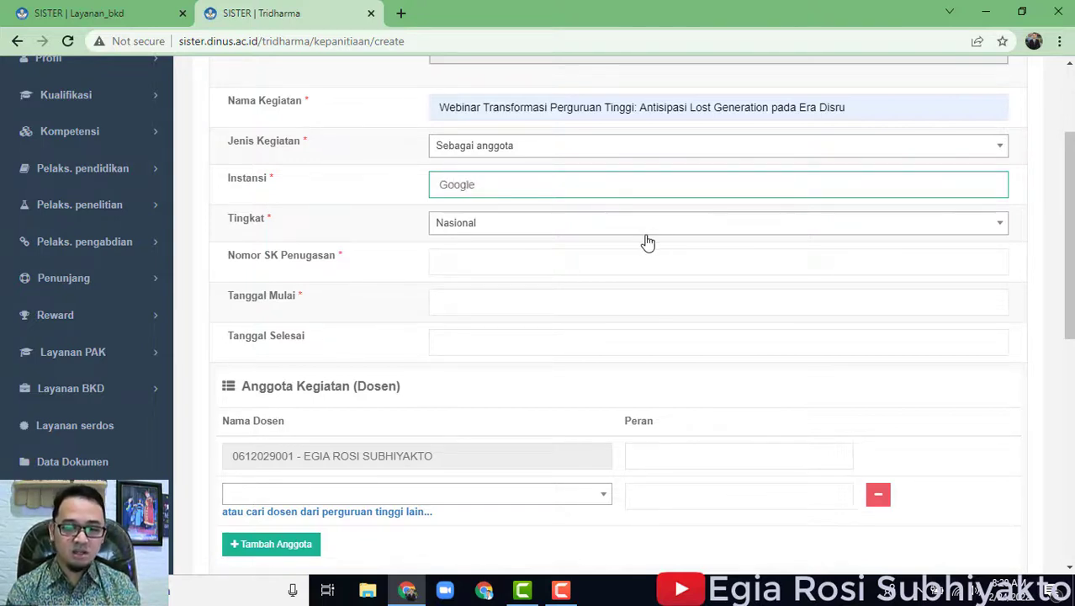
pyautogui.click(644, 229)
pyautogui.click(531, 345)
pyautogui.click(500, 182)
pyautogui.moveTo(473, 185); pyautogui.dragTo(431, 177)
pyautogui.click(497, 261)
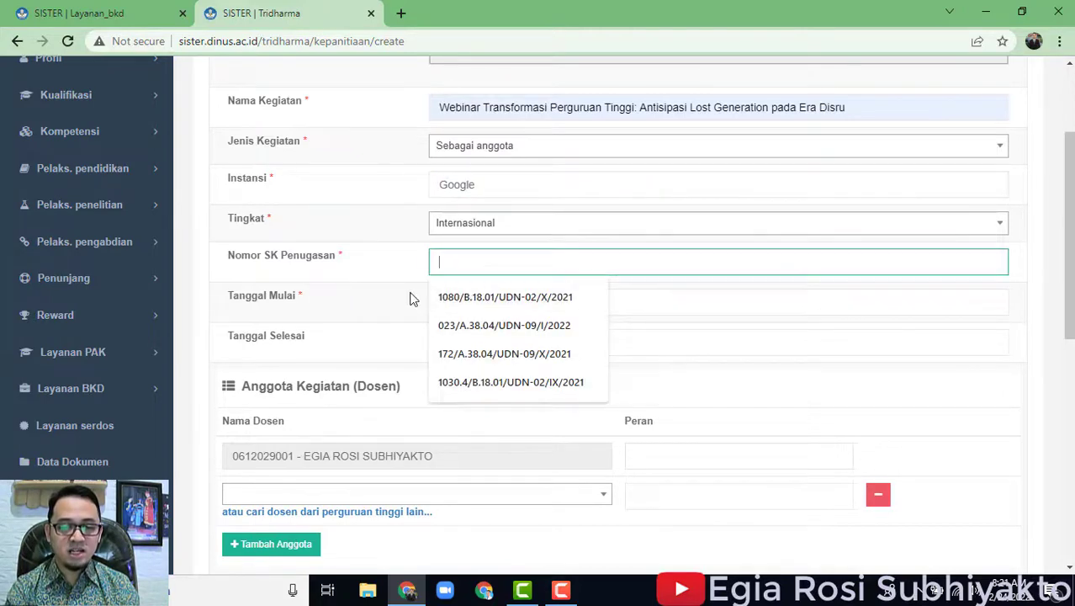
pyautogui.click(401, 263)
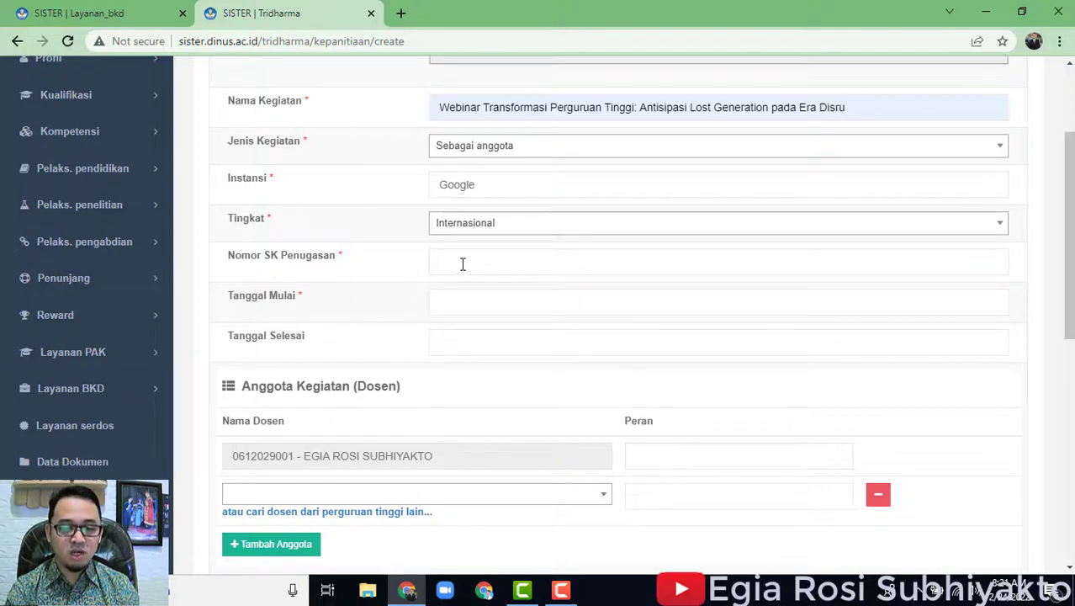
pyautogui.click(461, 265)
pyautogui.click(564, 296)
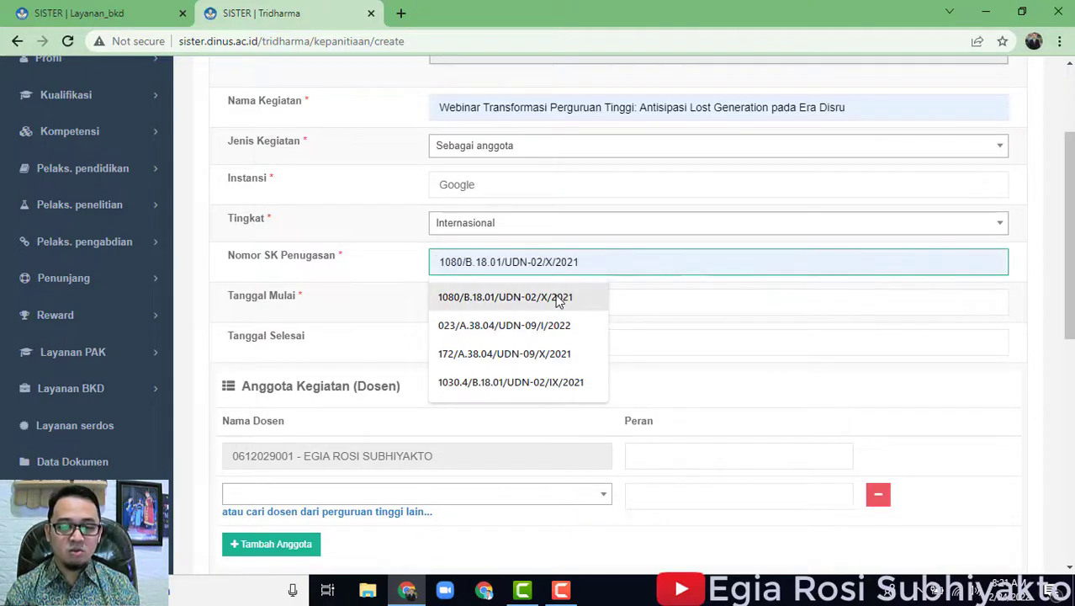
pyautogui.moveTo(494, 194); pyautogui.dragTo(383, 178)
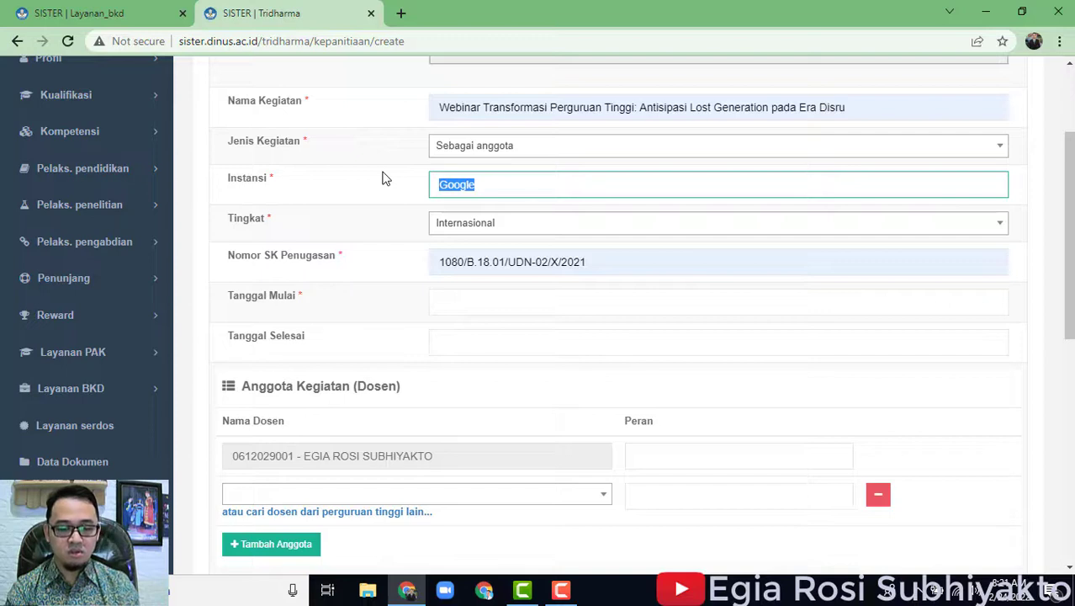
# Change Instansi to APTIKOM Jawa Tengah with Tingkat Daerah.
pyautogui.write('Universitas Dian Nuswantoro')
pyautogui.click(444, 217)
pyautogui.click(456, 223)
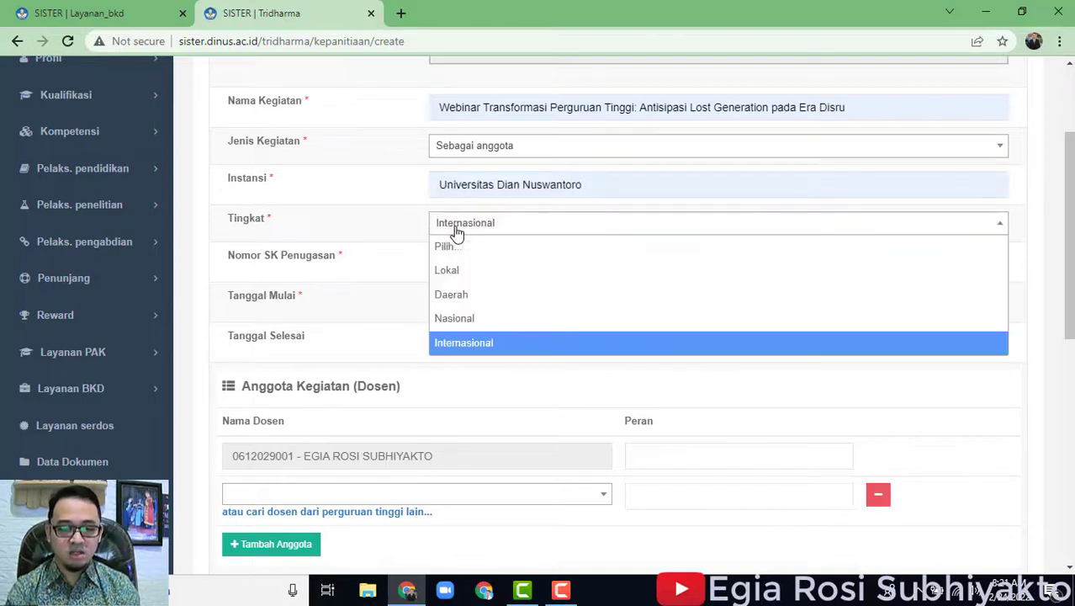
pyautogui.click(476, 279)
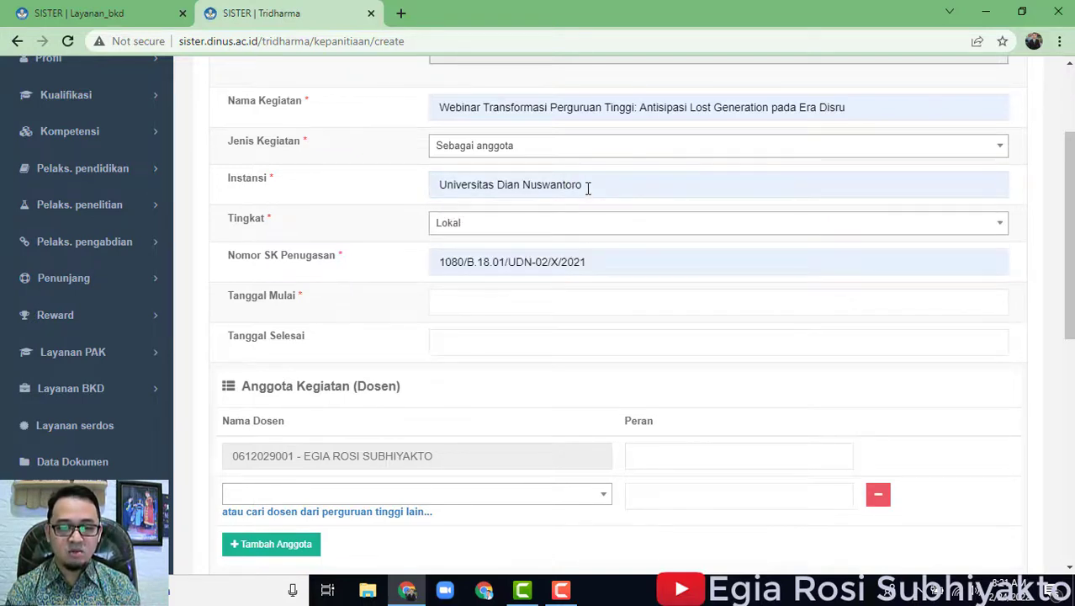
pyautogui.moveTo(587, 187); pyautogui.dragTo(356, 145)
pyautogui.write('A')
pyautogui.press('BackSpace')
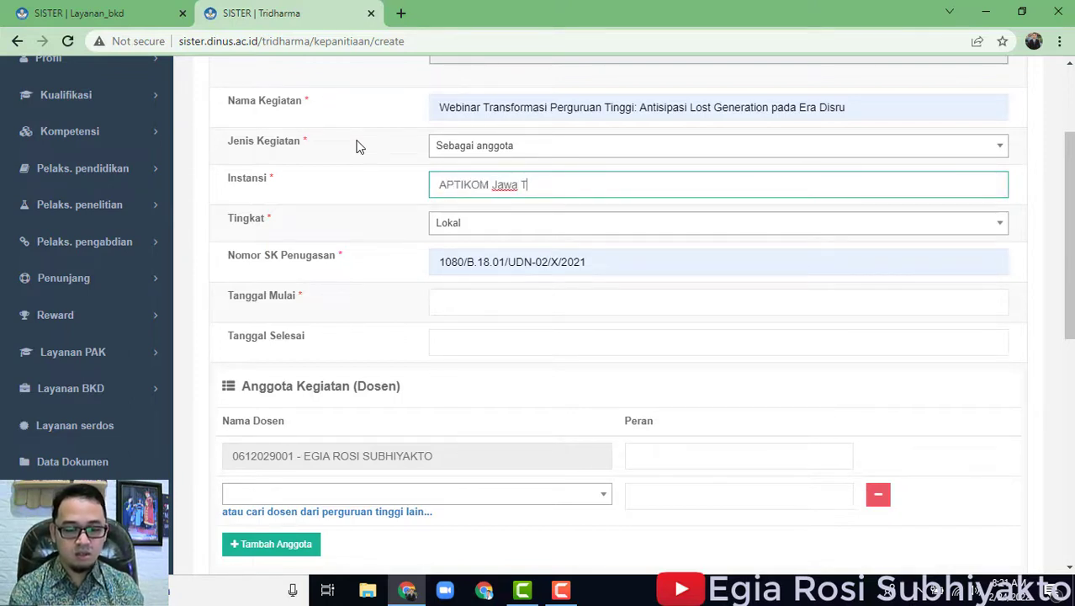
pyautogui.click(537, 228)
pyautogui.click(498, 292)
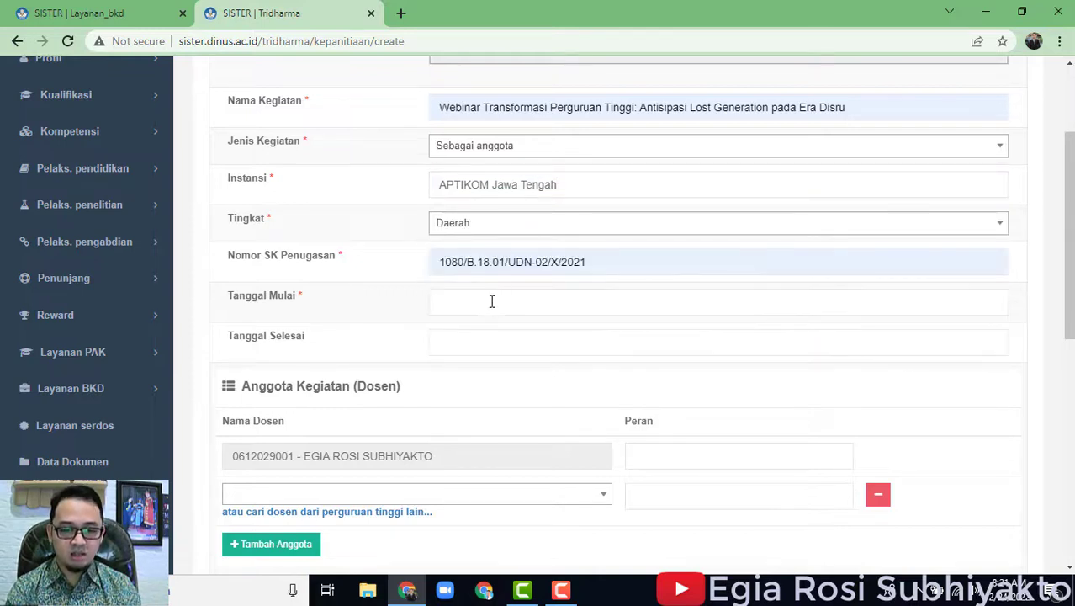
# Set both start and end dates to 23/10/2021 and the lecturer's role to Peserta.
pyautogui.click(492, 302)
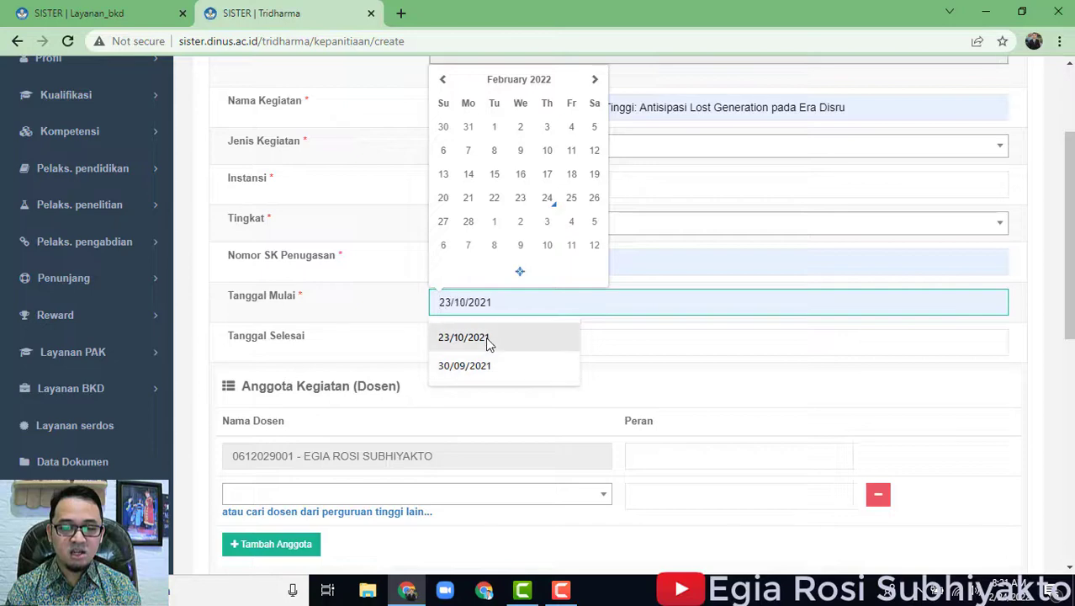
pyautogui.click(487, 339)
pyautogui.click(494, 345)
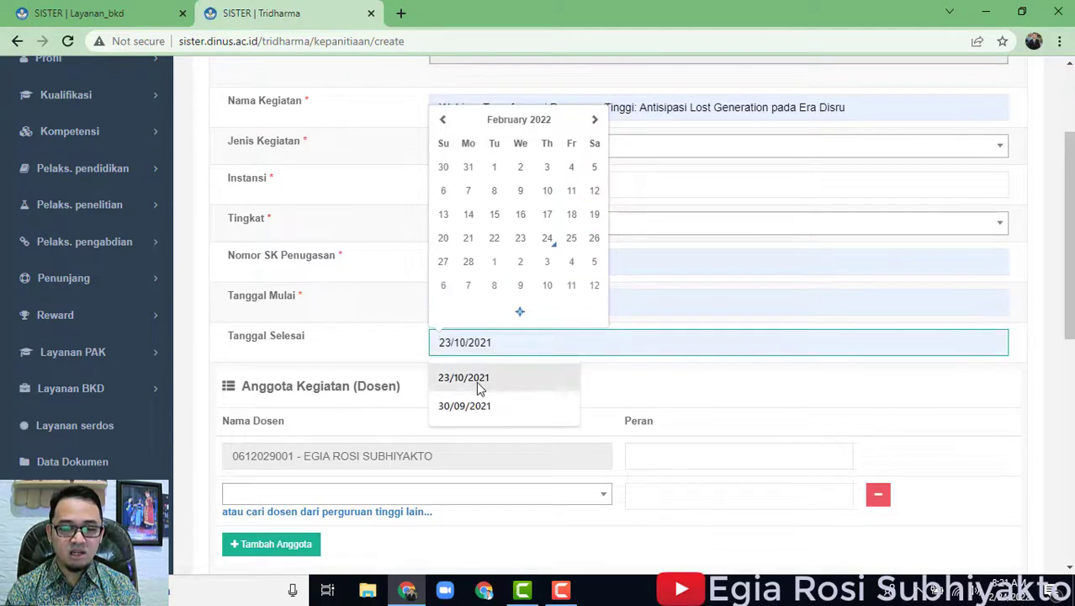
pyautogui.click(481, 381)
pyautogui.scroll(-2, 699, 334)
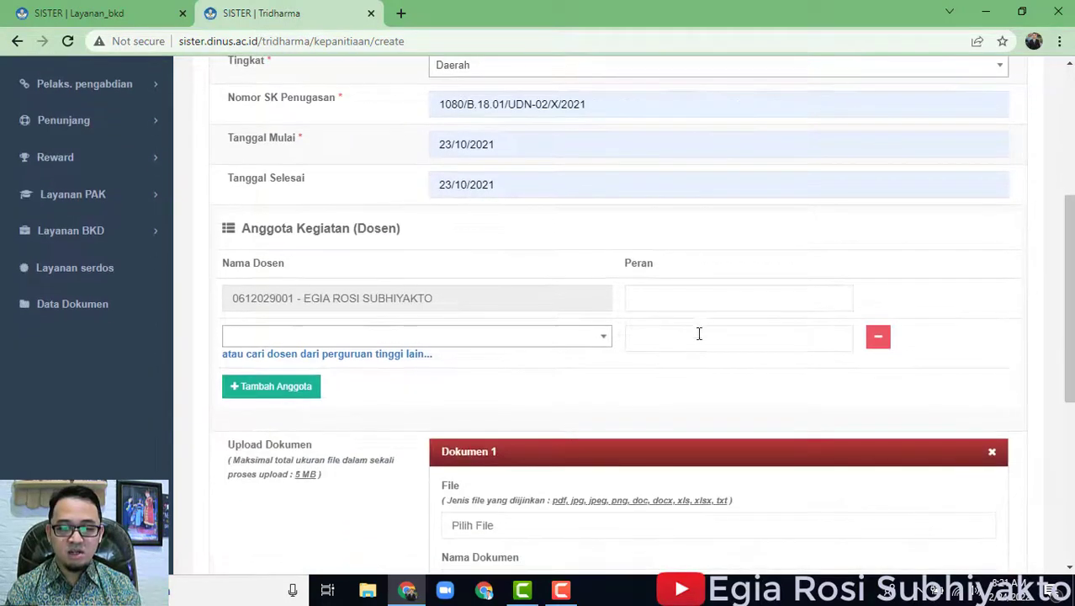
pyautogui.click(687, 305)
pyautogui.click(673, 335)
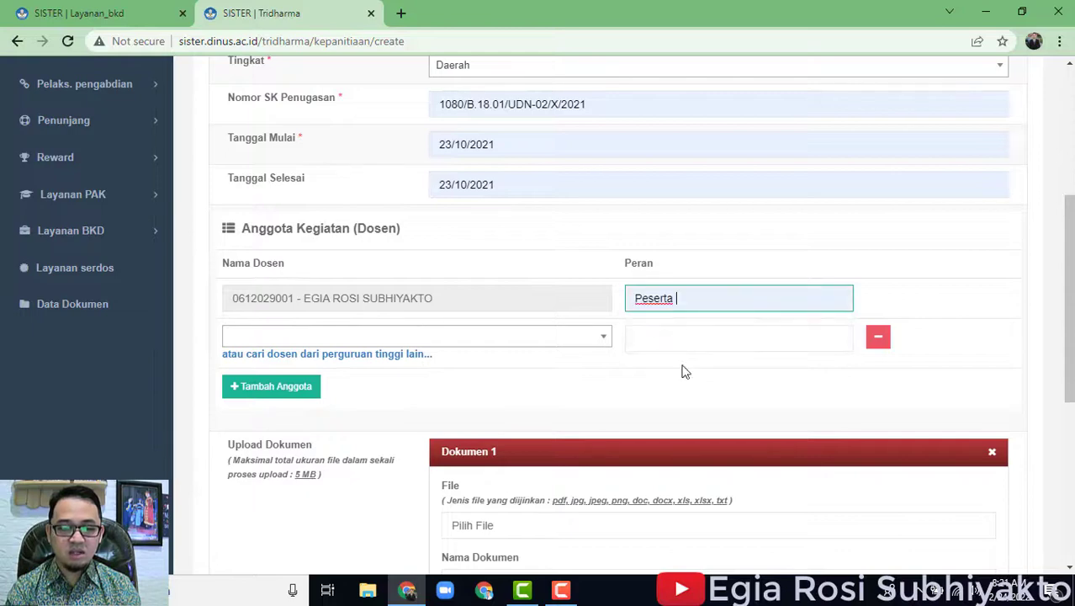
pyautogui.scroll(-3, 685, 379)
pyautogui.scroll(2, 685, 379)
pyautogui.scroll(-3, 684, 379)
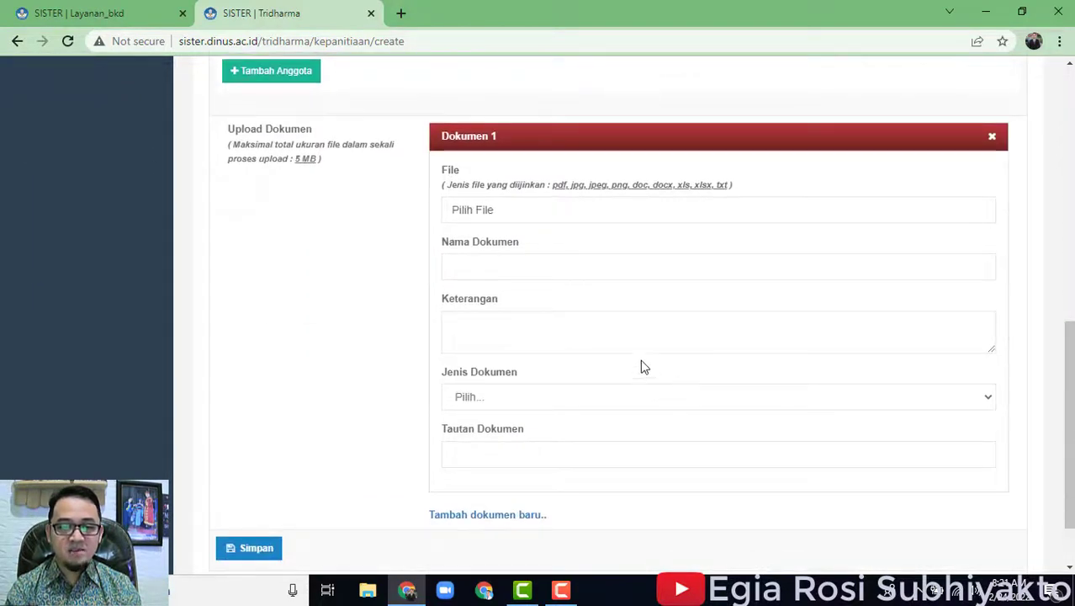
# Upload Sertifikat.jpeg as Dokumen 1 and name it Sertifikat Peserta.
pyautogui.click(565, 222)
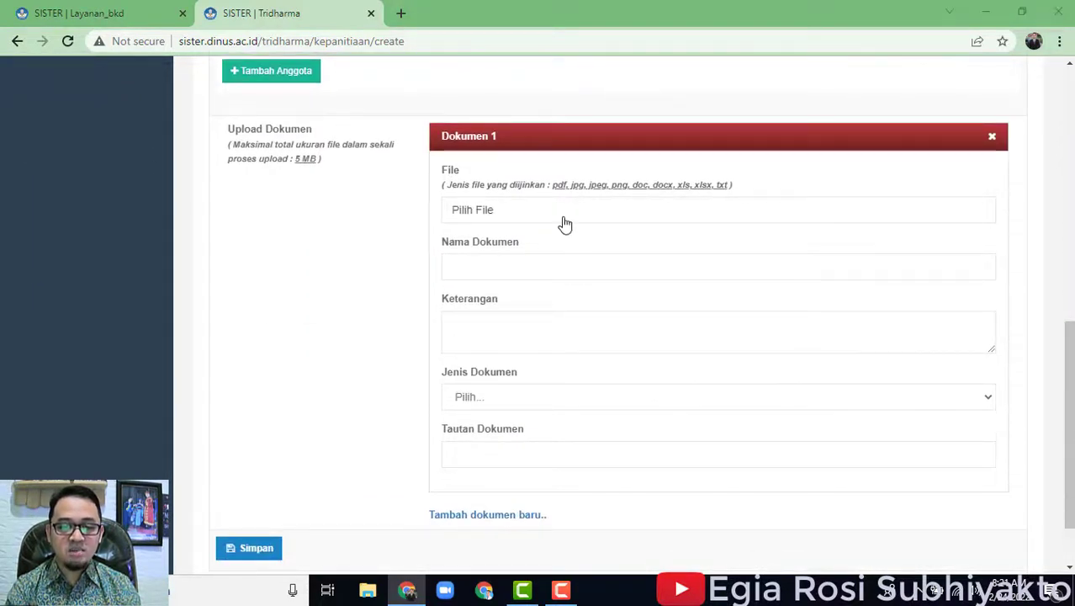
pyautogui.click(395, 159)
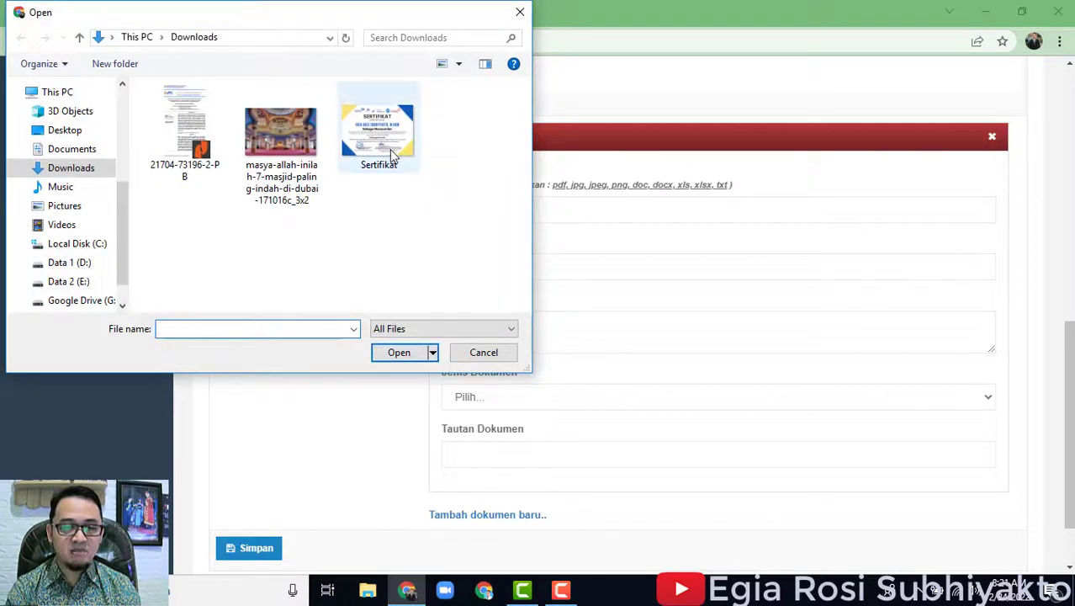
pyautogui.click(421, 354)
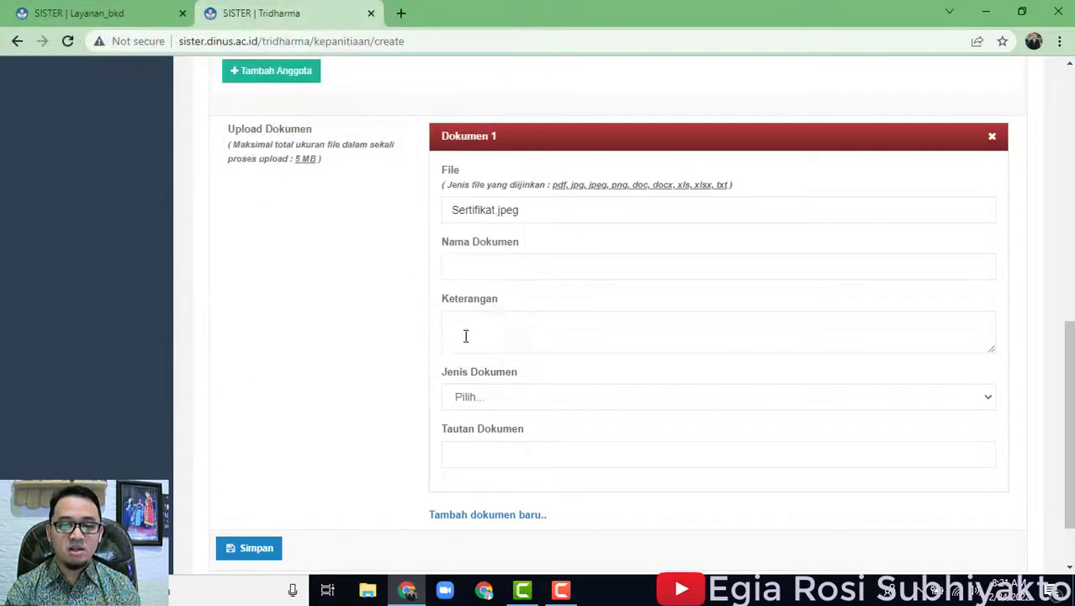
pyautogui.click(494, 267)
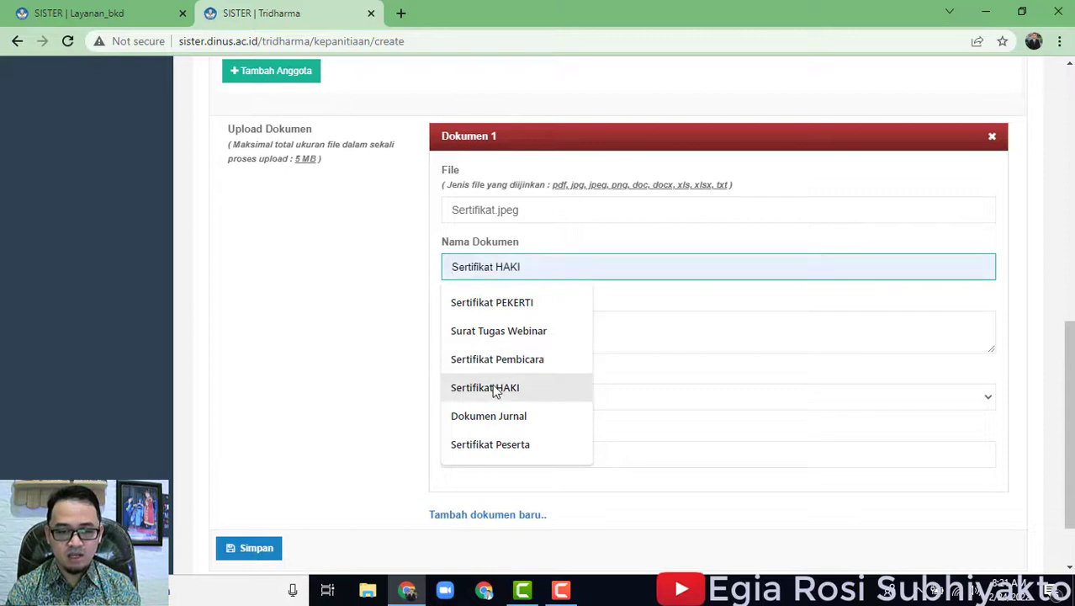
pyautogui.click(519, 444)
# Set Dokumen 1's type to Lainnya and add a second document slot, Dokumen 2.
pyautogui.scroll(-1, 437, 382)
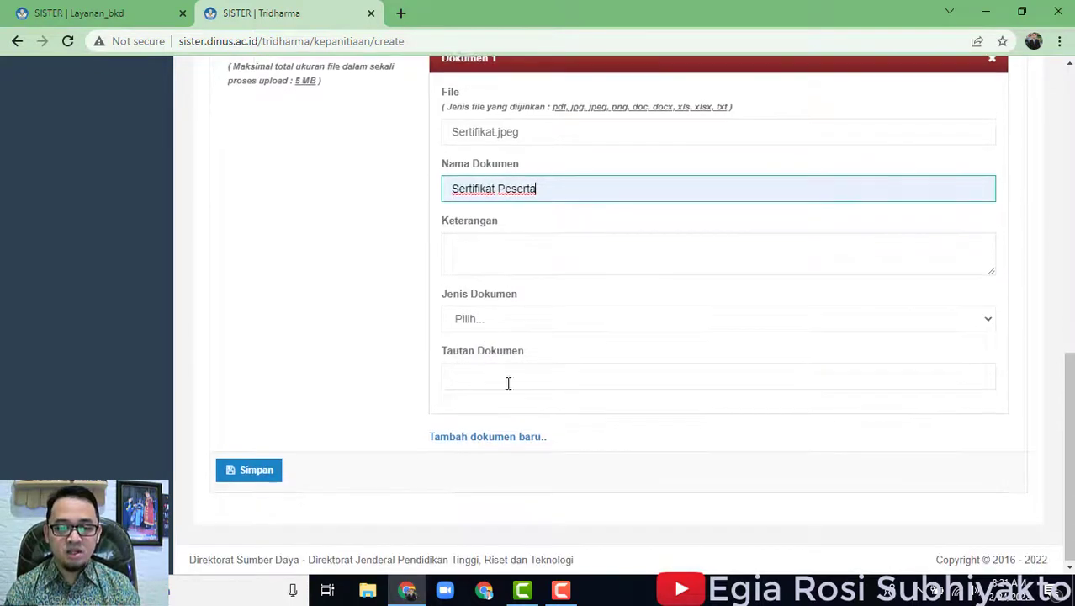
pyautogui.click(502, 318)
pyautogui.scroll(-5, 505, 252)
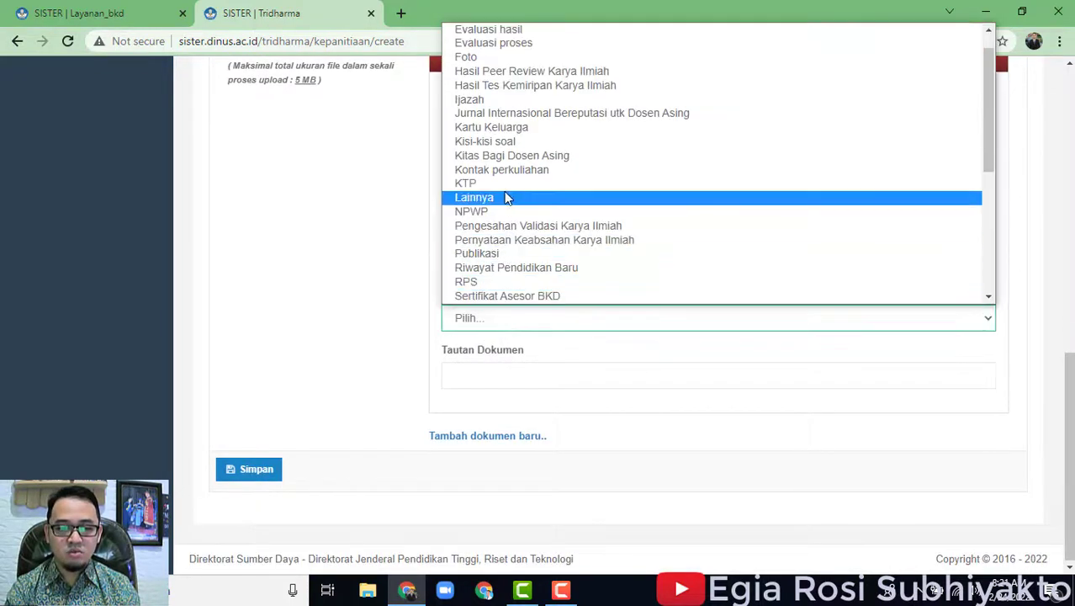
pyautogui.scroll(5, 529, 281)
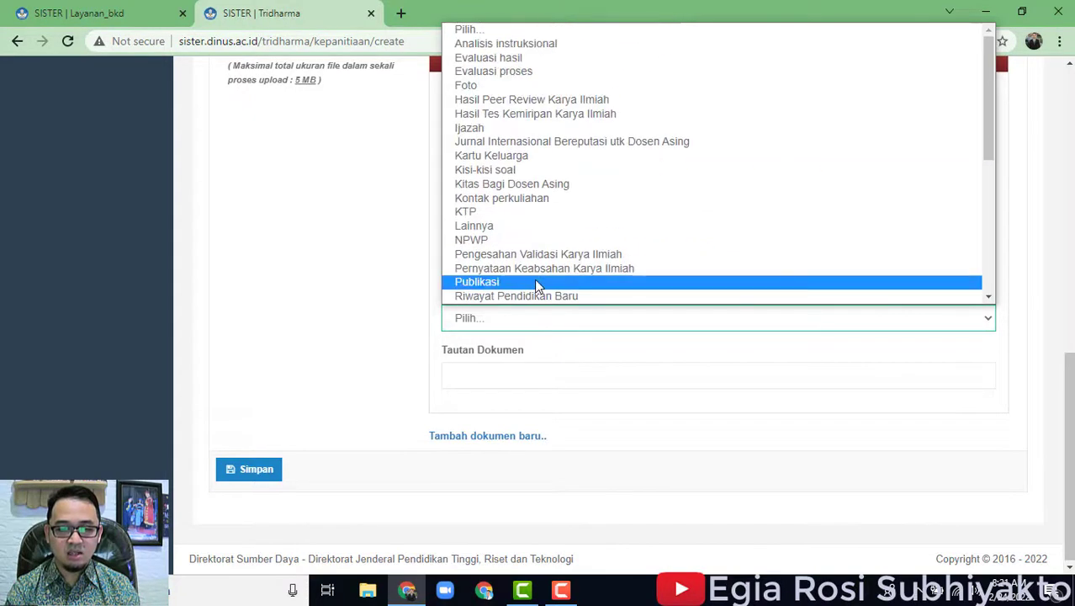
pyautogui.click(500, 226)
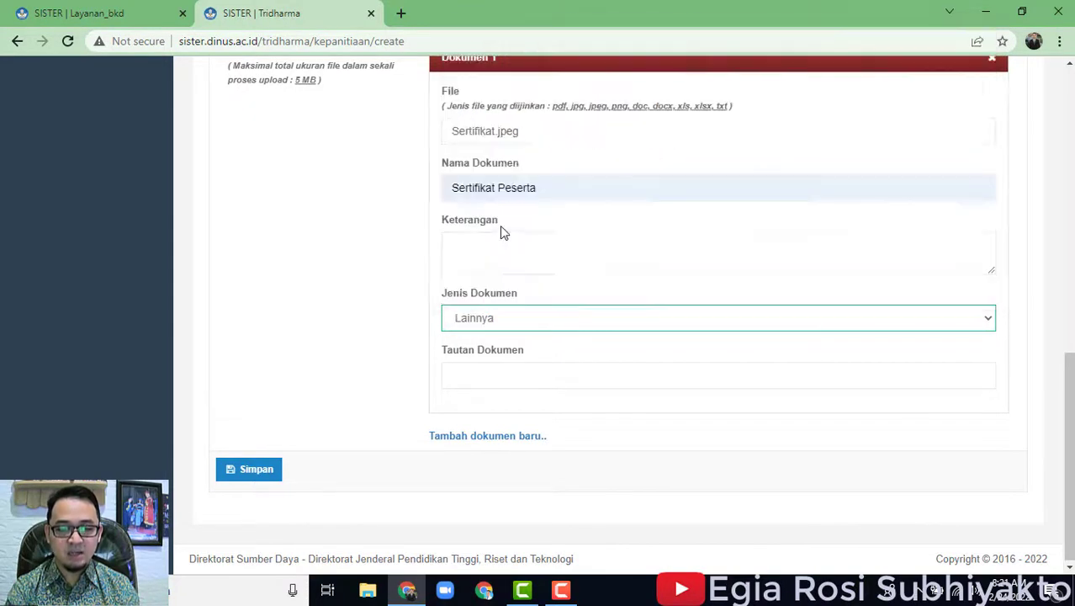
pyautogui.scroll(1, 574, 400)
pyautogui.scroll(-1, 572, 403)
pyautogui.click(498, 436)
pyautogui.click(537, 441)
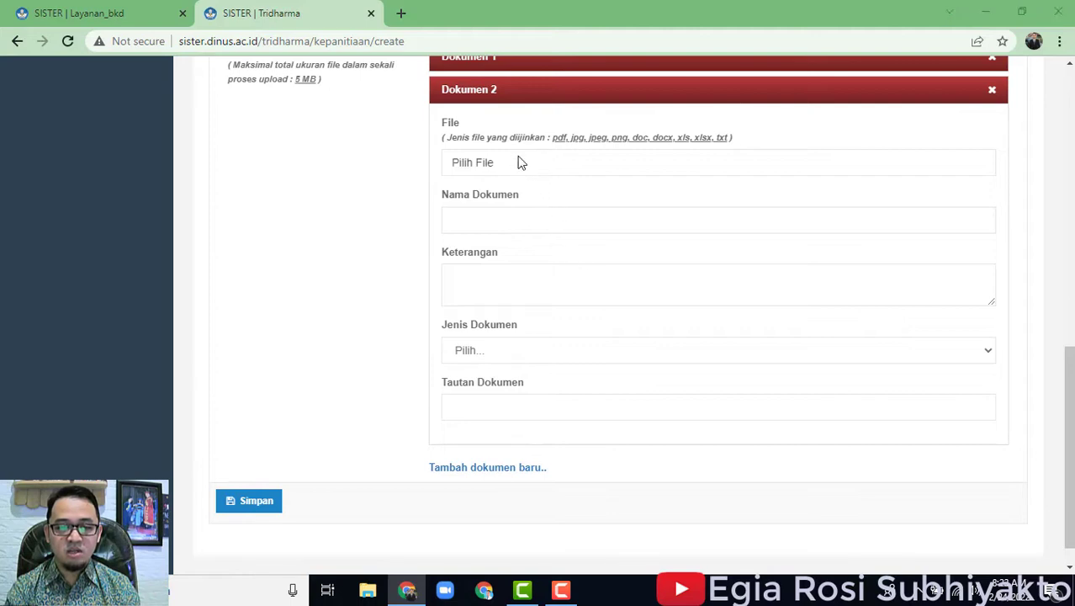
pyautogui.click(519, 162)
pyautogui.click(180, 126)
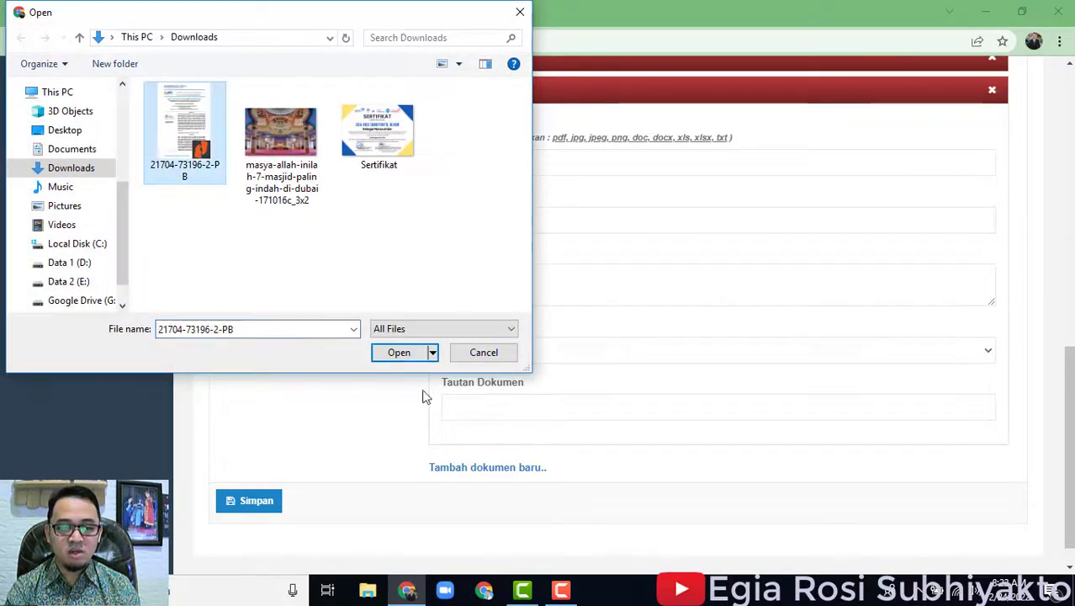
pyautogui.click(400, 352)
pyautogui.click(539, 224)
pyautogui.write('Sura')
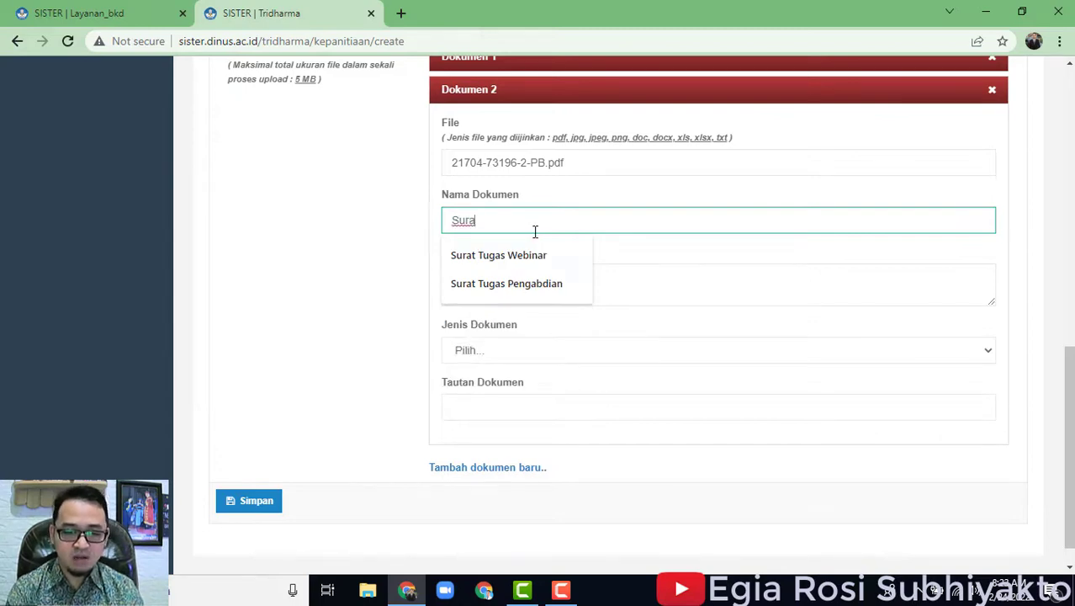
pyautogui.click(541, 257)
# Set Dokumen 2's Jenis Dokumen to Lainnya and review the filled form.
pyautogui.click(518, 358)
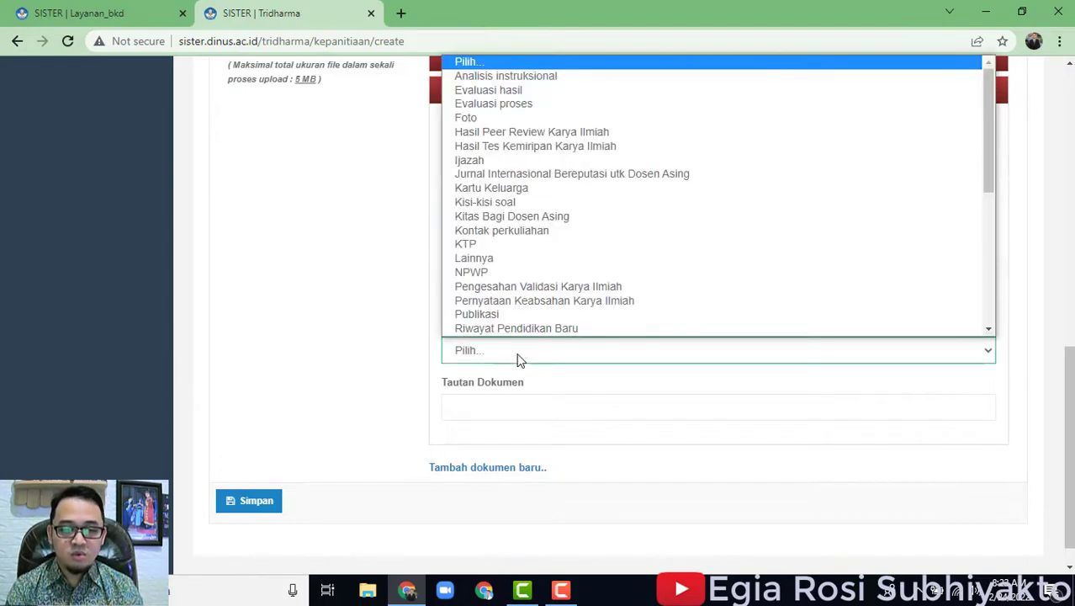
pyautogui.scroll(-1, 518, 354)
pyautogui.scroll(-6, 538, 295)
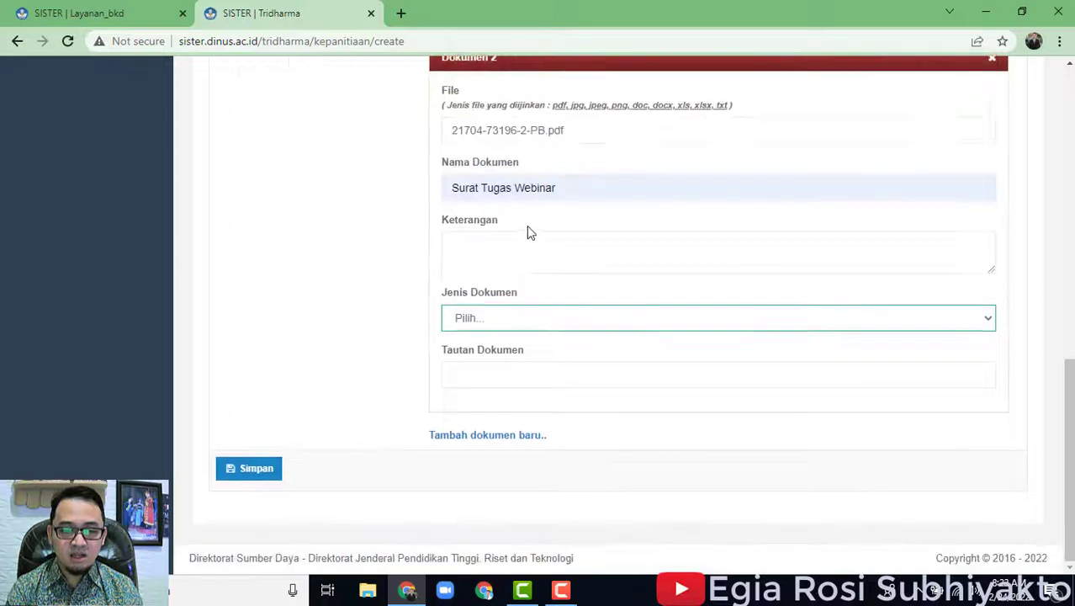
pyautogui.click(524, 316)
pyautogui.scroll(-3, 538, 247)
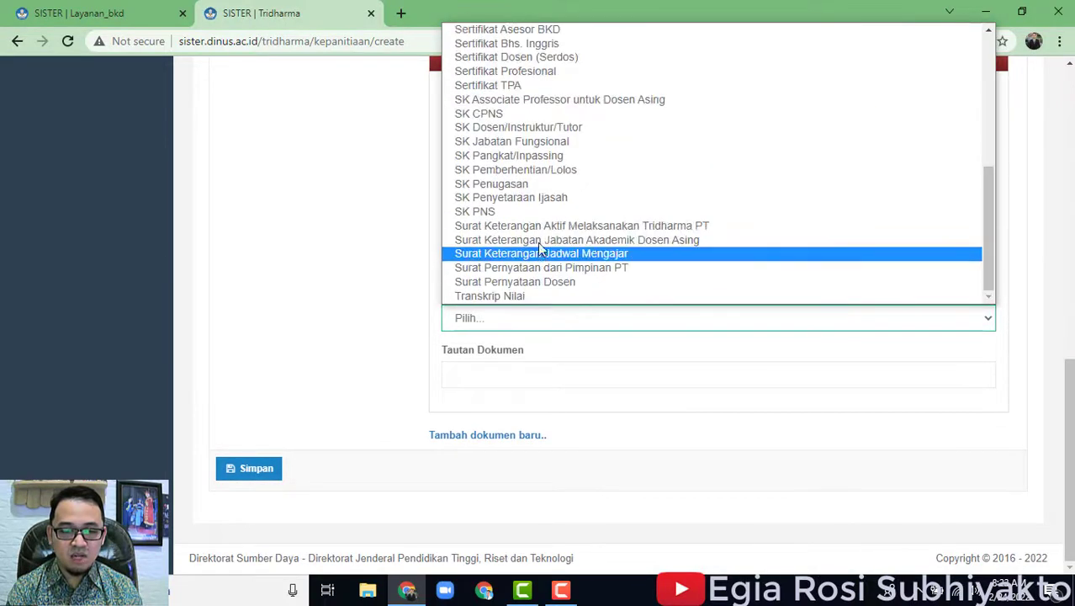
pyautogui.scroll(3, 556, 243)
pyautogui.scroll(1, 547, 234)
pyautogui.click(532, 225)
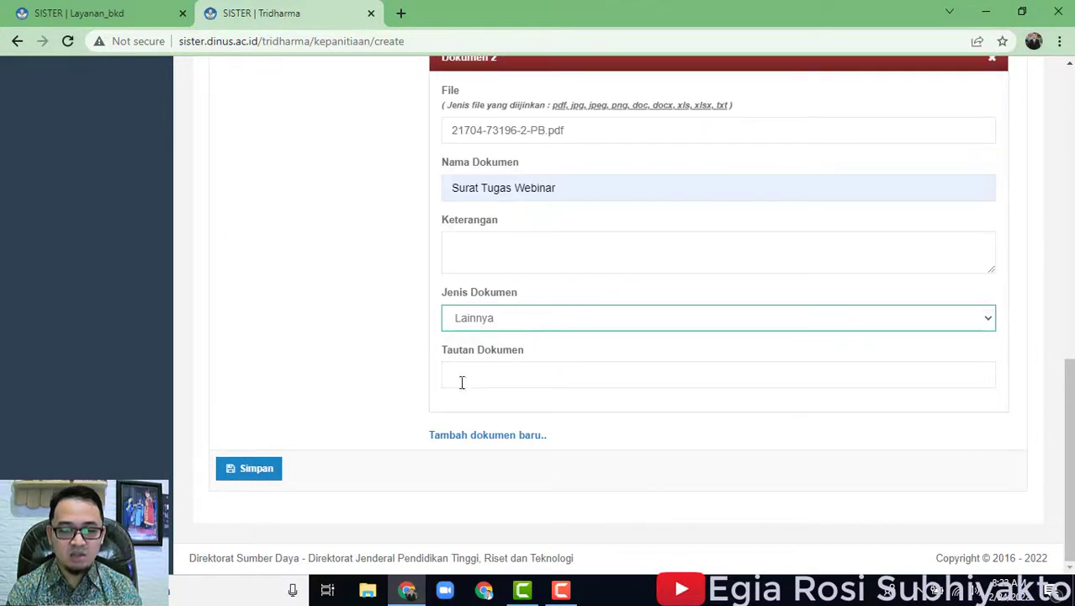
pyautogui.scroll(6, 693, 324)
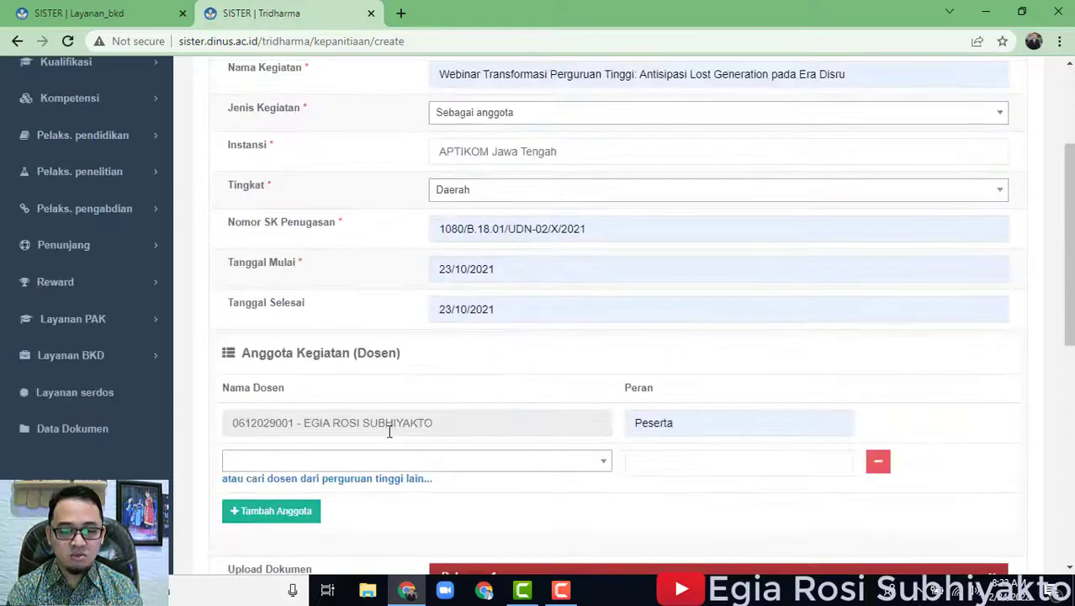
pyautogui.scroll(2, 732, 379)
pyautogui.scroll(-8, 641, 351)
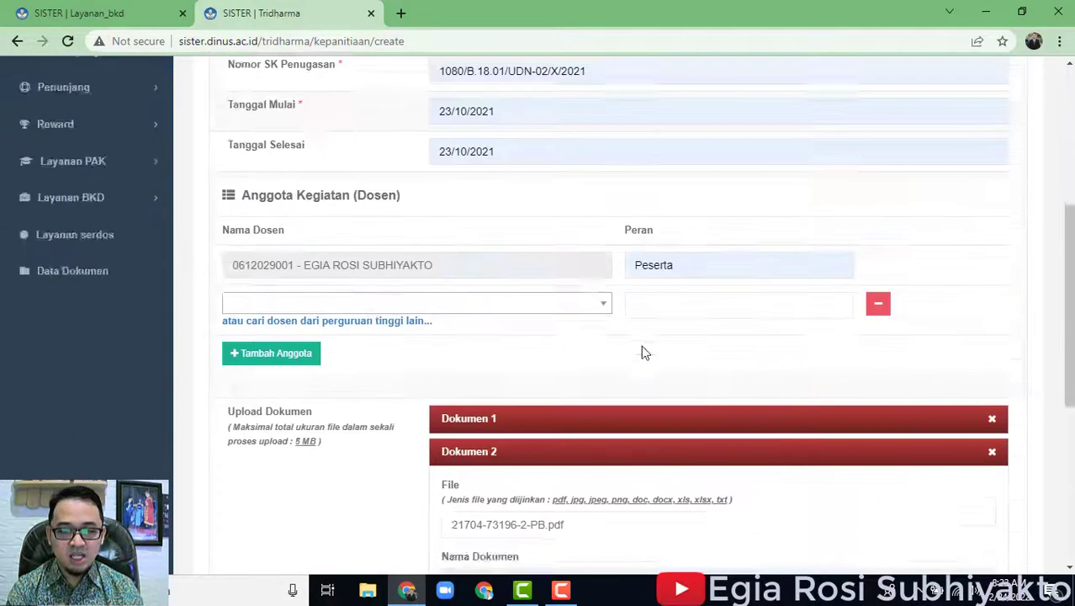
pyautogui.scroll(8, 537, 406)
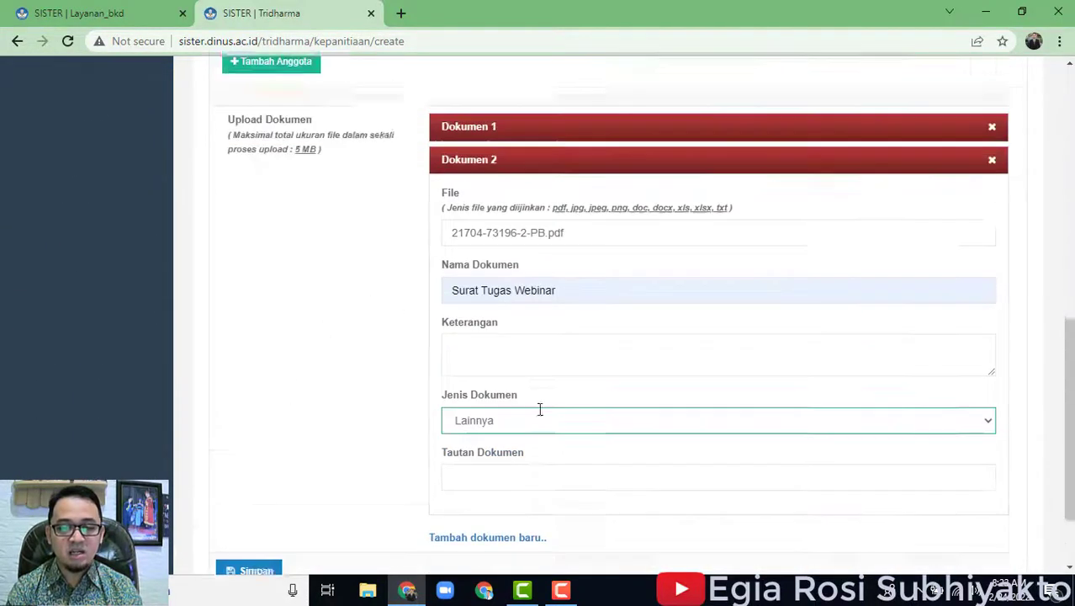
pyautogui.scroll(-4, 403, 417)
pyautogui.scroll(-5, 277, 459)
pyautogui.scroll(9, 807, 377)
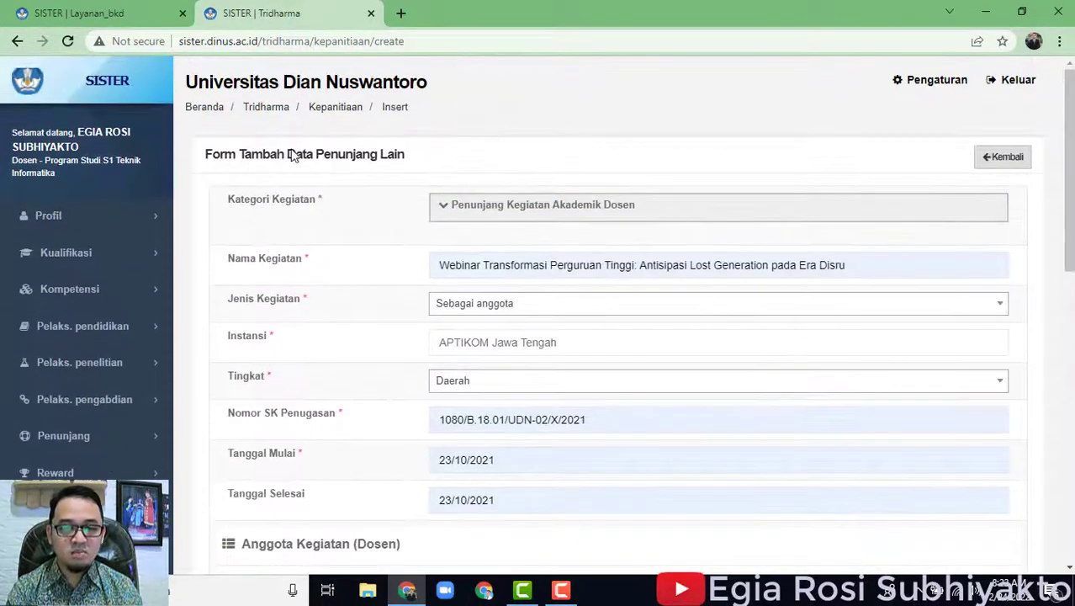
# Return to the BKD report and pull portfolio activities; no new activities are found.
pyautogui.click(158, 10)
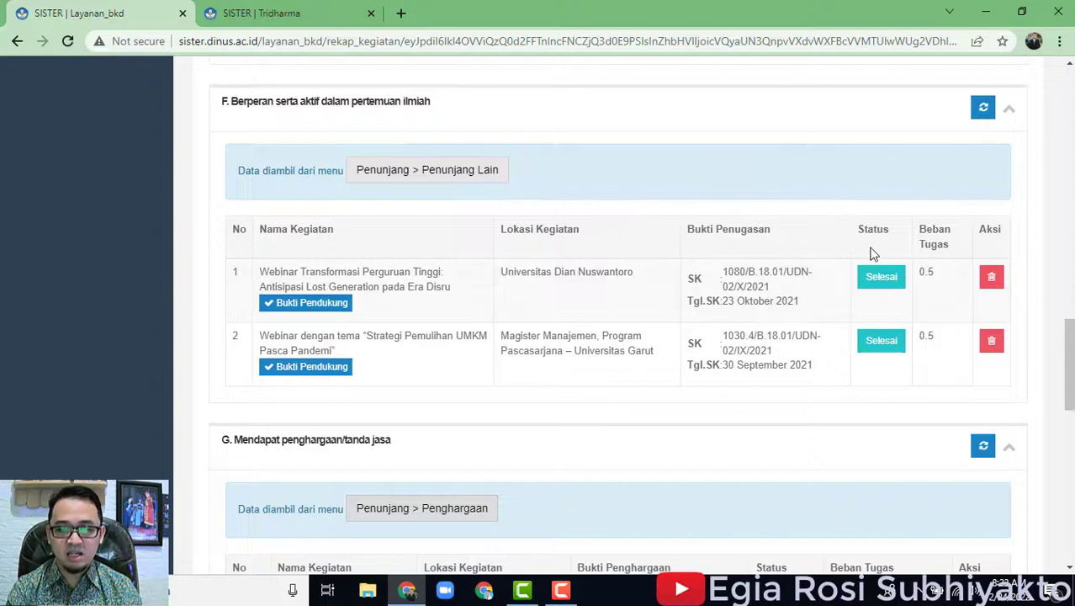
pyautogui.click(978, 118)
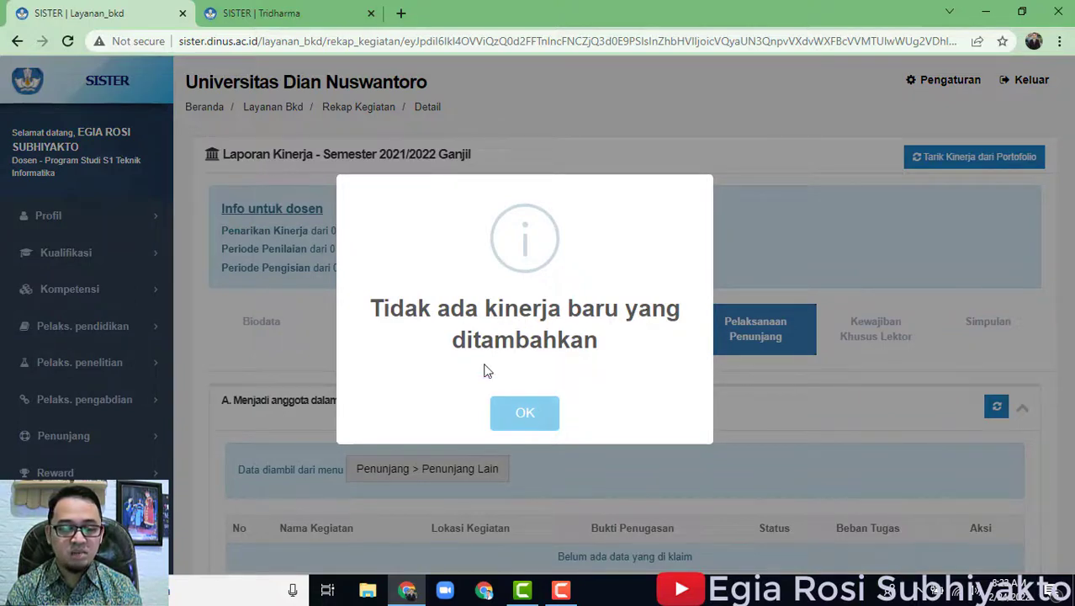
pyautogui.click(542, 430)
# Scroll through Pelaksanaan Penunjang sections A to J, all empty, and back up to the tabs.
pyautogui.scroll(-10, 850, 407)
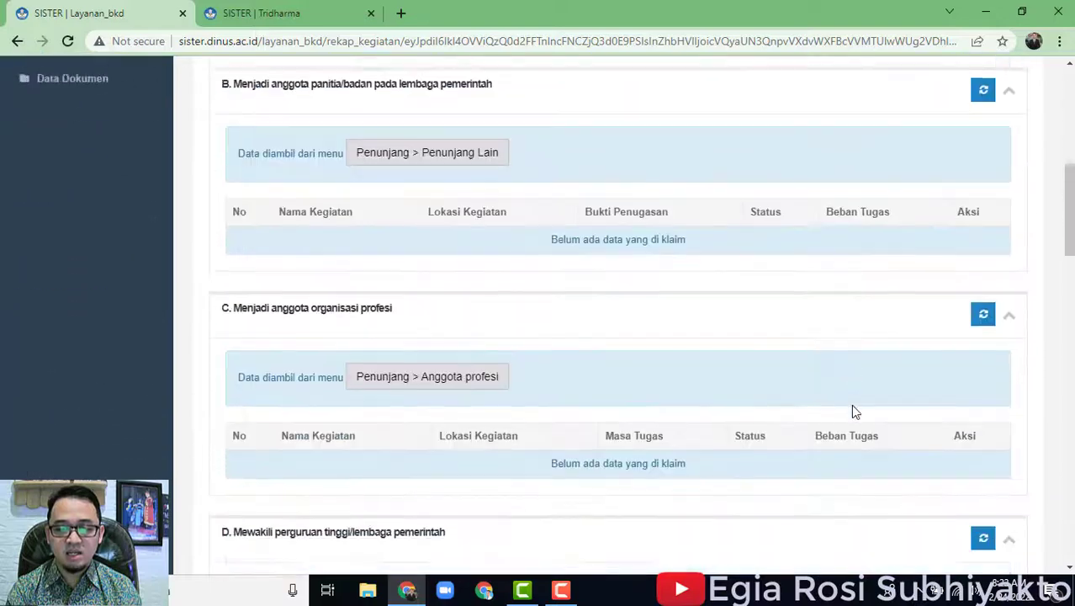
pyautogui.scroll(-10, 852, 410)
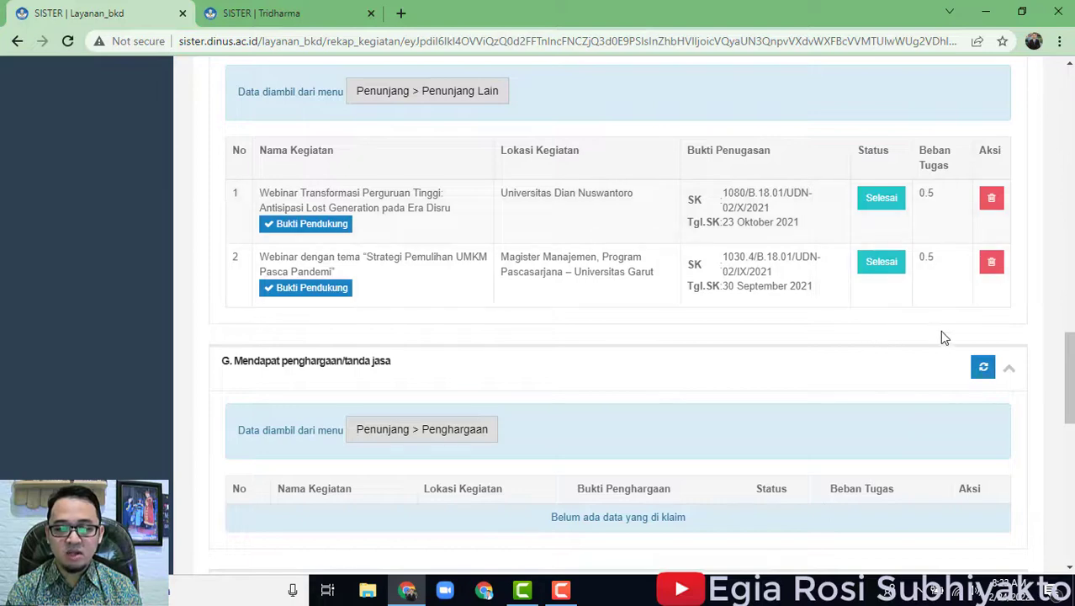
pyautogui.scroll(3, 934, 331)
pyautogui.scroll(-3, 725, 455)
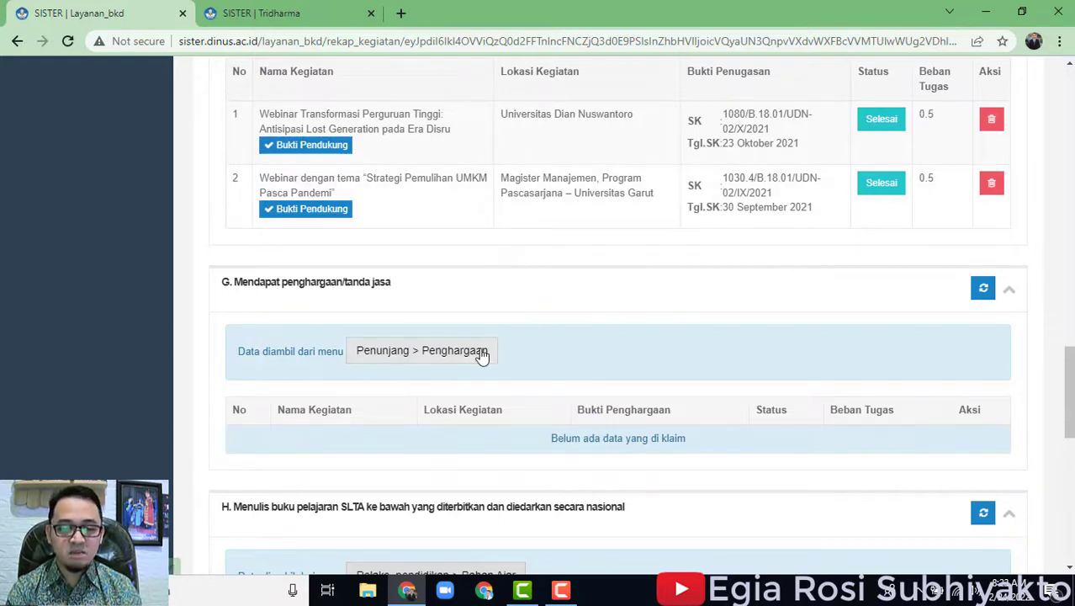
pyautogui.scroll(-1, 584, 349)
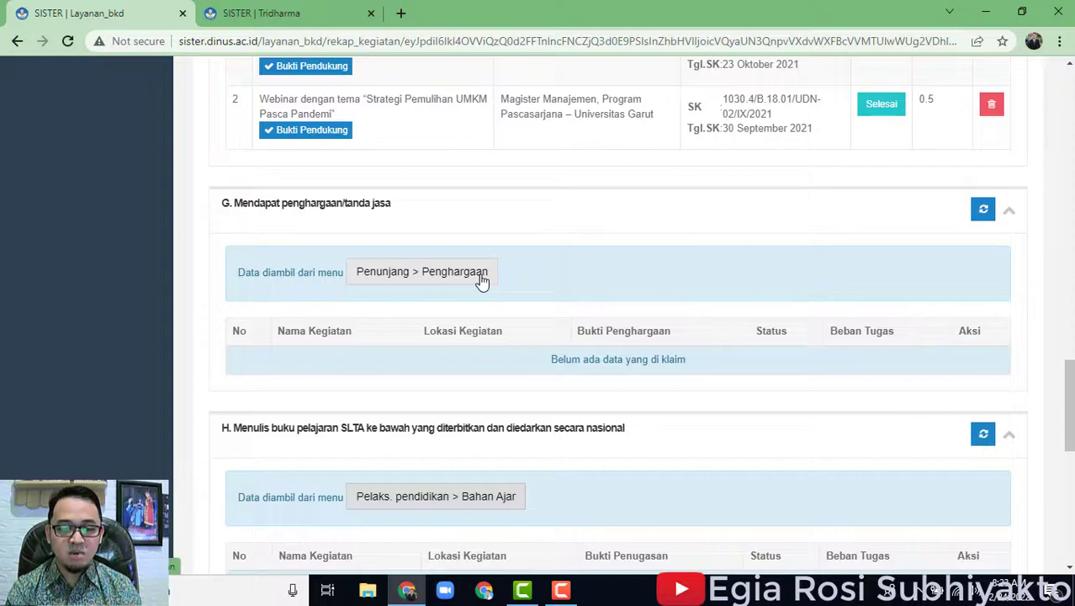
pyautogui.scroll(-2, 504, 311)
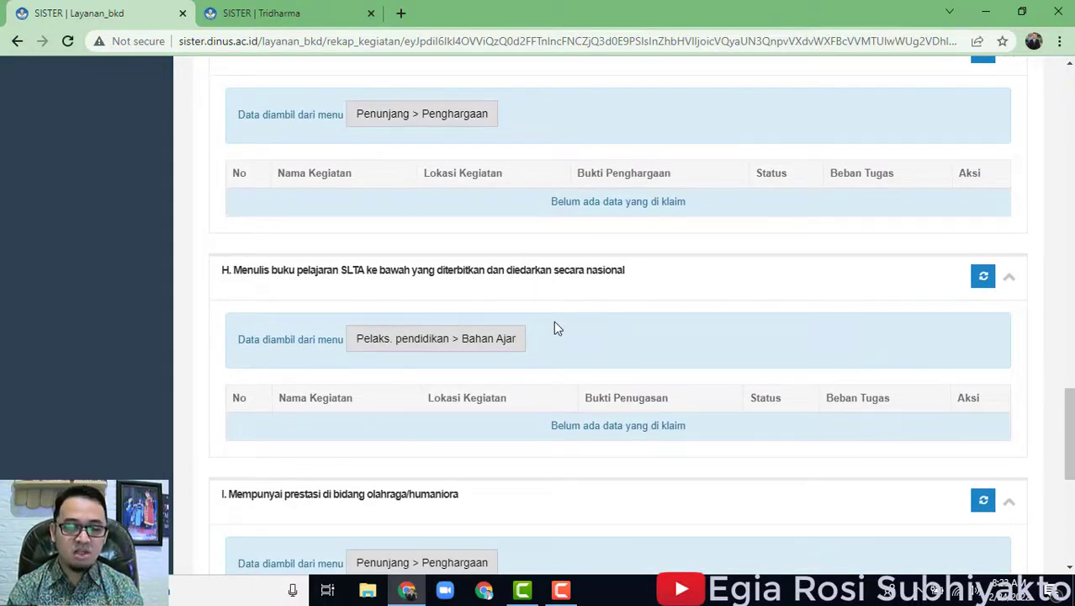
pyautogui.scroll(-1, 686, 366)
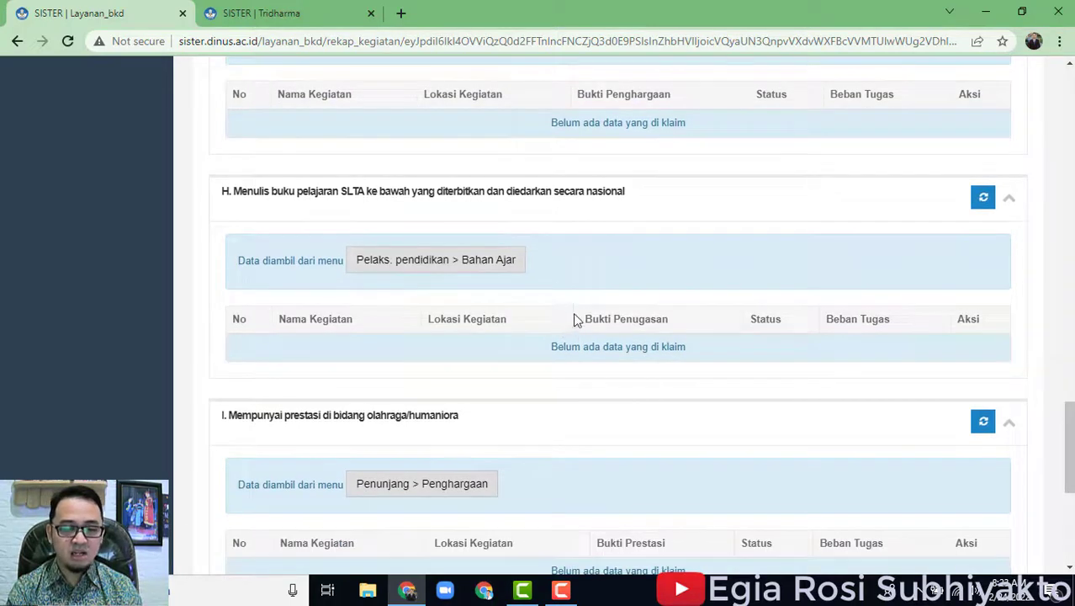
pyautogui.scroll(-2, 578, 324)
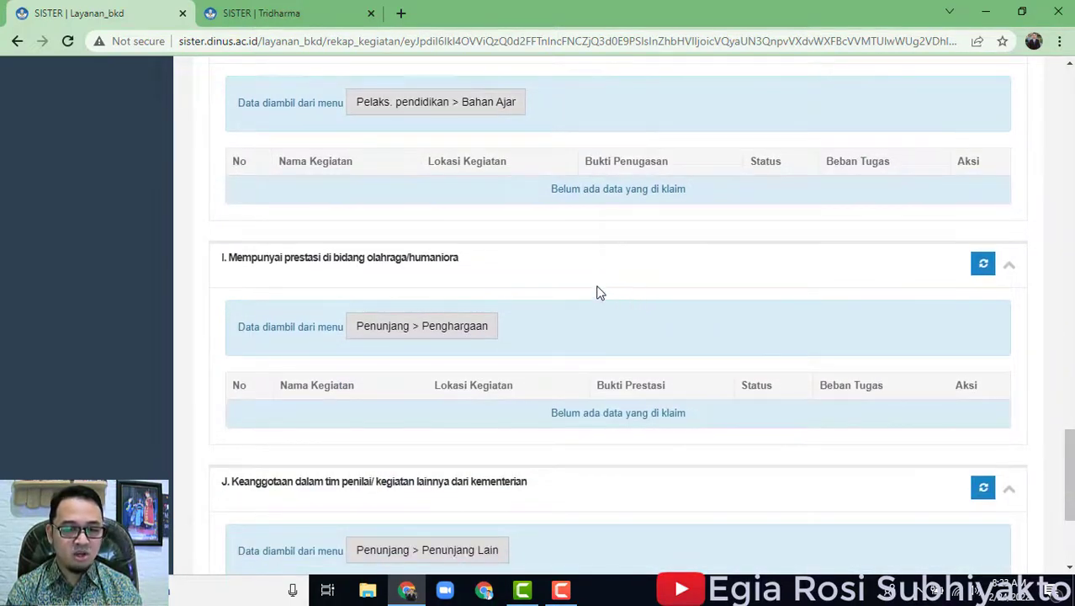
pyautogui.scroll(-2, 496, 395)
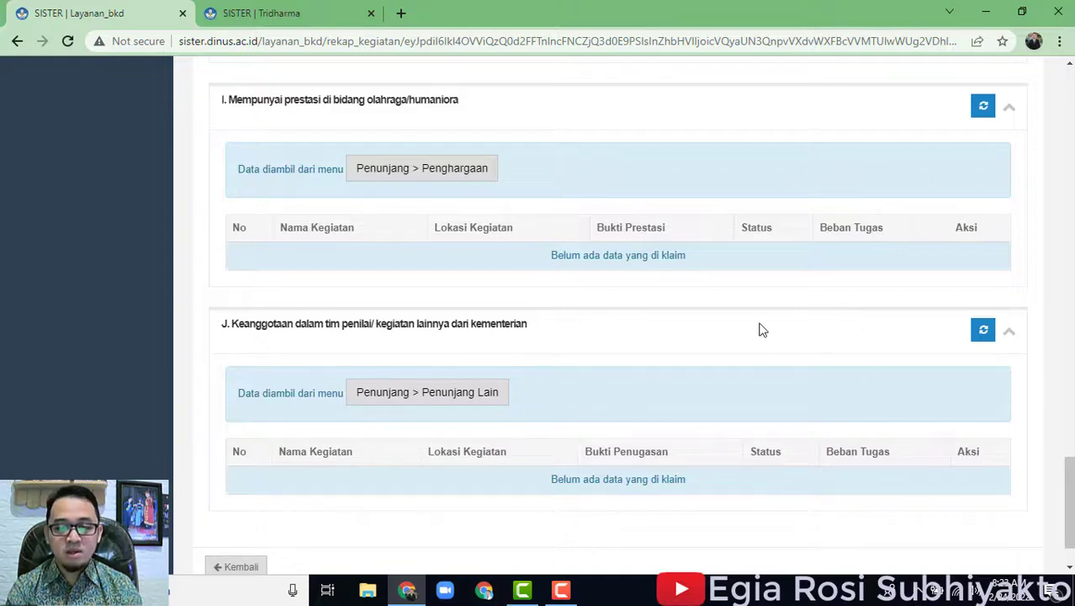
pyautogui.scroll(-1, 718, 331)
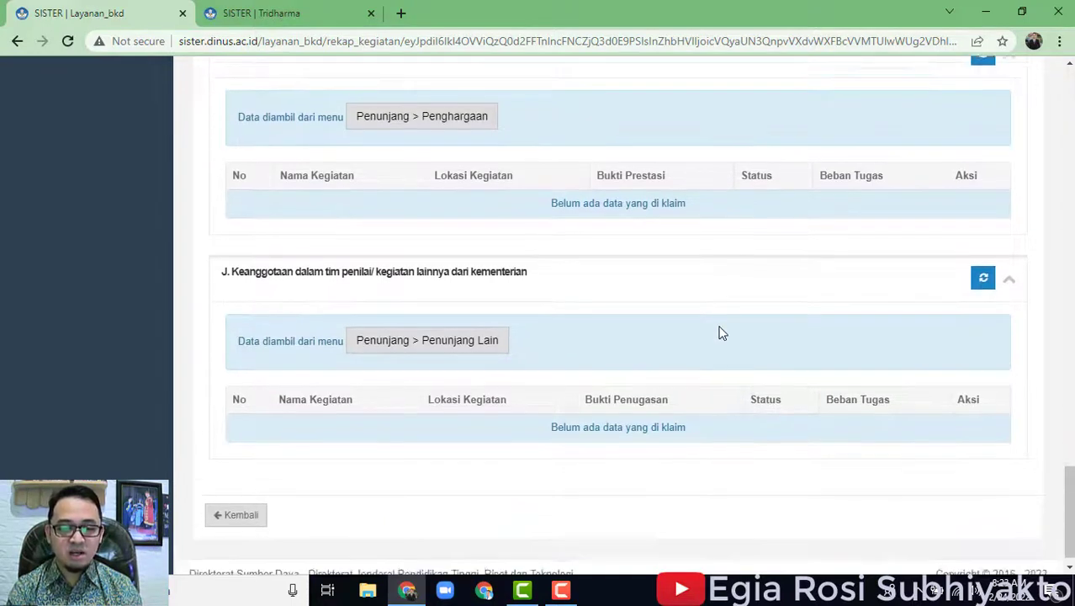
pyautogui.scroll(2, 740, 382)
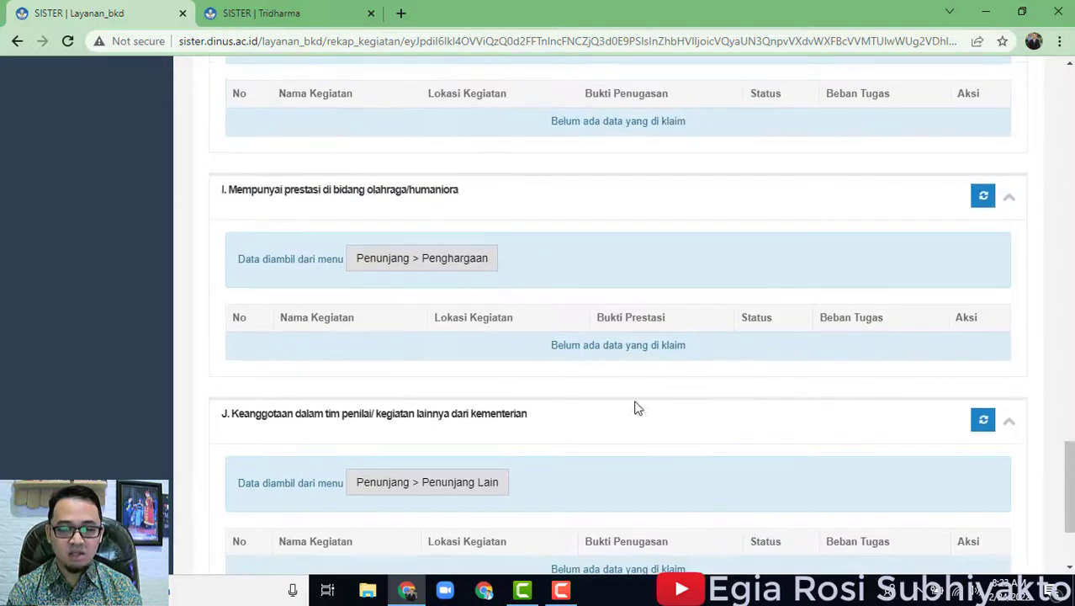
pyautogui.scroll(3, 976, 484)
pyautogui.scroll(15, 976, 484)
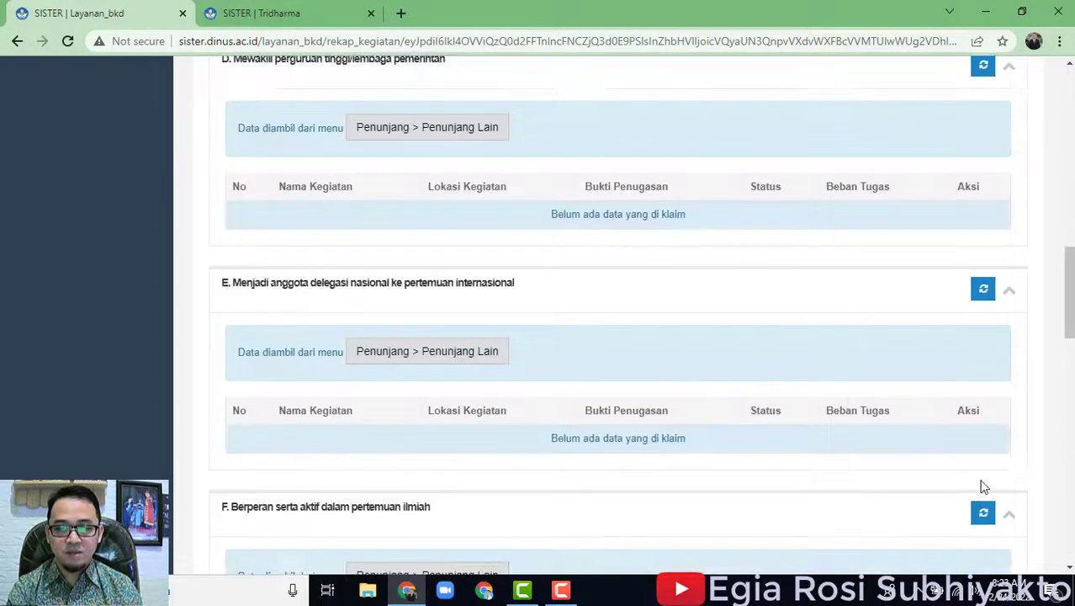
pyautogui.scroll(10, 979, 480)
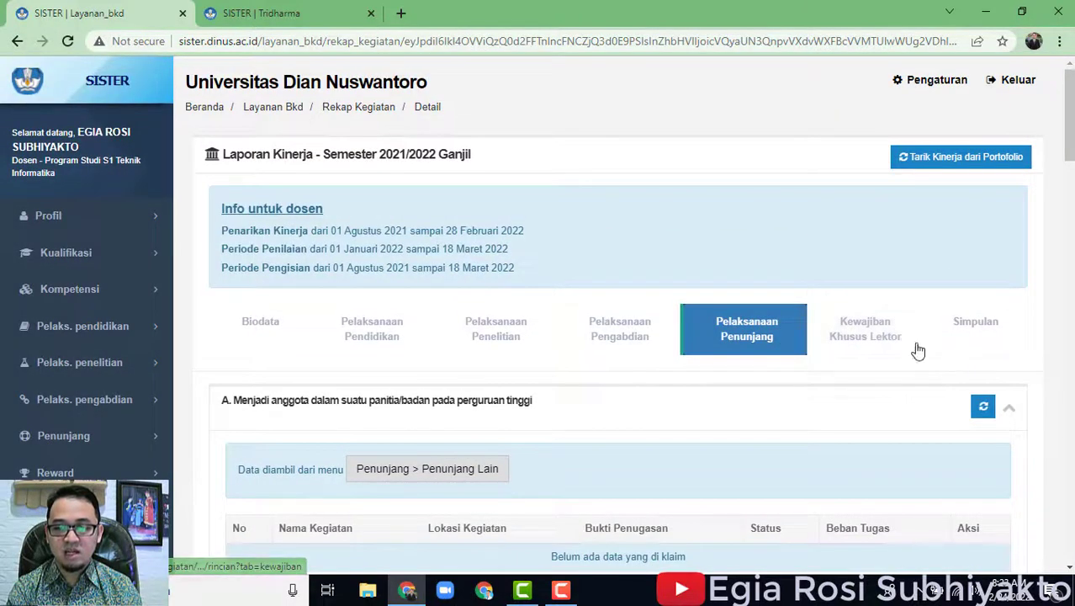
# Review the Simpulan summary: 6 sks total marked TM, Pelaksanaan Pendidikan at 0.
pyautogui.click(960, 342)
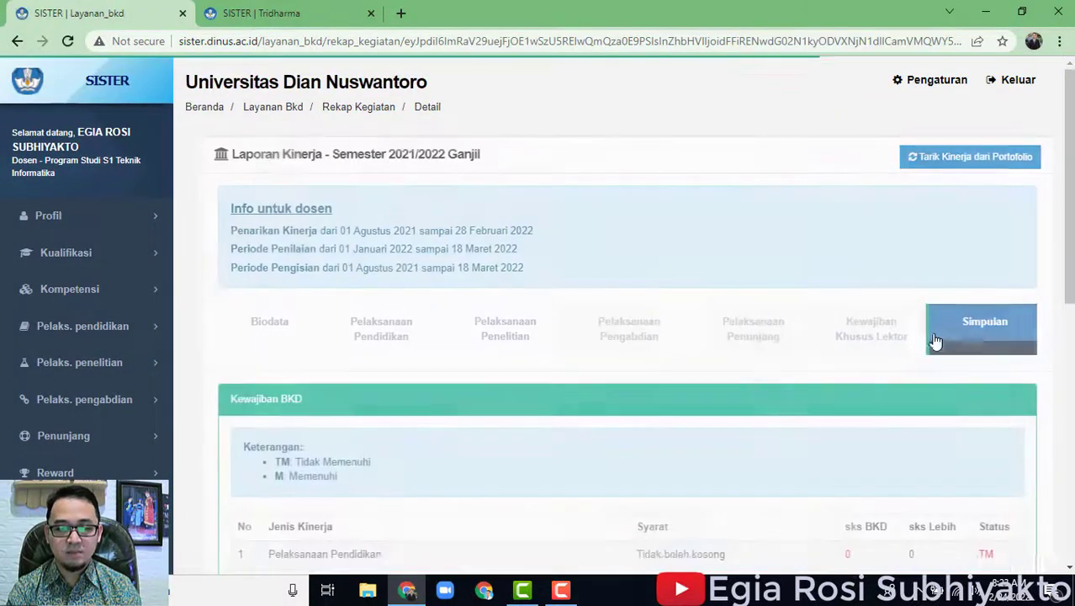
pyautogui.scroll(-3, 810, 380)
pyautogui.scroll(-3, 813, 387)
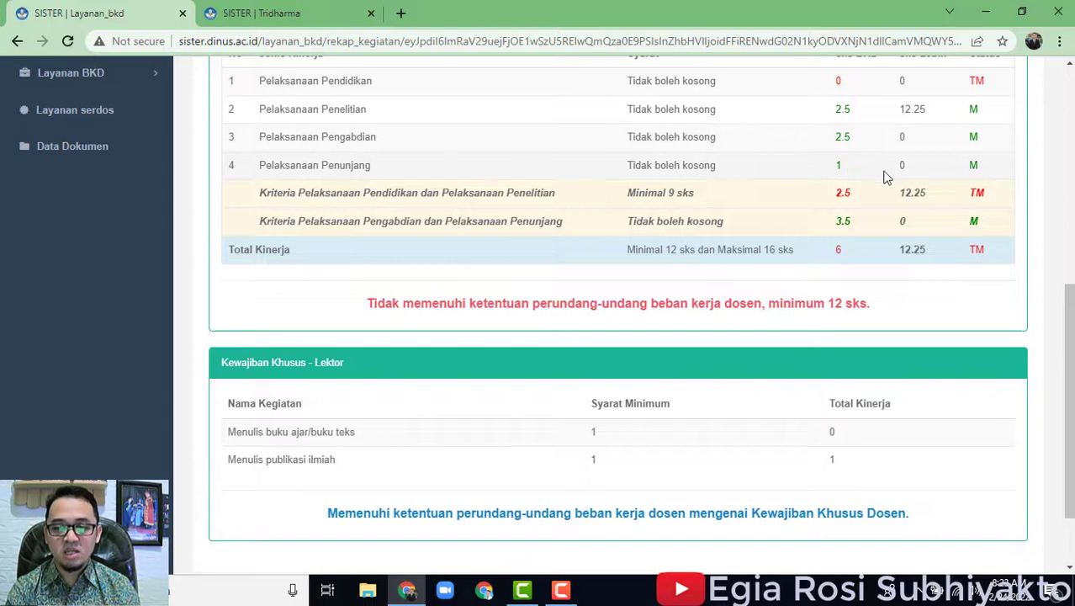
pyautogui.scroll(1, 919, 172)
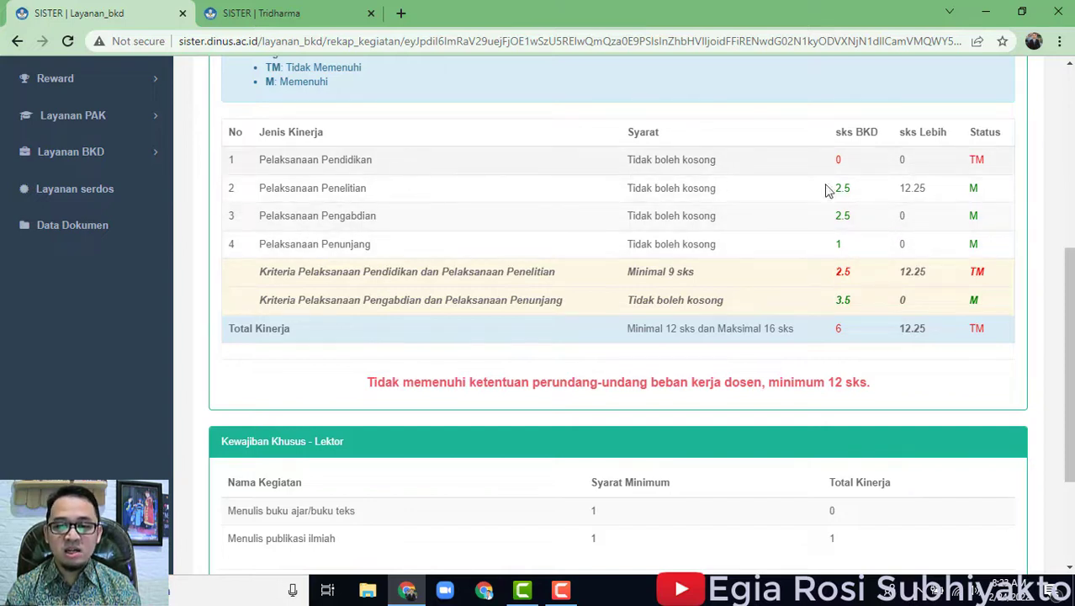
pyautogui.moveTo(986, 162); pyautogui.dragTo(971, 160)
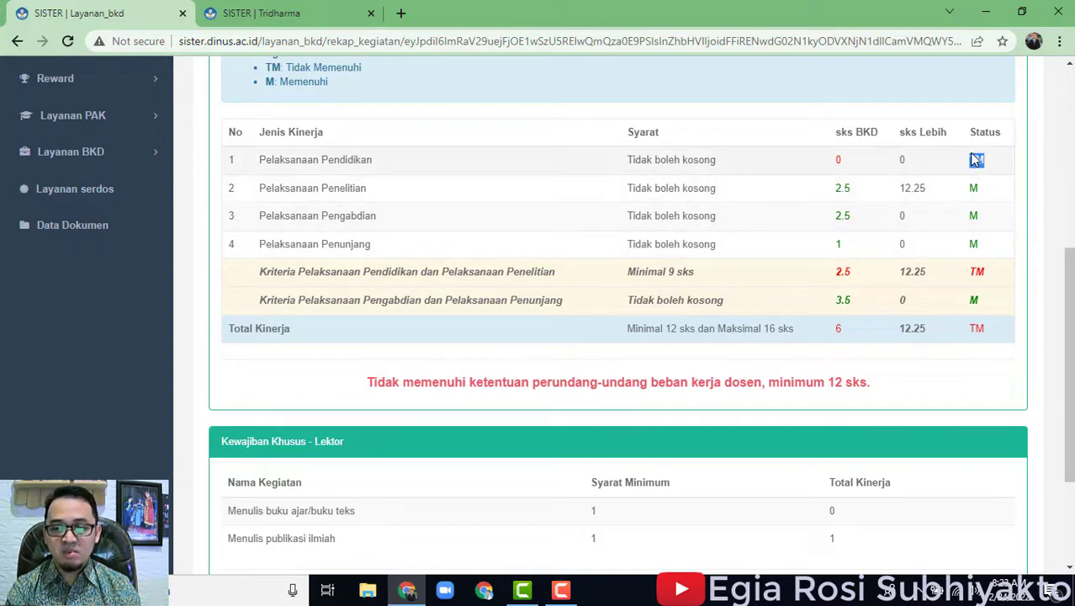
pyautogui.click(983, 376)
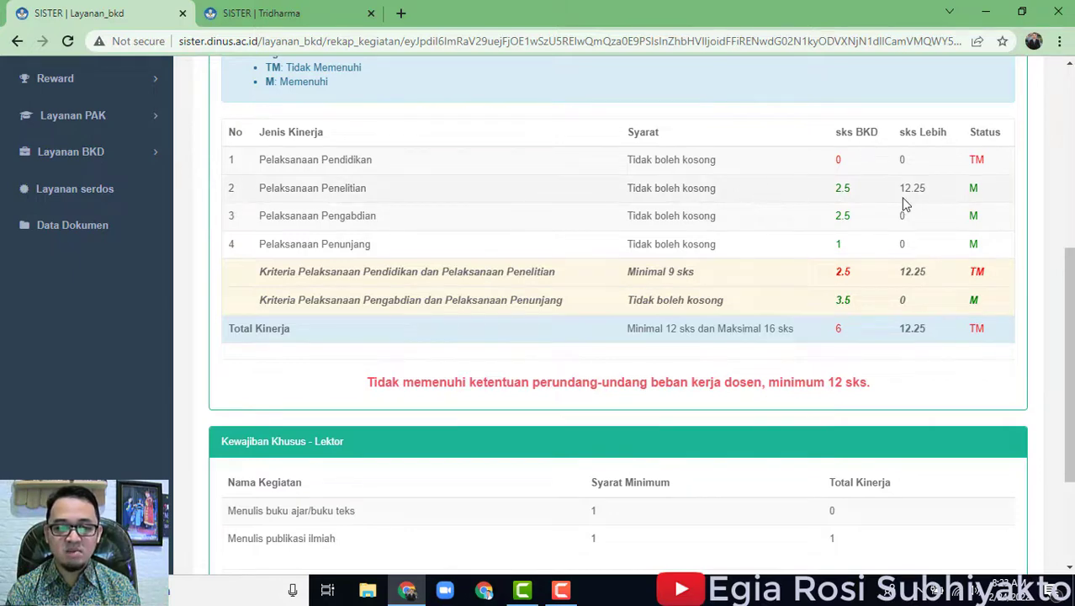
pyautogui.scroll(1, 960, 242)
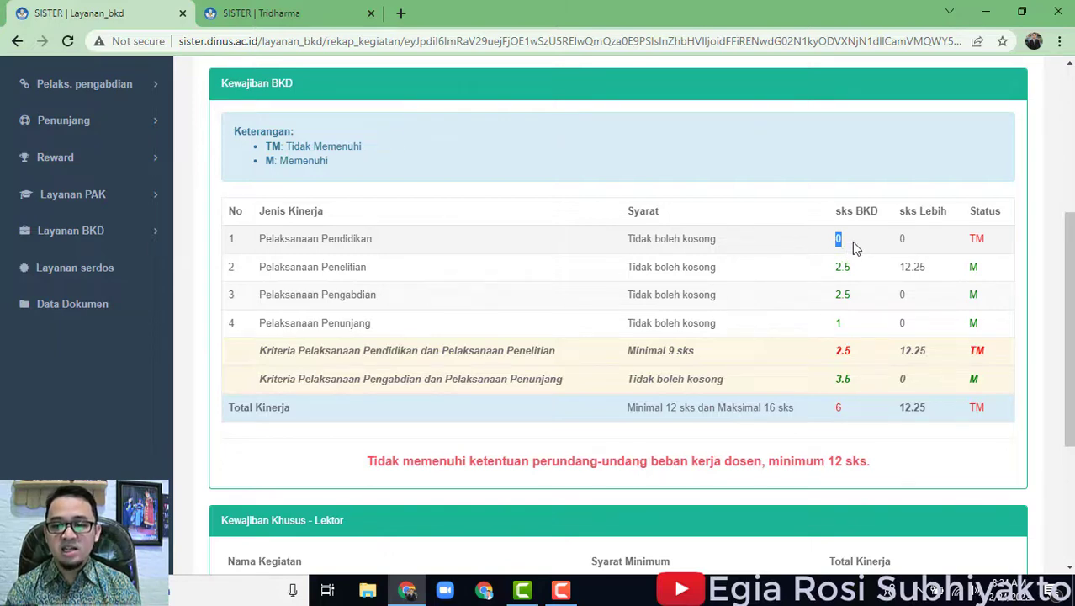
pyautogui.doubleClick(902, 240)
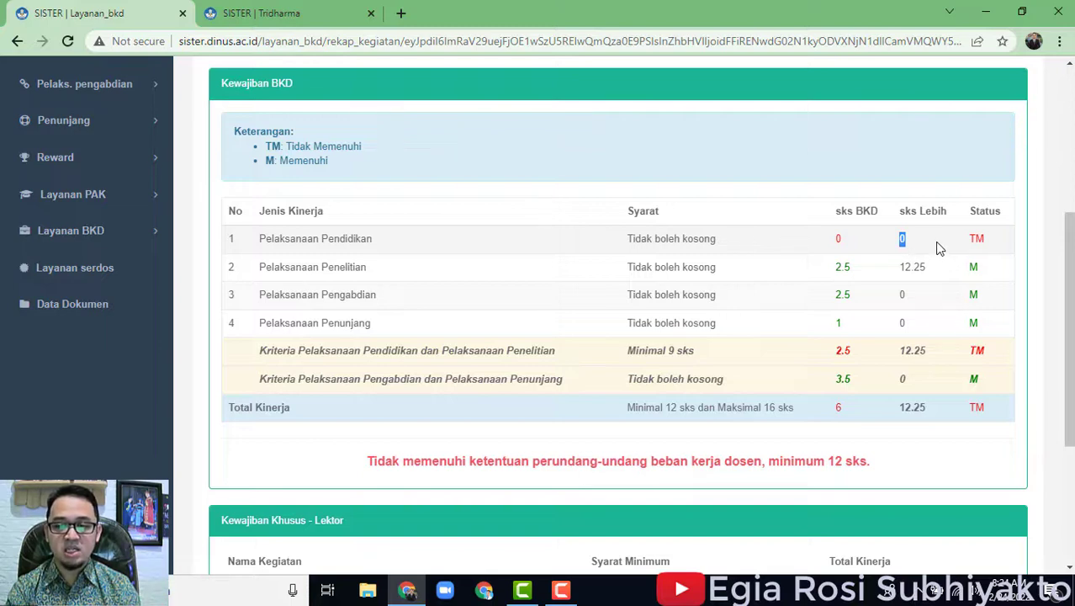
pyautogui.click(921, 300)
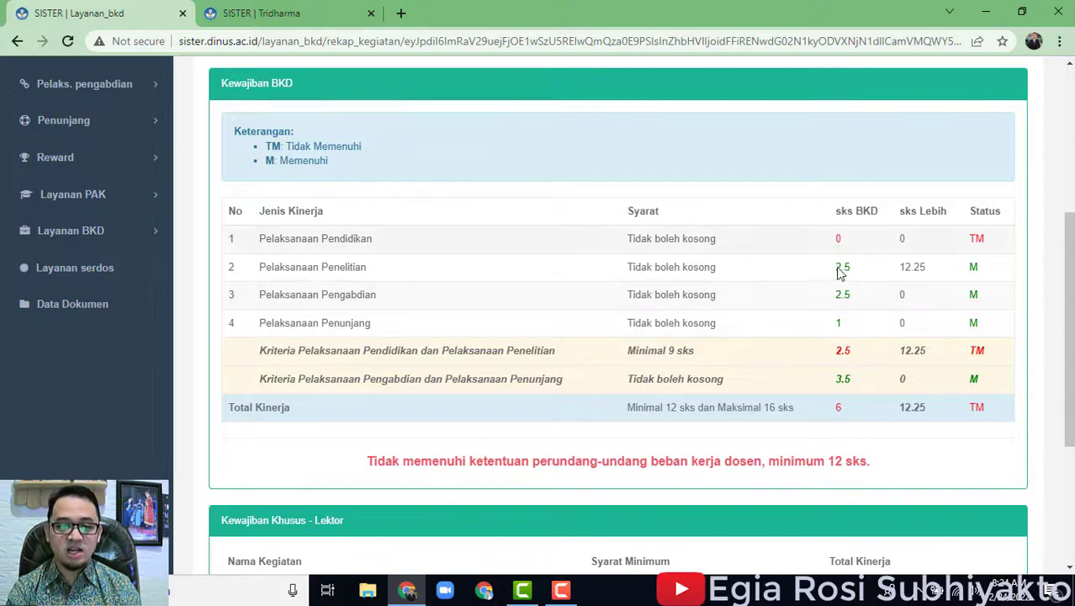
pyautogui.scroll(-2, 850, 441)
pyautogui.scroll(1, 846, 439)
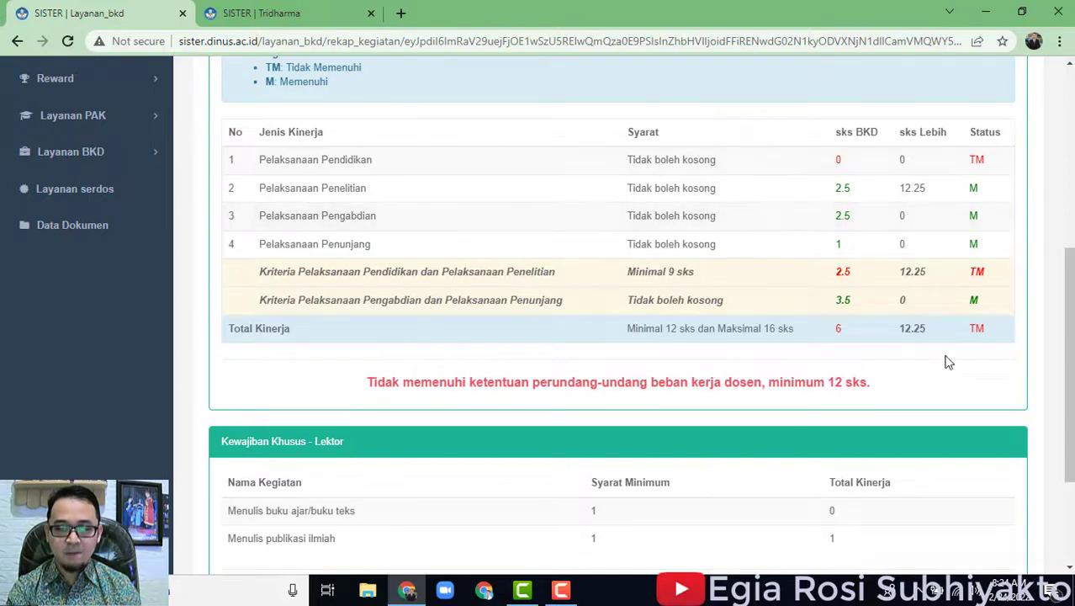
pyautogui.scroll(2, 942, 348)
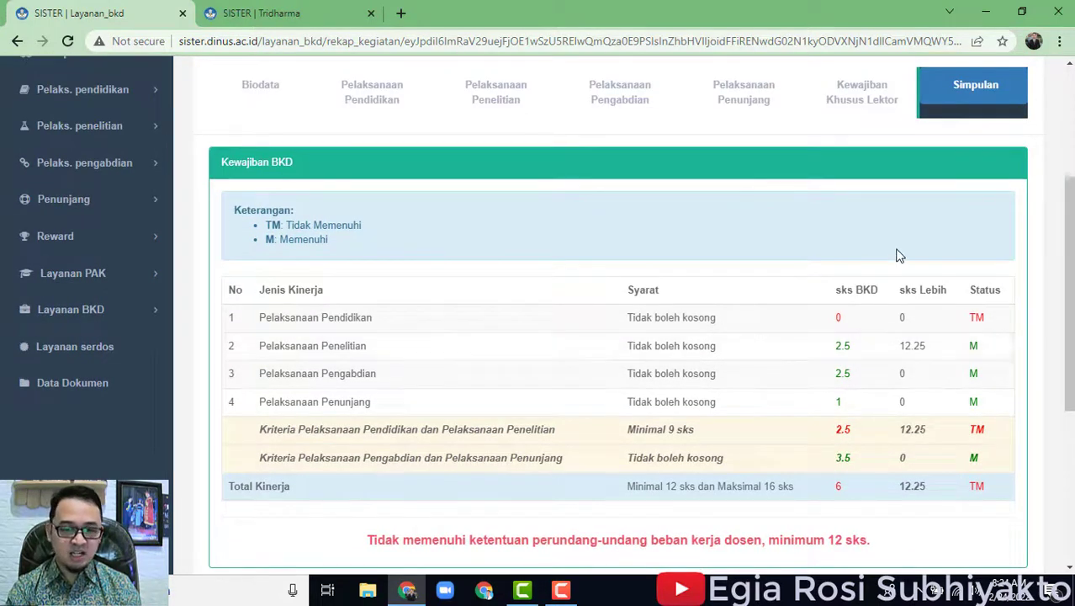
pyautogui.scroll(2, 897, 255)
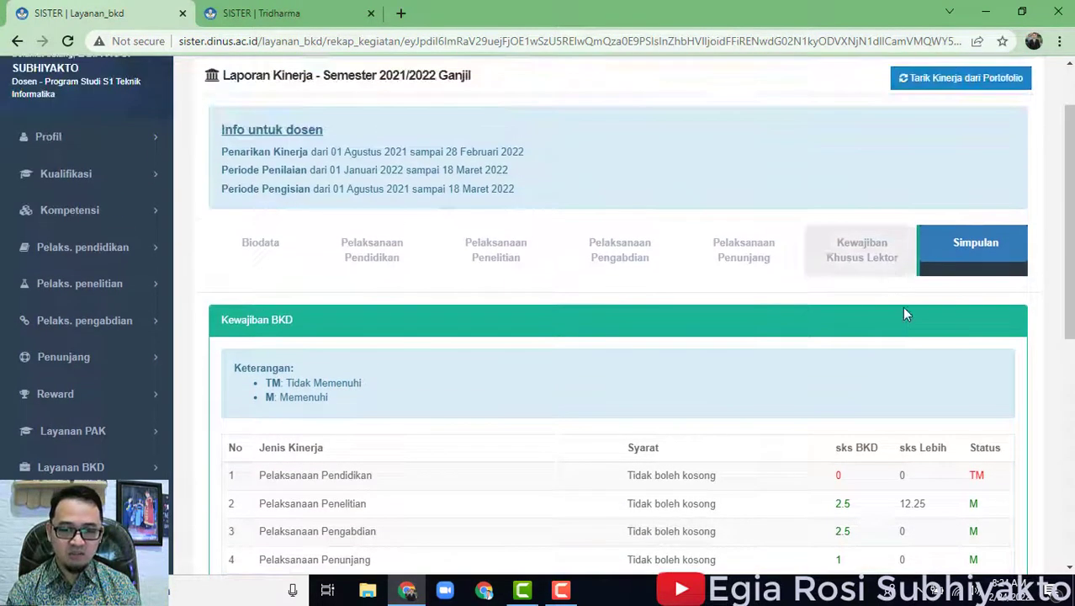
# Open Kewajiban Khusus Lektor and check the Penarikan Kinerja date range.
pyautogui.click(879, 266)
pyautogui.scroll(-3, 849, 338)
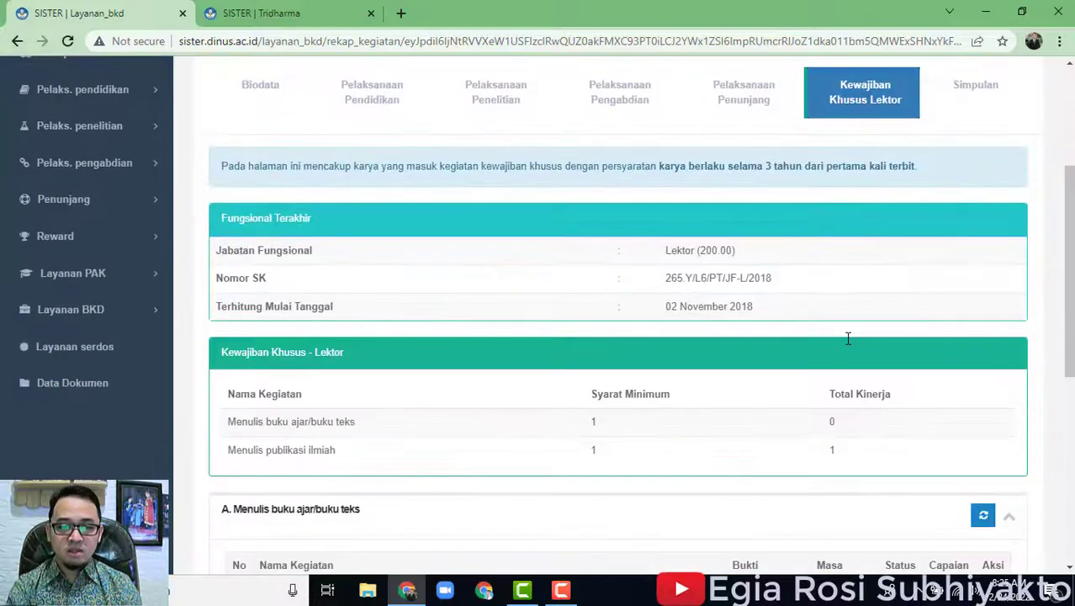
pyautogui.scroll(3, 849, 338)
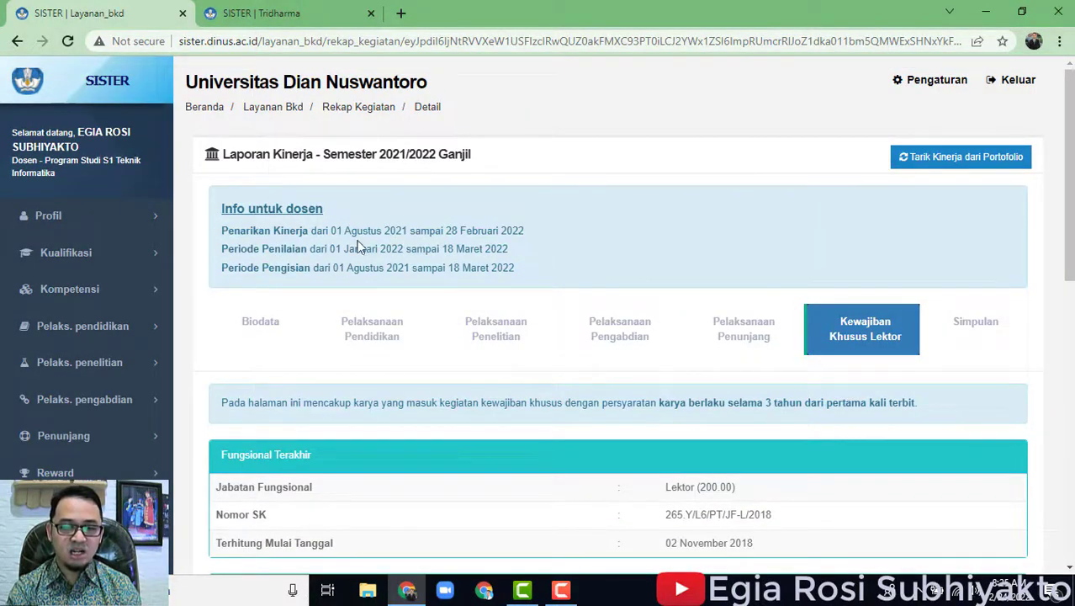
pyautogui.moveTo(336, 231); pyautogui.dragTo(526, 230)
pyautogui.click(587, 229)
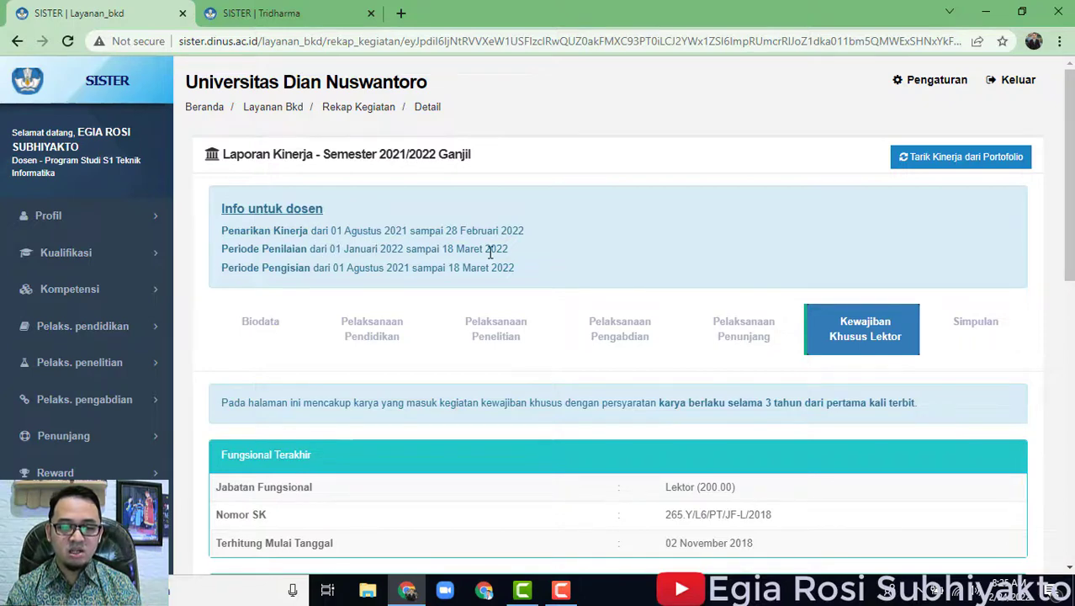
# Review the Lektor (200.00) position and its effective date, then sections A and B.
pyautogui.scroll(-3, 439, 295)
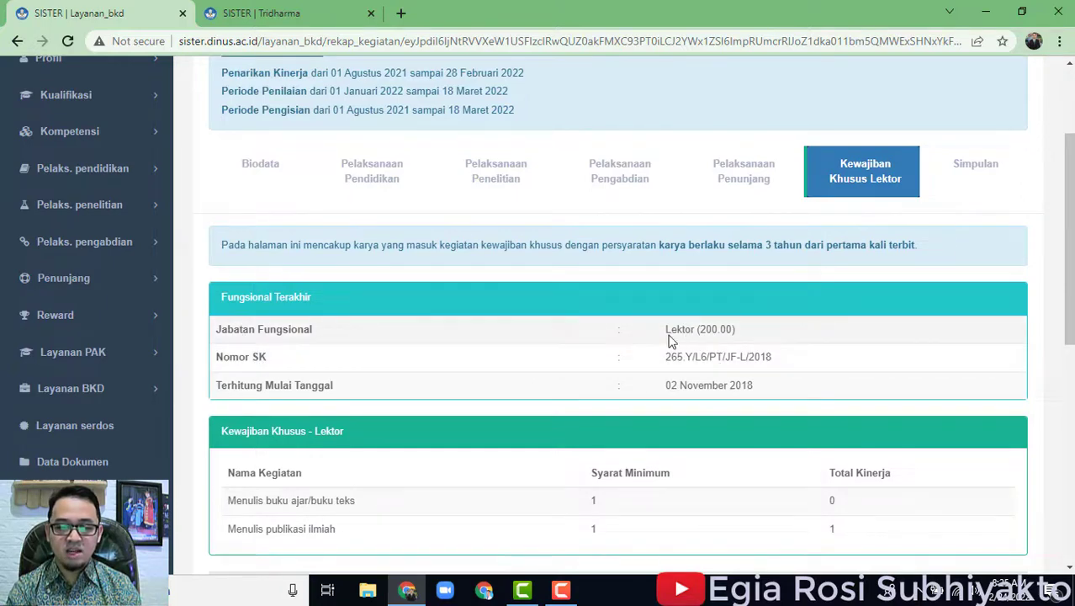
pyautogui.moveTo(668, 323); pyautogui.dragTo(742, 345)
pyautogui.moveTo(762, 385); pyautogui.dragTo(664, 385)
pyautogui.click(800, 353)
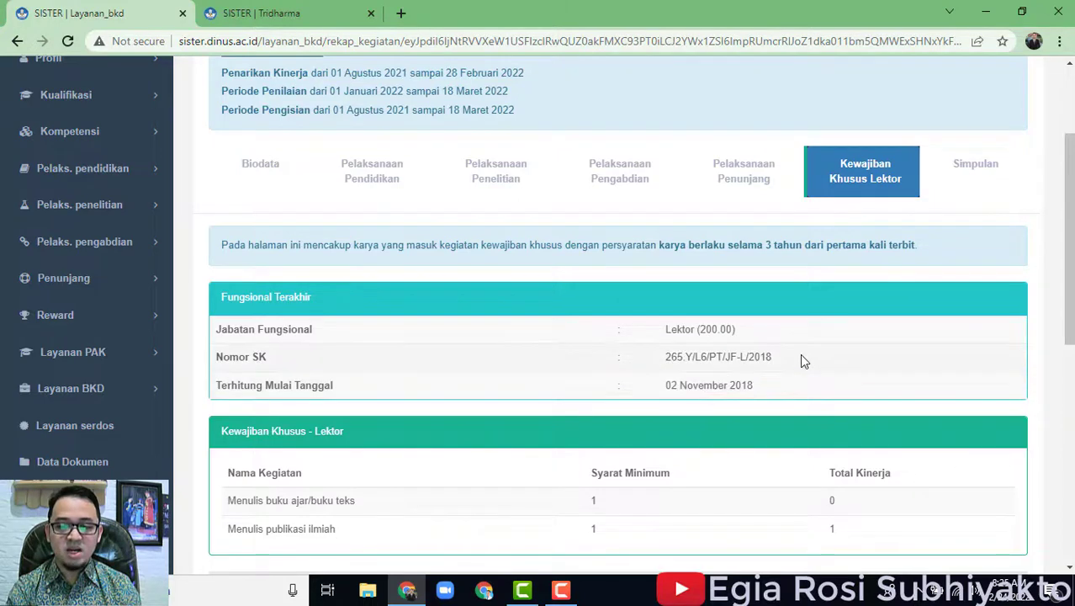
pyautogui.scroll(-2, 804, 360)
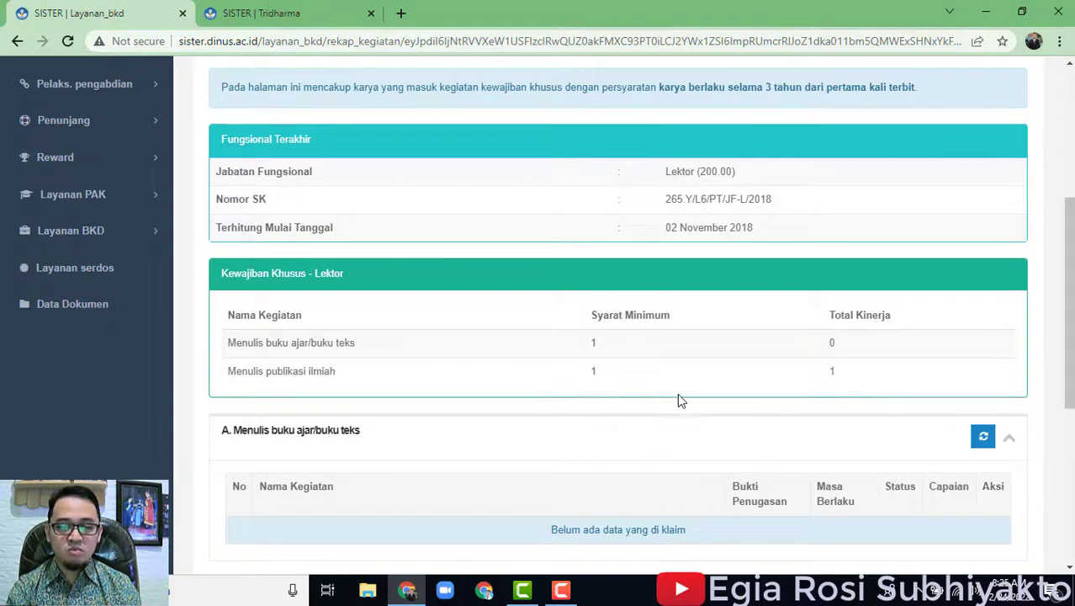
pyautogui.scroll(-3, 855, 377)
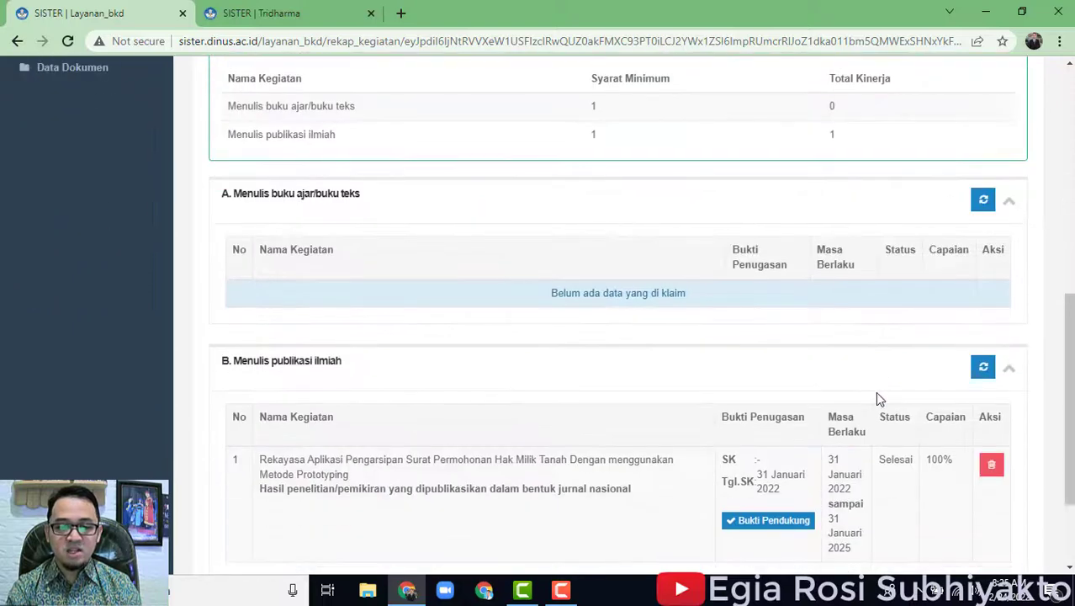
pyautogui.scroll(2, 874, 396)
pyautogui.scroll(-2, 478, 408)
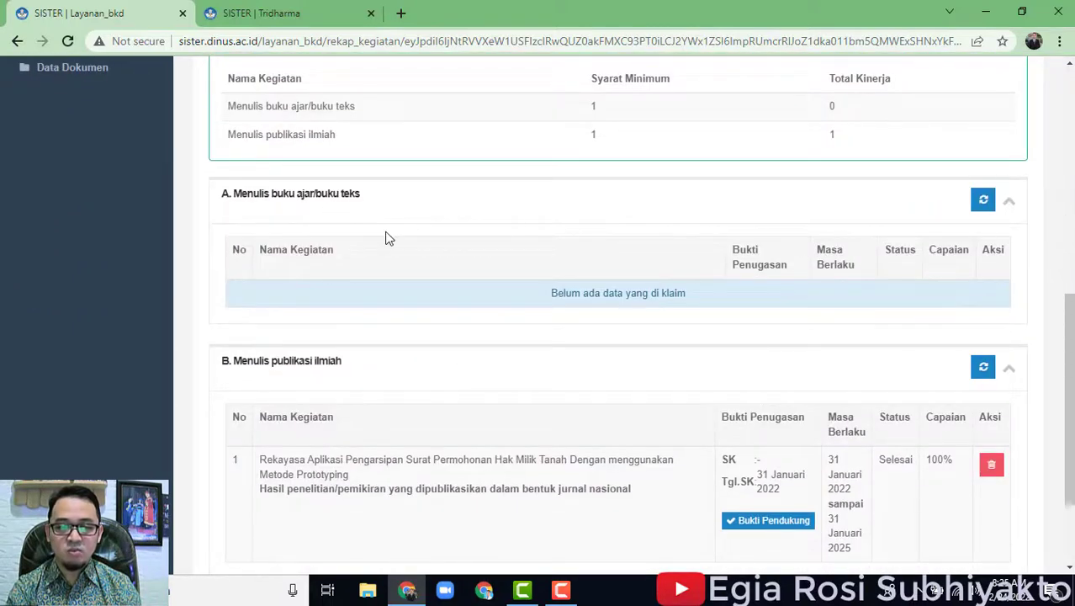
# Refresh section A with the latest portfolio data and acknowledge the success message.
pyautogui.click(986, 207)
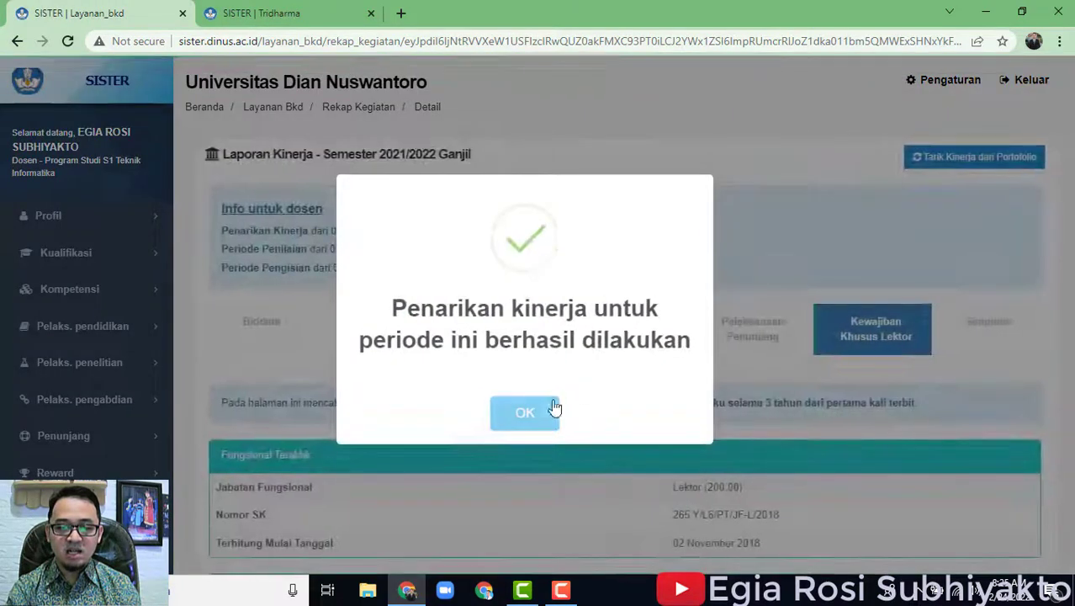
pyautogui.click(525, 412)
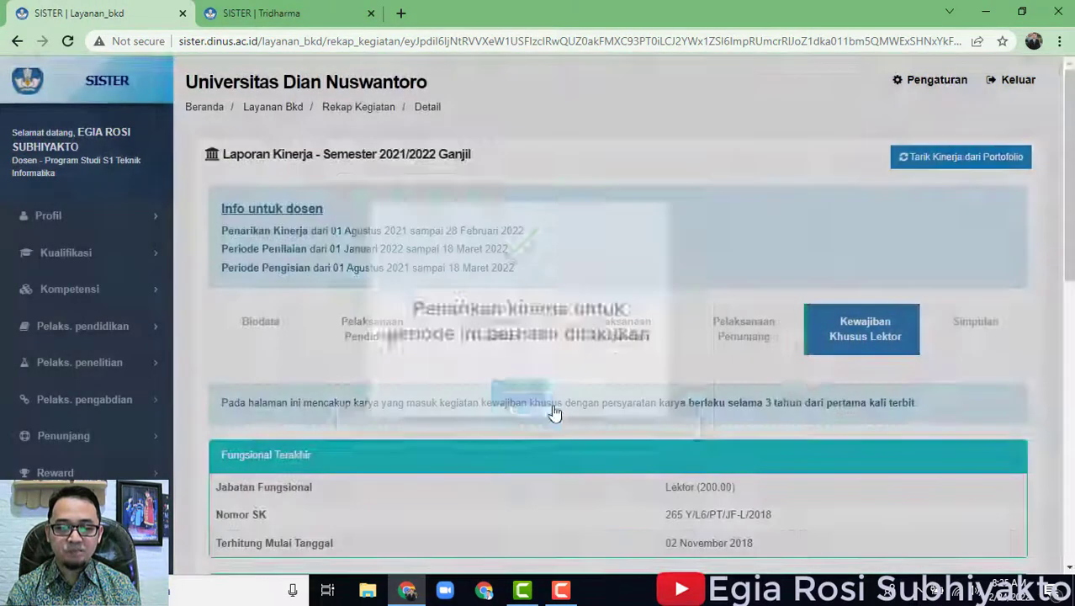
pyautogui.scroll(-2, 815, 389)
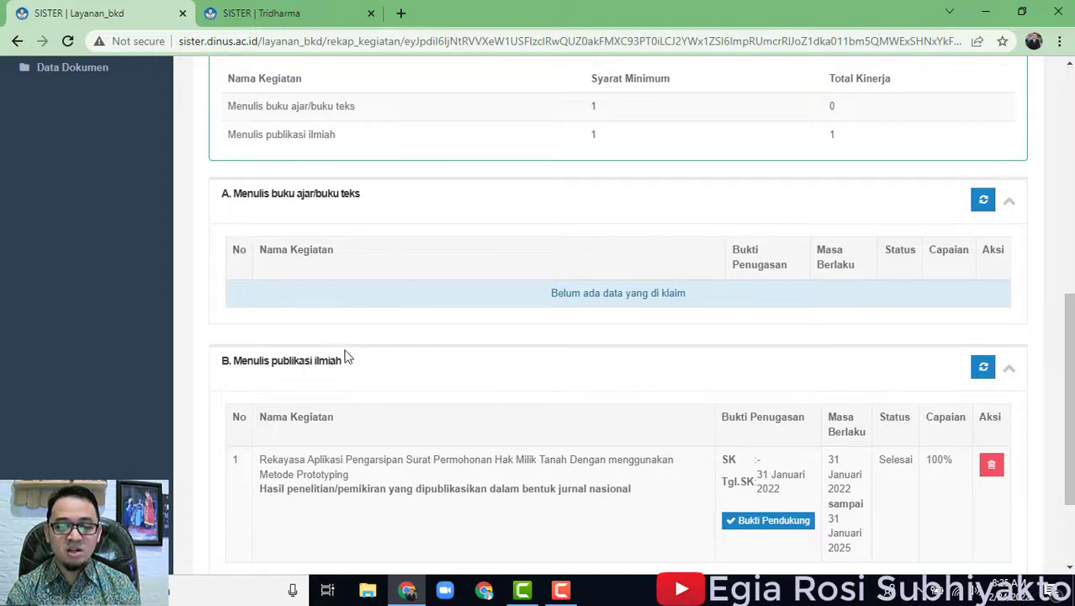
pyautogui.scroll(-1, 461, 444)
pyautogui.scroll(-2, 461, 443)
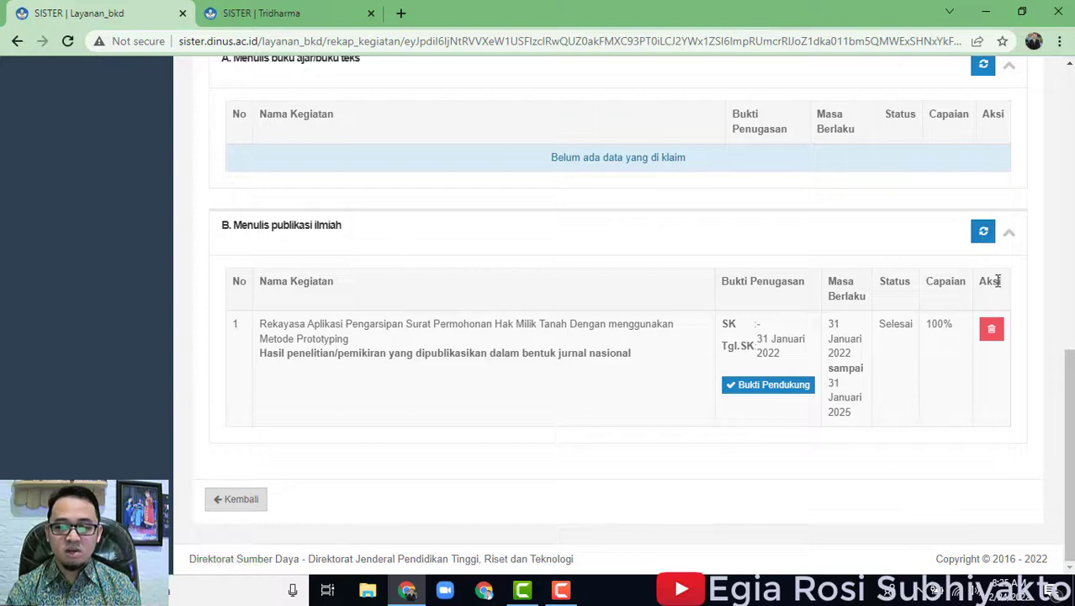
# Refresh section B so it lists two publications, then go to the Simpulan summary.
pyautogui.click(982, 238)
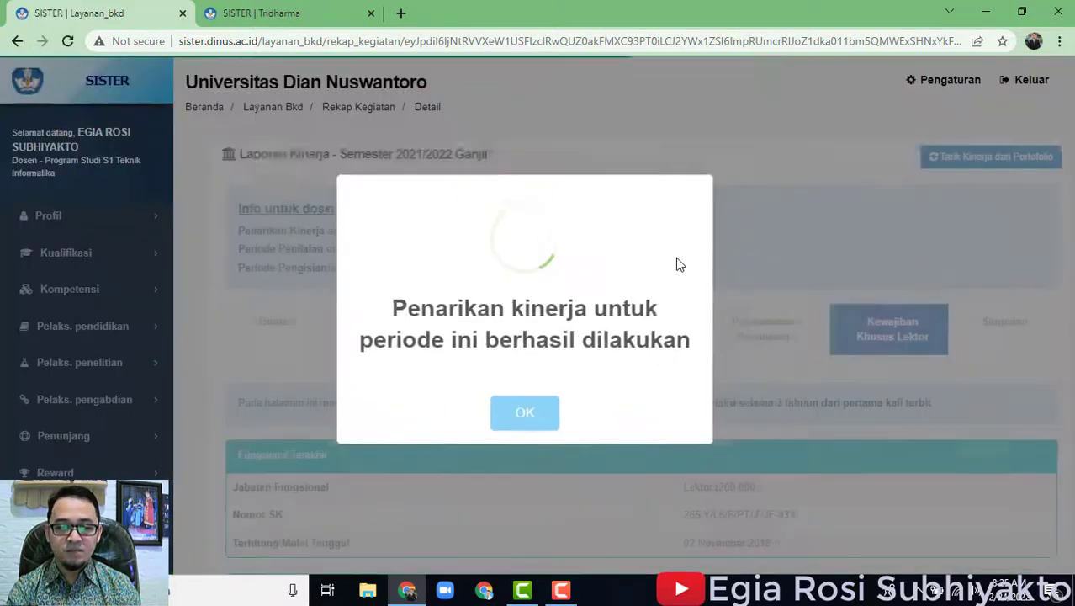
pyautogui.click(545, 416)
pyautogui.scroll(-9, 709, 372)
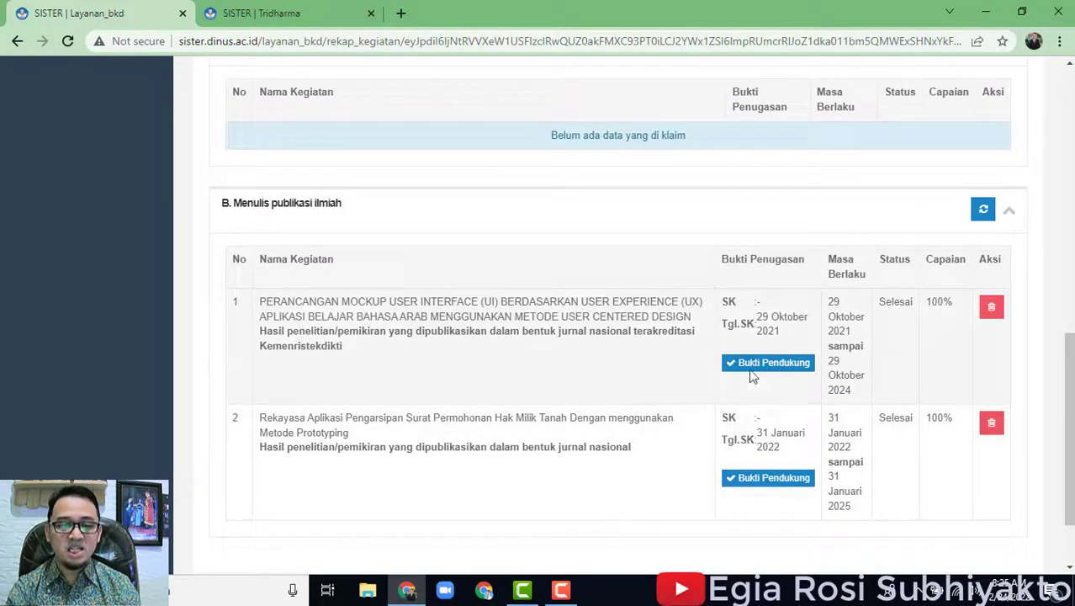
pyautogui.scroll(-2, 960, 444)
pyautogui.scroll(6, 968, 444)
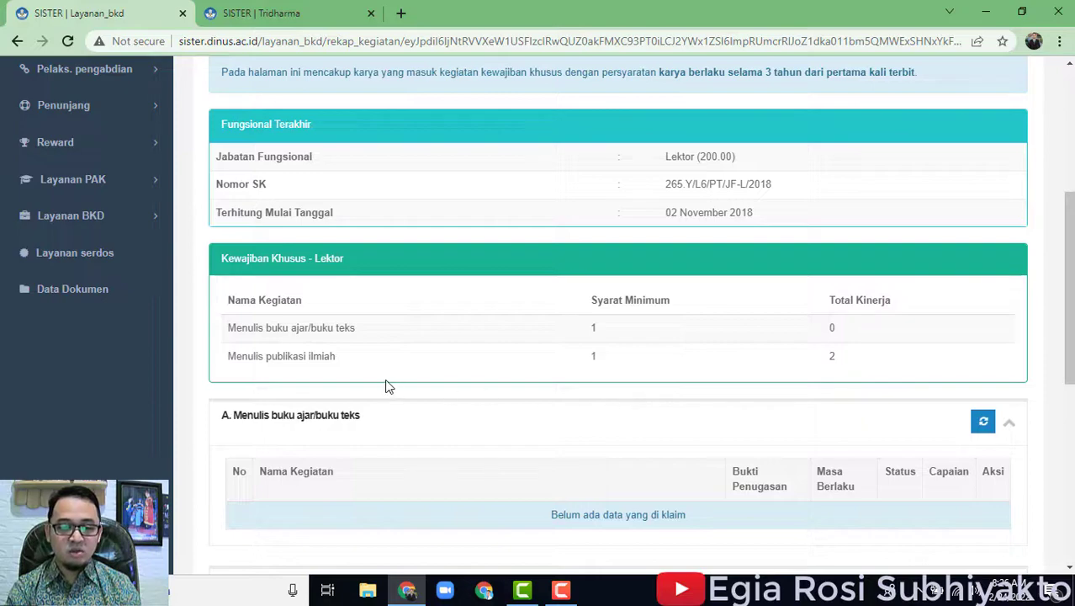
pyautogui.scroll(-6, 389, 386)
pyautogui.scroll(4, 875, 416)
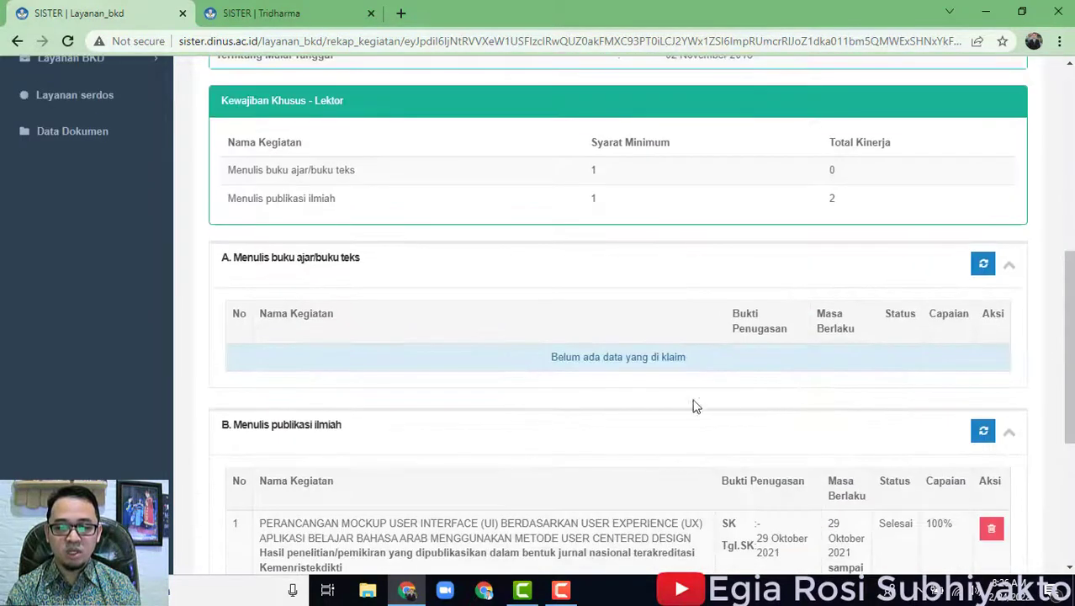
pyautogui.scroll(5, 703, 406)
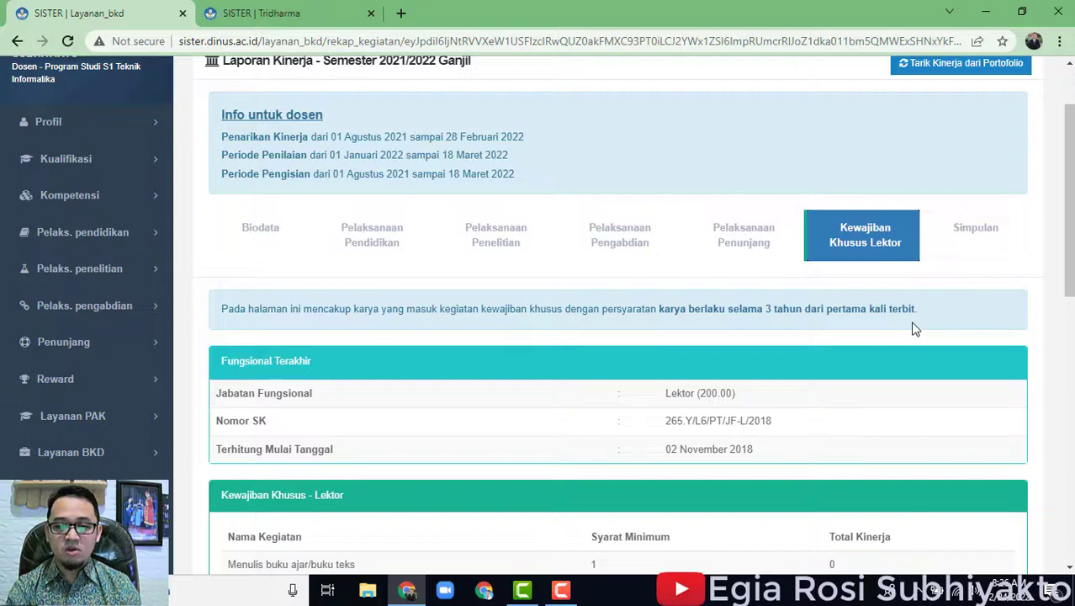
pyautogui.scroll(-4, 892, 353)
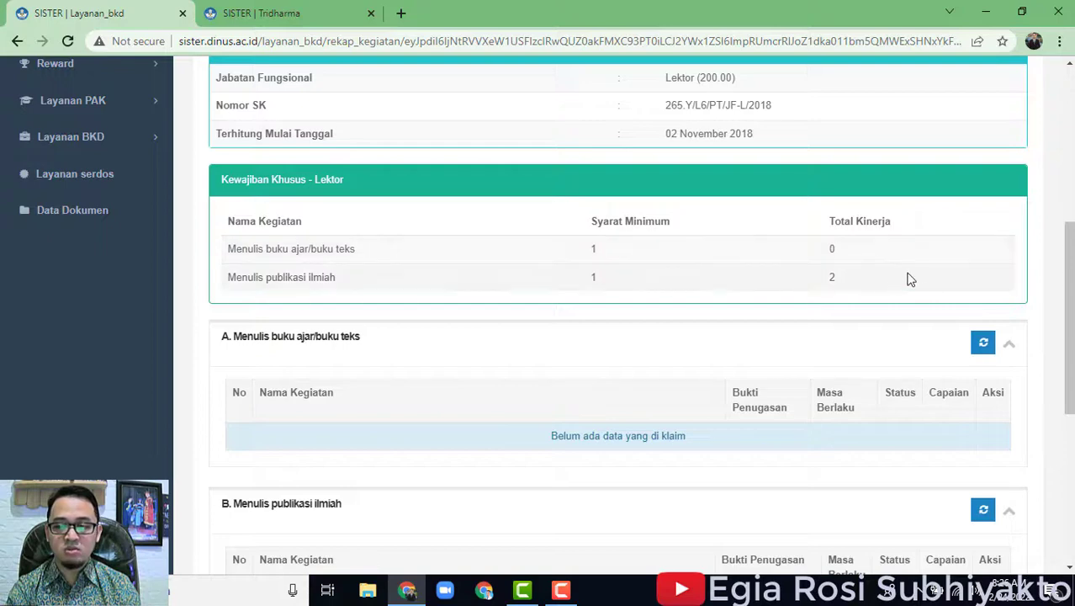
pyautogui.scroll(5, 1001, 404)
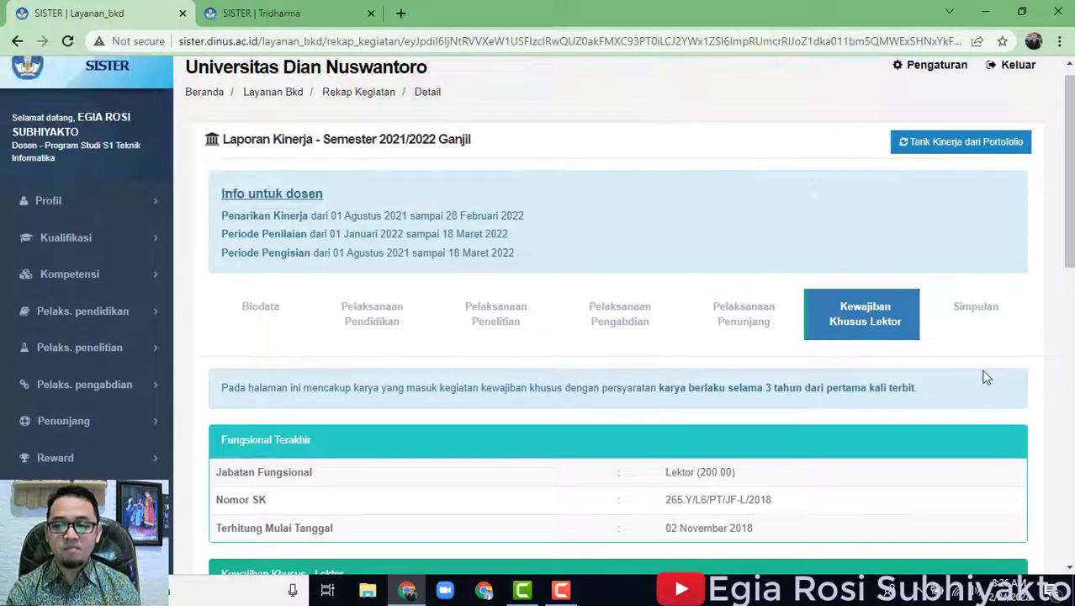
pyautogui.click(953, 317)
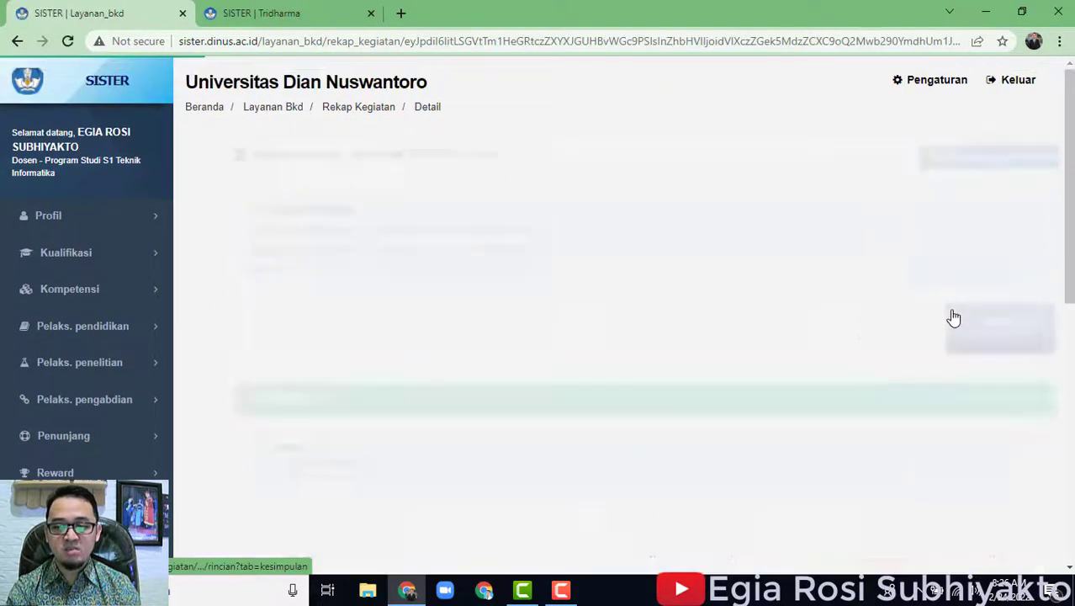
# Highlight the 0 sks for Pelaksanaan Pendidikan in the Simpulan summary.
pyautogui.scroll(-3, 821, 383)
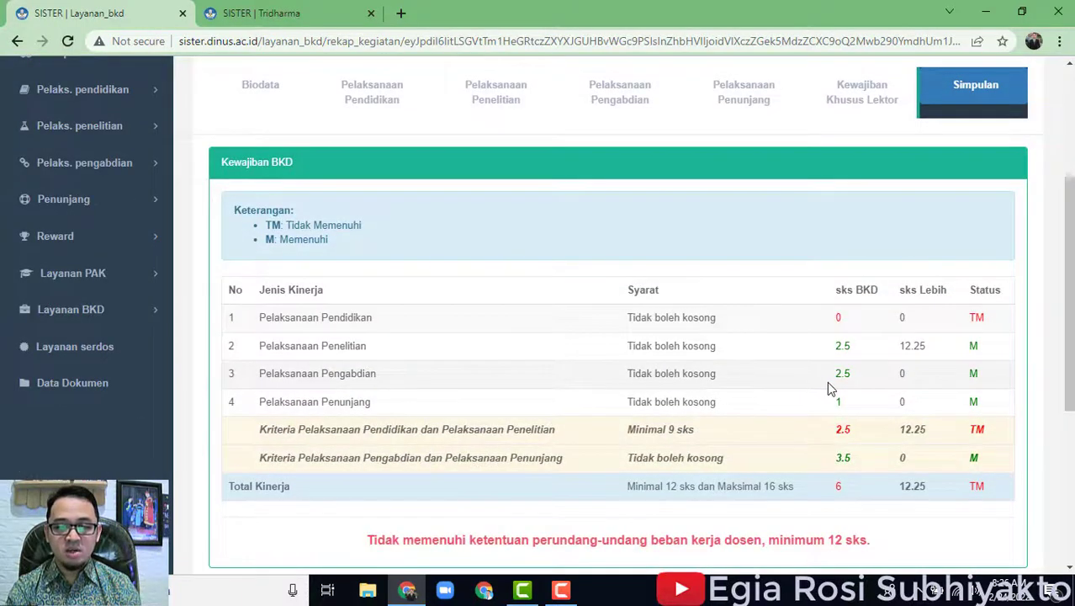
pyautogui.scroll(-3, 752, 267)
pyautogui.scroll(1, 872, 350)
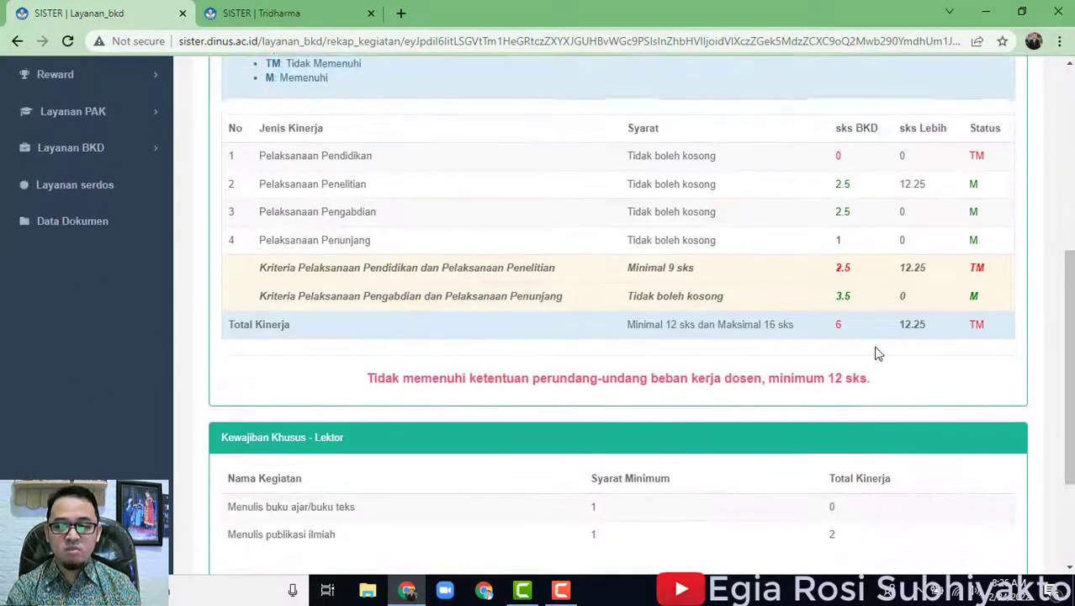
pyautogui.doubleClick(839, 161)
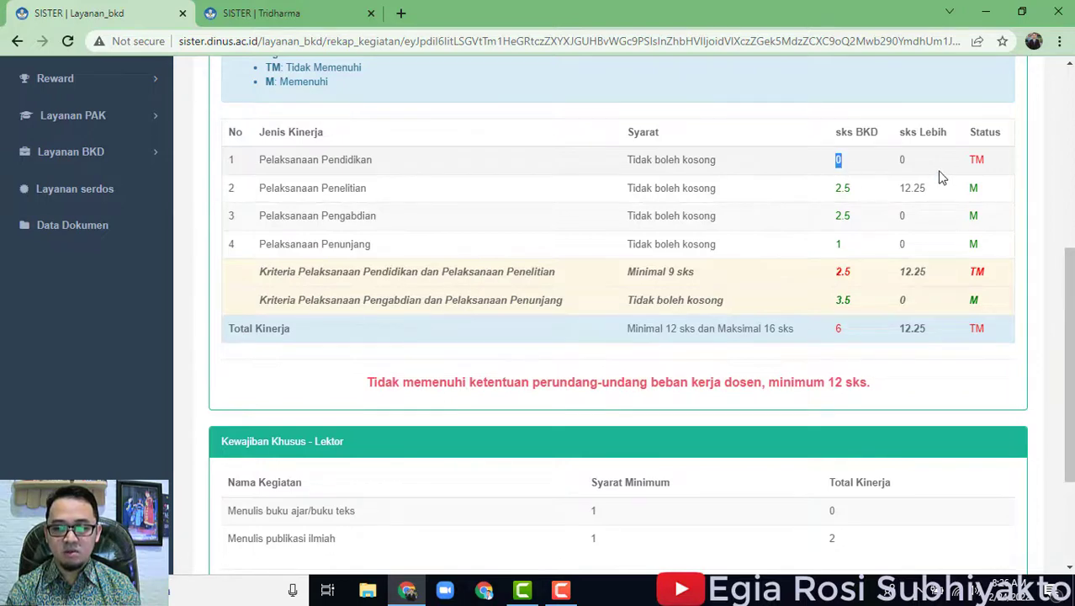
# Highlight the publication total of 2 and the sentence stating Kewajiban Khusus is met.
pyautogui.scroll(-2, 872, 365)
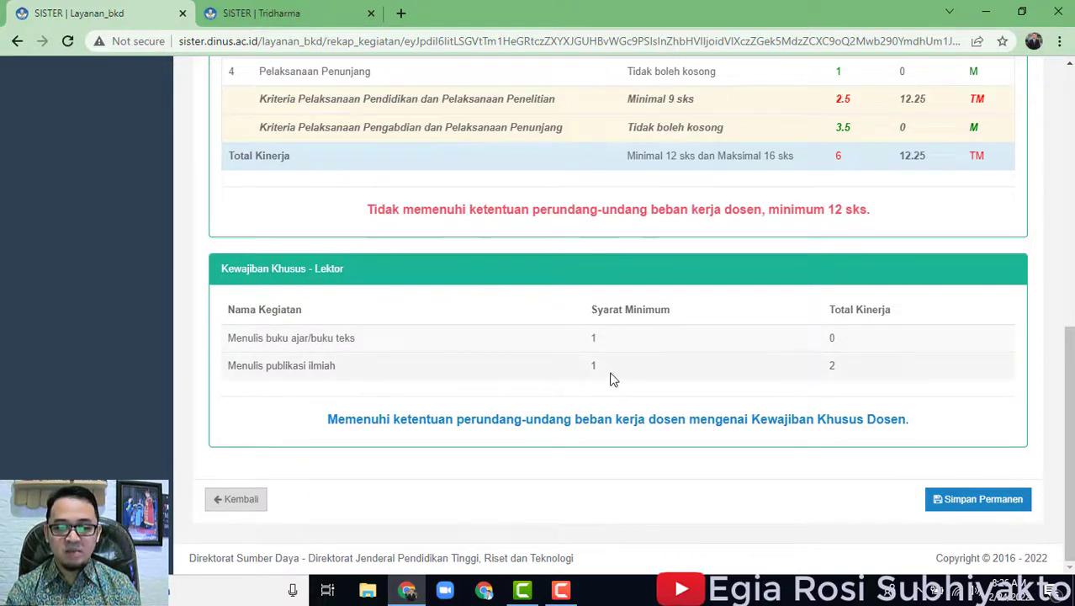
pyautogui.doubleClick(832, 366)
pyautogui.click(882, 378)
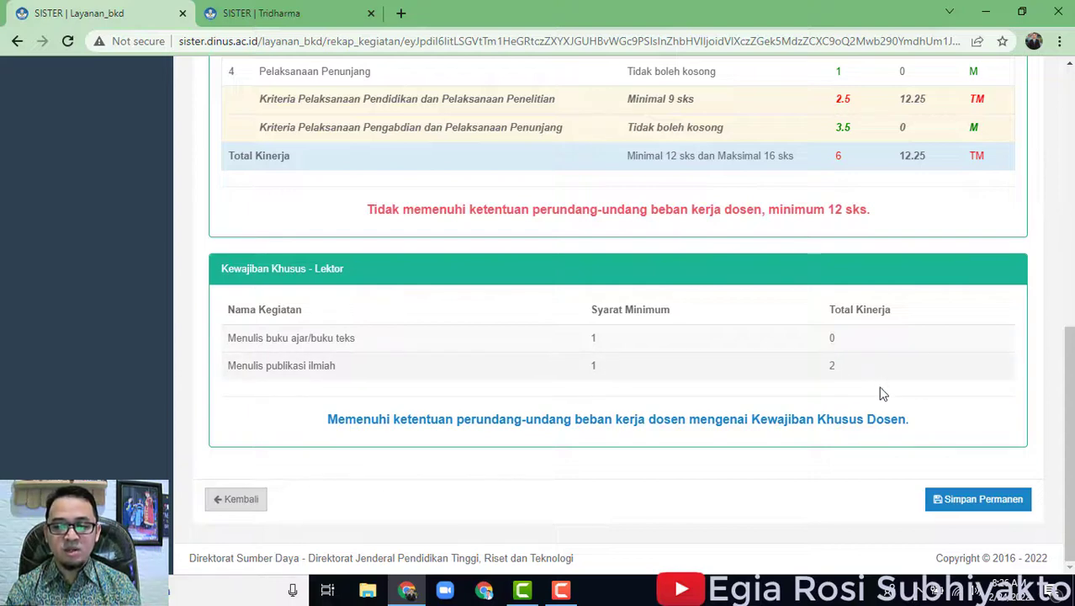
pyautogui.moveTo(329, 422); pyautogui.dragTo(916, 500)
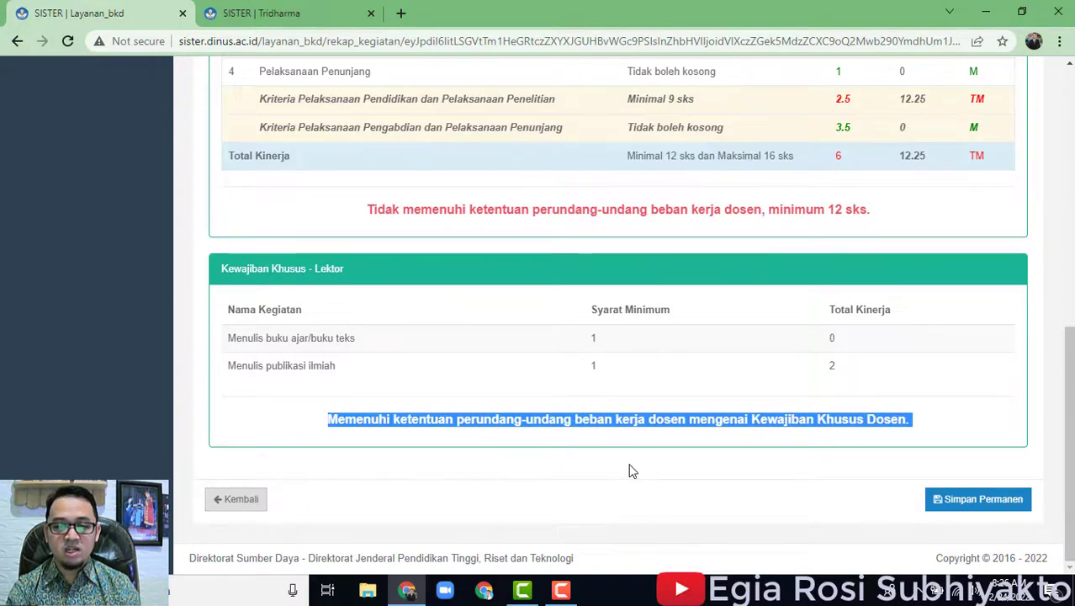
pyautogui.click(966, 403)
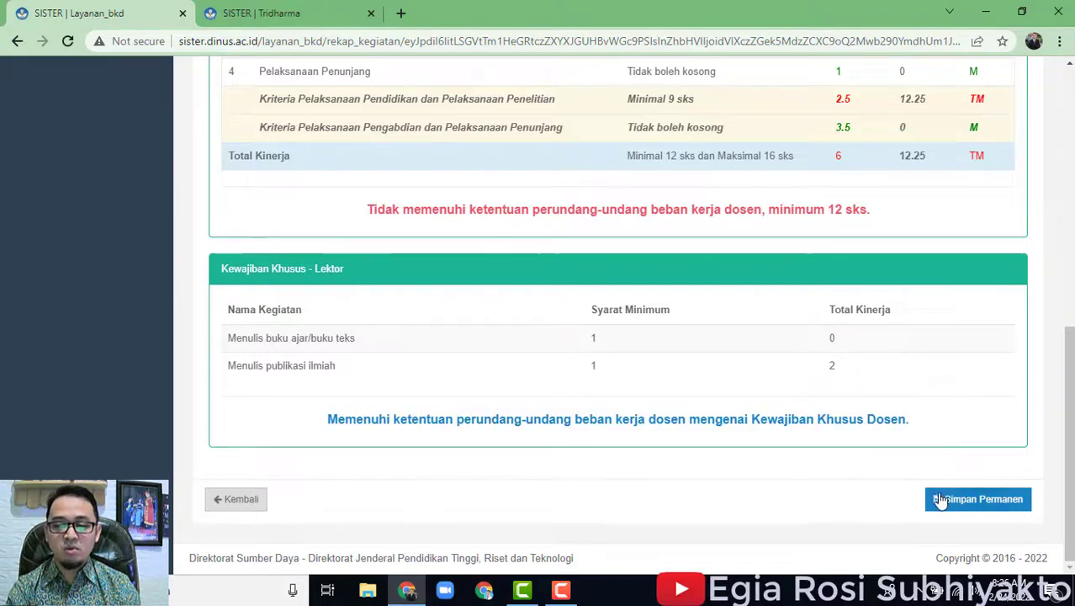
pyautogui.scroll(2, 876, 343)
pyautogui.scroll(-2, 1003, 449)
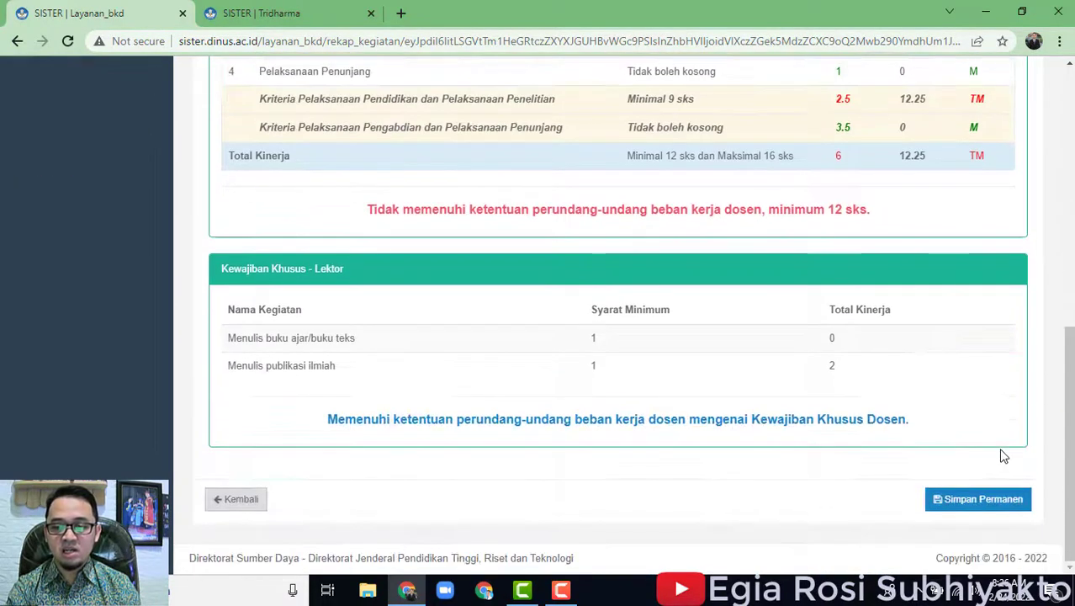
pyautogui.scroll(2, 968, 379)
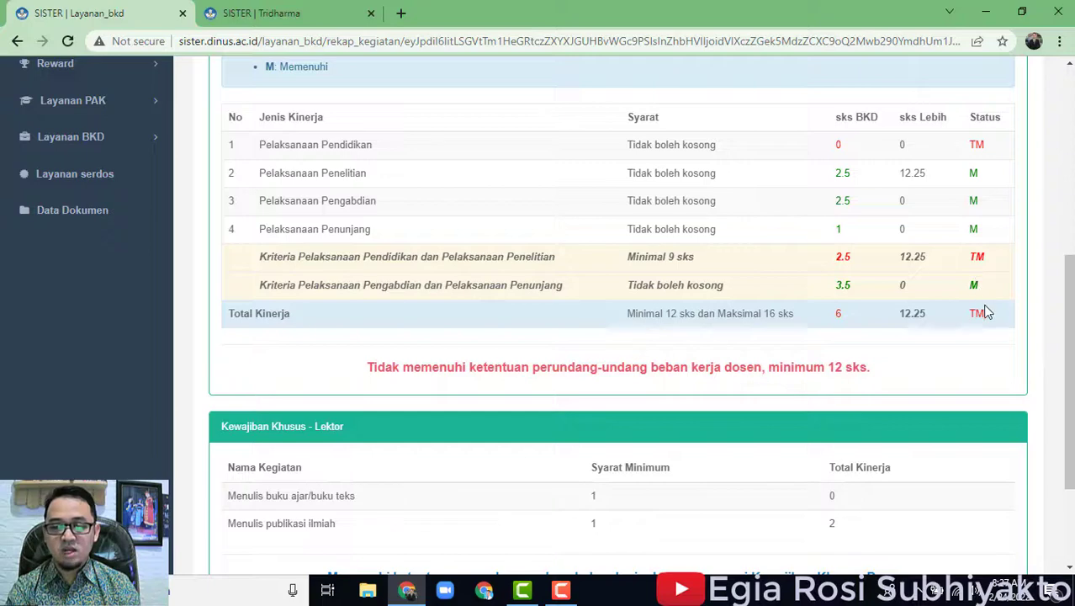
pyautogui.scroll(-2, 878, 355)
pyautogui.scroll(2, 909, 444)
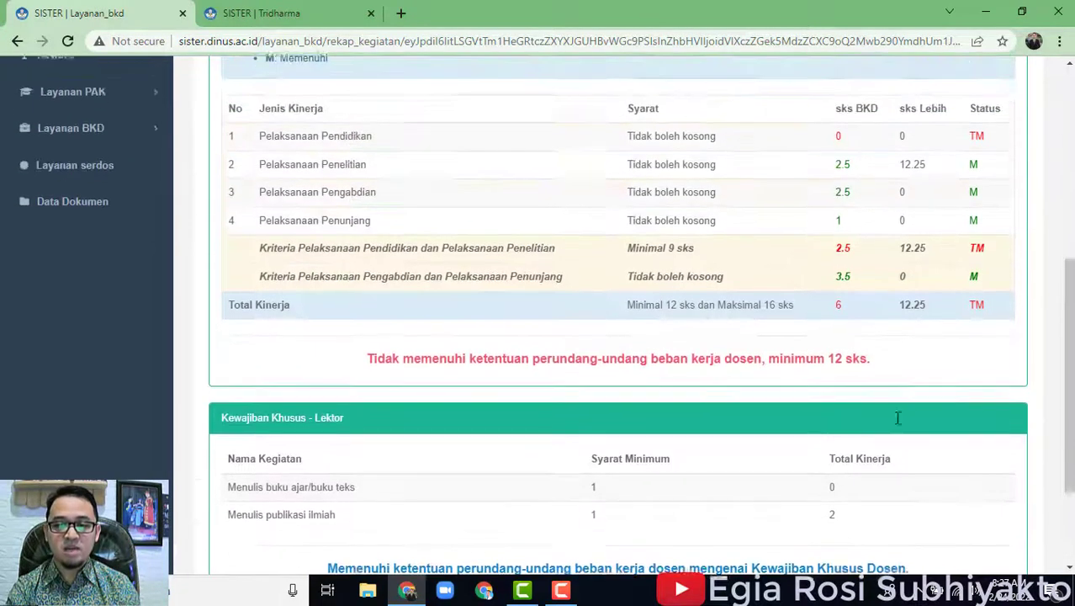
pyautogui.scroll(5, 910, 317)
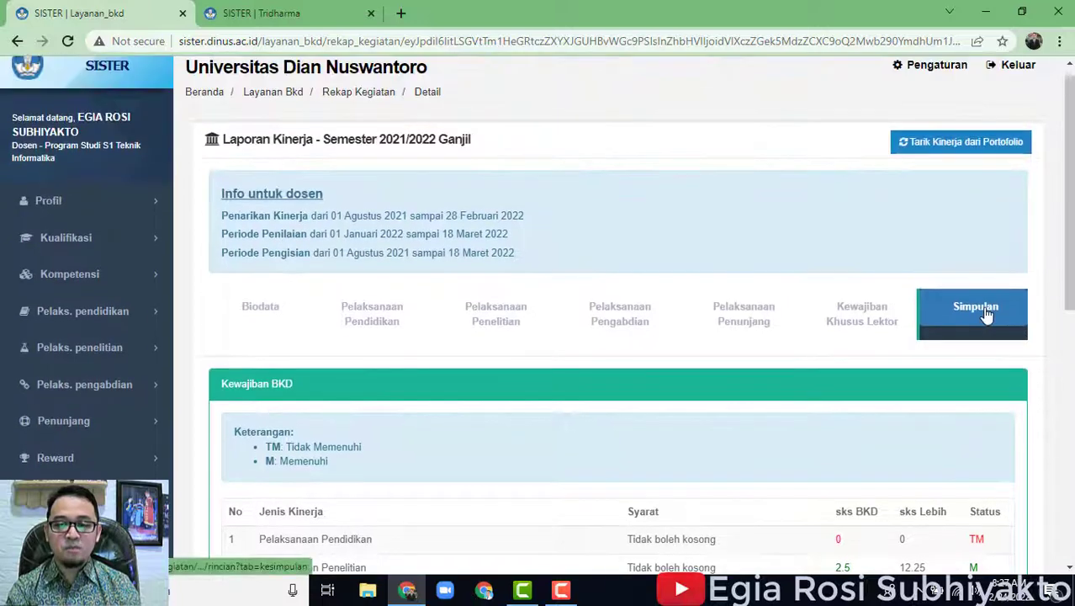
# Scroll back to the top of the BKD report and log out with Keluar.
pyautogui.scroll(-3, 953, 389)
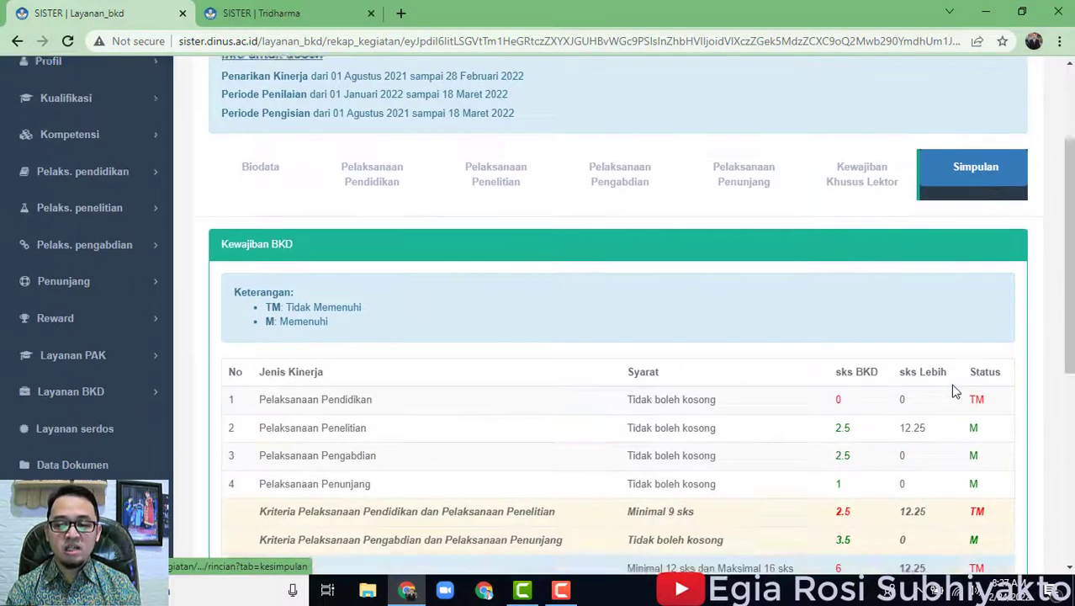
pyautogui.scroll(3, 954, 390)
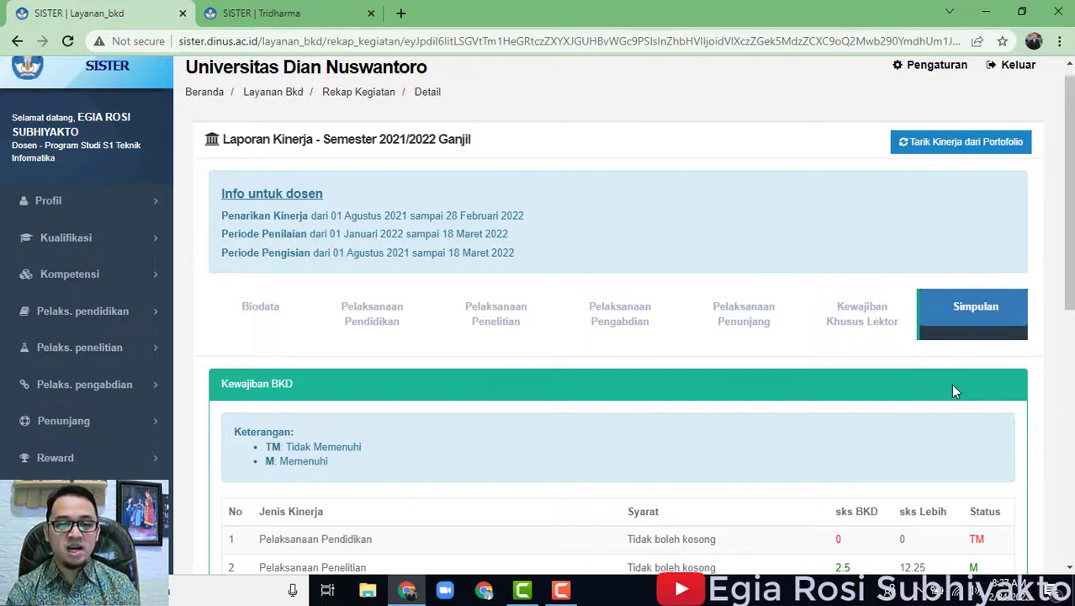
pyautogui.scroll(1, 954, 390)
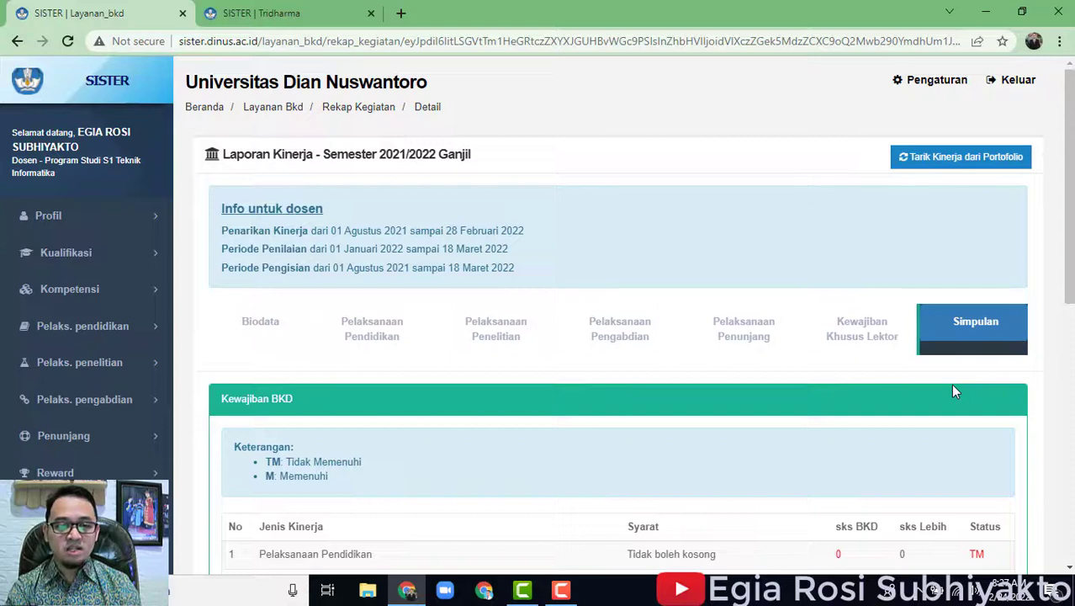
pyautogui.scroll(-4, 953, 389)
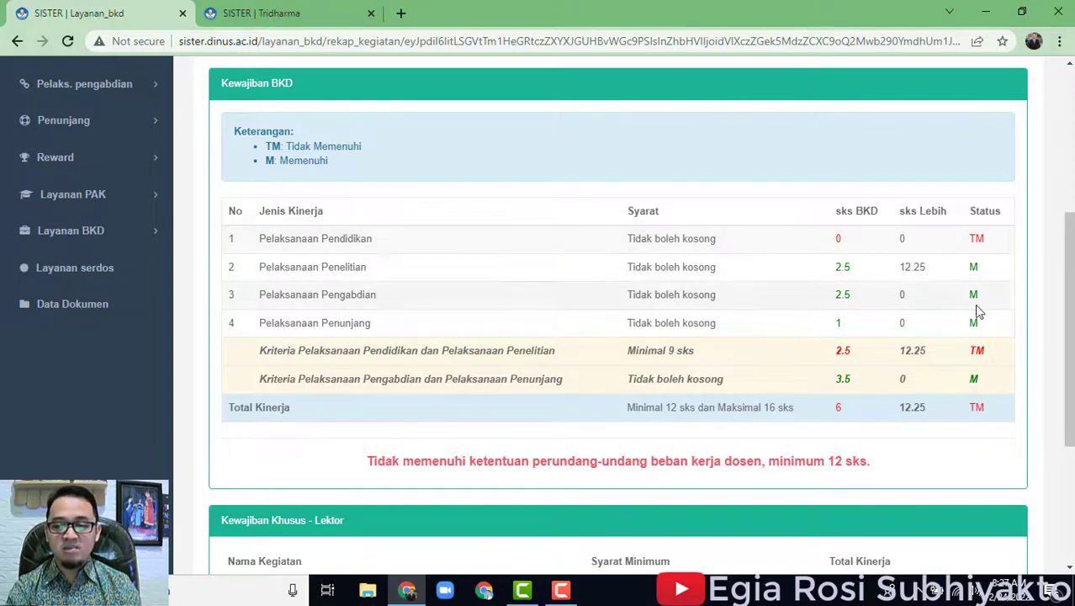
pyautogui.scroll(-2, 989, 360)
pyautogui.scroll(6, 972, 361)
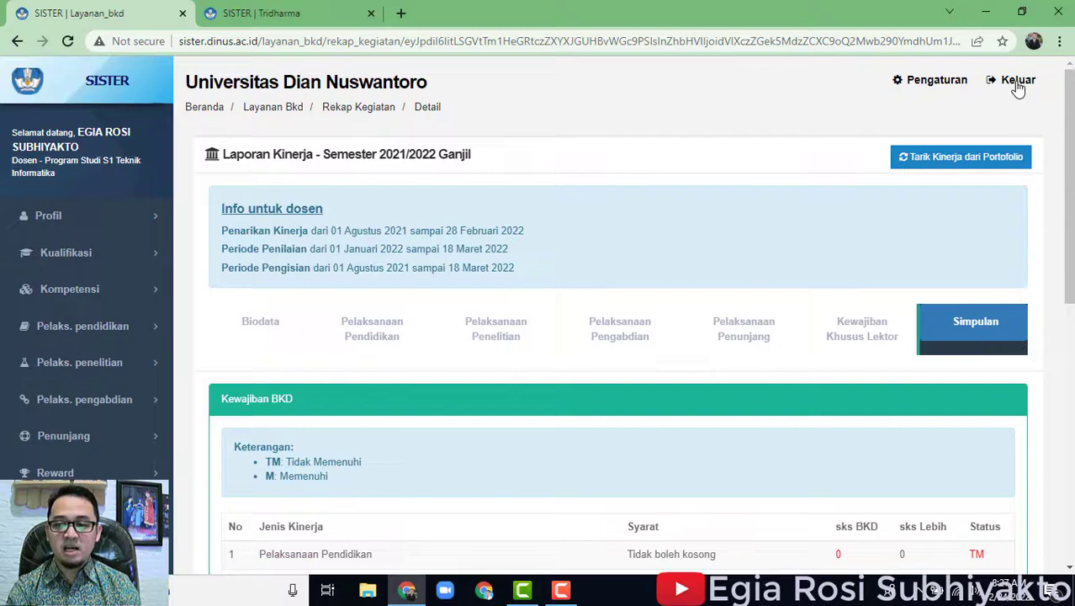
pyautogui.click(1018, 84)
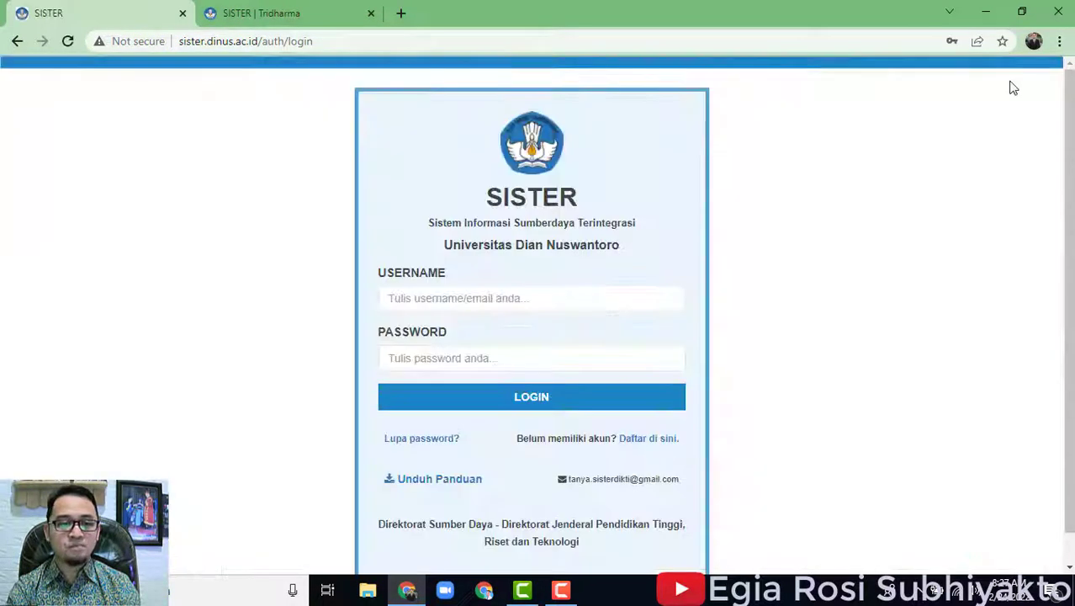